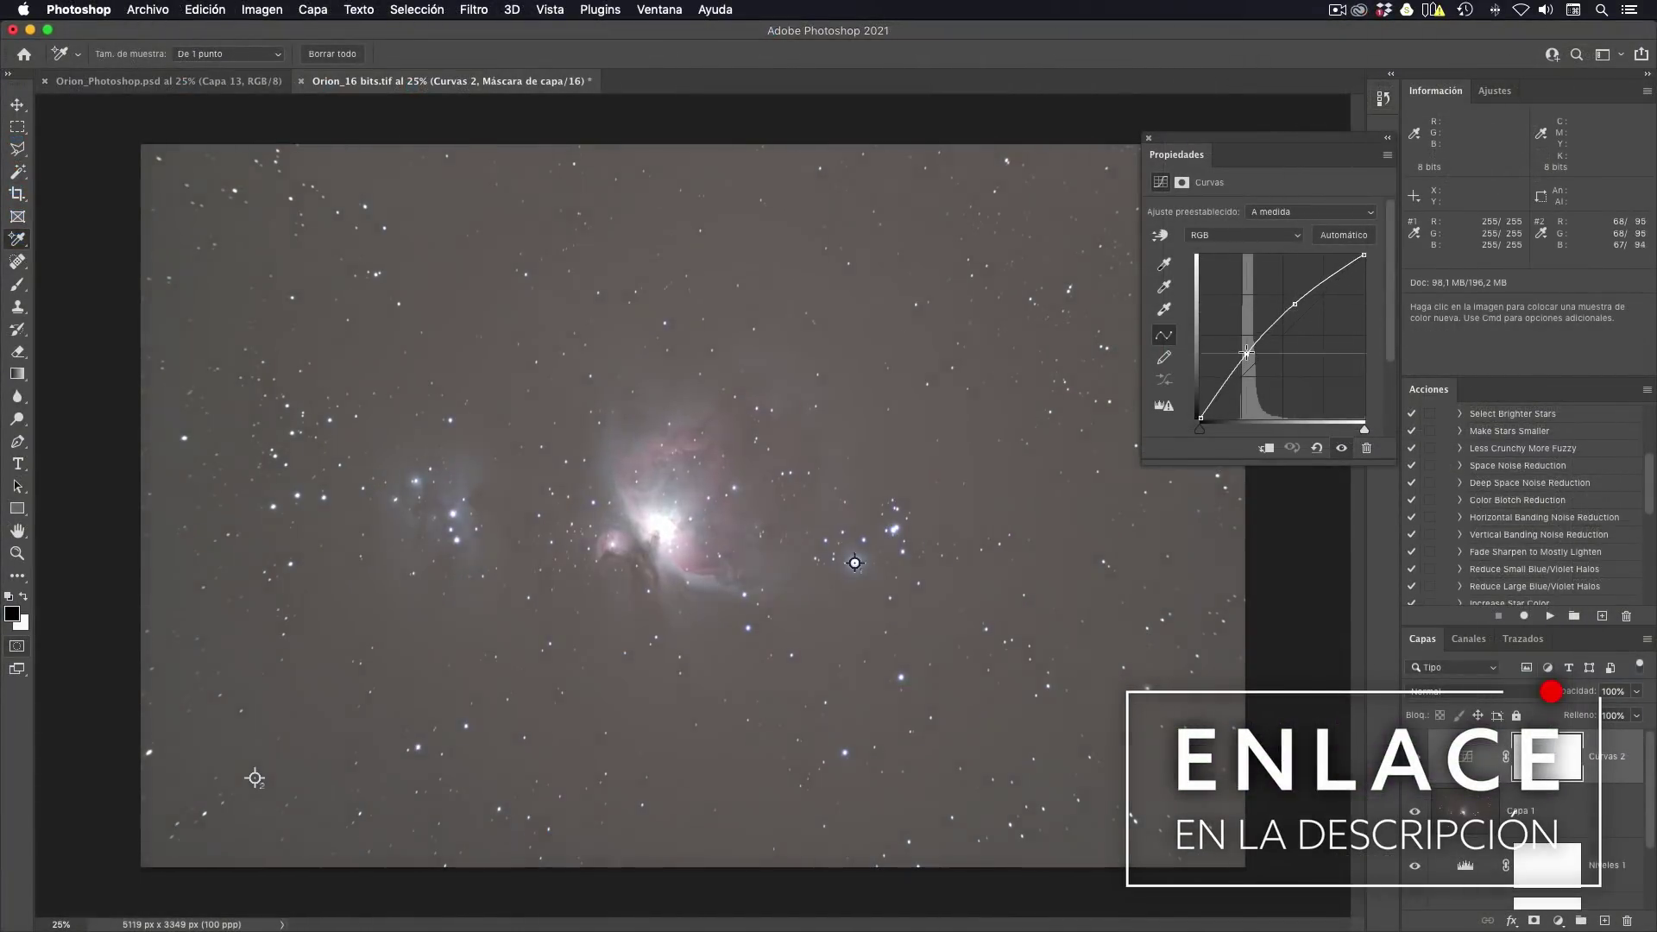
Nudge the upper Curves point slightly higher to fine-tune the midtone lift.
{"action": "left_click_drag", "start_coordinate": [1295, 306], "coordinate": [1295, 305]}
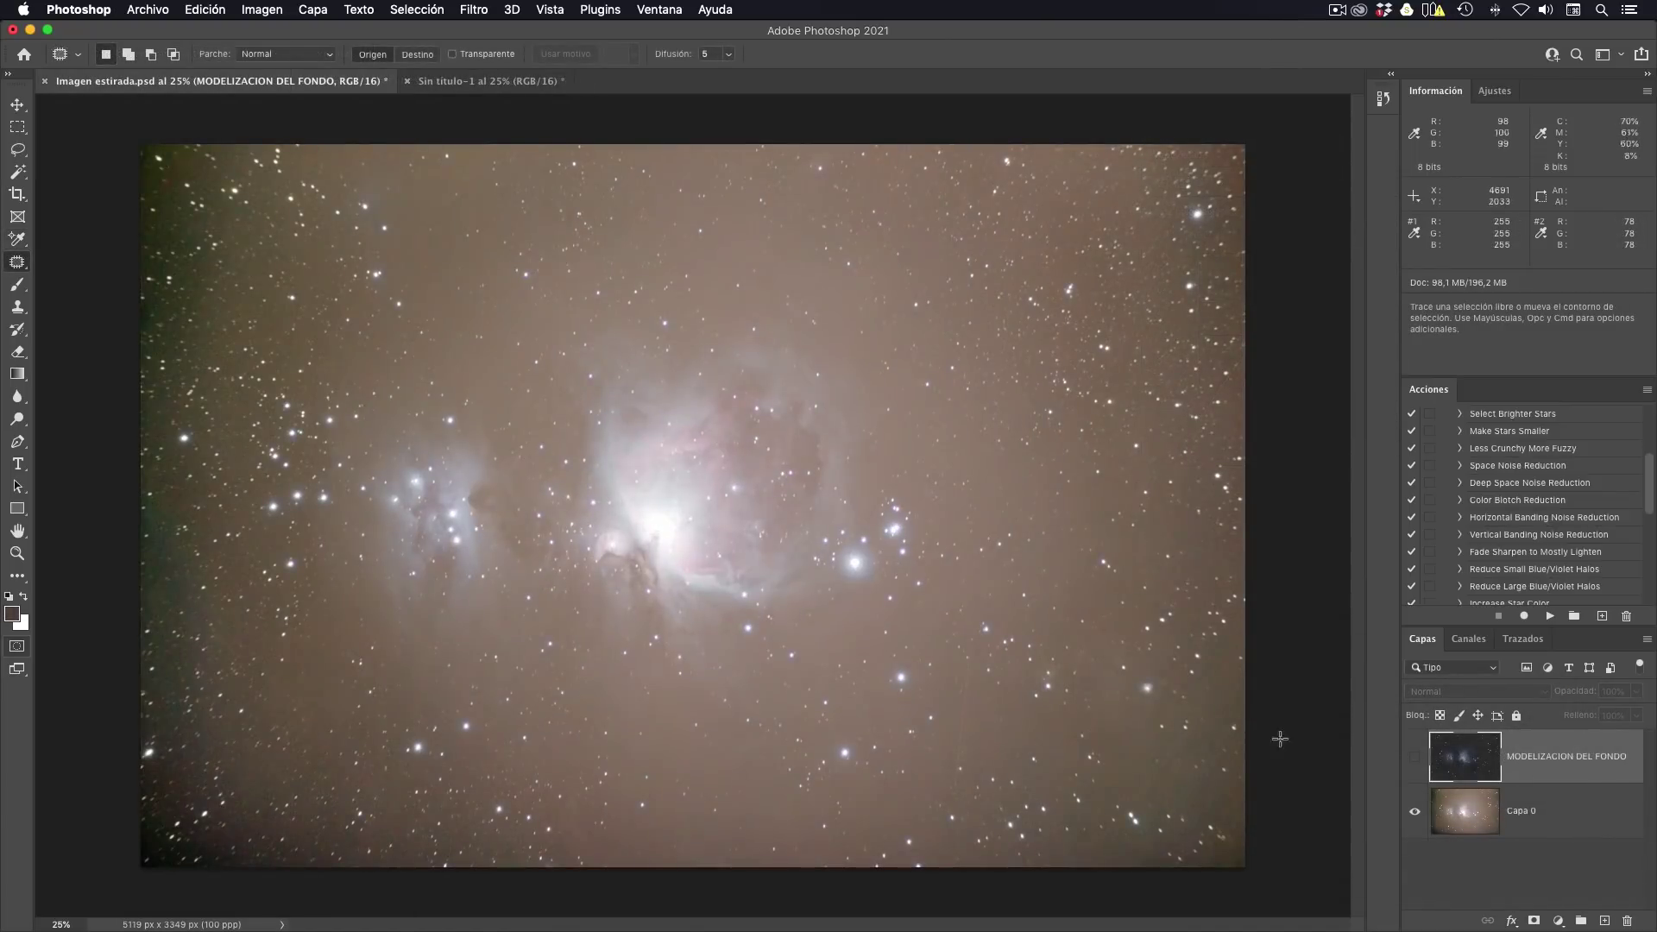
Make the MODELIZACION DEL FONDO layer visible over the image.
{"action": "left_click", "coordinate": [1415, 758]}
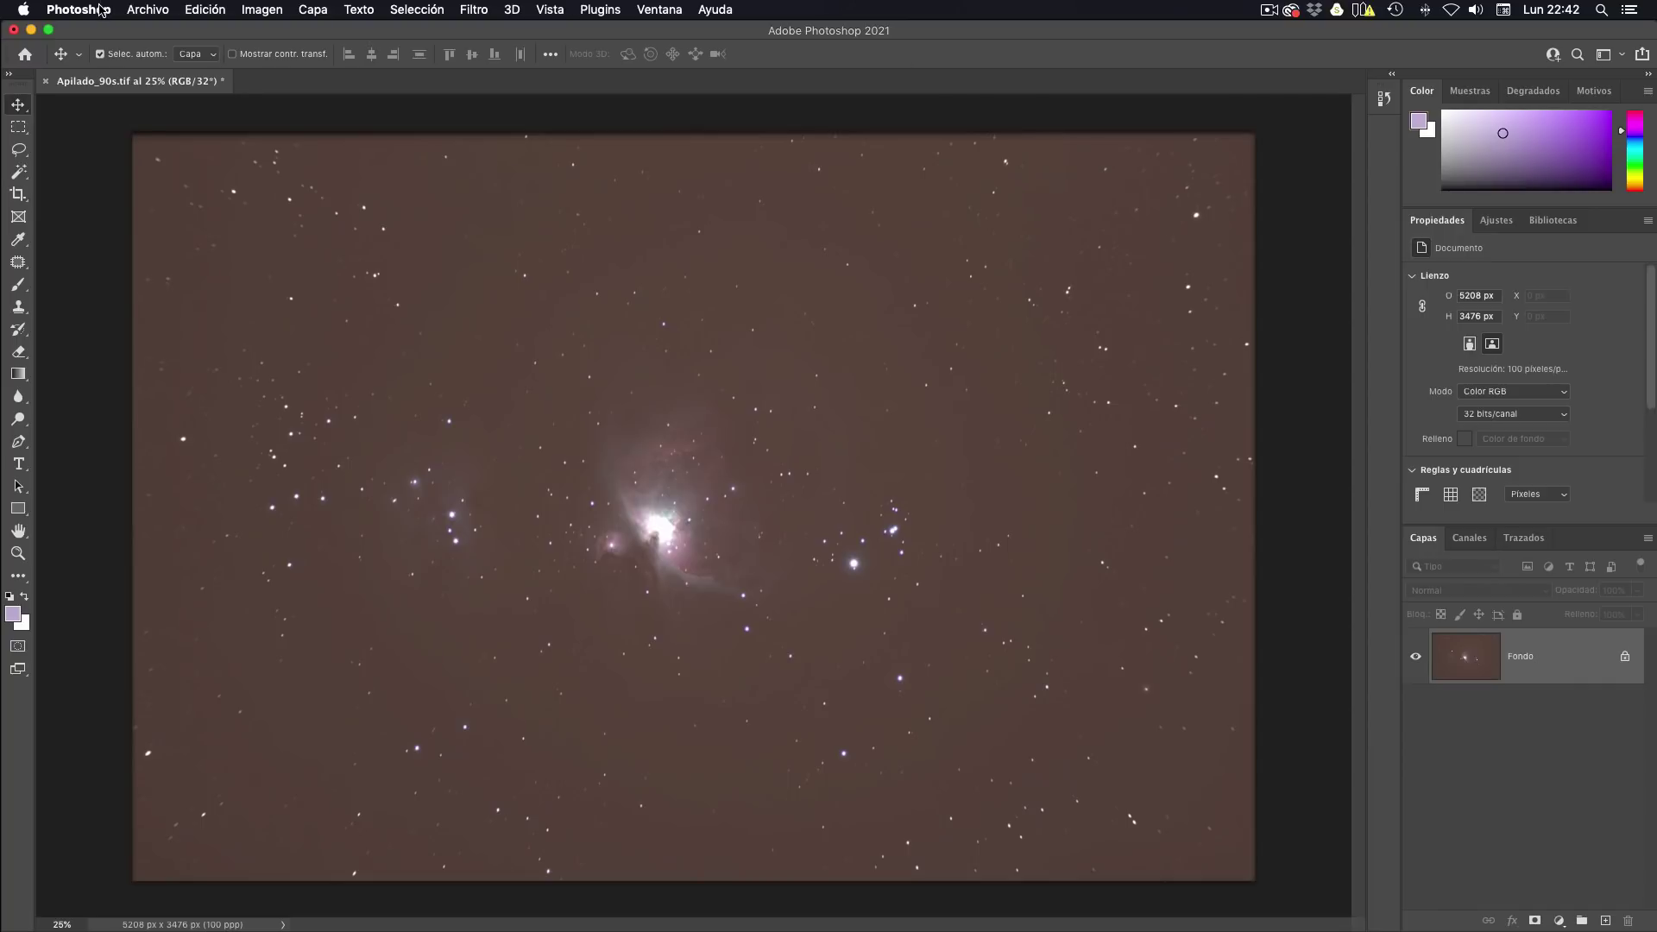
Open the Información panel from Ventana and float it over the image.
{"action": "left_click", "coordinate": [101, 9]}
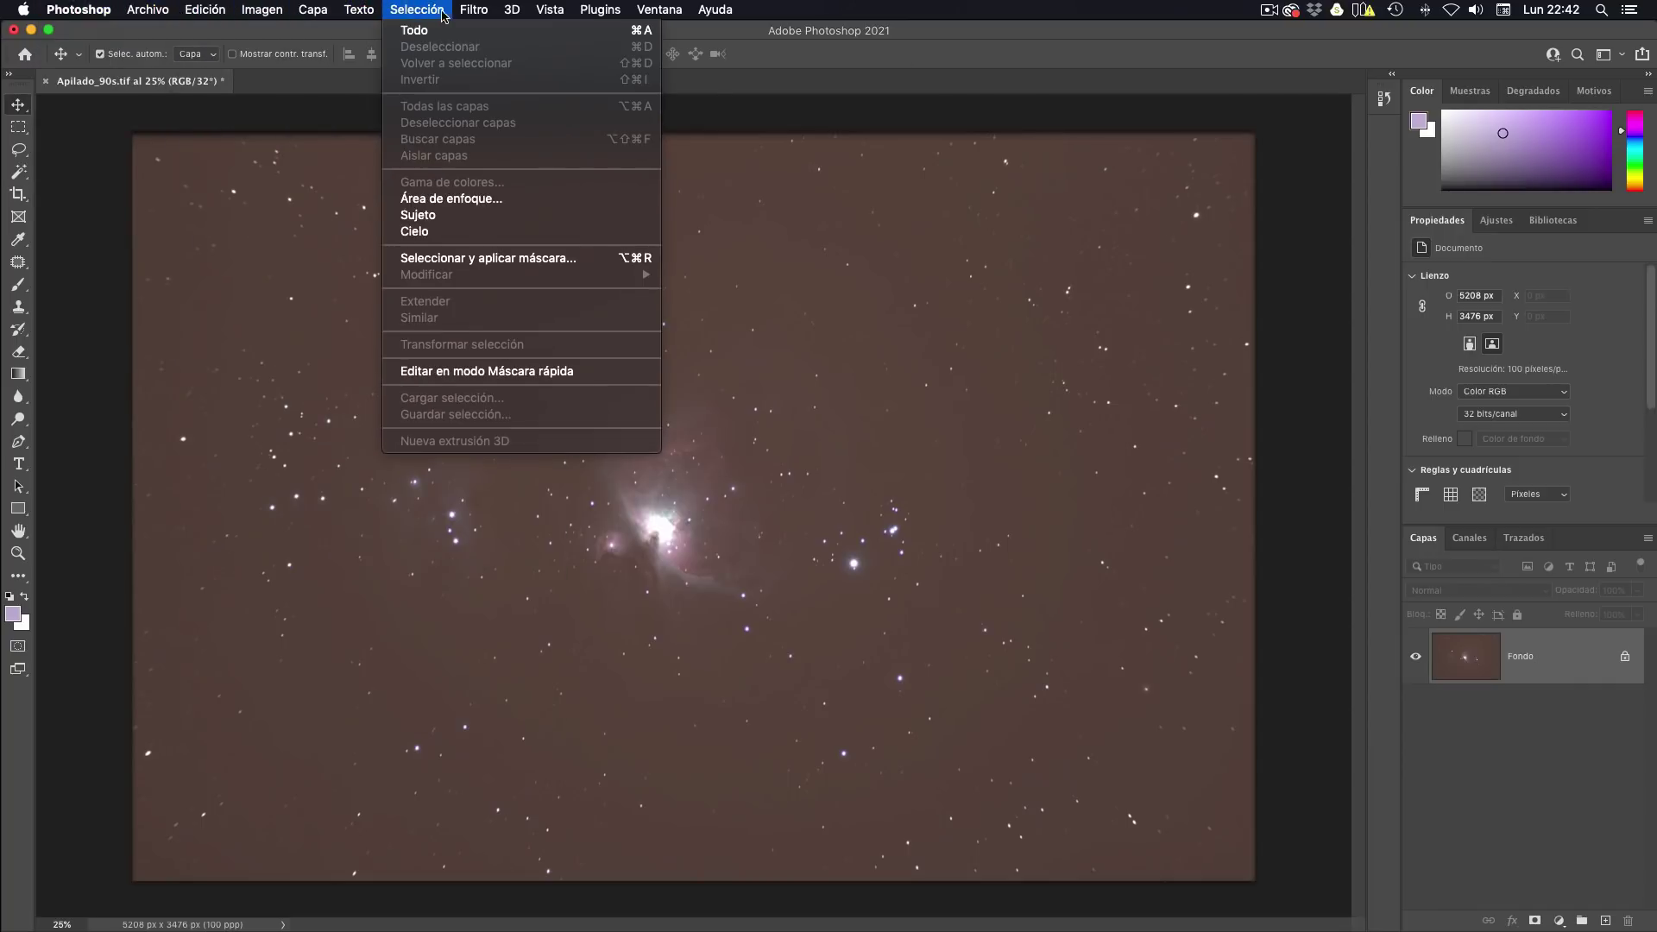
{"action": "key", "text": "Escape"}
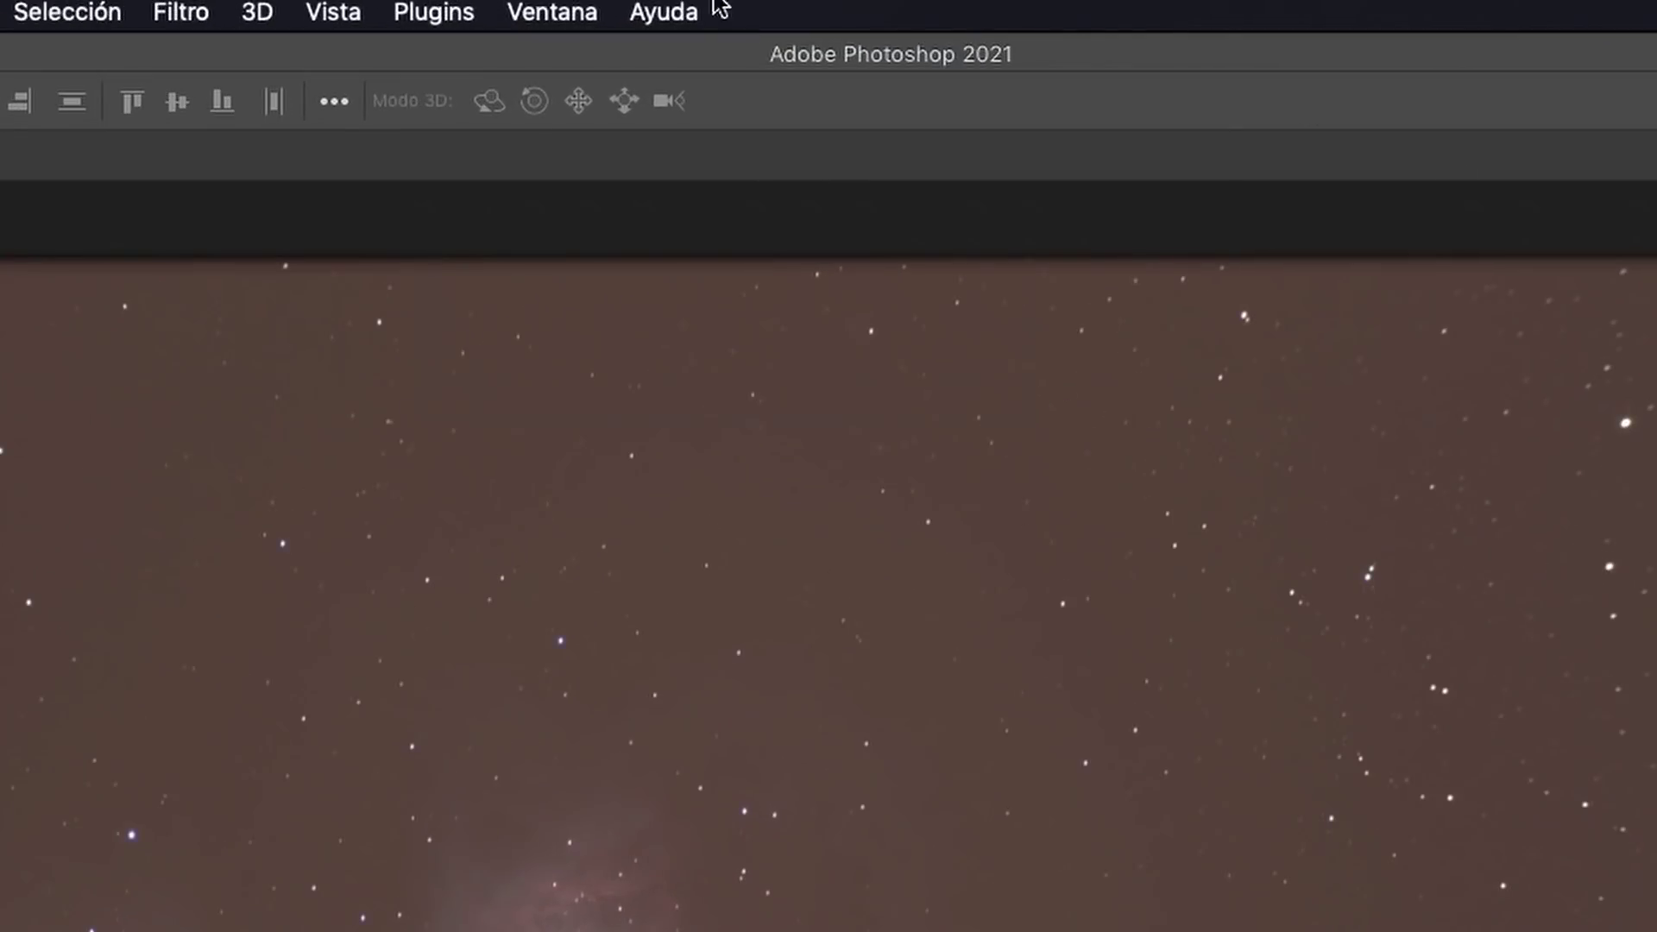
{"action": "left_click", "coordinate": [639, 9]}
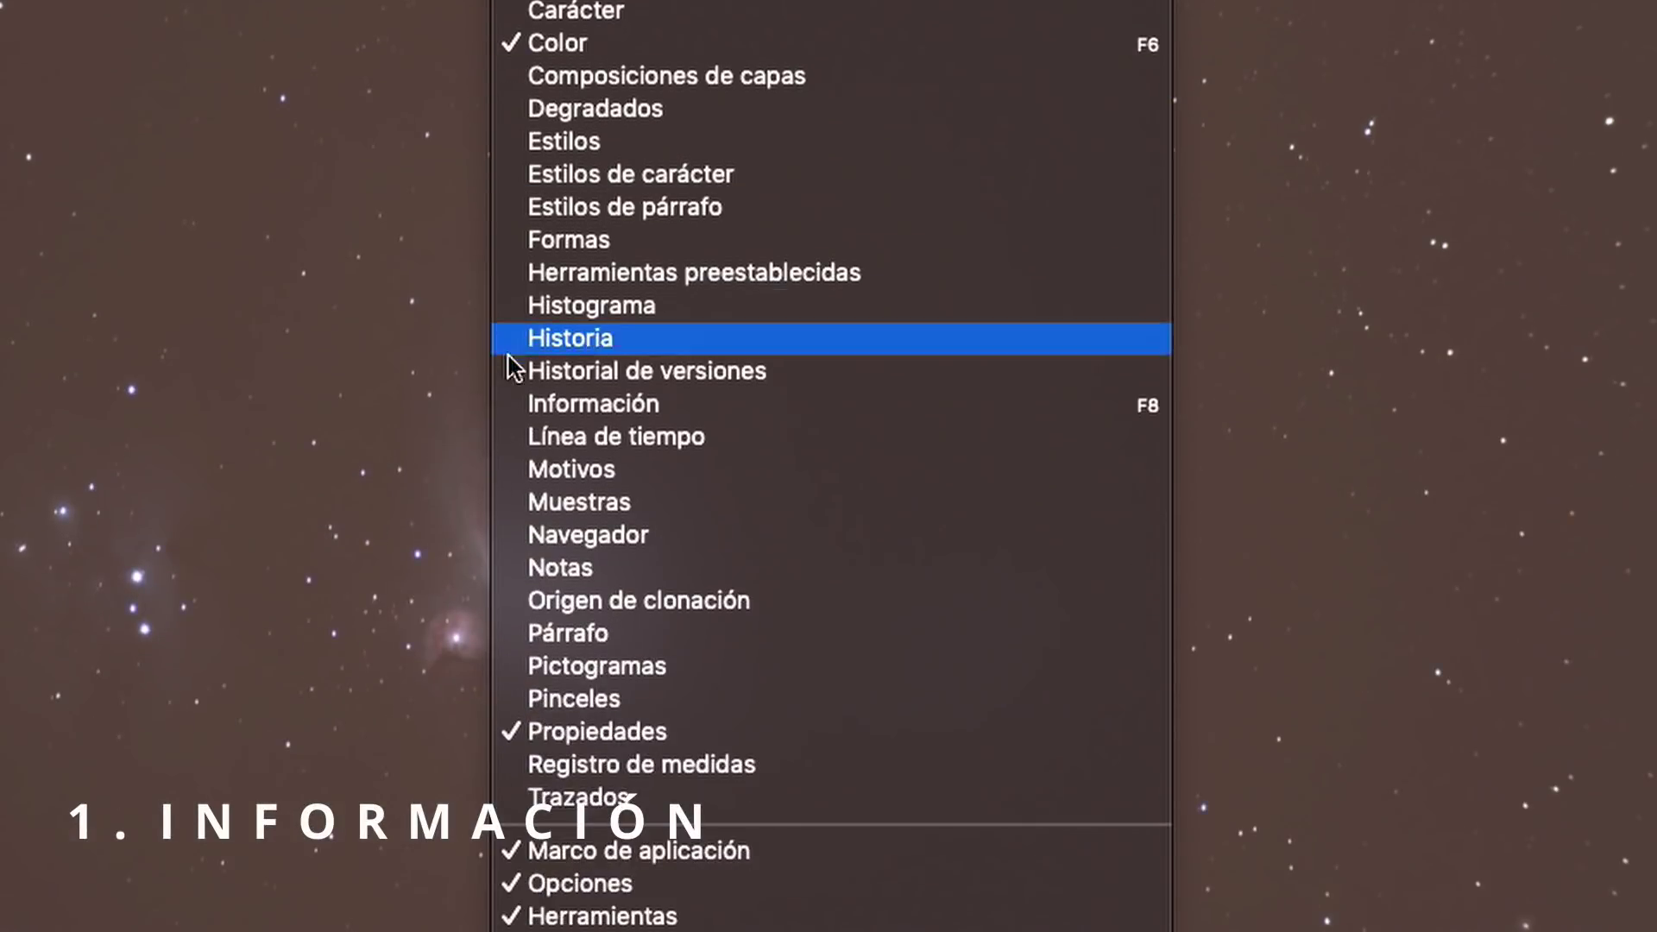
{"action": "left_click", "coordinate": [518, 404]}
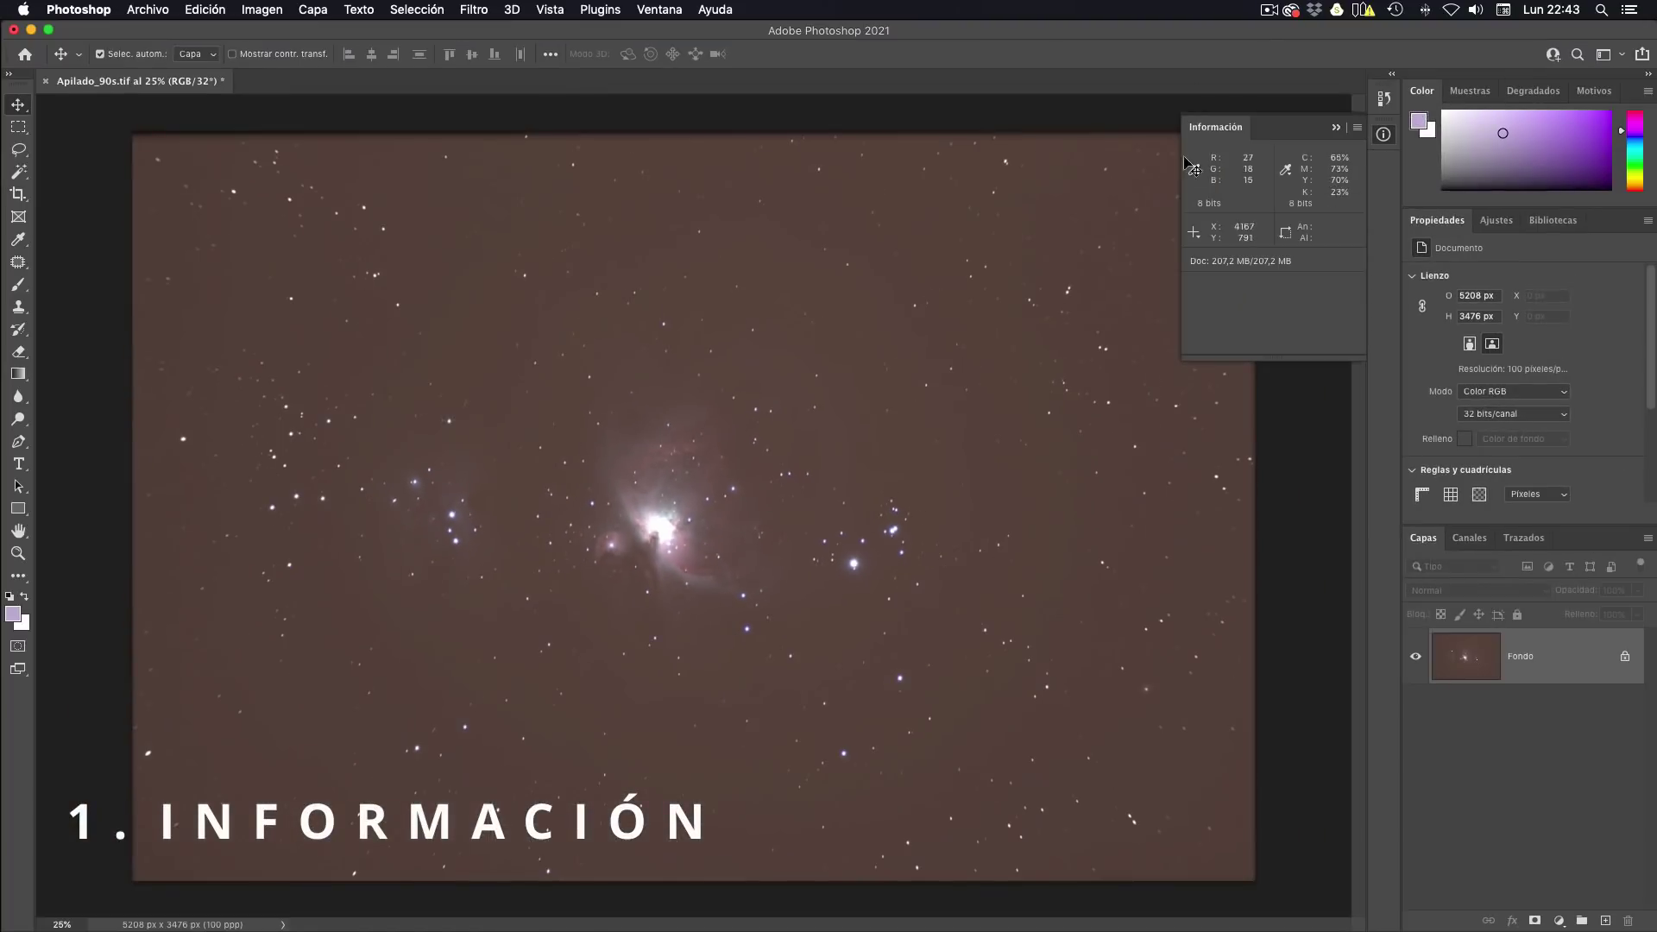
{"action": "left_click_drag", "start_coordinate": [1215, 127], "coordinate": [561, 535]}
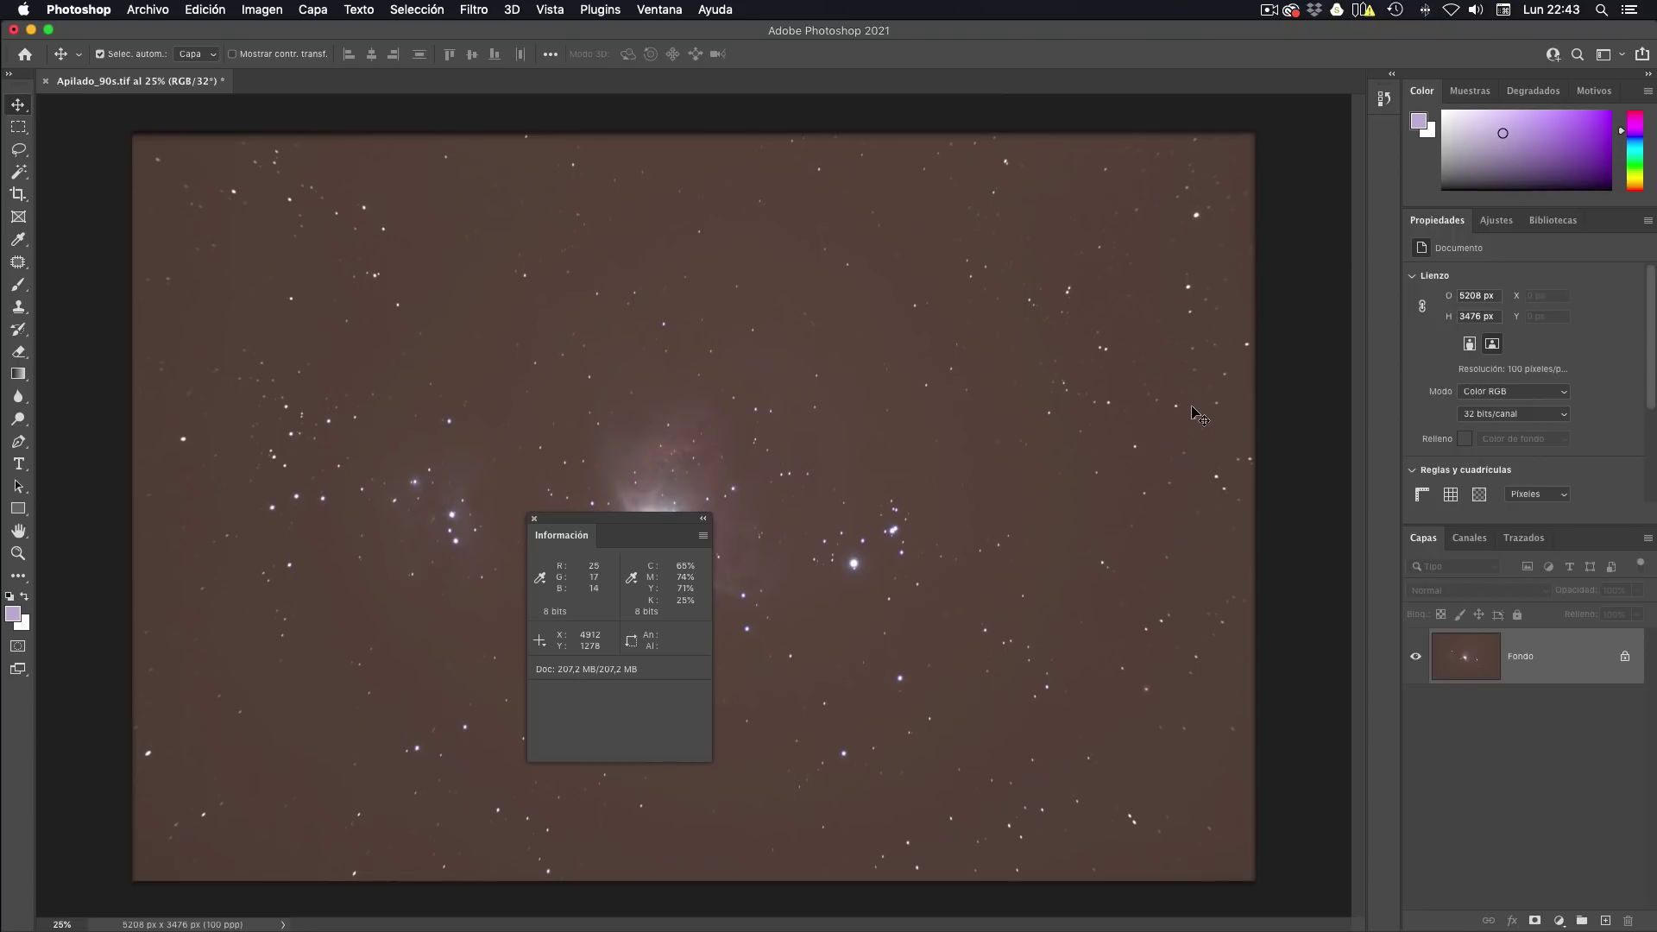
Open the Ajustes and Acciones panels and float each over the canvas.
{"action": "left_click", "coordinate": [673, 11]}
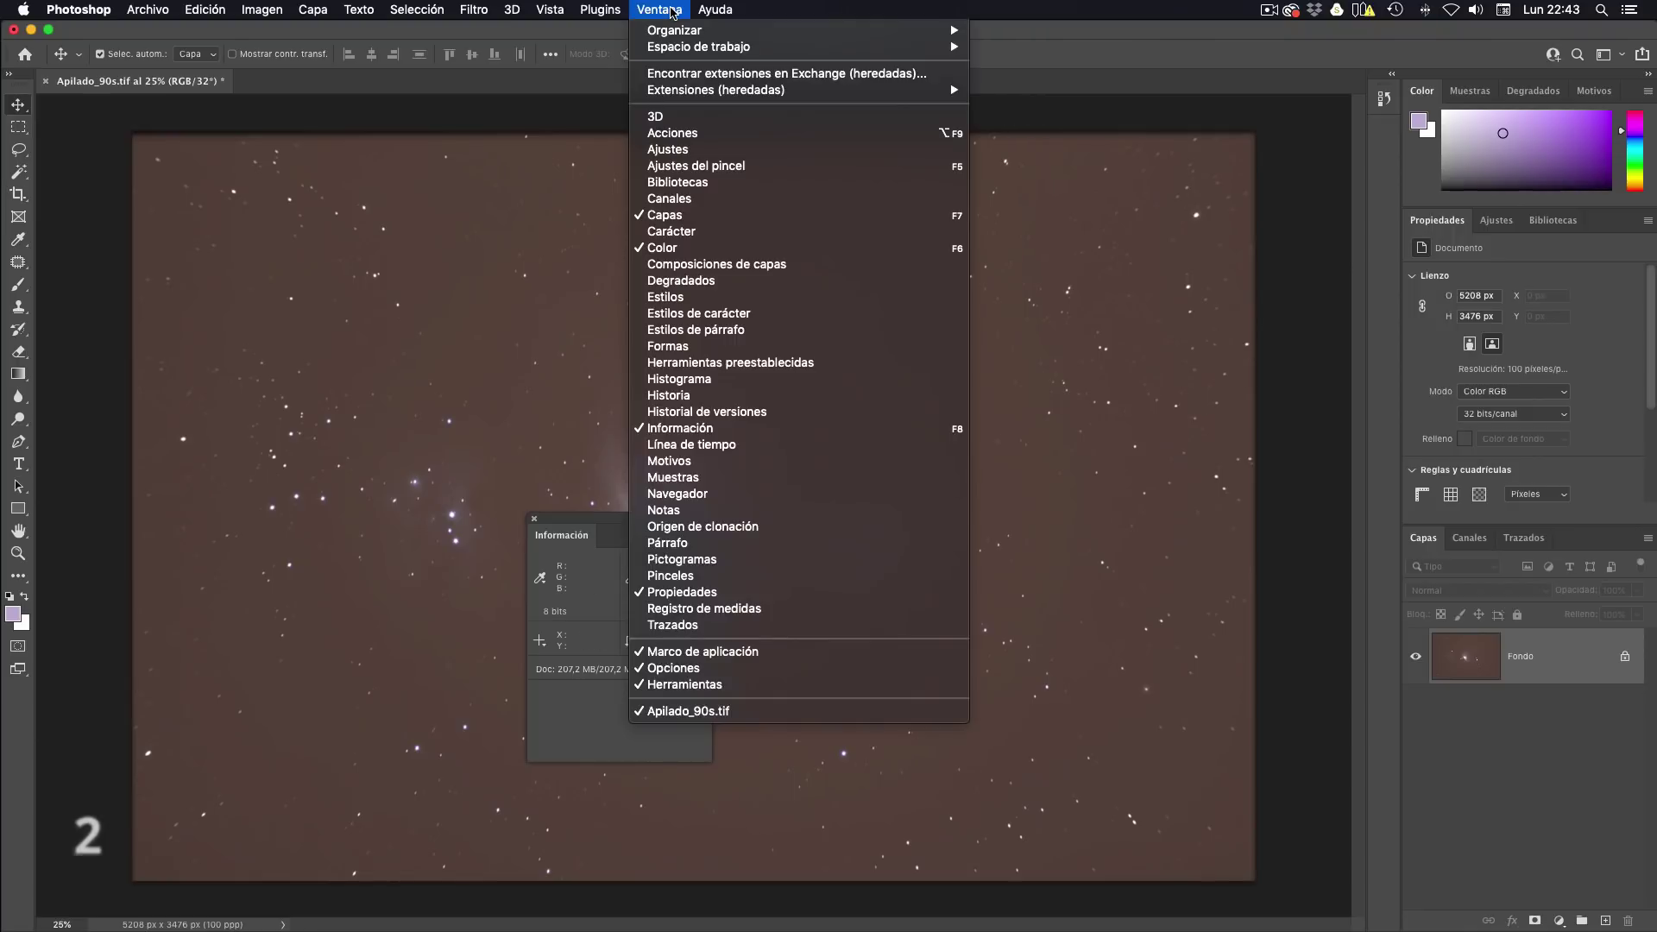
{"action": "left_click", "coordinate": [667, 150]}
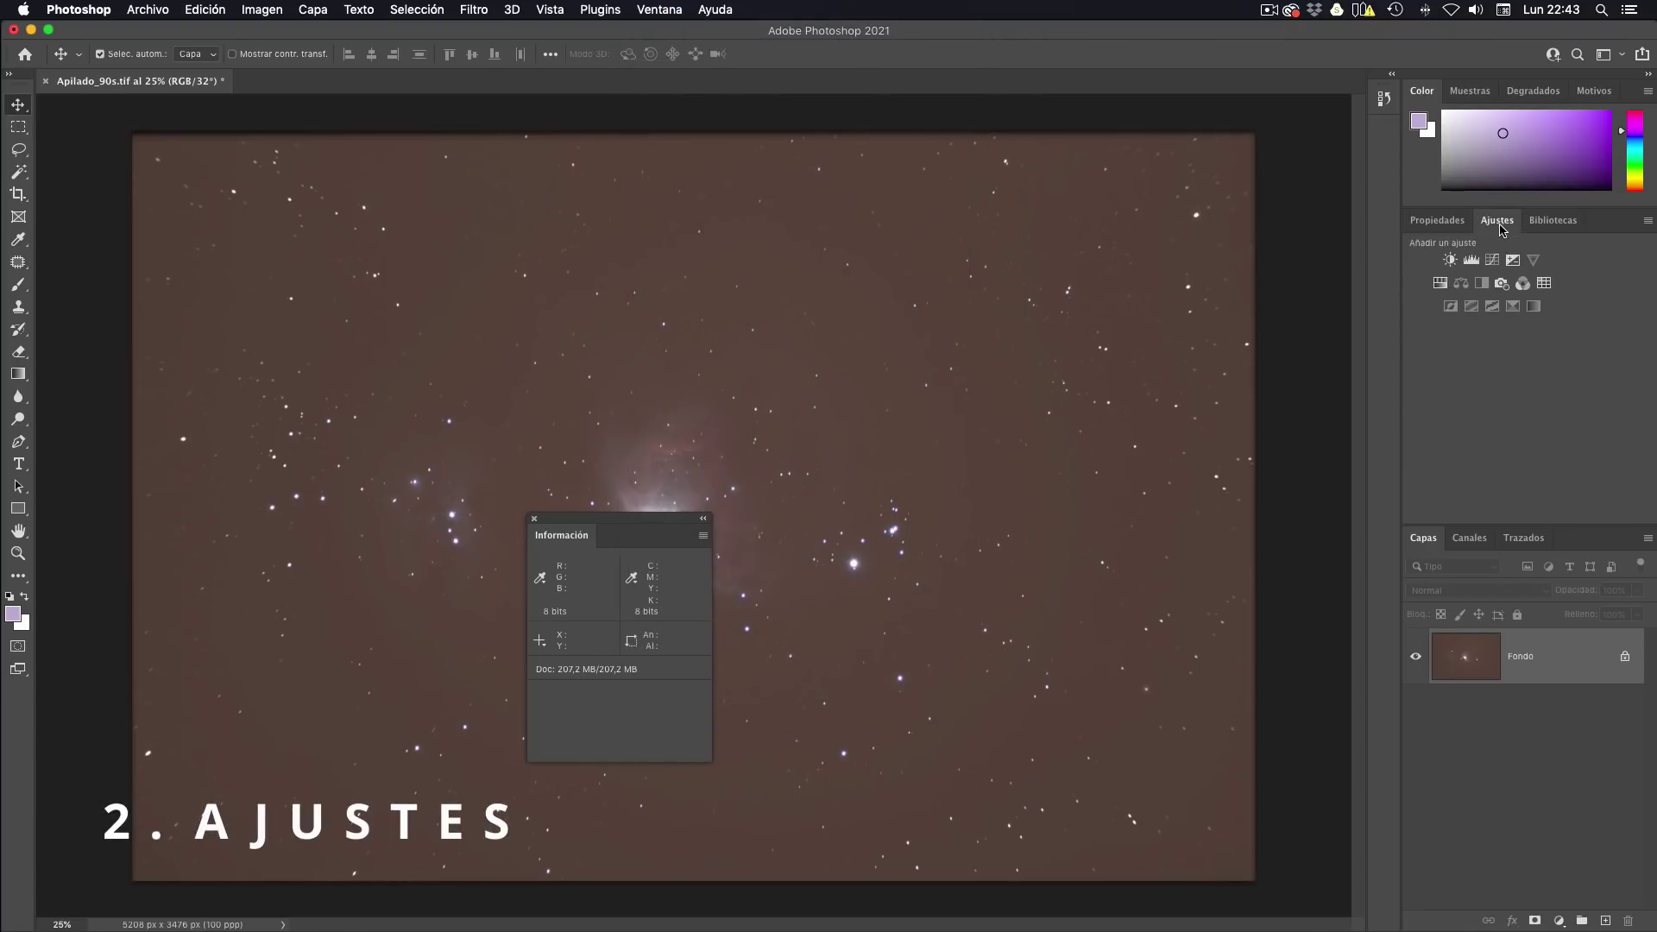
{"action": "left_click_drag", "start_coordinate": [1501, 229], "coordinate": [750, 270]}
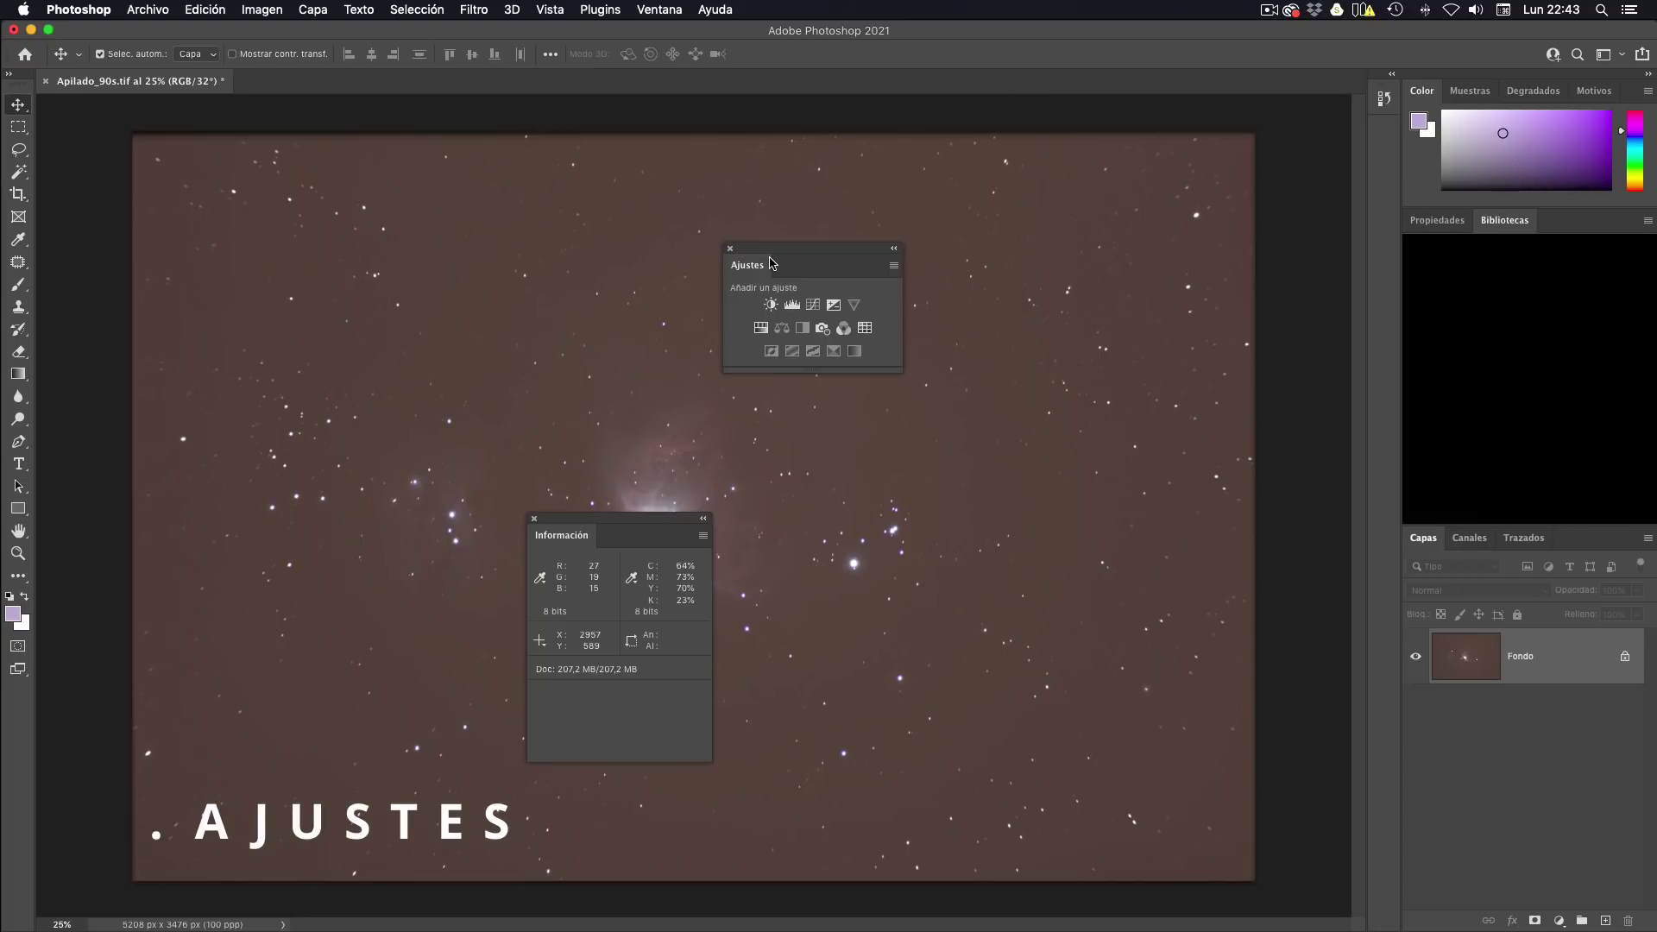
{"action": "left_click", "coordinate": [659, 9]}
{"action": "left_click", "coordinate": [670, 133]}
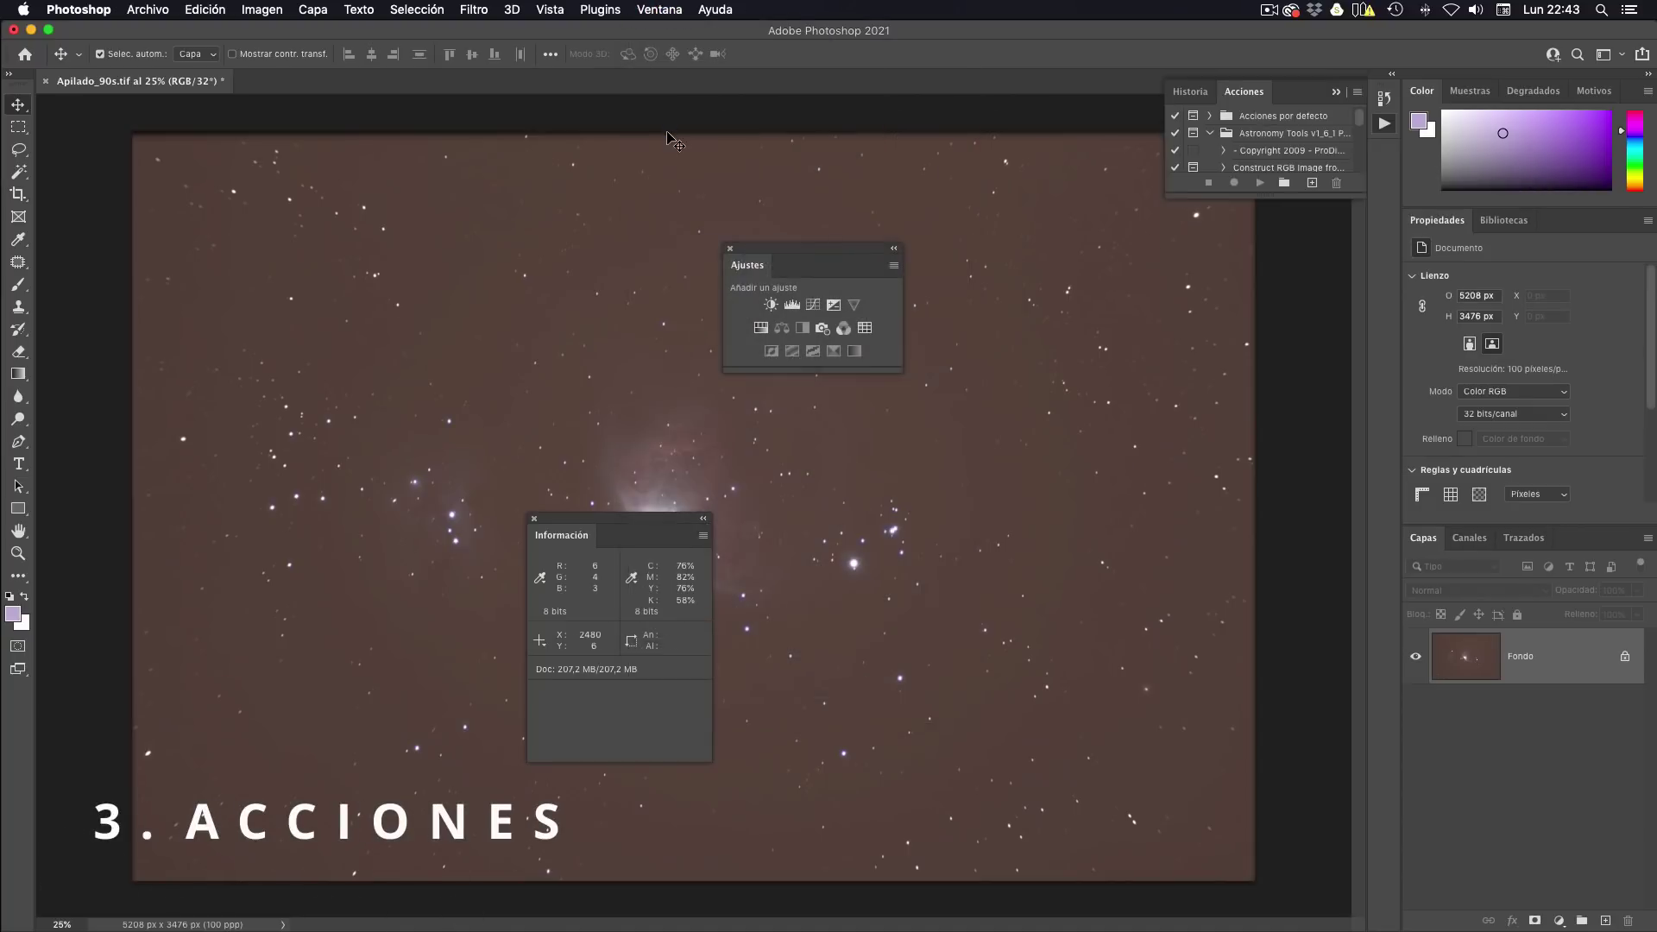
{"action": "left_click_drag", "start_coordinate": [1249, 95], "coordinate": [841, 504]}
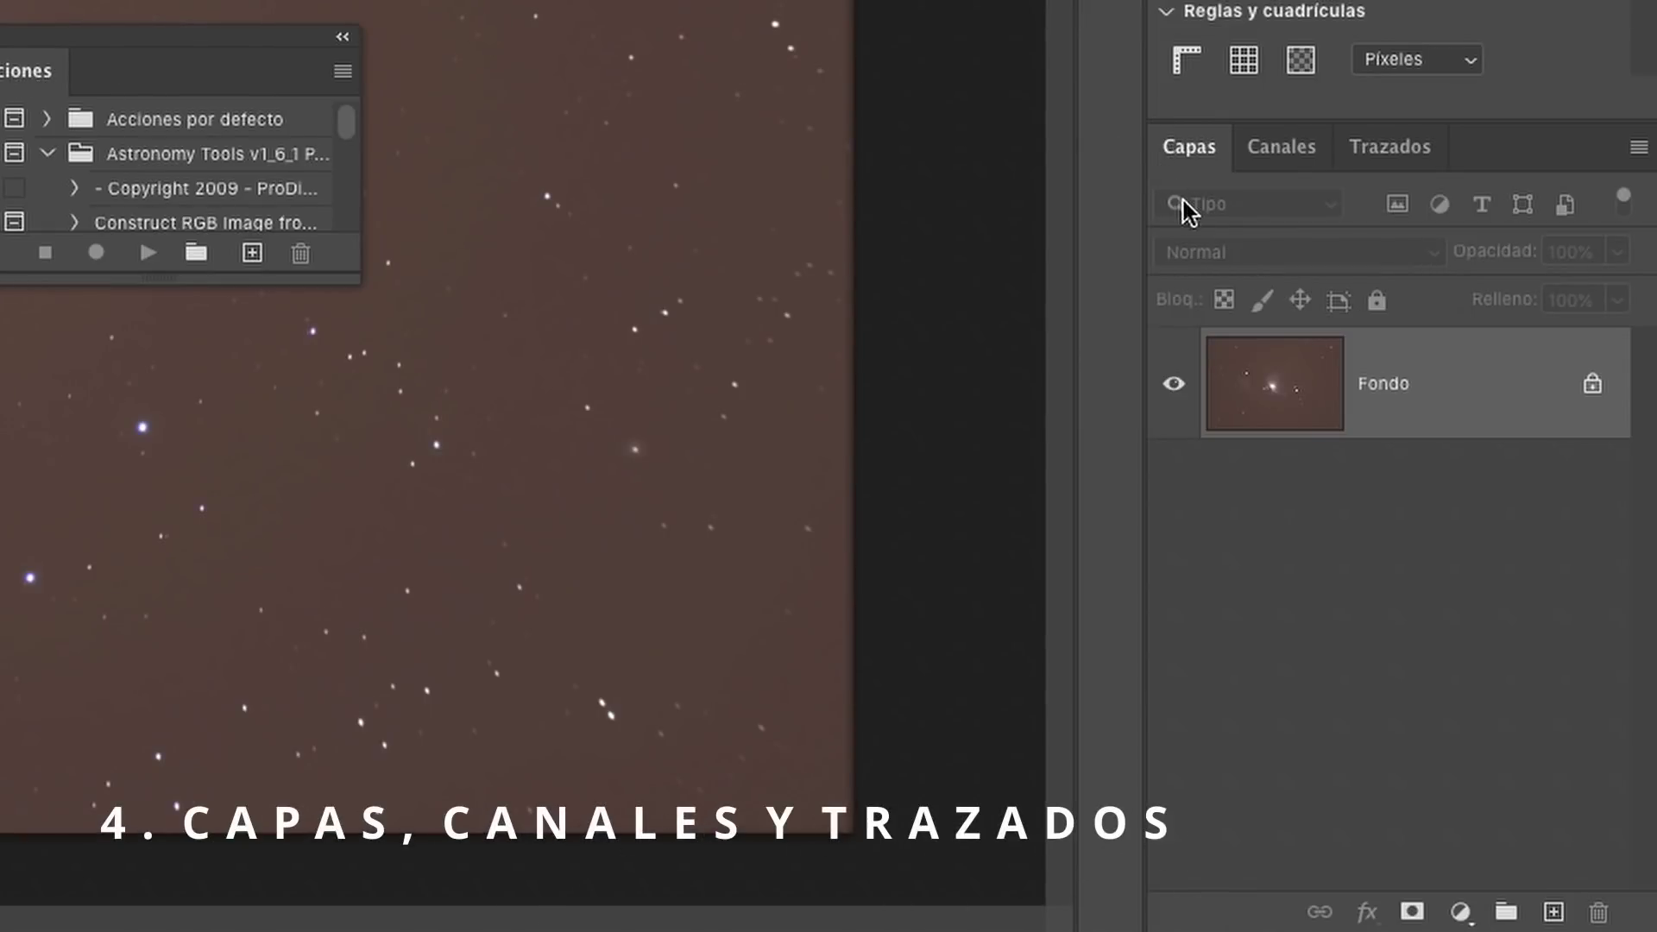
Switch to the Trazados view and stretch the Historia panel taller to list Abrir and Recortar.
{"action": "left_click", "coordinate": [1303, 157]}
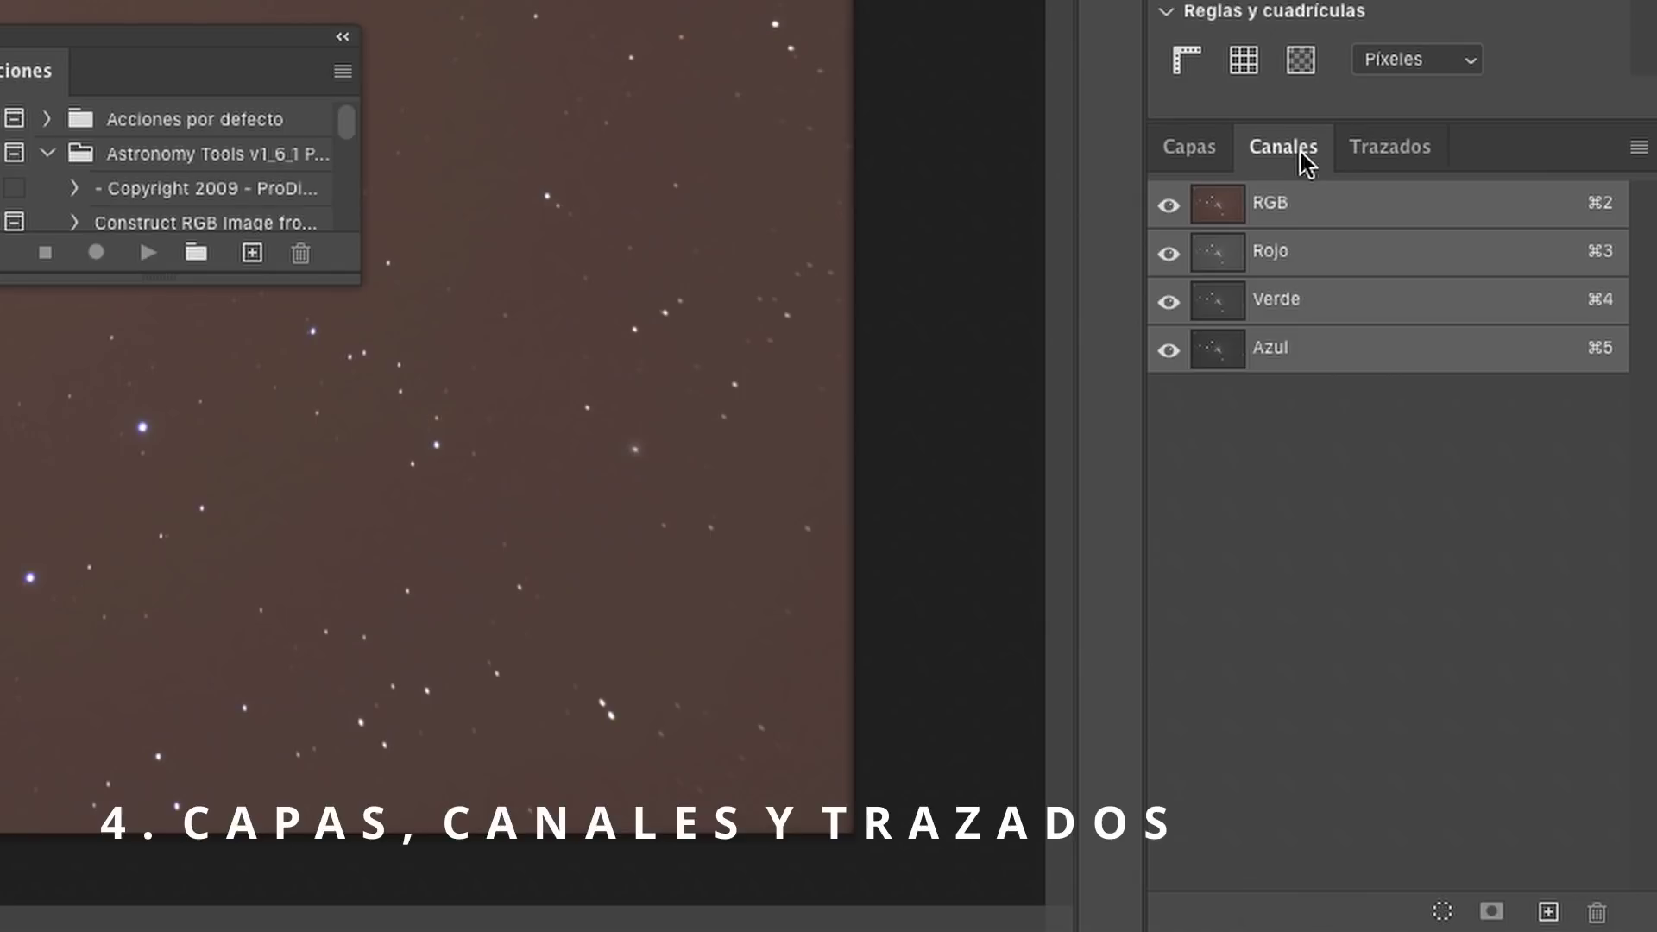
{"action": "left_click", "coordinate": [1390, 156]}
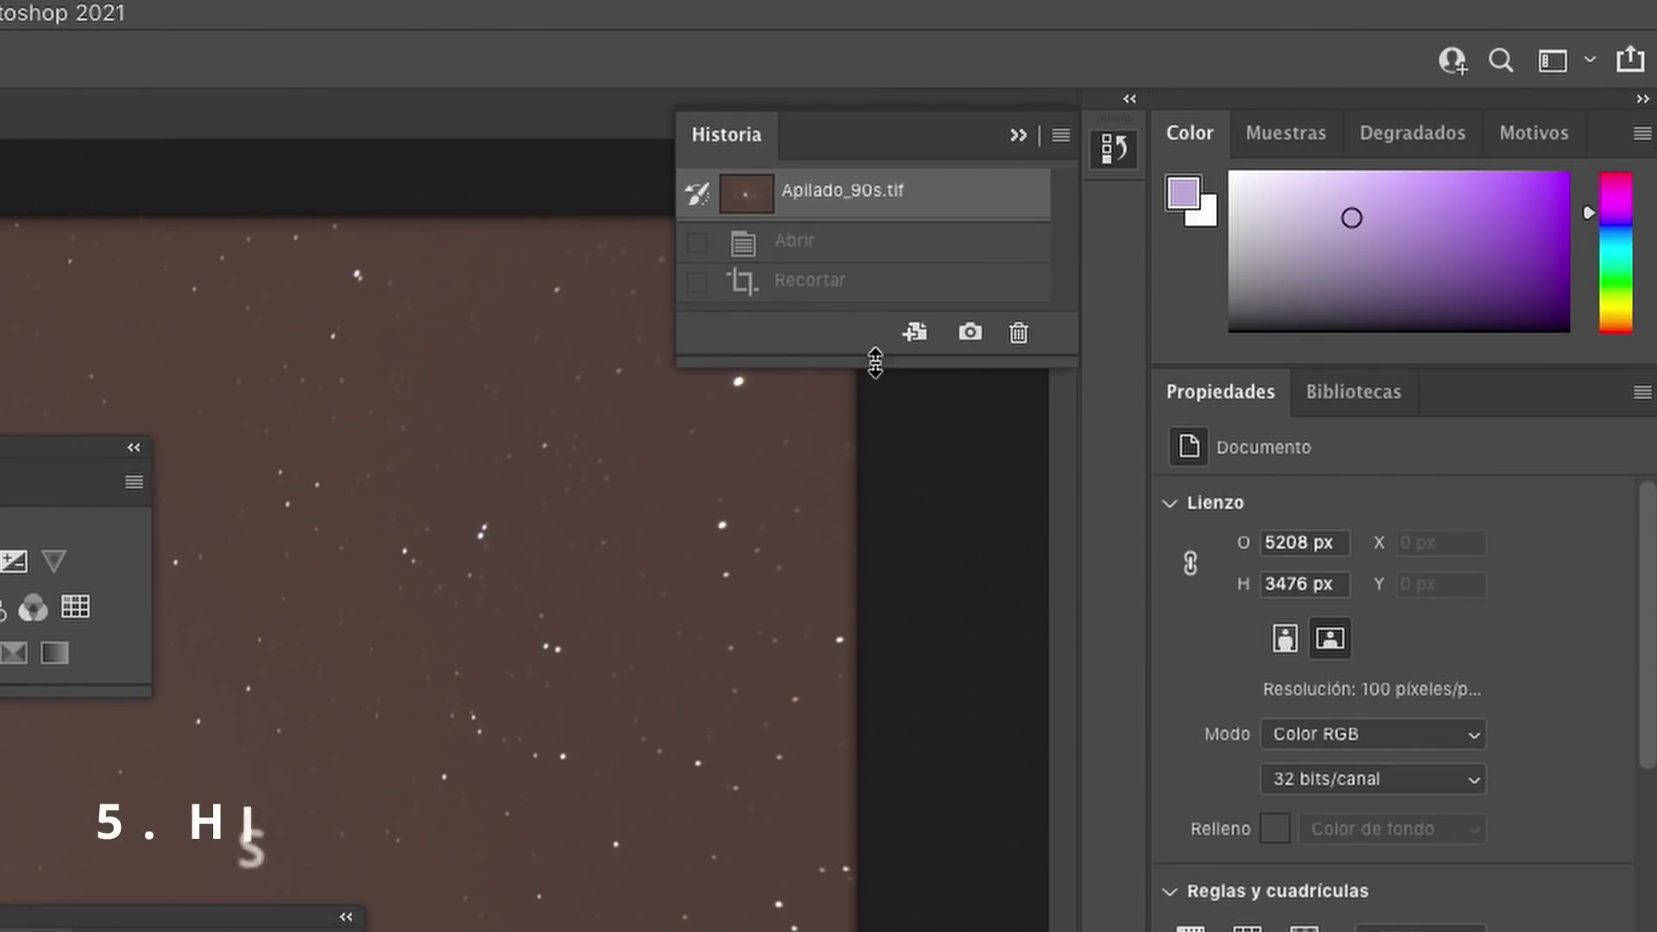
{"action": "left_click_drag", "start_coordinate": [1264, 208], "coordinate": [1254, 486]}
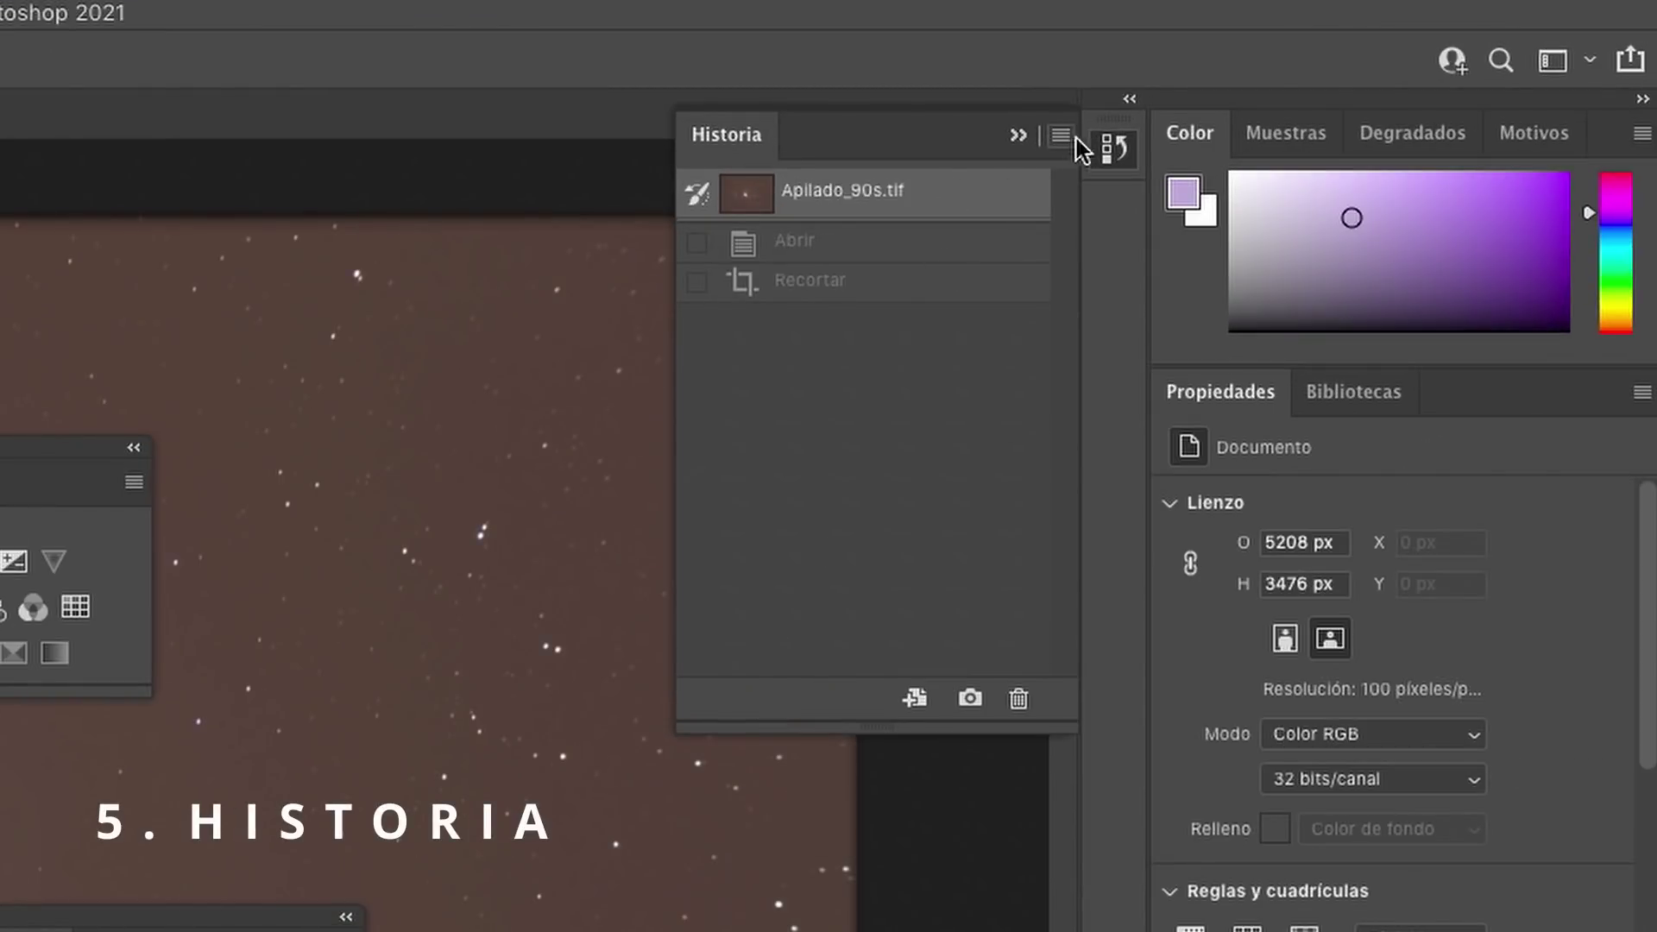
{"action": "left_click", "coordinate": [1107, 152]}
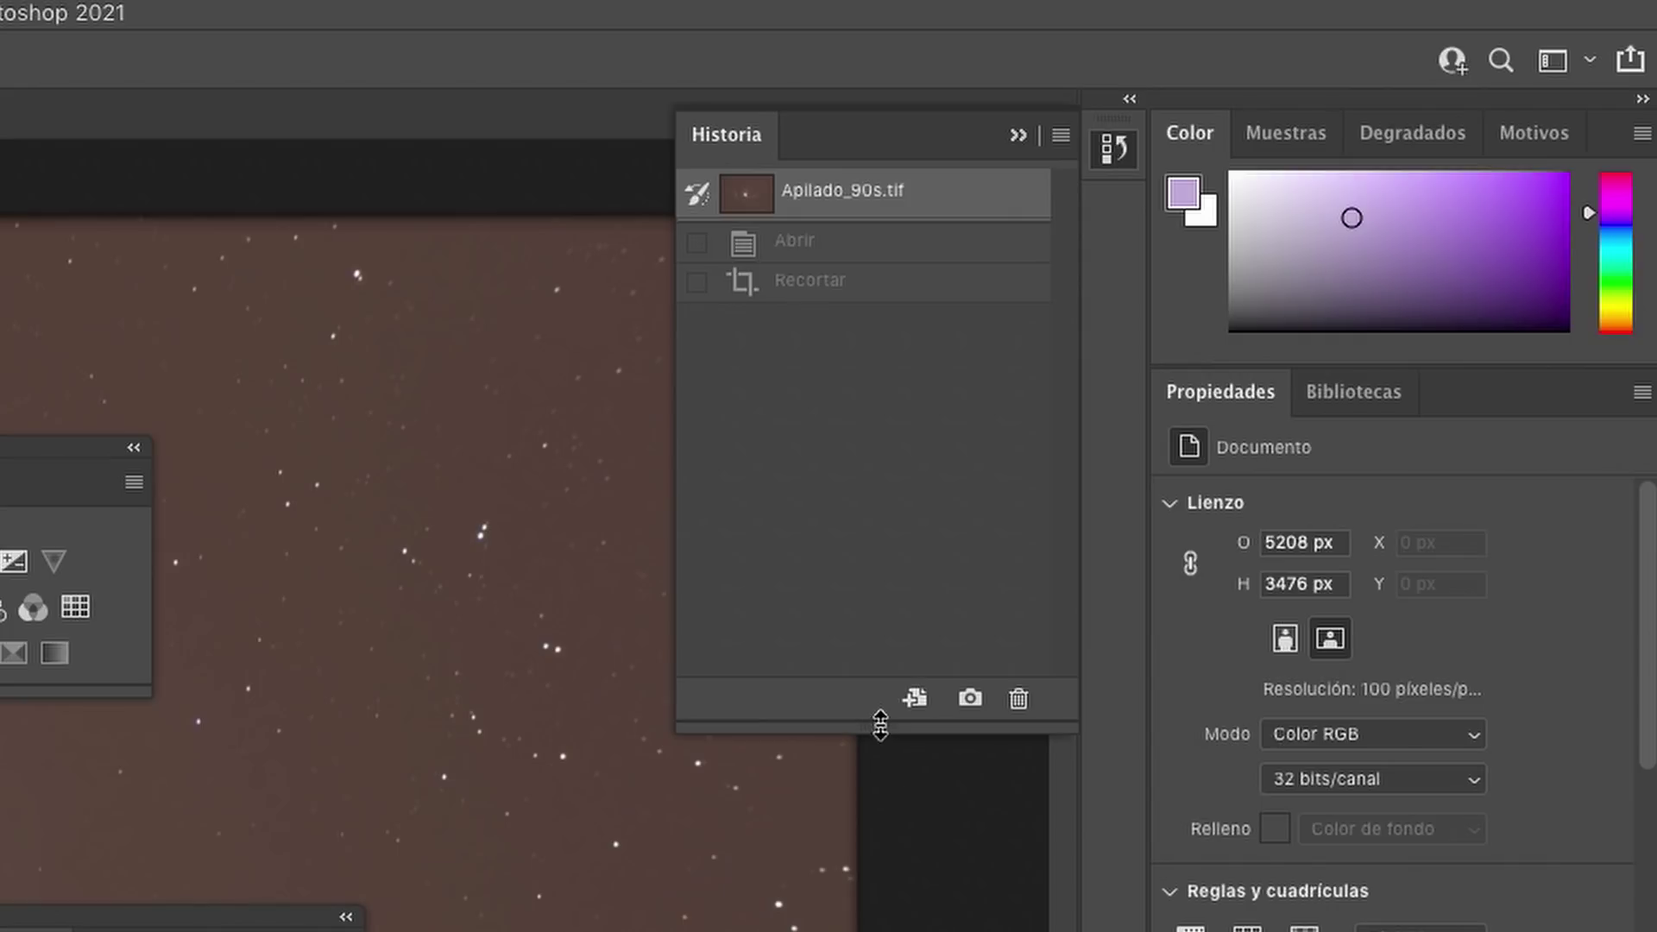
{"action": "mouse_move", "coordinate": [877, 725]}
{"action": "left_mouse_down"}
{"action": "mouse_move", "coordinate": [877, 931]}
{"action": "mouse_move", "coordinate": [1283, 321]}
{"action": "left_mouse_up"}
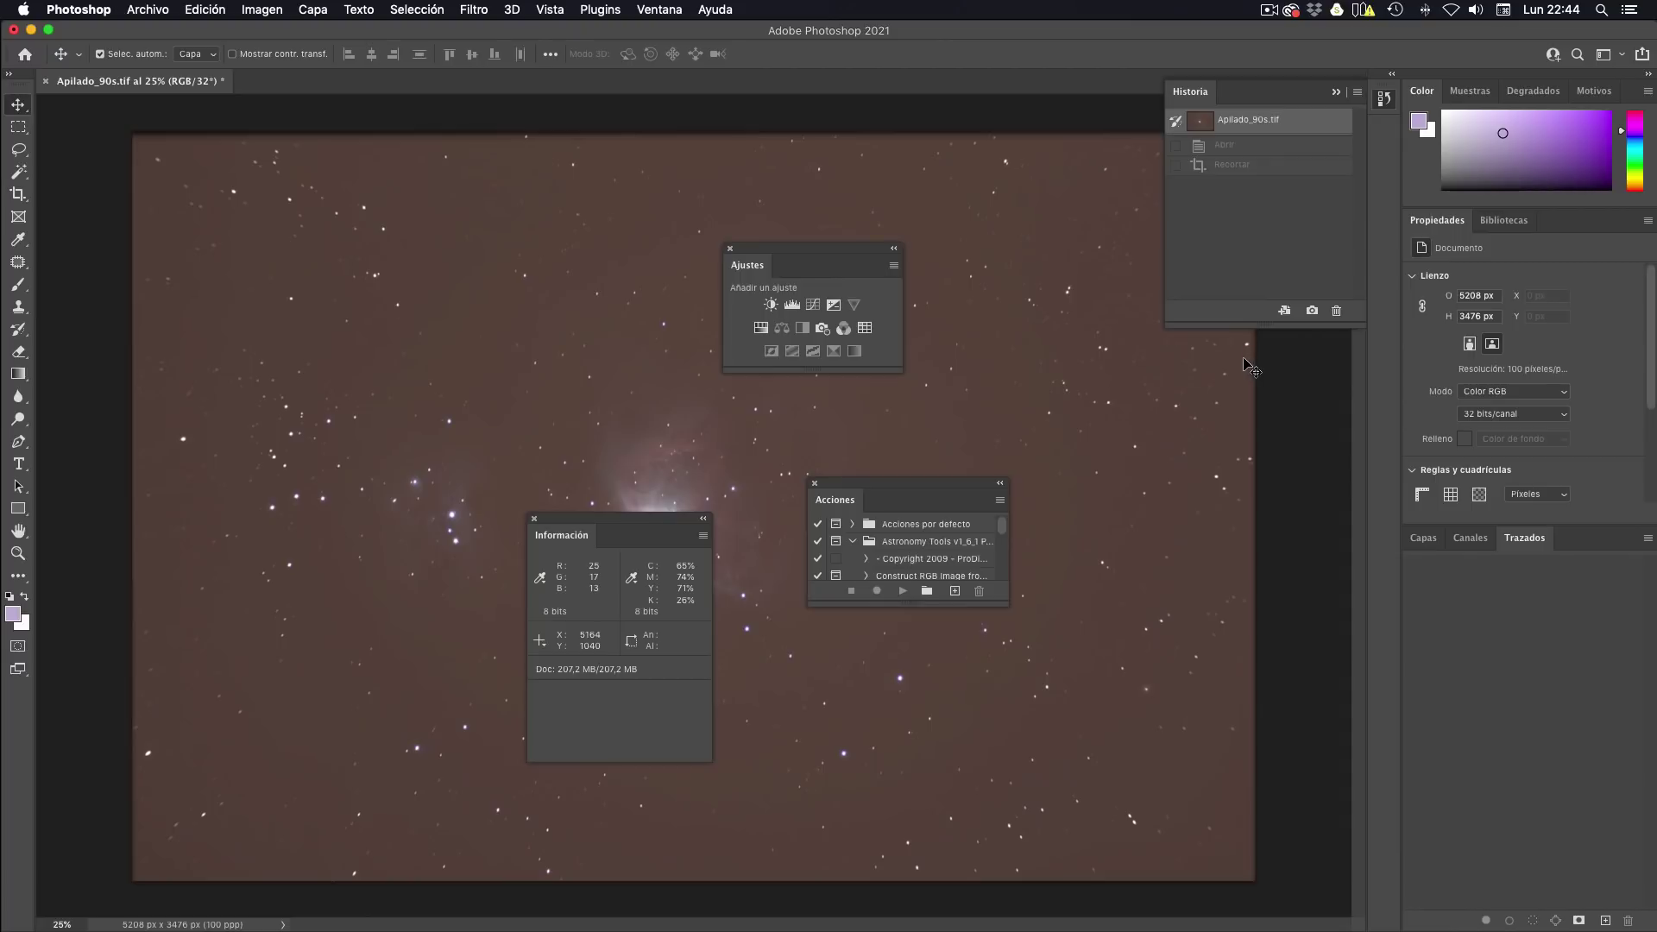
Close the Motivos, Degradados and Muestras panels.
{"action": "mouse_move", "coordinate": [1594, 91]}
{"action": "left_mouse_down"}
{"action": "mouse_move", "coordinate": [1450, 137]}
{"action": "mouse_move", "coordinate": [664, 159]}
{"action": "left_mouse_up"}
{"action": "left_click", "coordinate": [635, 137]}
{"action": "left_click_drag", "start_coordinate": [1534, 91], "coordinate": [975, 377]}
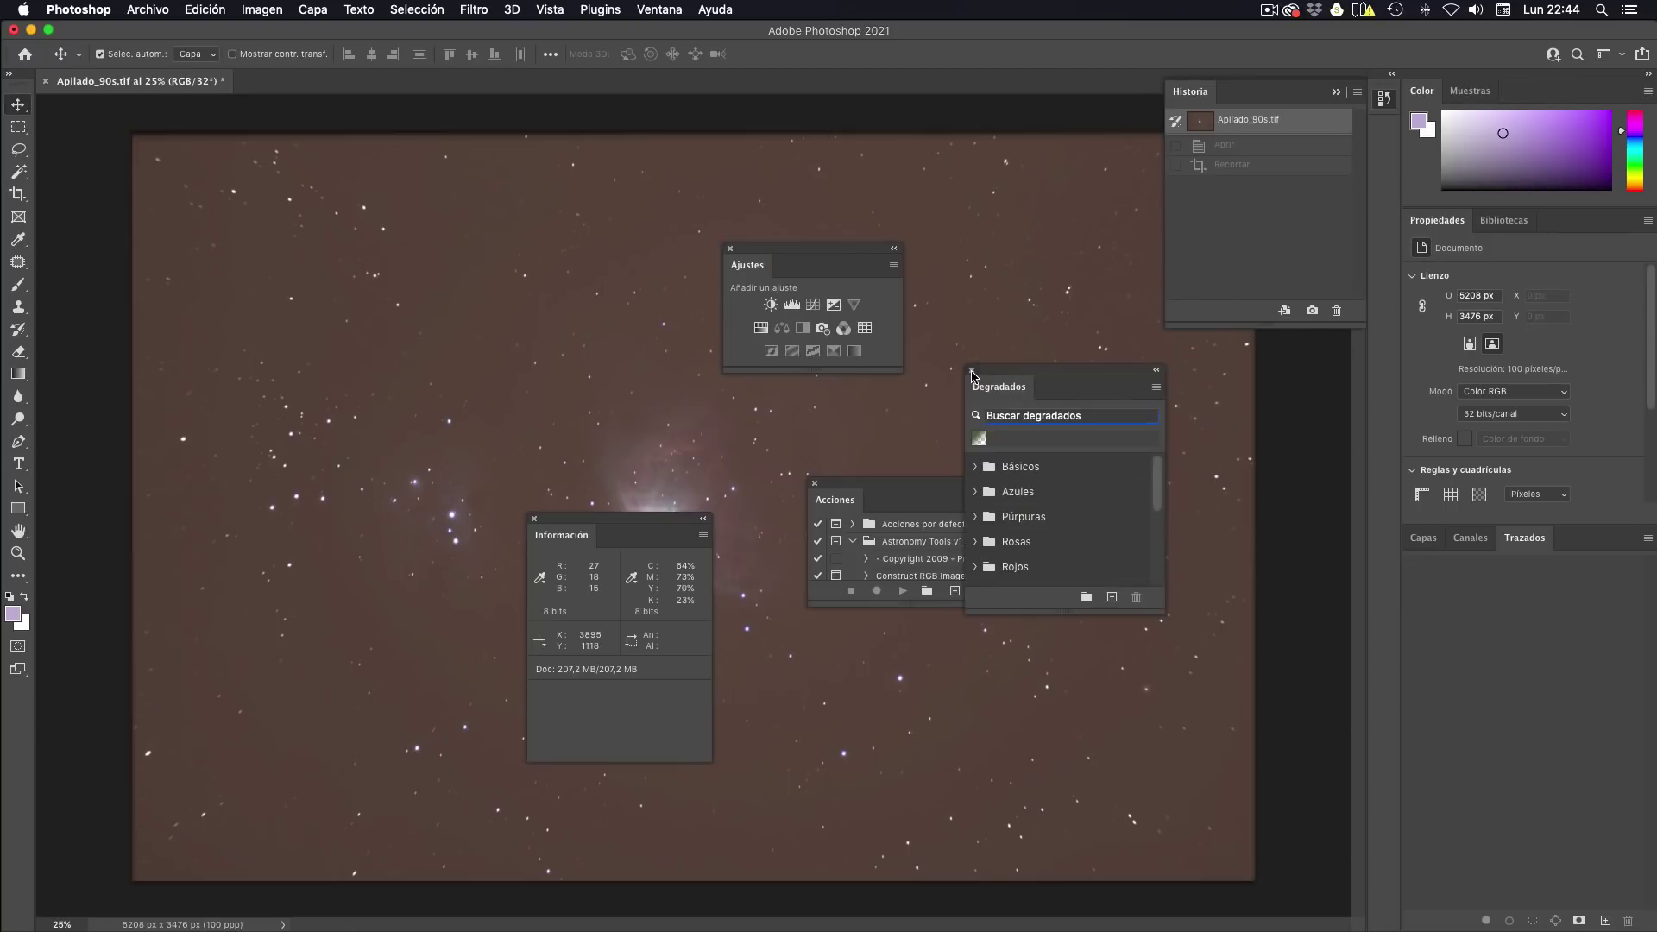
{"action": "left_click", "coordinate": [972, 371]}
{"action": "left_click_drag", "start_coordinate": [1470, 90], "coordinate": [982, 436]}
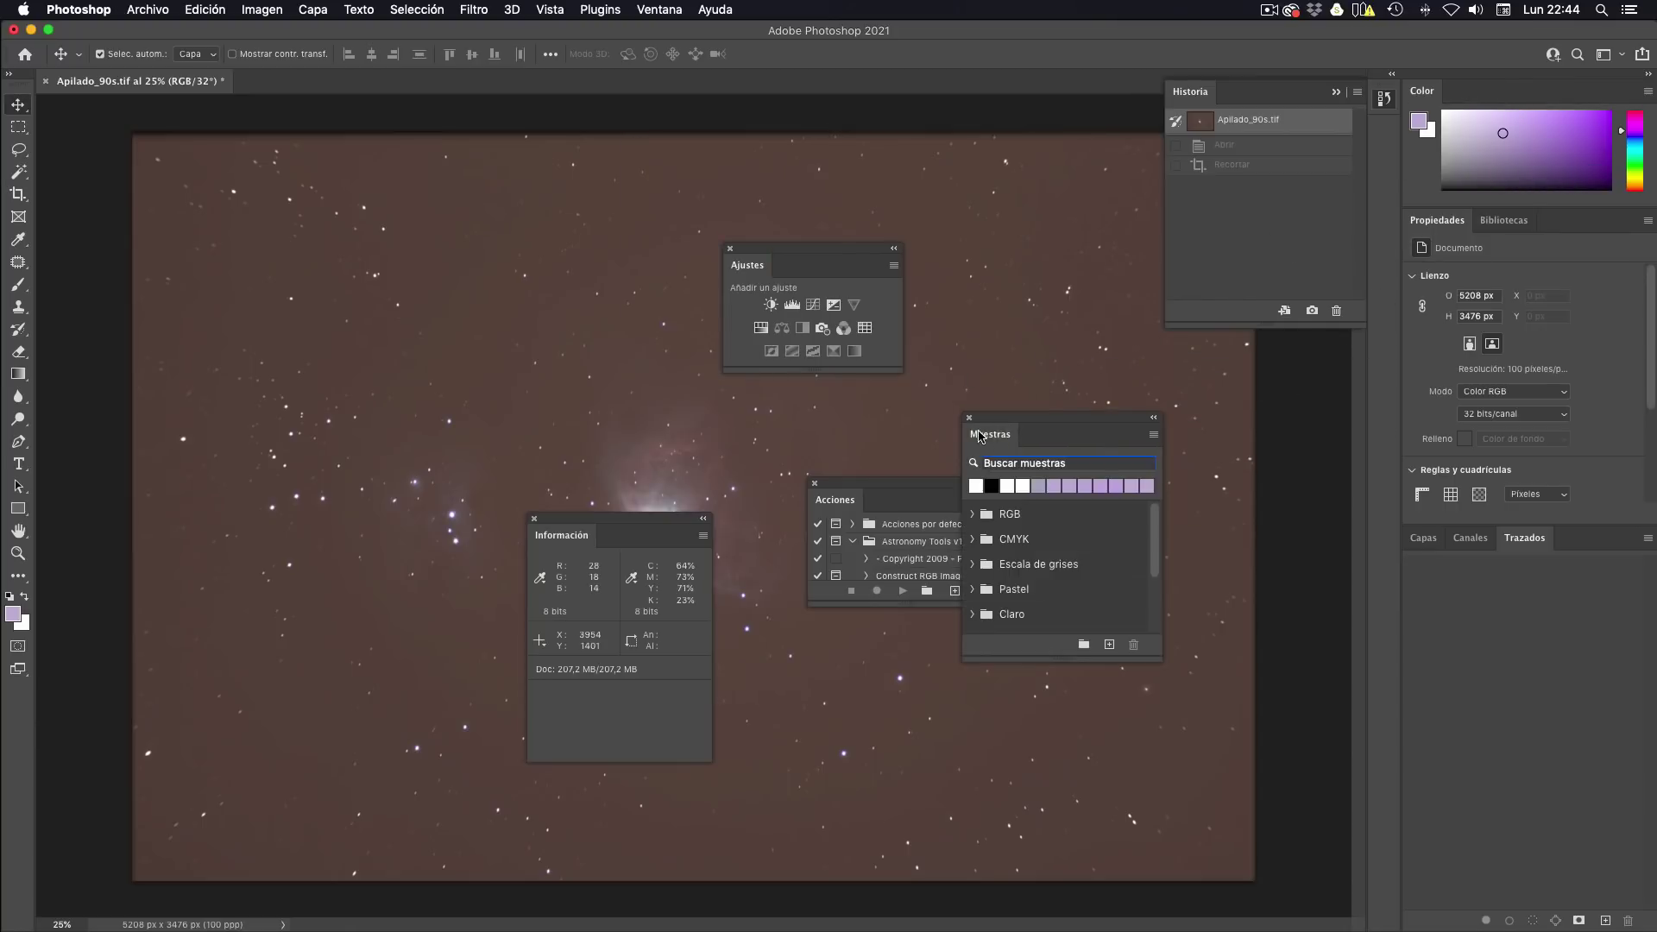
{"action": "left_click", "coordinate": [970, 420]}
Dock Información, Ajustes and Acciones back into the panel groups and close Color.
{"action": "left_click_drag", "start_coordinate": [602, 536], "coordinate": [1422, 197]}
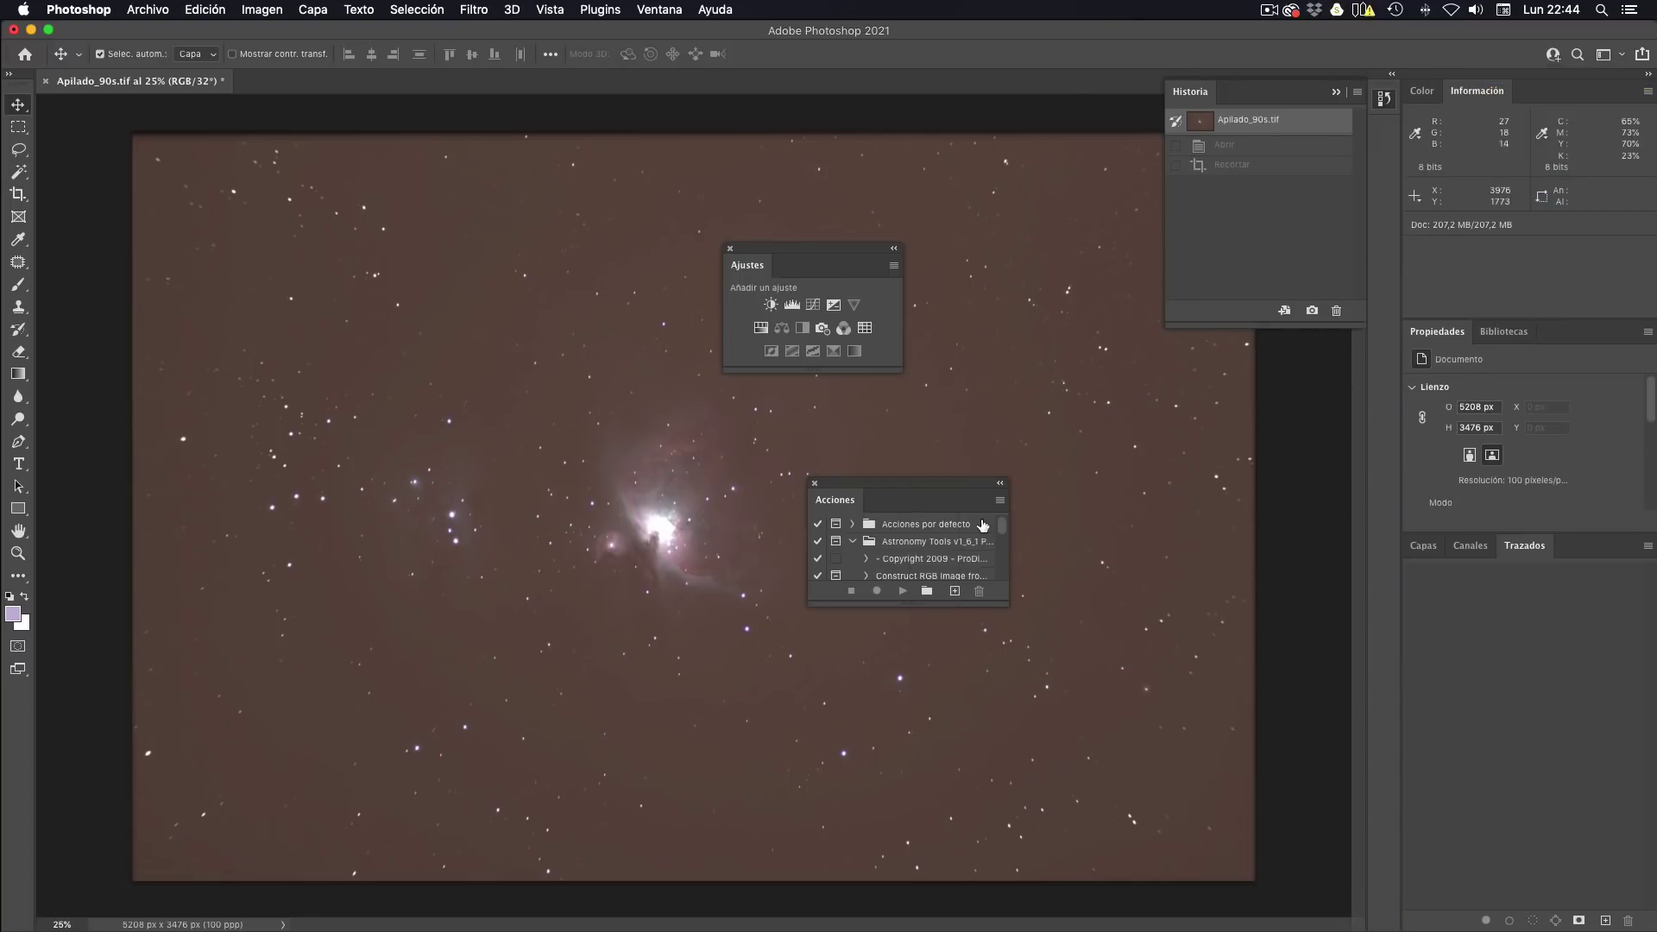
{"action": "mouse_move", "coordinate": [754, 270]}
{"action": "left_mouse_down"}
{"action": "mouse_move", "coordinate": [1412, 106]}
{"action": "mouse_move", "coordinate": [782, 278]}
{"action": "left_mouse_up"}
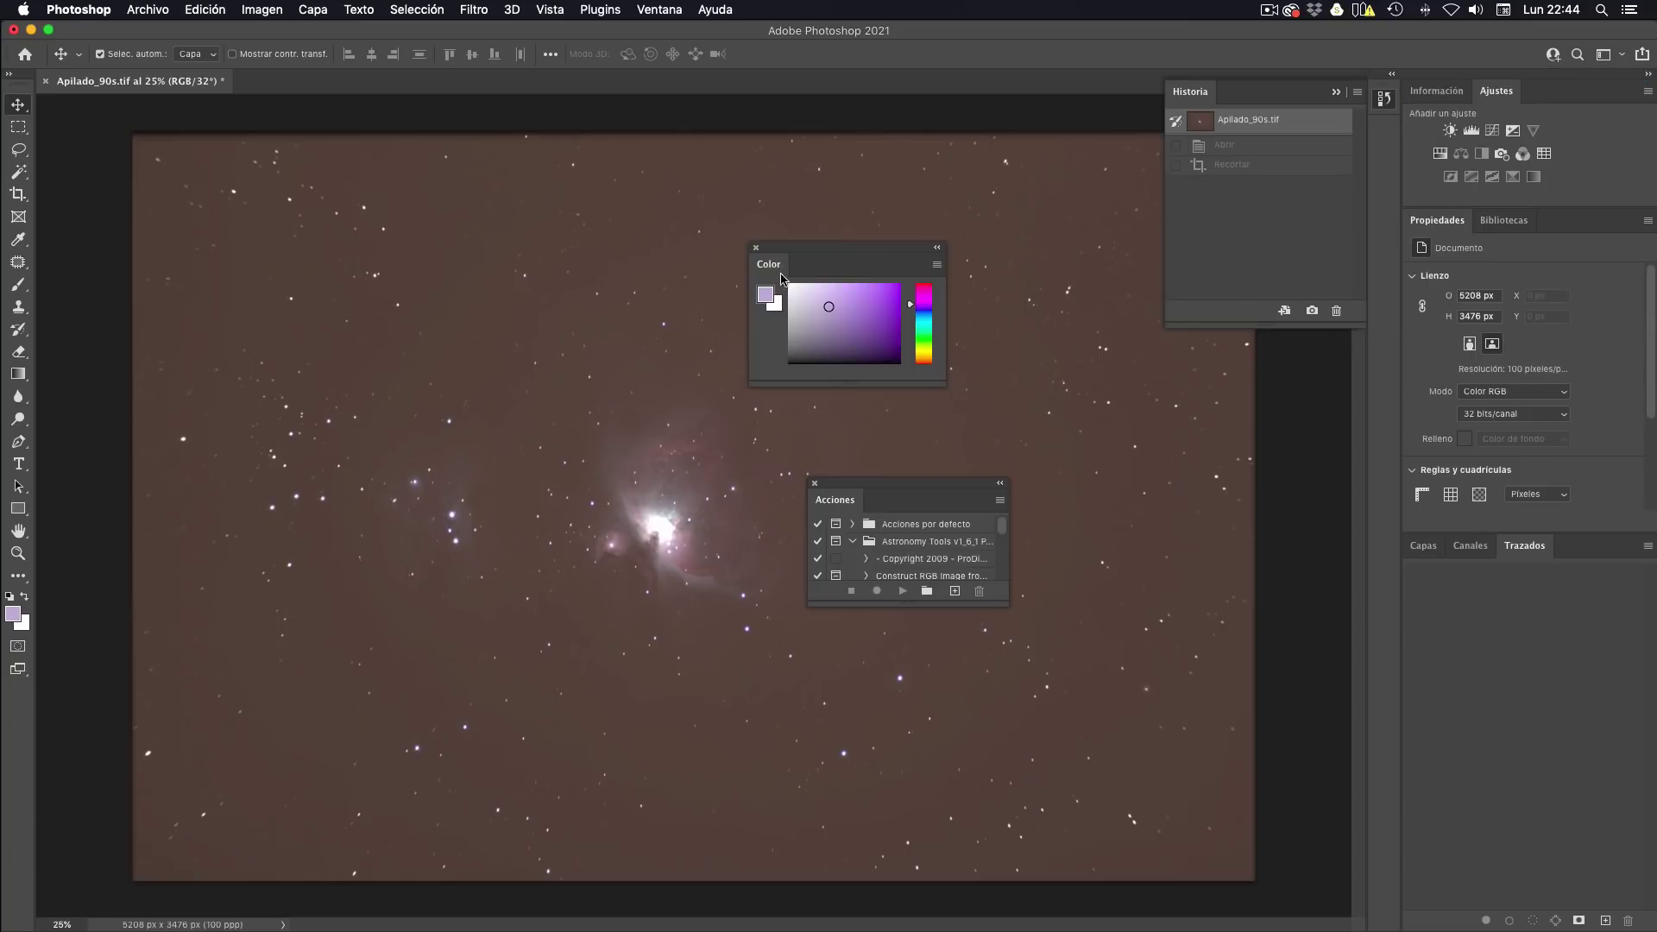
{"action": "left_click", "coordinate": [755, 248]}
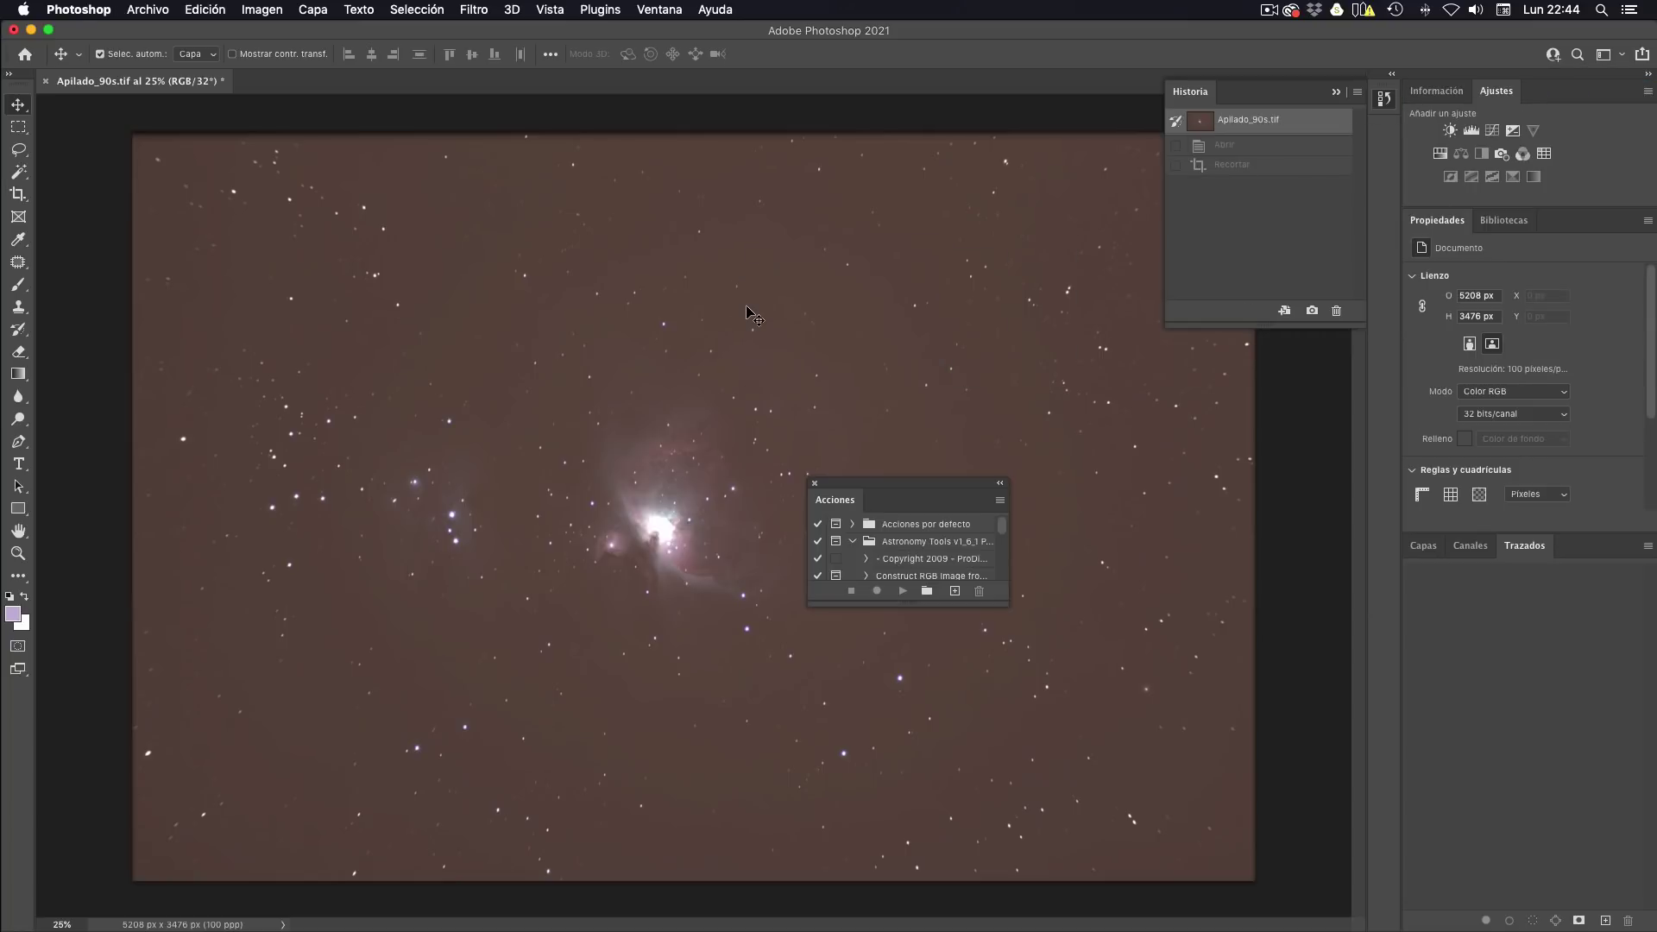
{"action": "left_click_drag", "start_coordinate": [823, 500], "coordinate": [1574, 229]}
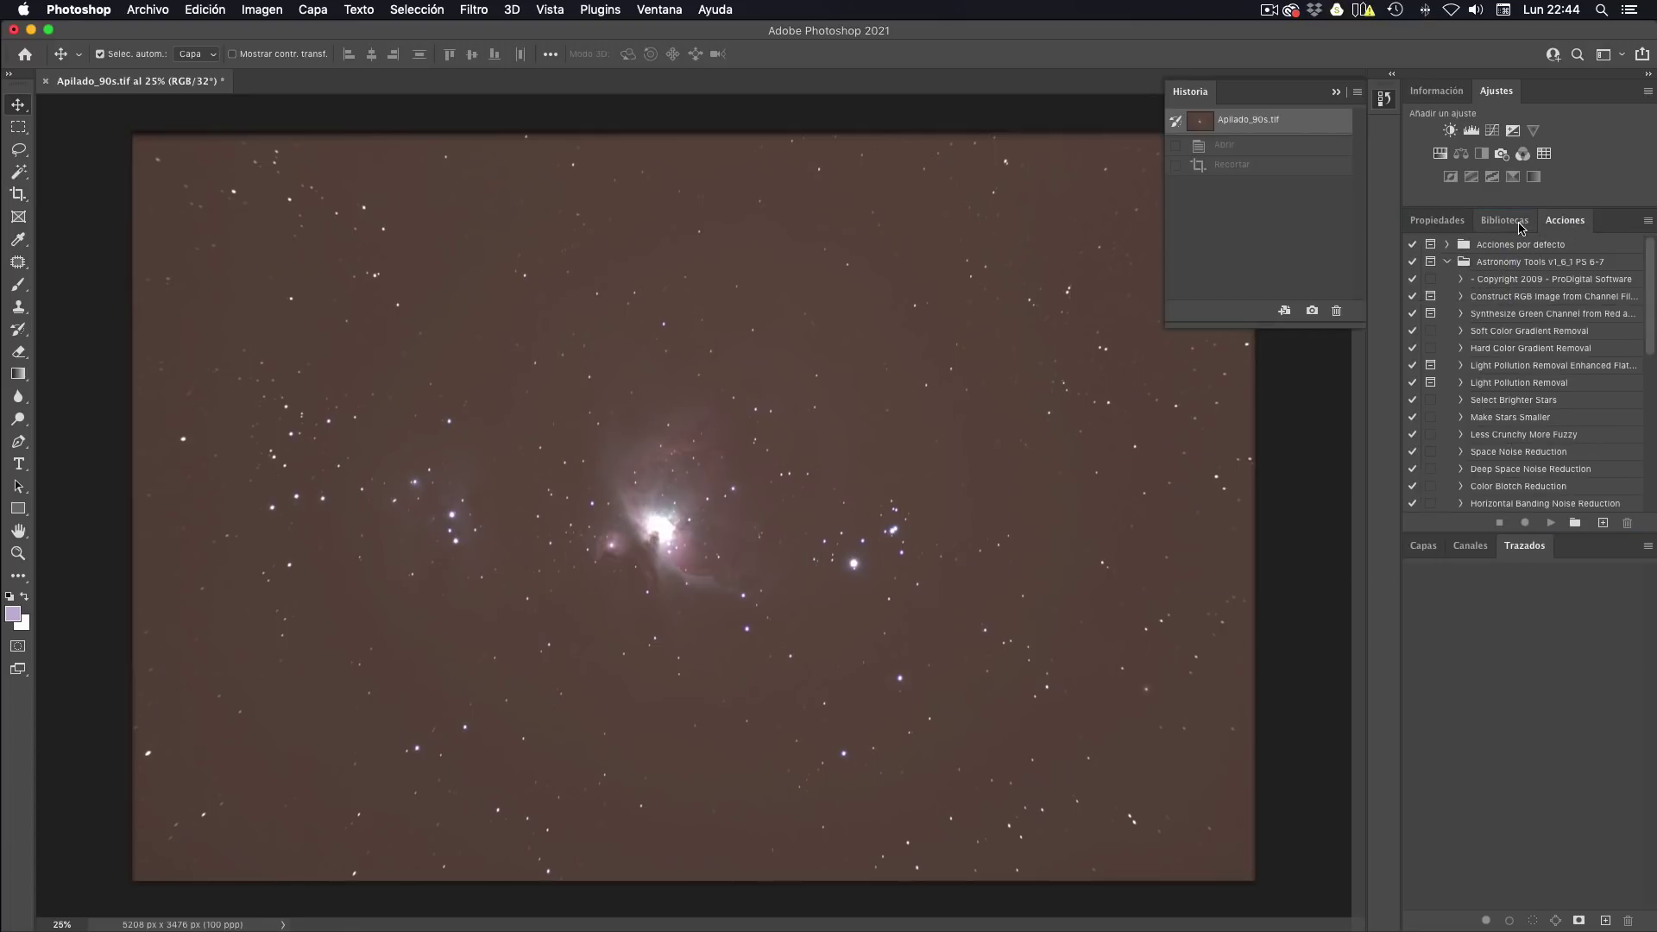
Close the Bibliotecas and Propiedades panels and bring the Capas panel back.
{"action": "left_click_drag", "start_coordinate": [1522, 227], "coordinate": [928, 418]}
{"action": "left_click", "coordinate": [894, 410]}
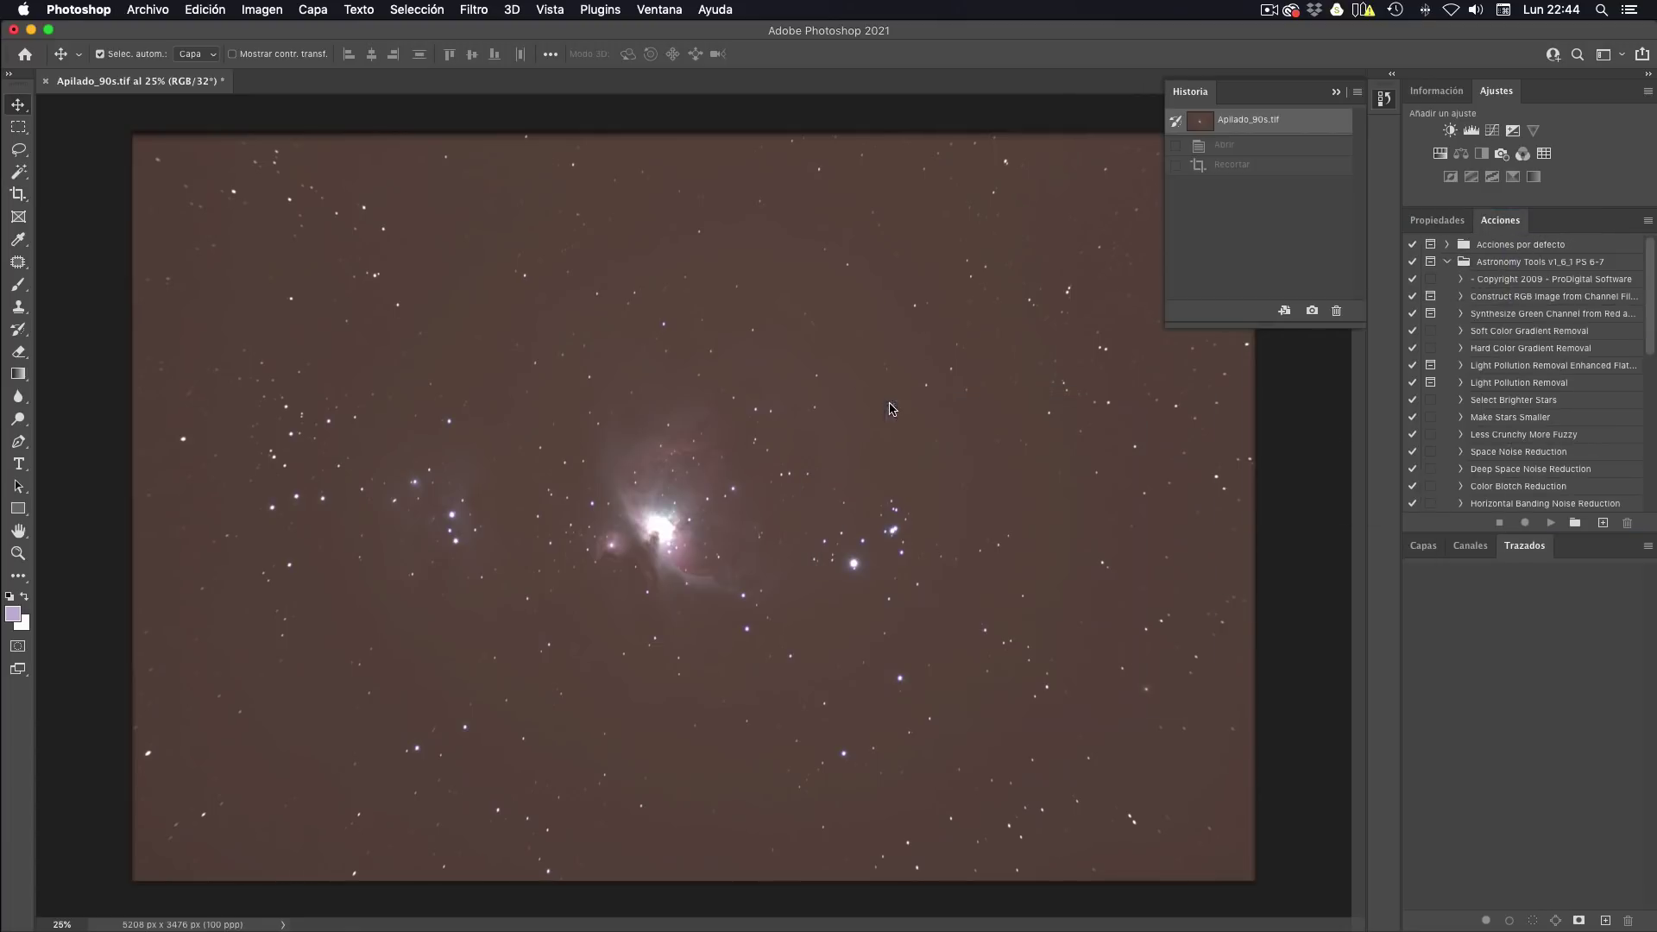
{"action": "left_click_drag", "start_coordinate": [1424, 231], "coordinate": [860, 467]}
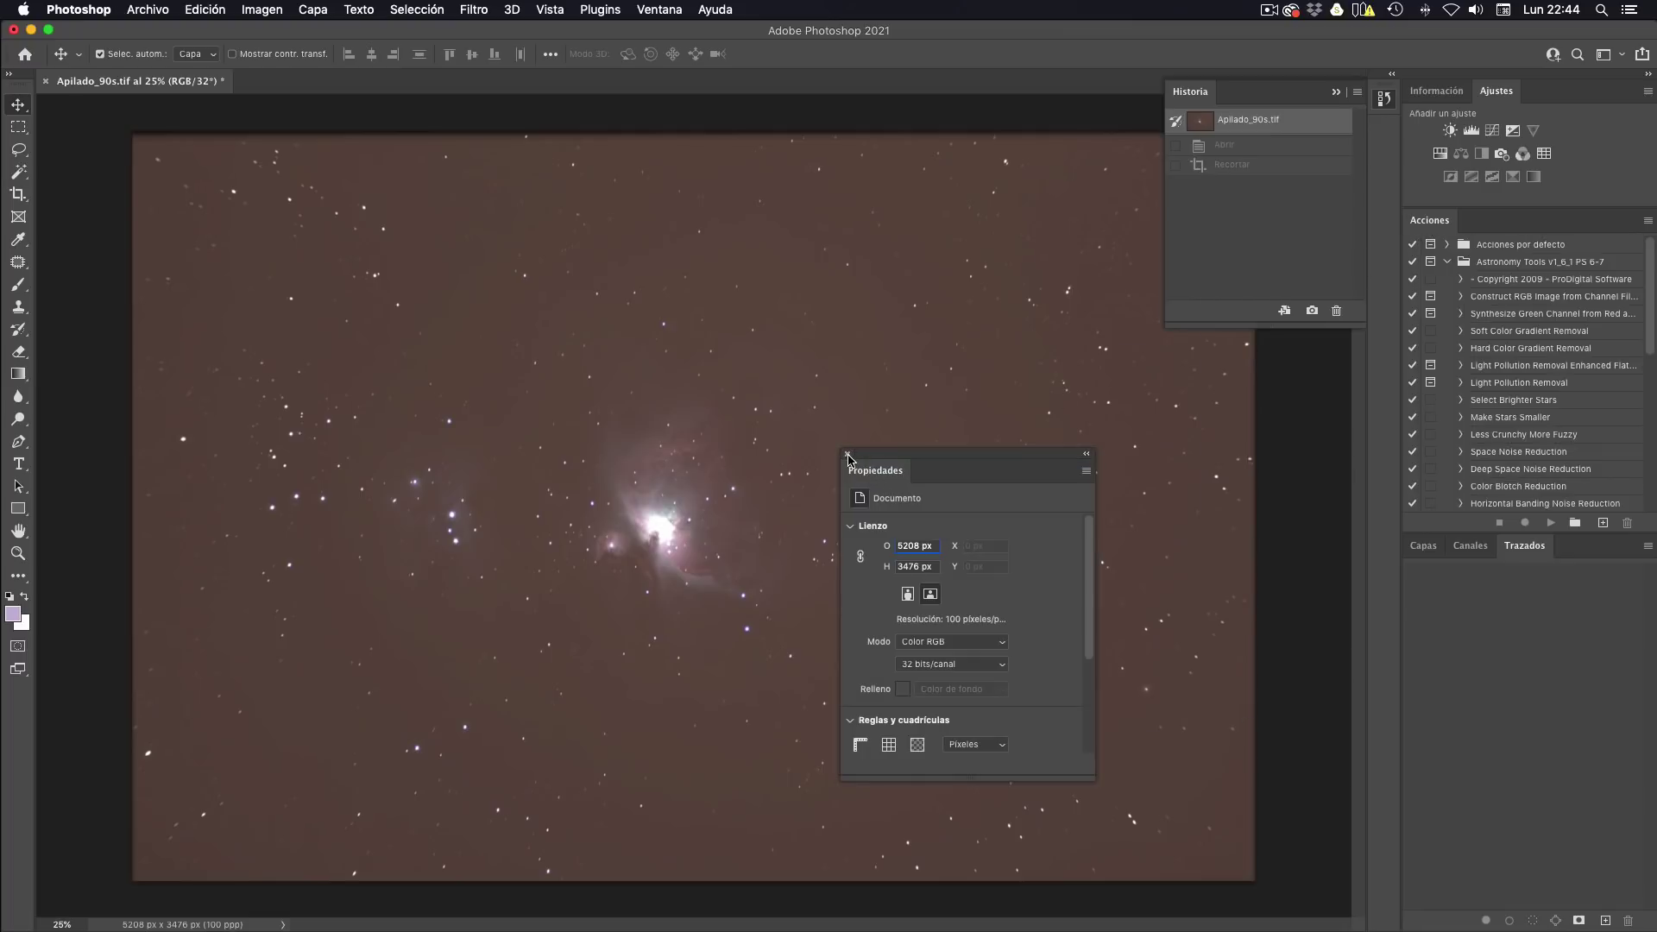
{"action": "left_click", "coordinate": [848, 455]}
{"action": "left_click", "coordinate": [1423, 547]}
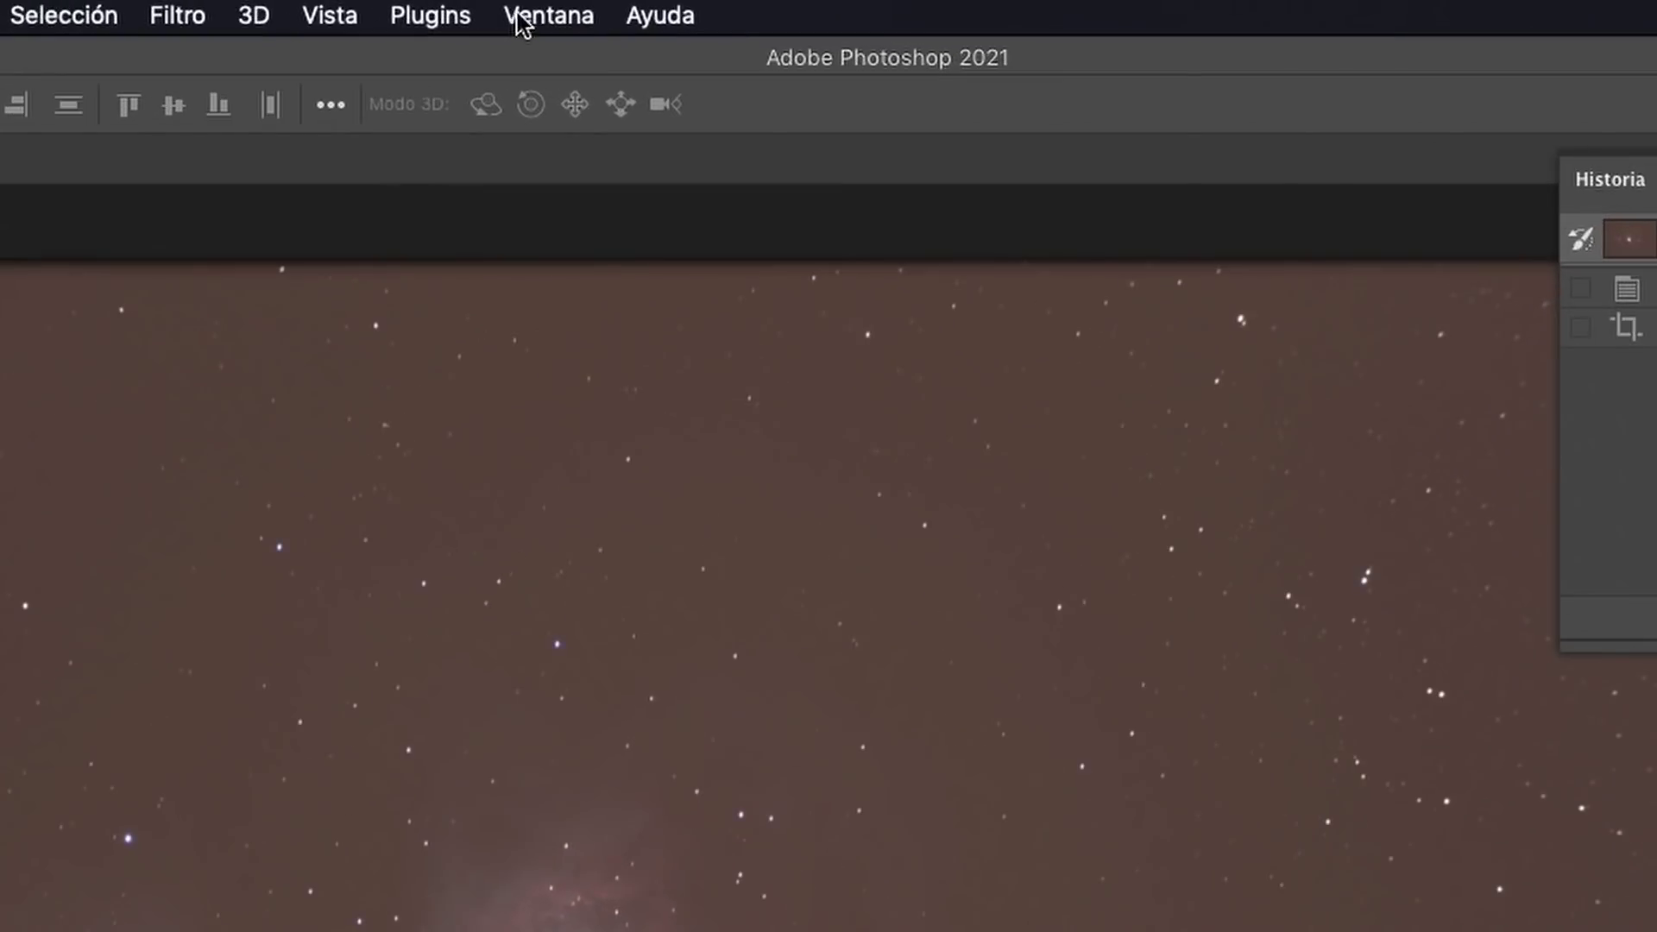
Save the current panel layout as the workspace 'Procesado astrofotografia'.
{"action": "left_click", "coordinate": [658, 10]}
{"action": "mouse_move", "coordinate": [627, 90]}
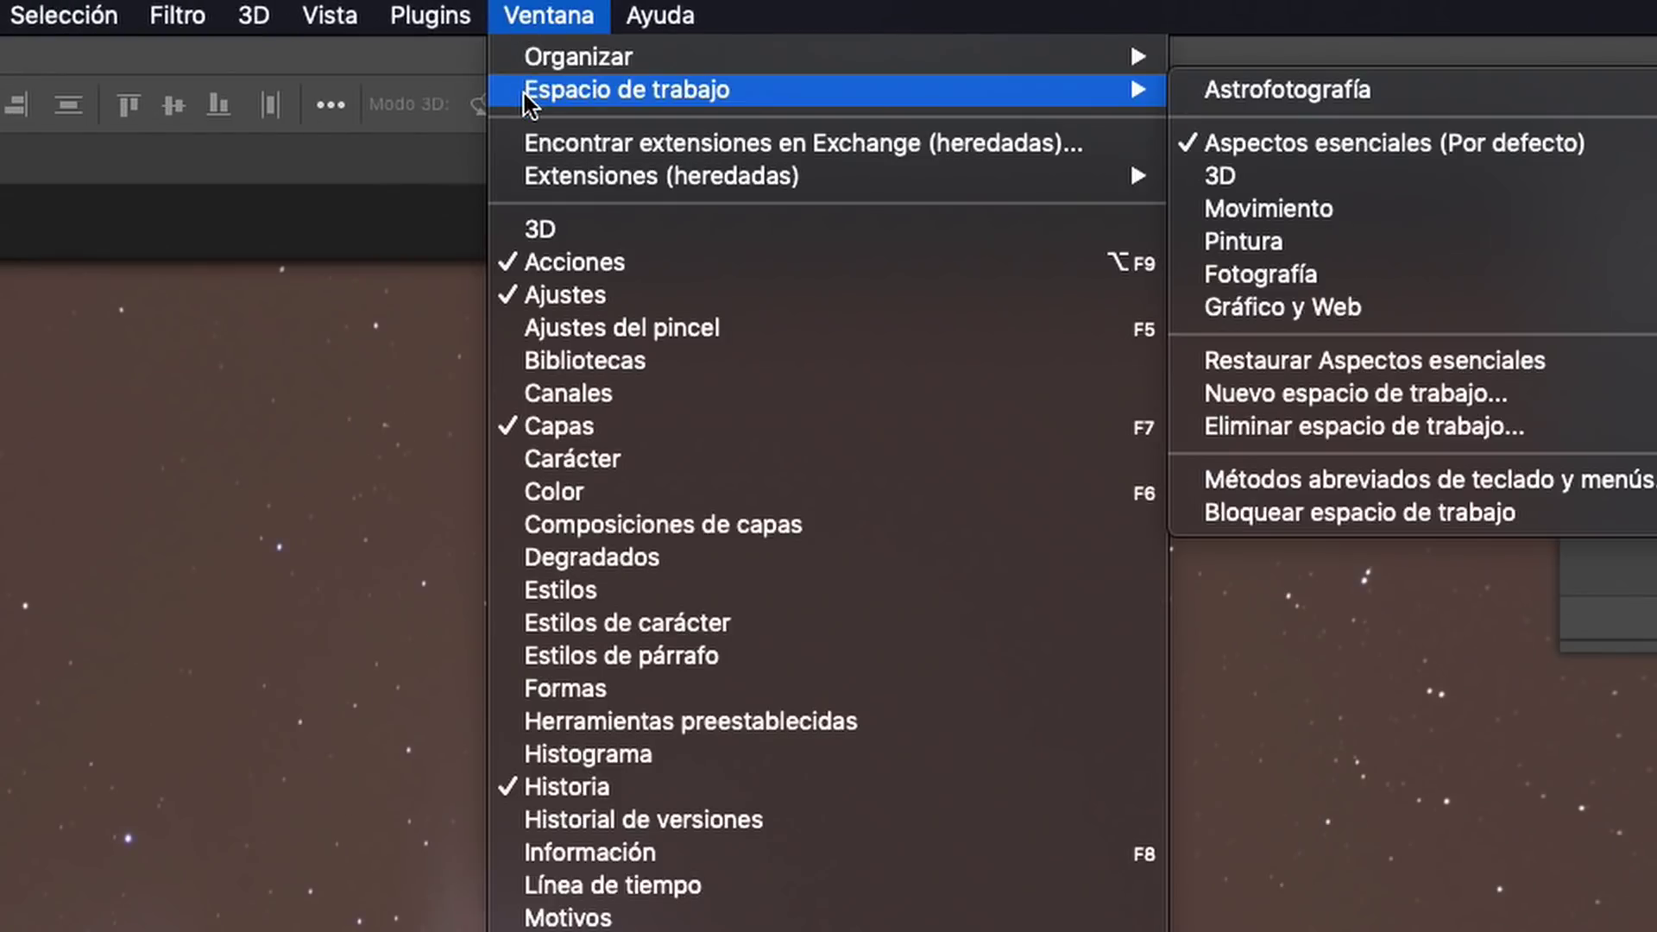
{"action": "left_click", "coordinate": [1288, 397]}
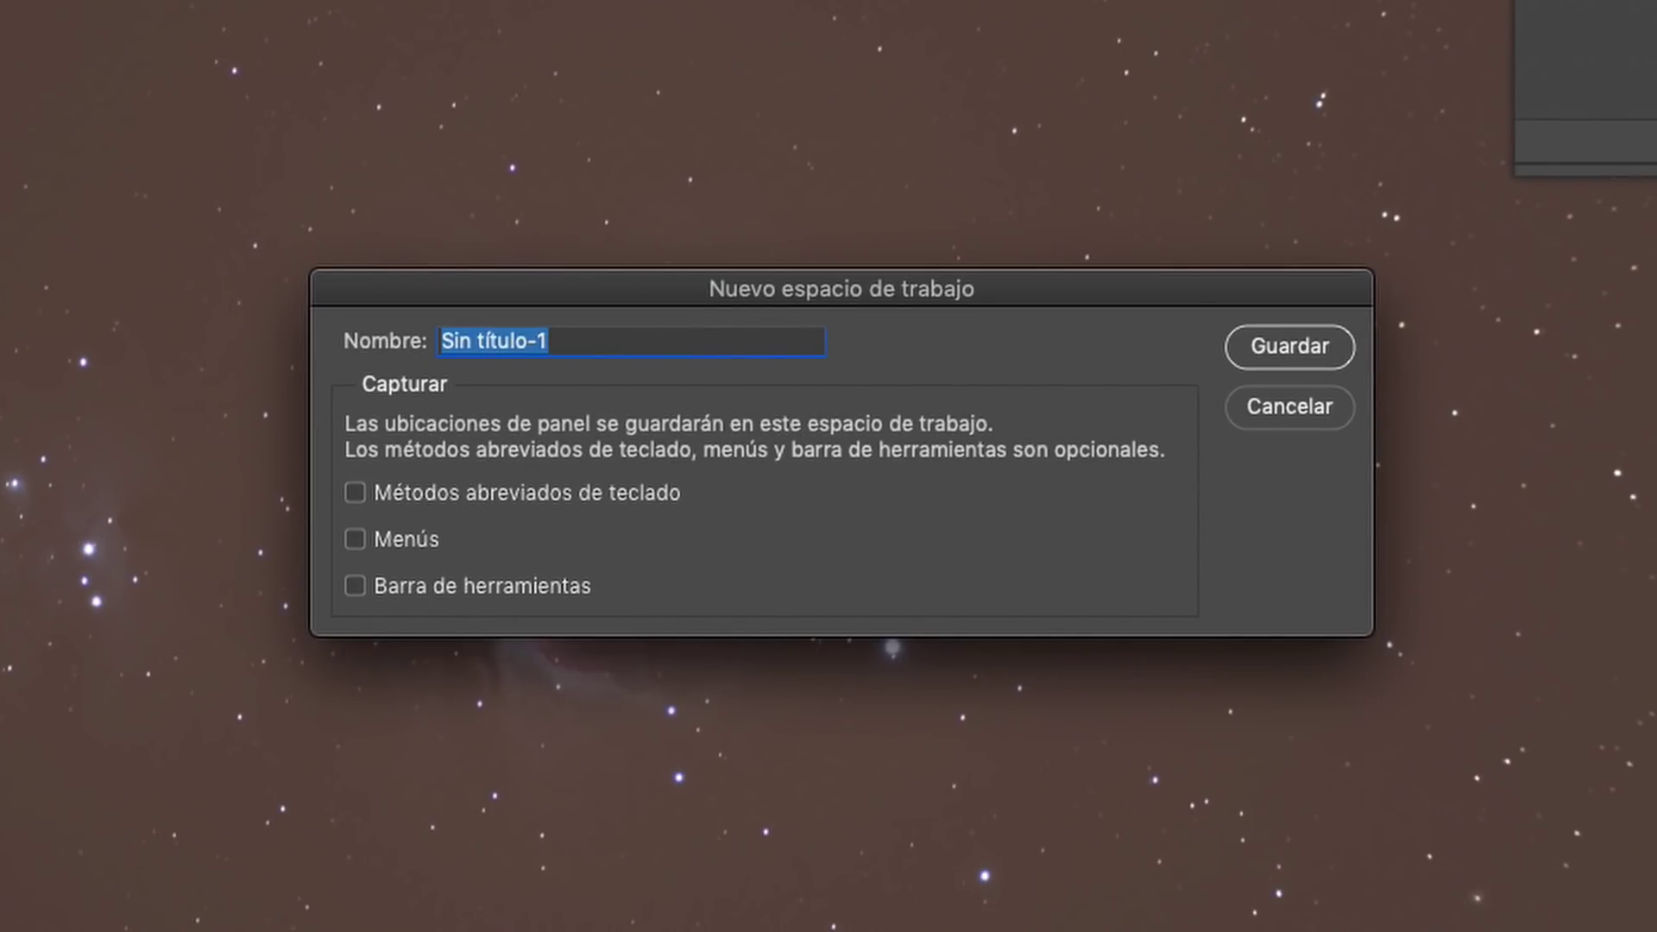
{"action": "type", "text": "Pr"}
{"action": "key", "text": "BackSpace"}
{"action": "type", "text": "esa"}
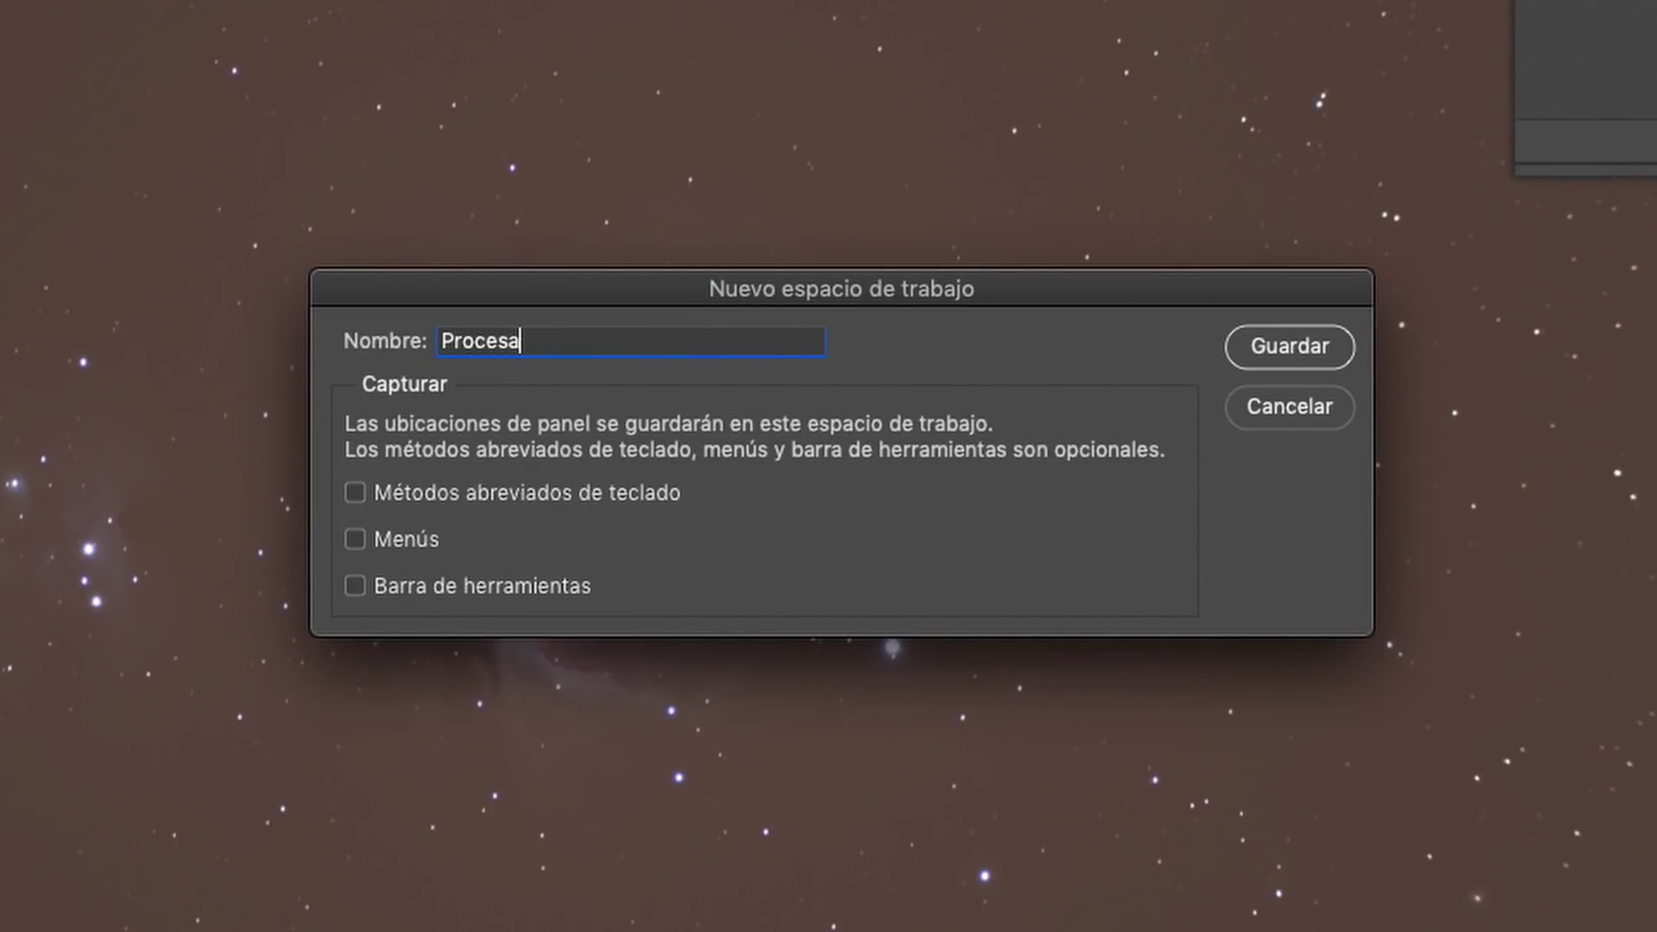
{"action": "type", "text": "do astrofotografia"}
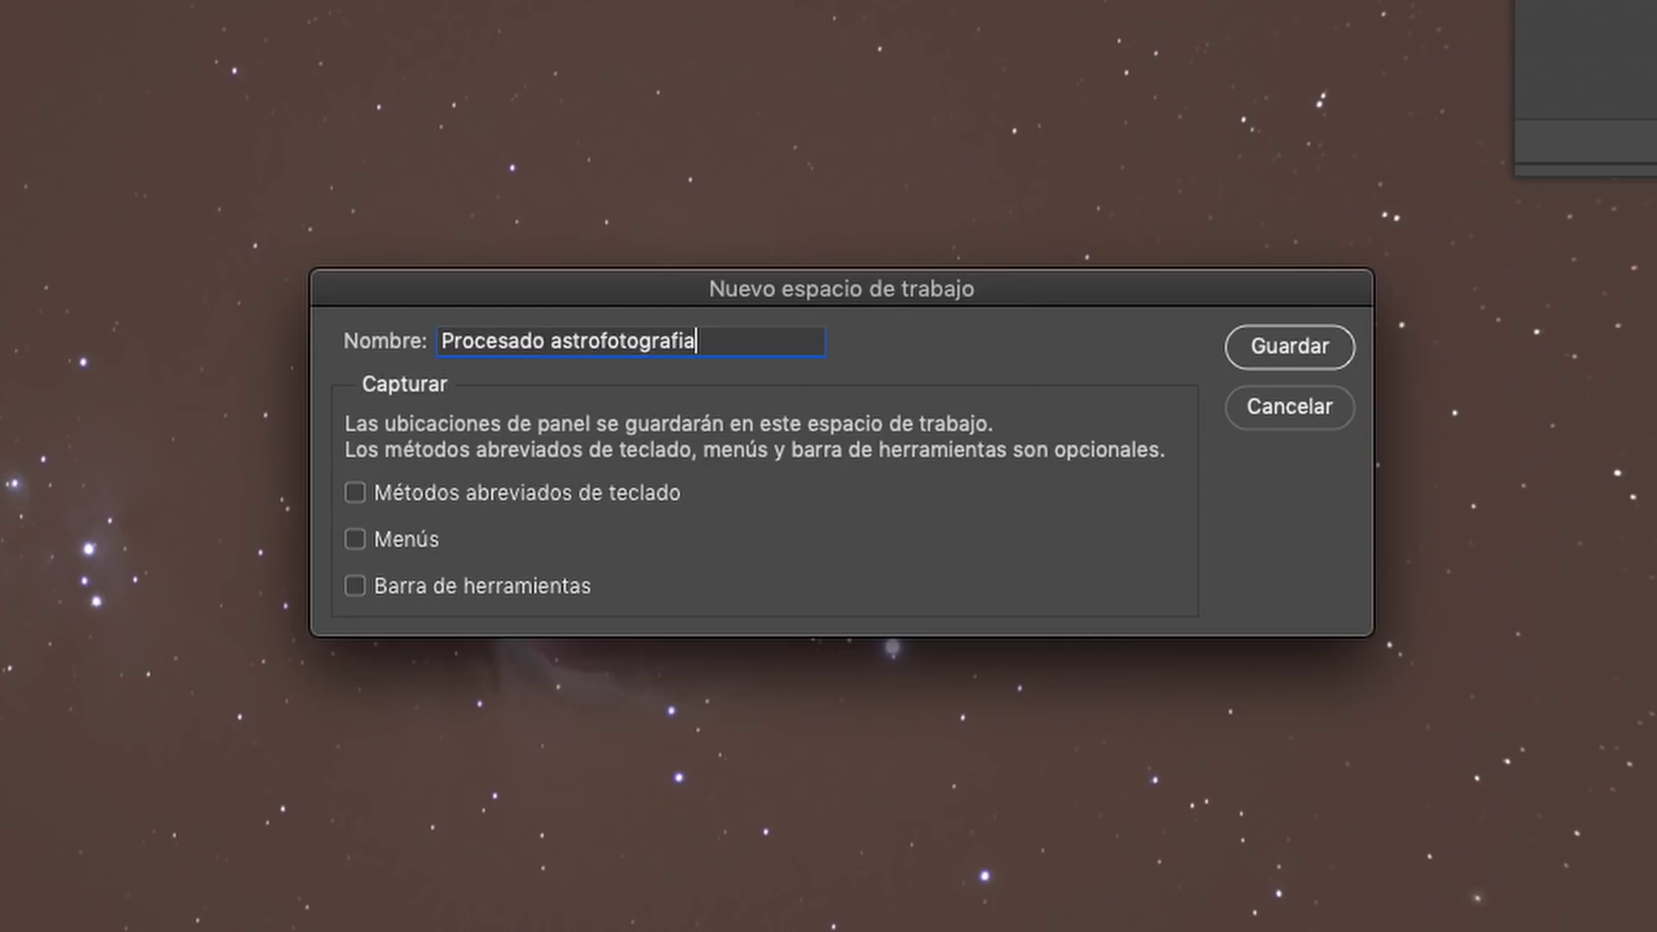
{"action": "left_click", "coordinate": [1338, 346]}
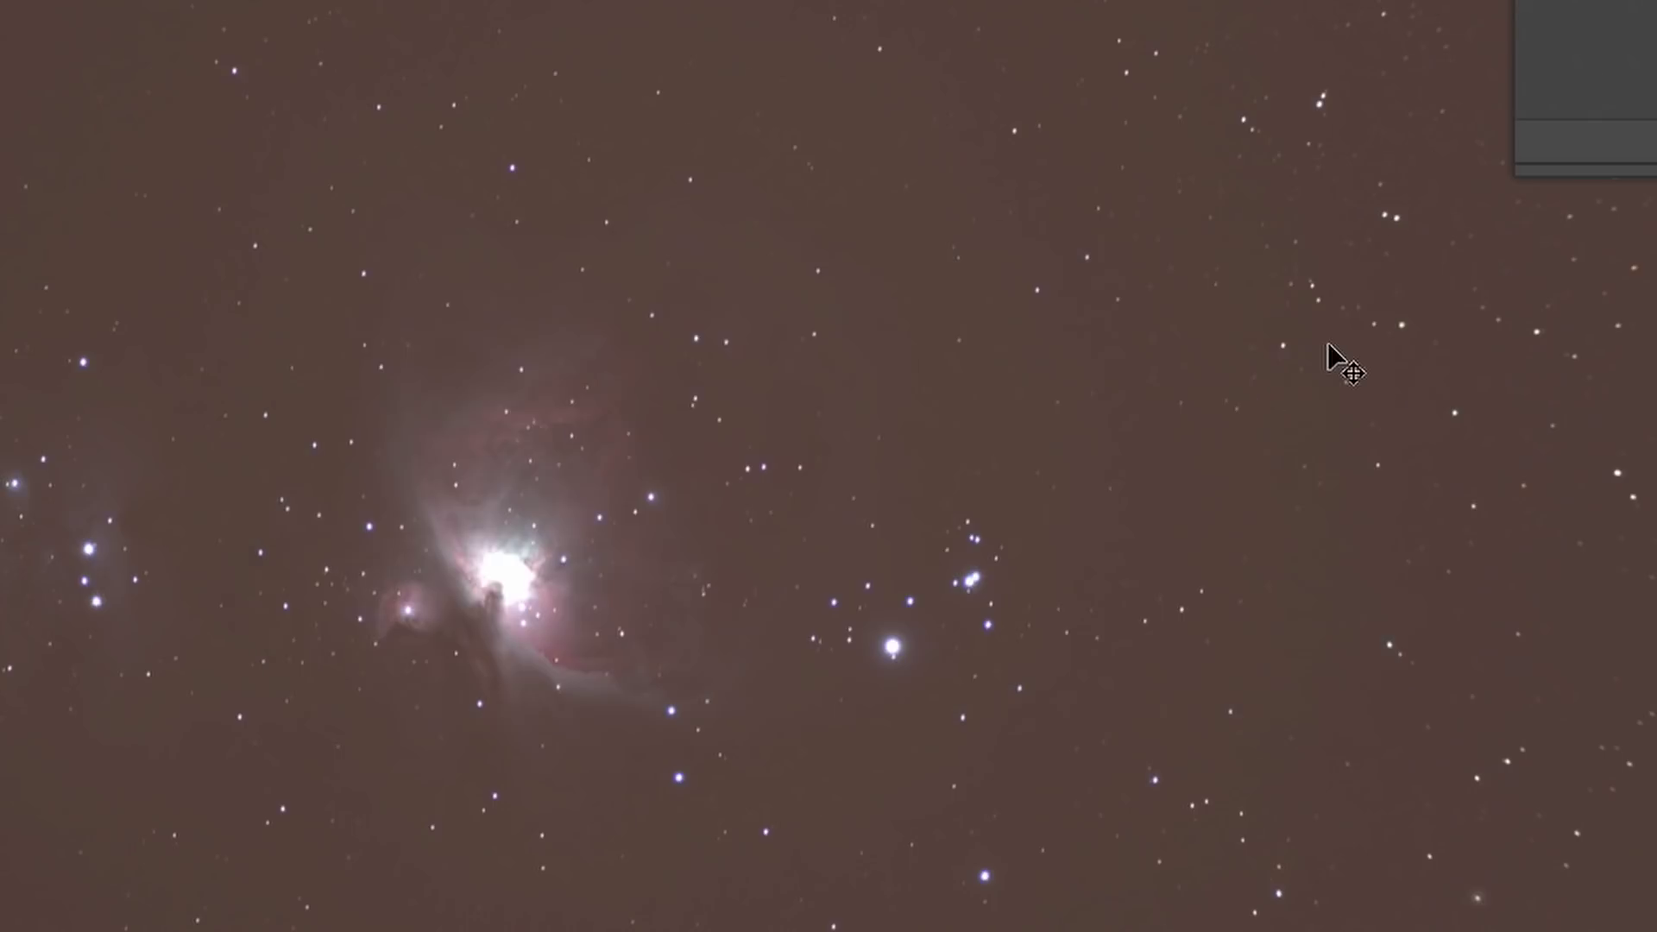
{"action": "left_click", "coordinate": [678, 12]}
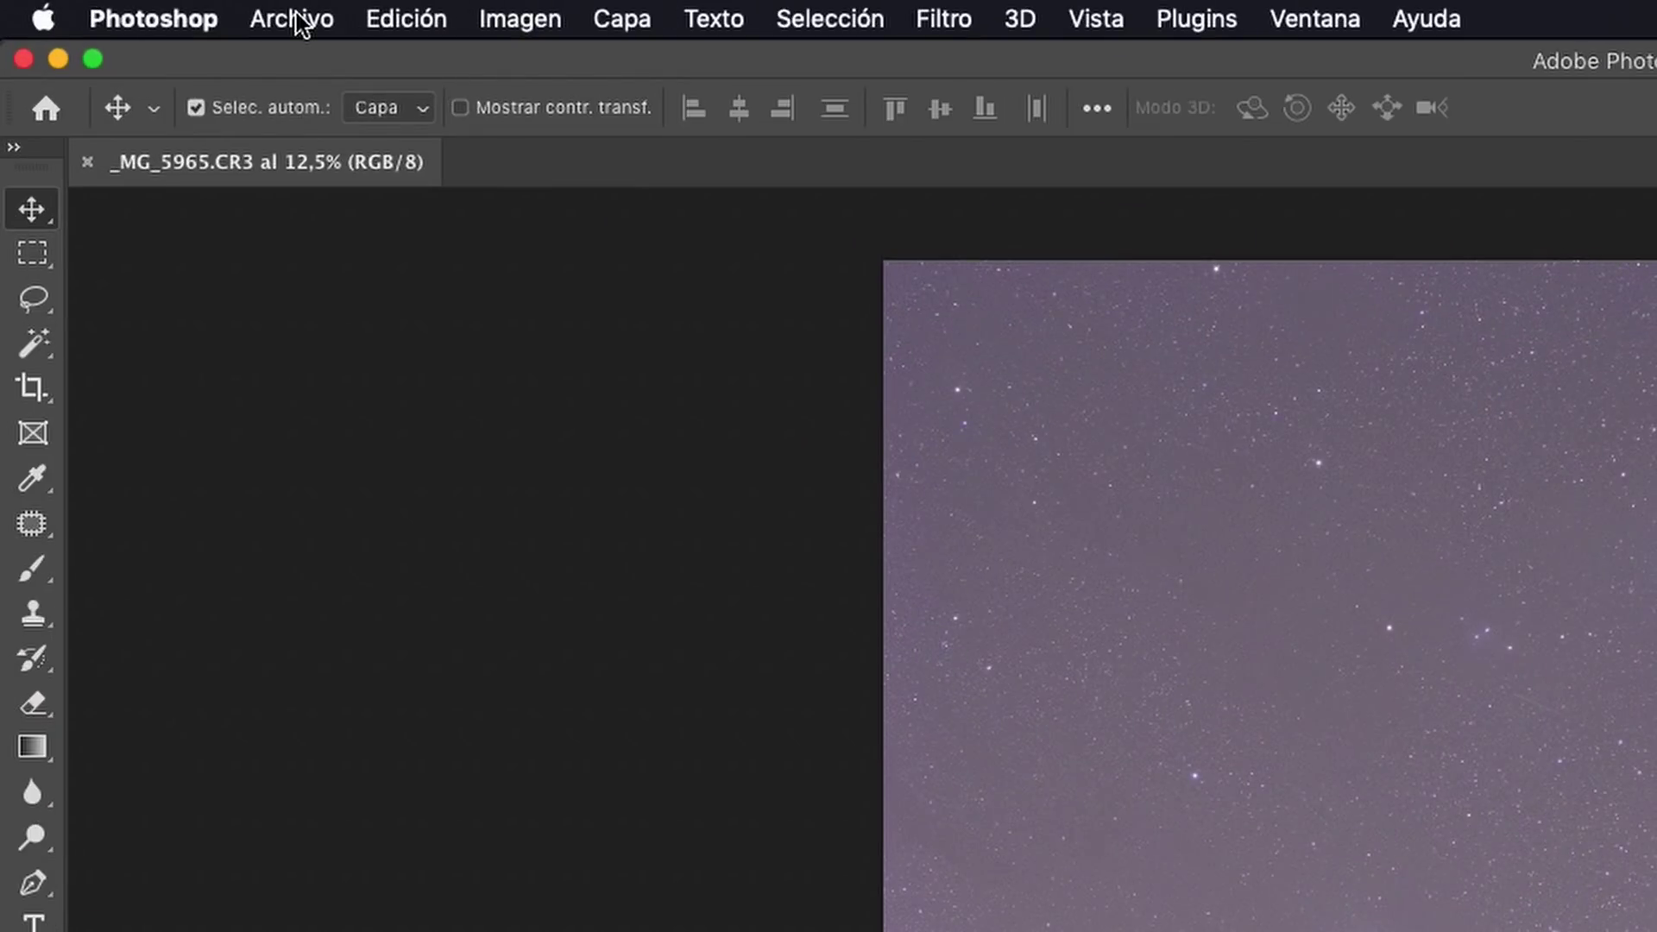
Load _MG_5965 to _MG_5974.CR3 as auto-aligned layers with Cargar archivos en pila.
{"action": "left_click", "coordinate": [298, 22]}
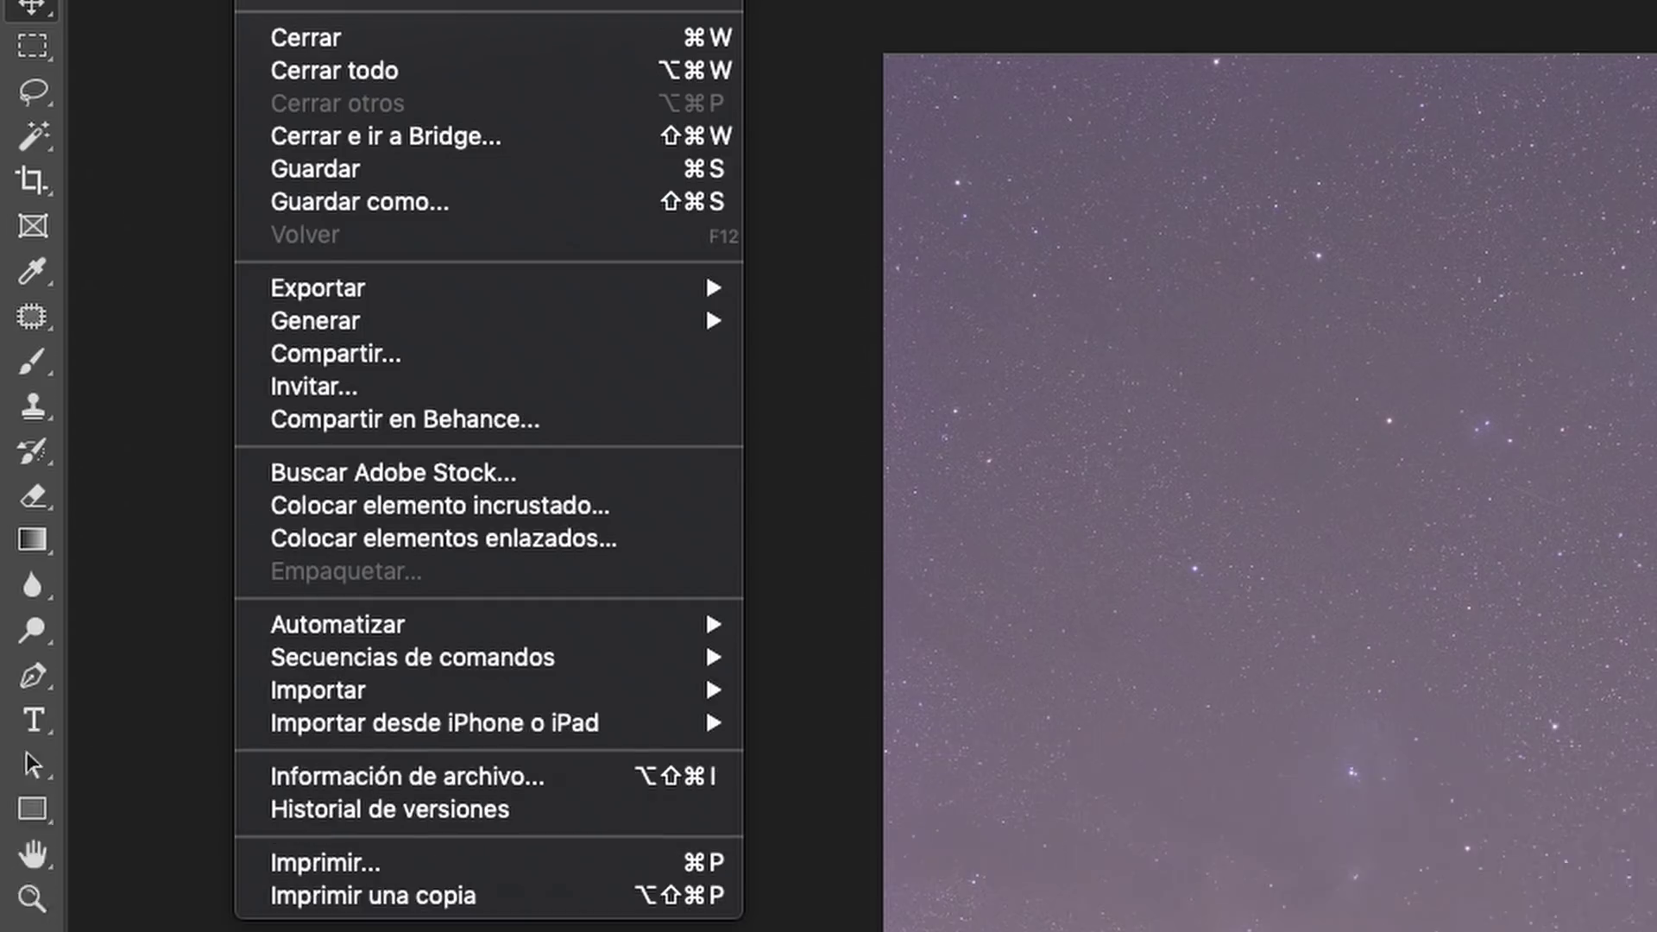
{"action": "mouse_move", "coordinate": [412, 449]}
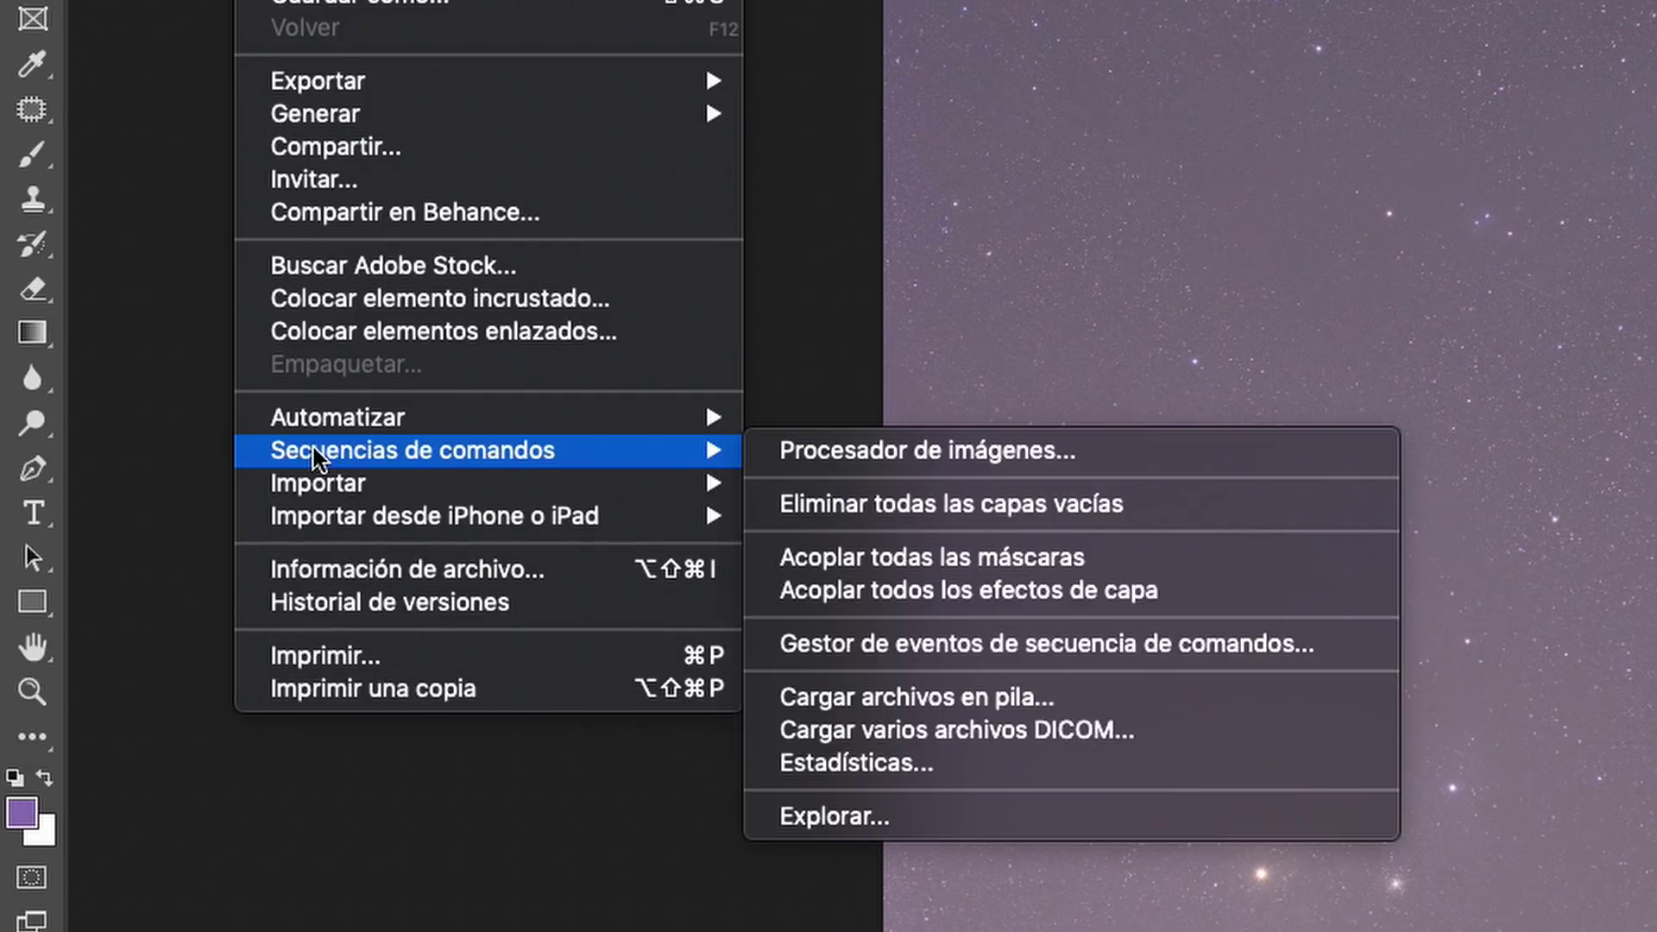
{"action": "left_click", "coordinate": [827, 696]}
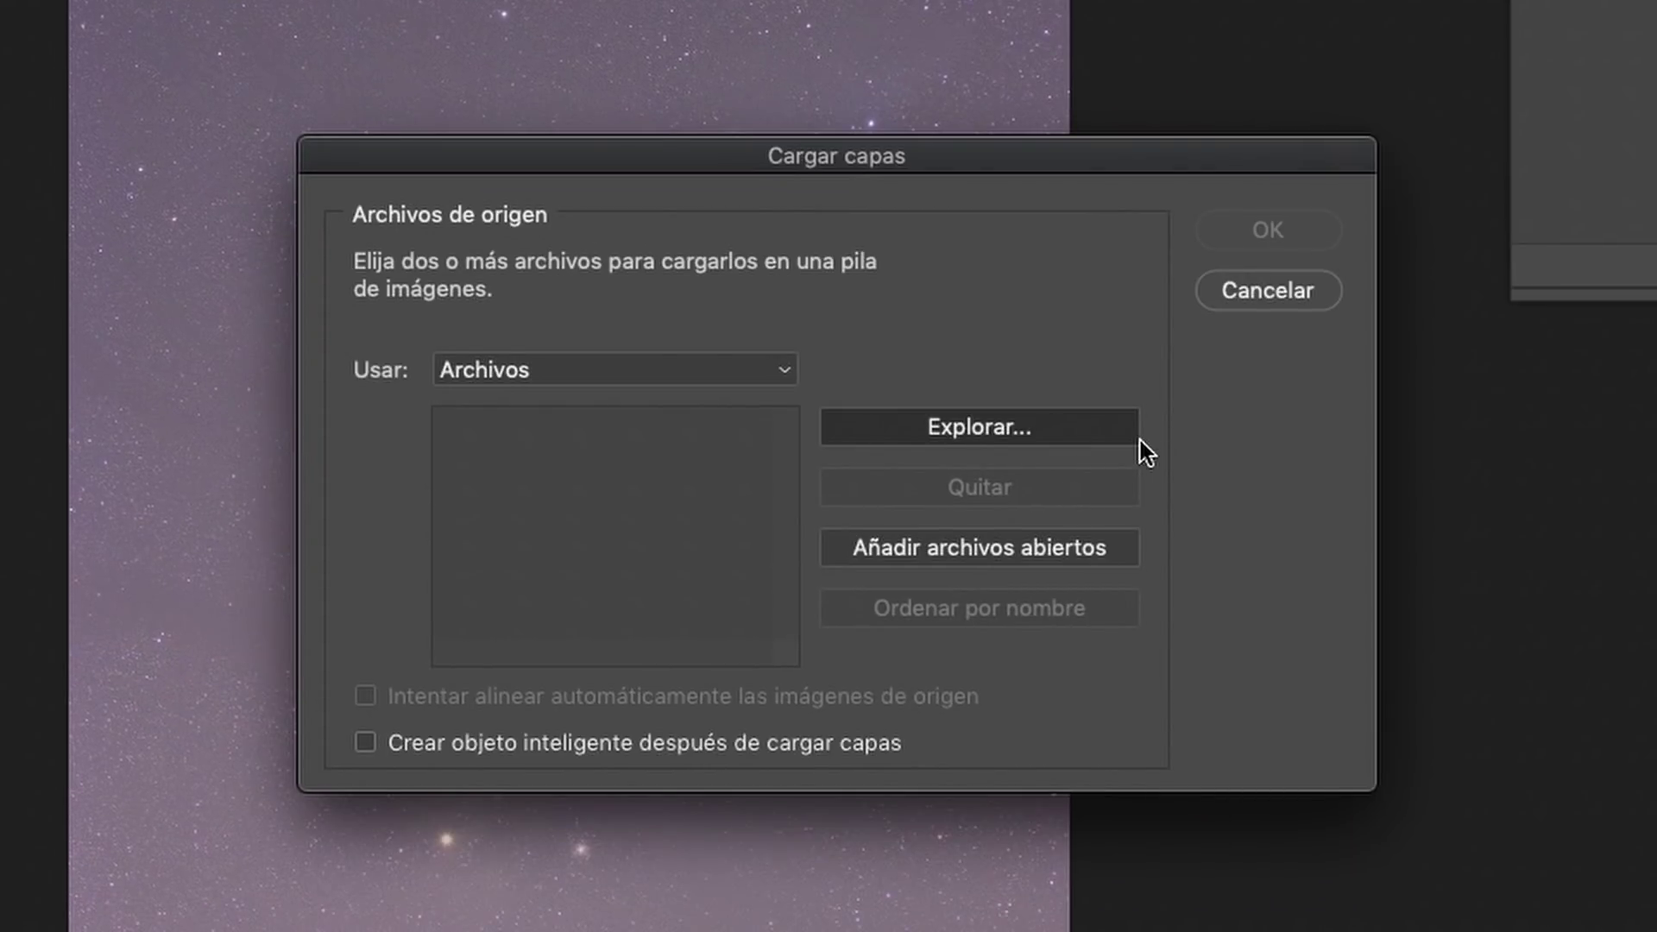
{"action": "left_click", "coordinate": [1138, 439]}
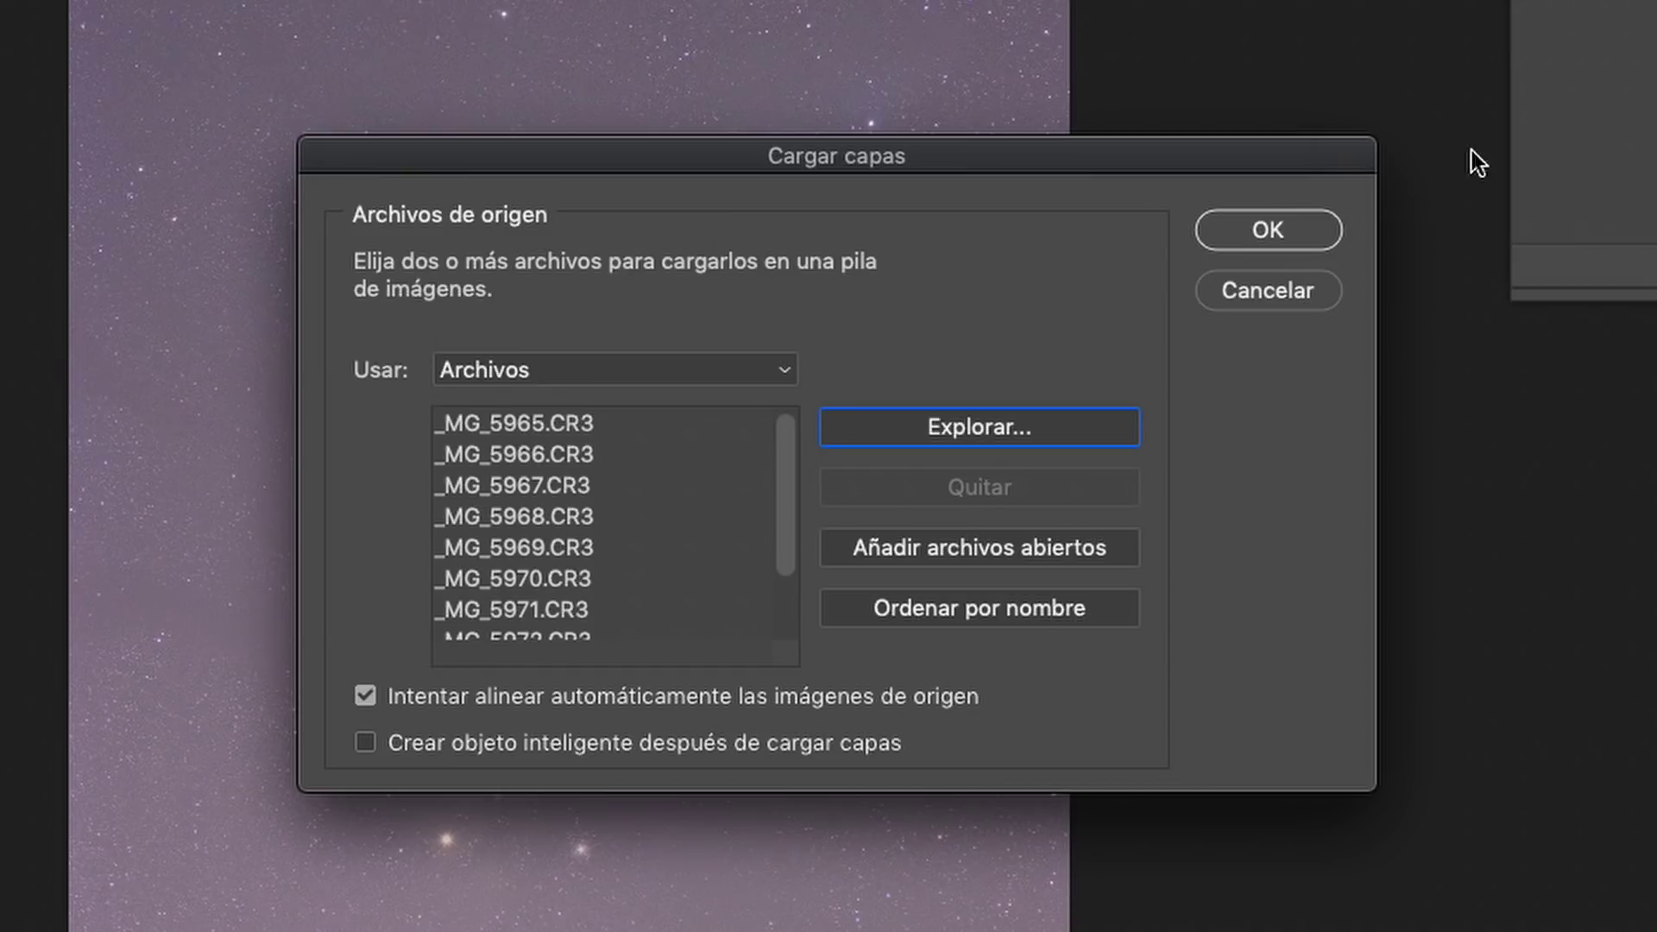
{"action": "left_click", "coordinate": [1295, 229]}
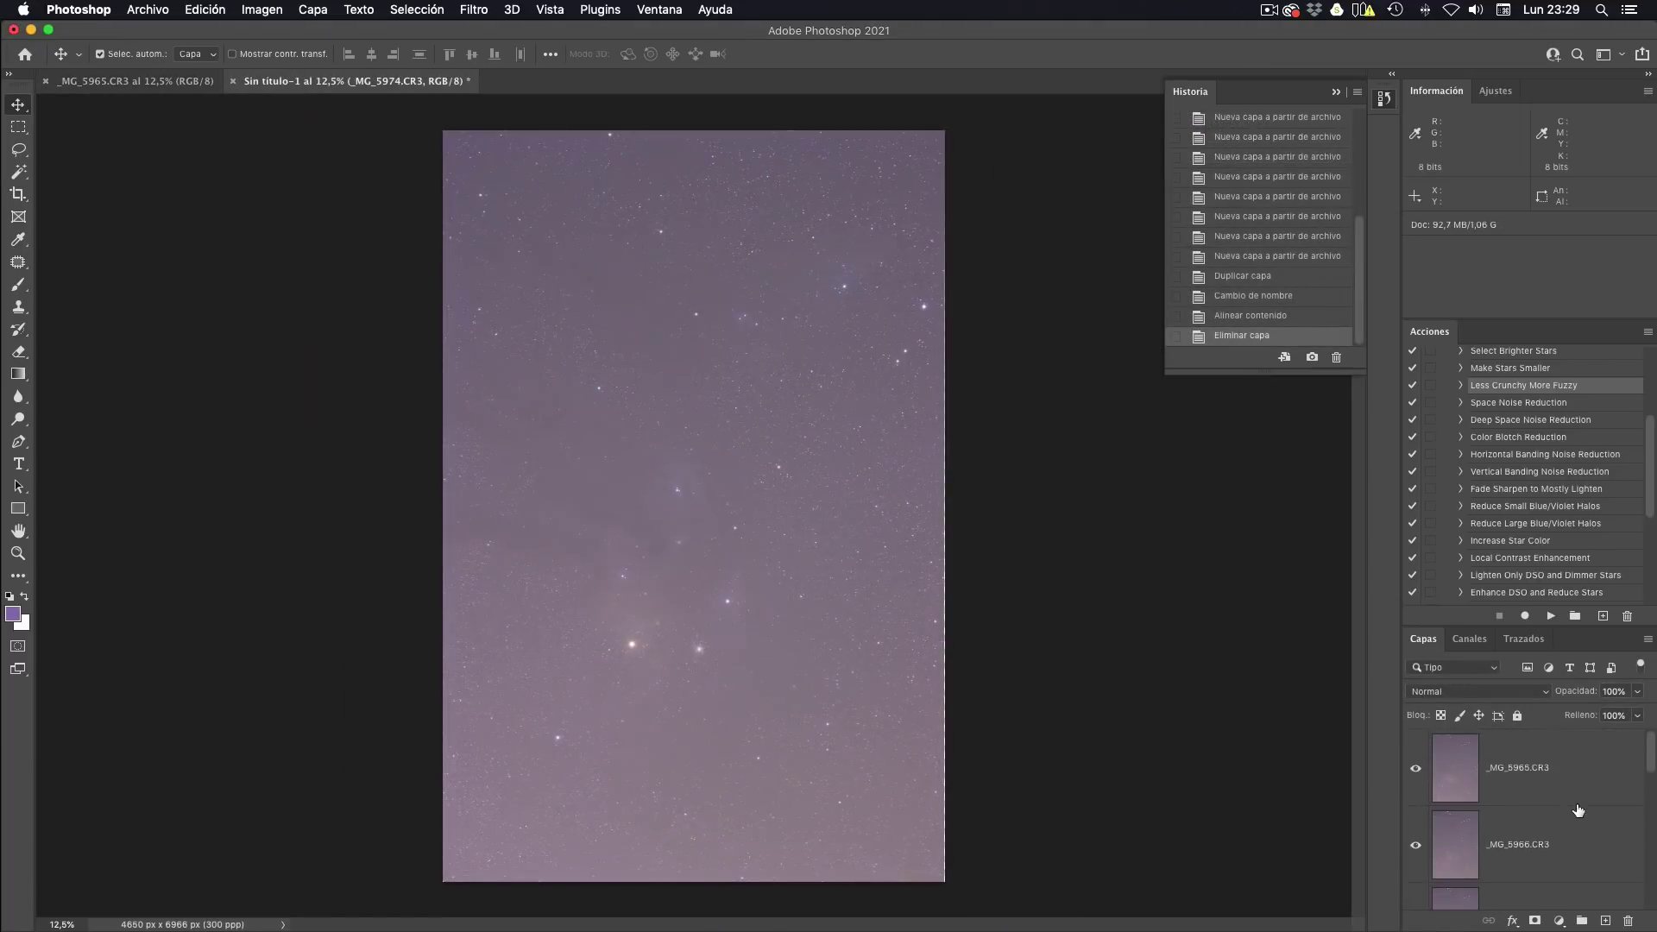
Select all the frame layers and convert them into one smart object.
{"action": "scroll", "coordinate": [1578, 810], "scroll_direction": "down", "scroll_amount": 10}
{"action": "scroll", "coordinate": [1578, 810], "scroll_direction": "up", "scroll_amount": 10}
{"action": "left_click", "coordinate": [1571, 788], "text": "shift"}
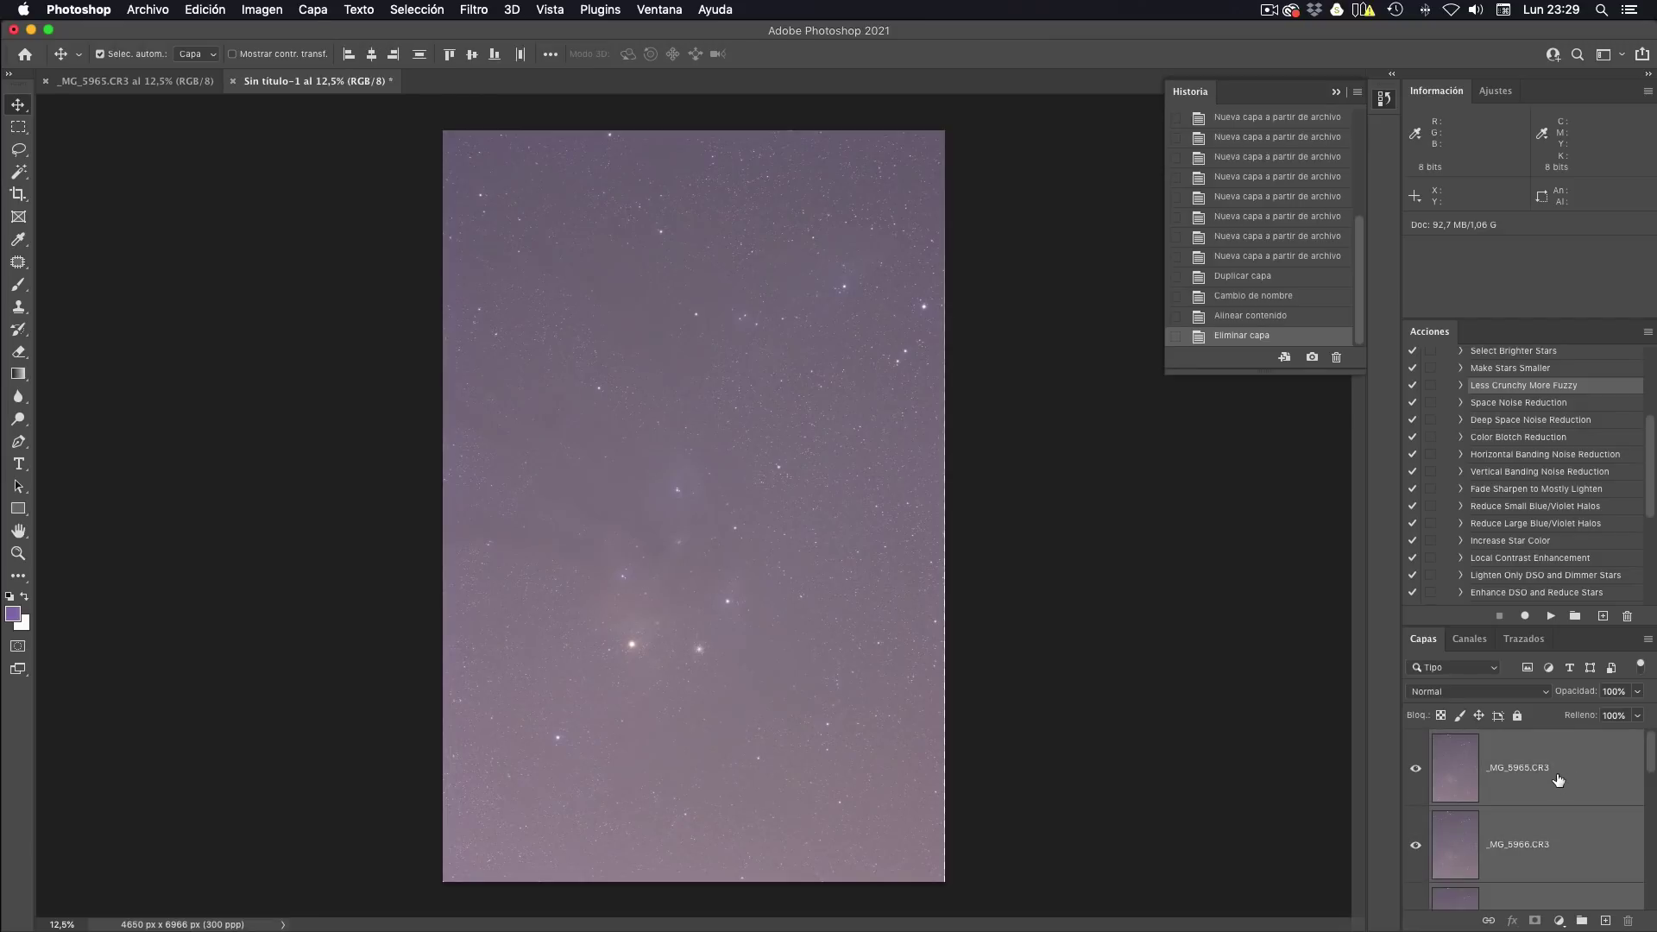
{"action": "right_click", "coordinate": [1558, 780]}
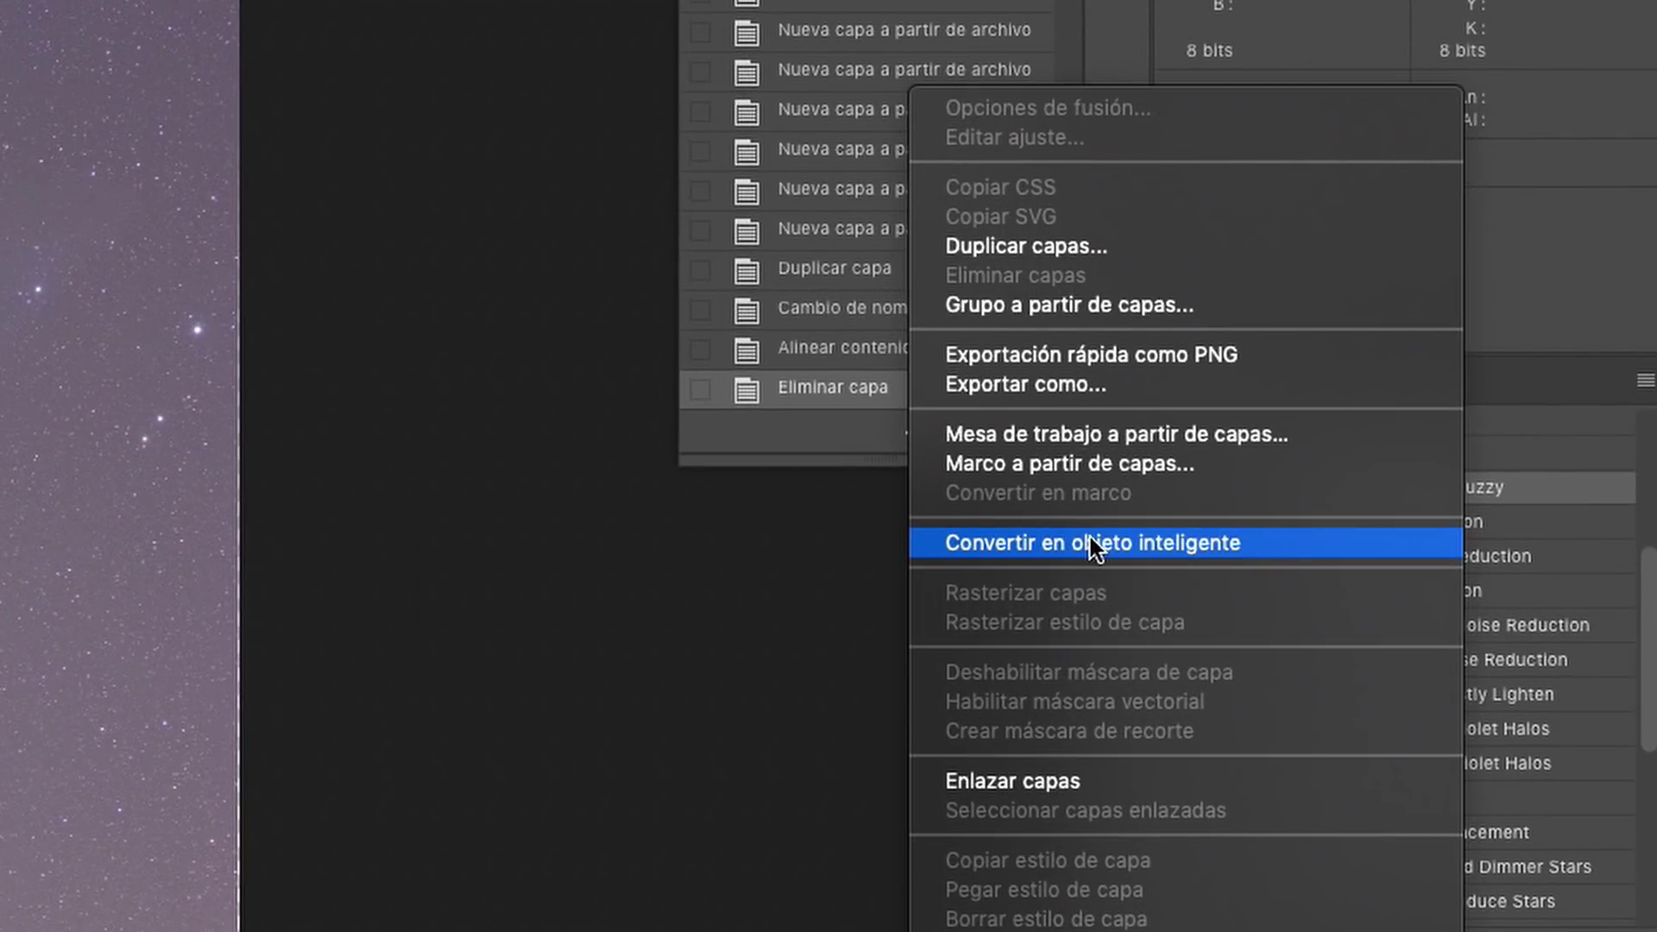
{"action": "left_click", "coordinate": [1092, 544]}
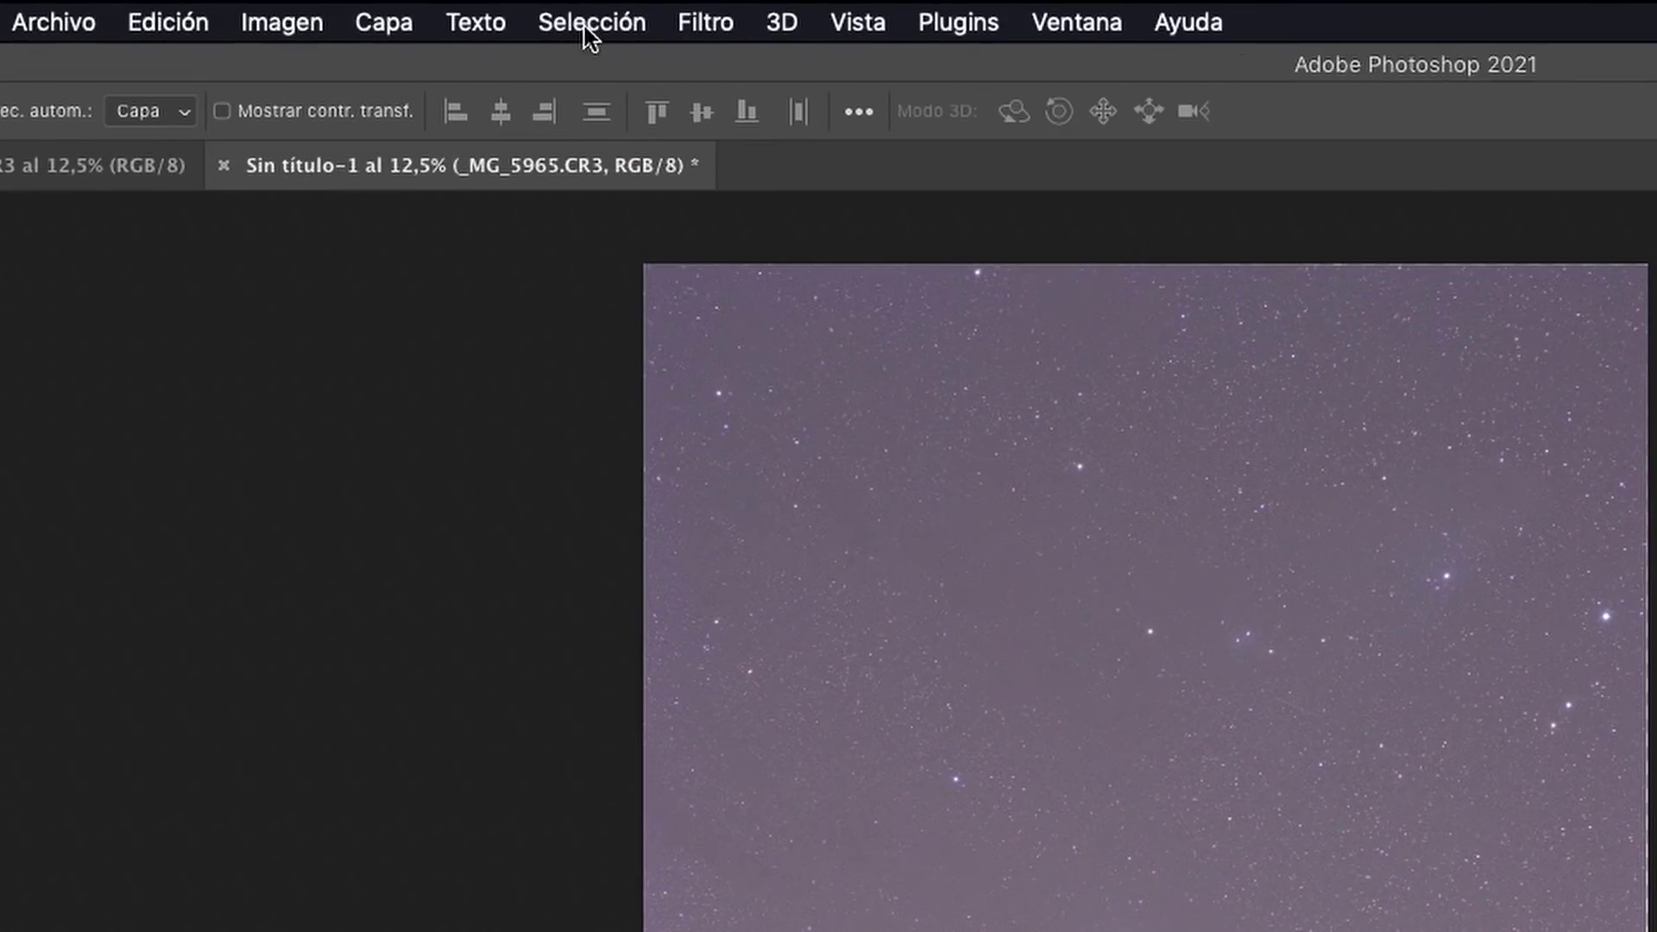
Set the smart object's stacking mode to Mediana.
{"action": "left_click", "coordinate": [321, 9]}
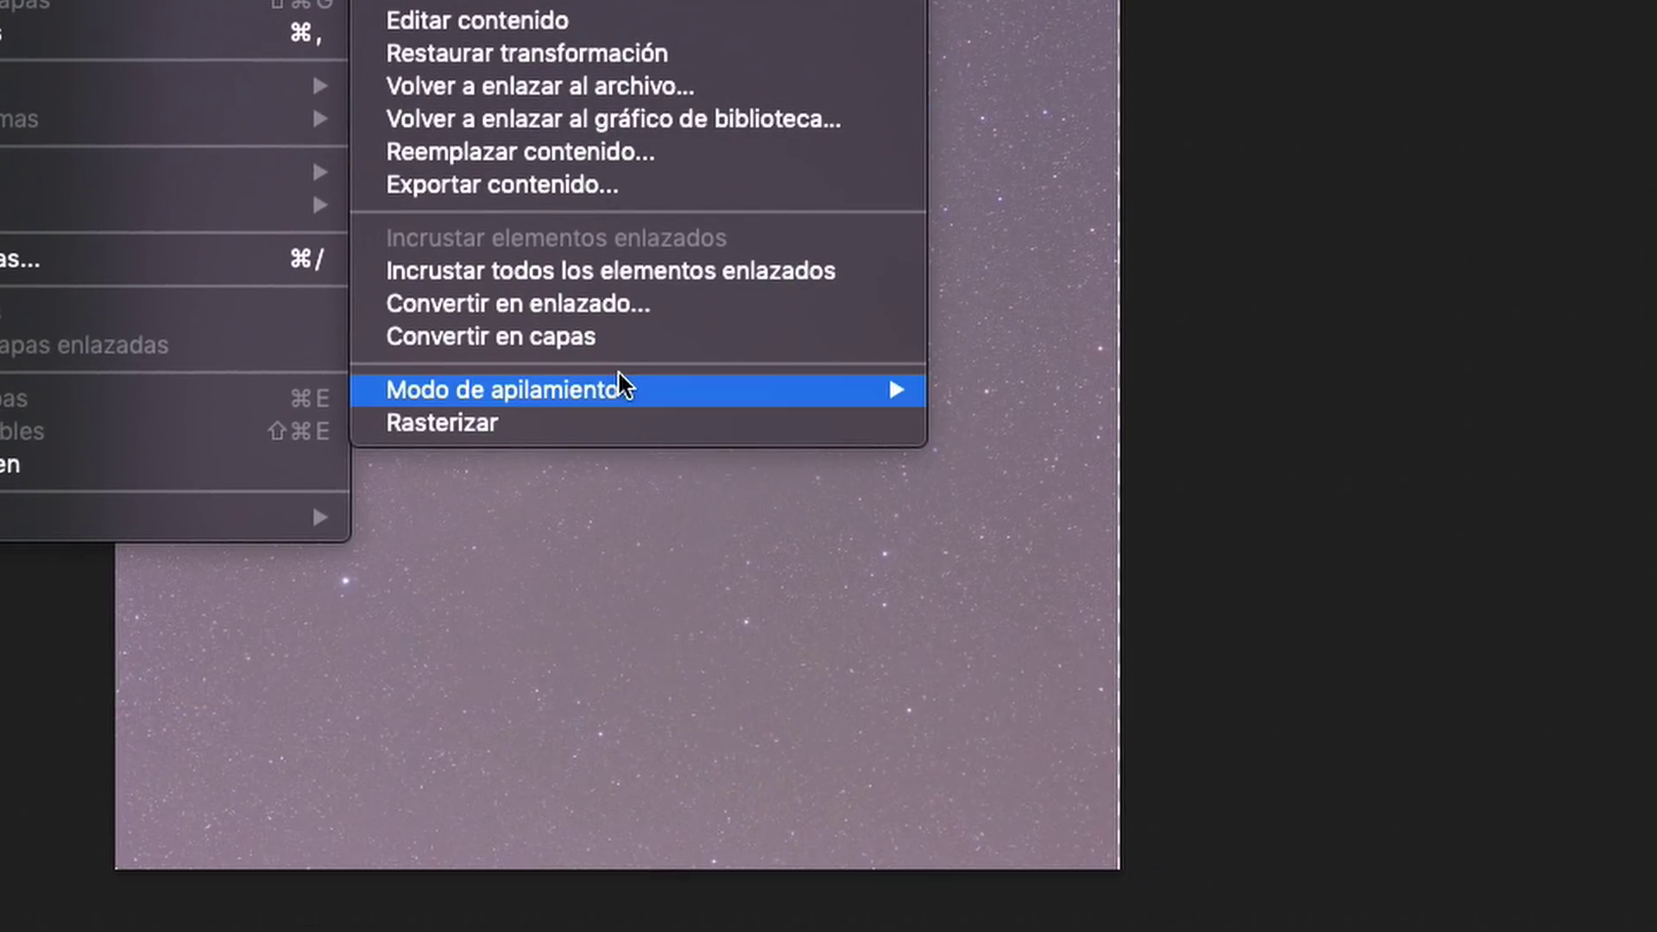
{"action": "mouse_move", "coordinate": [502, 390]}
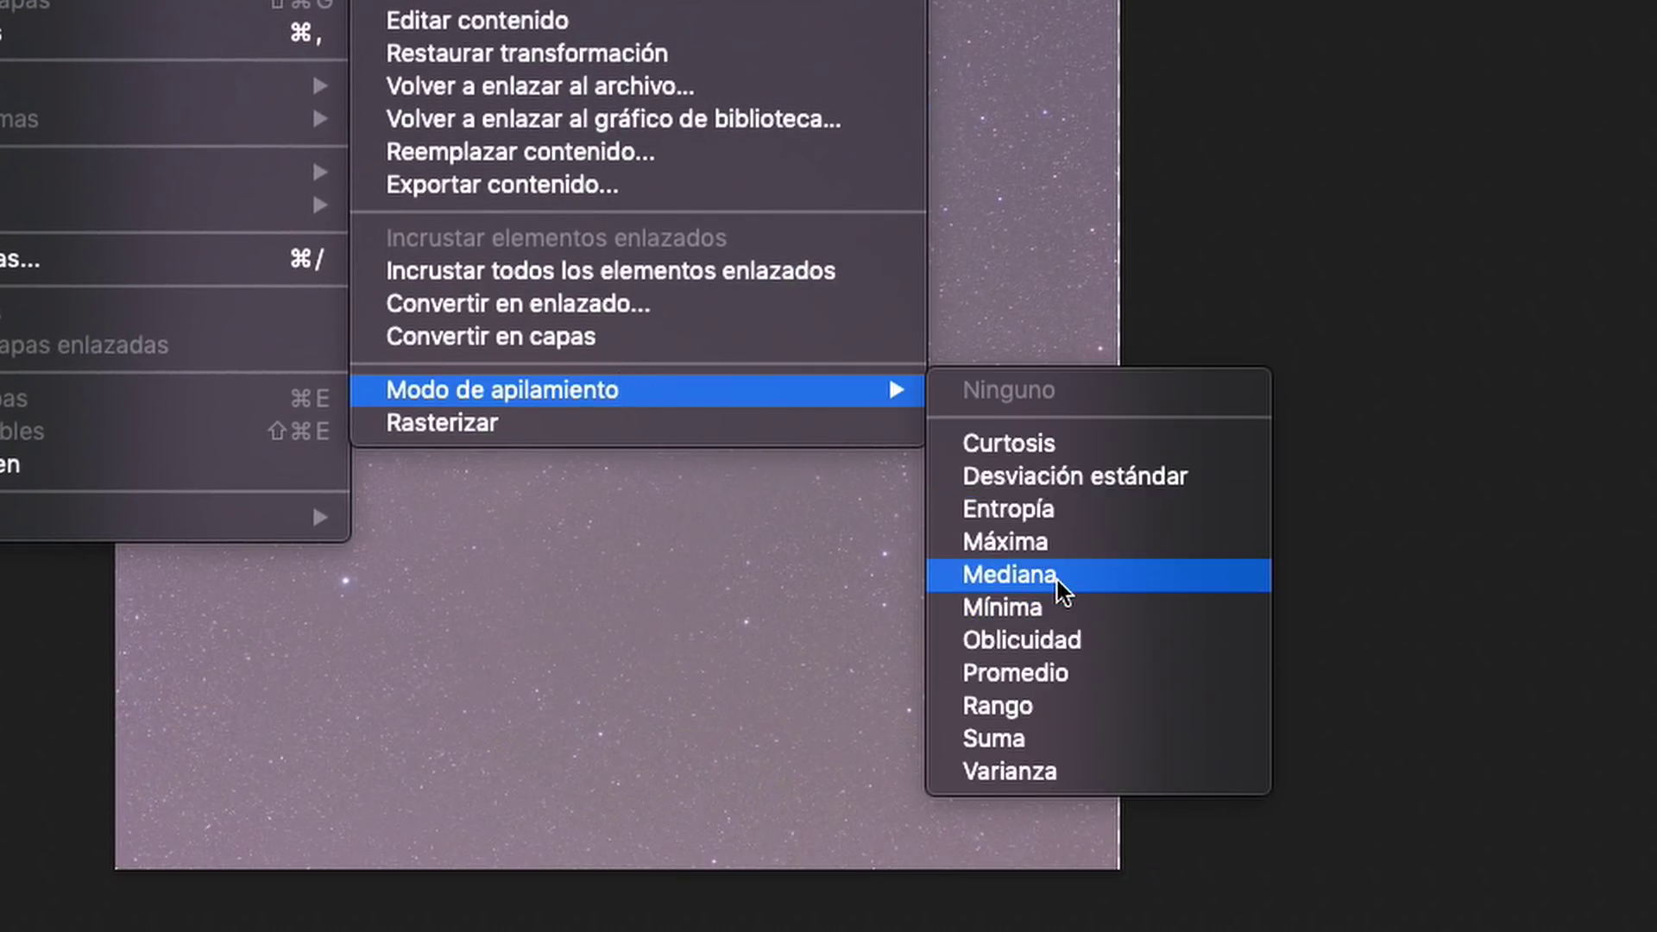
{"action": "left_click", "coordinate": [1058, 577]}
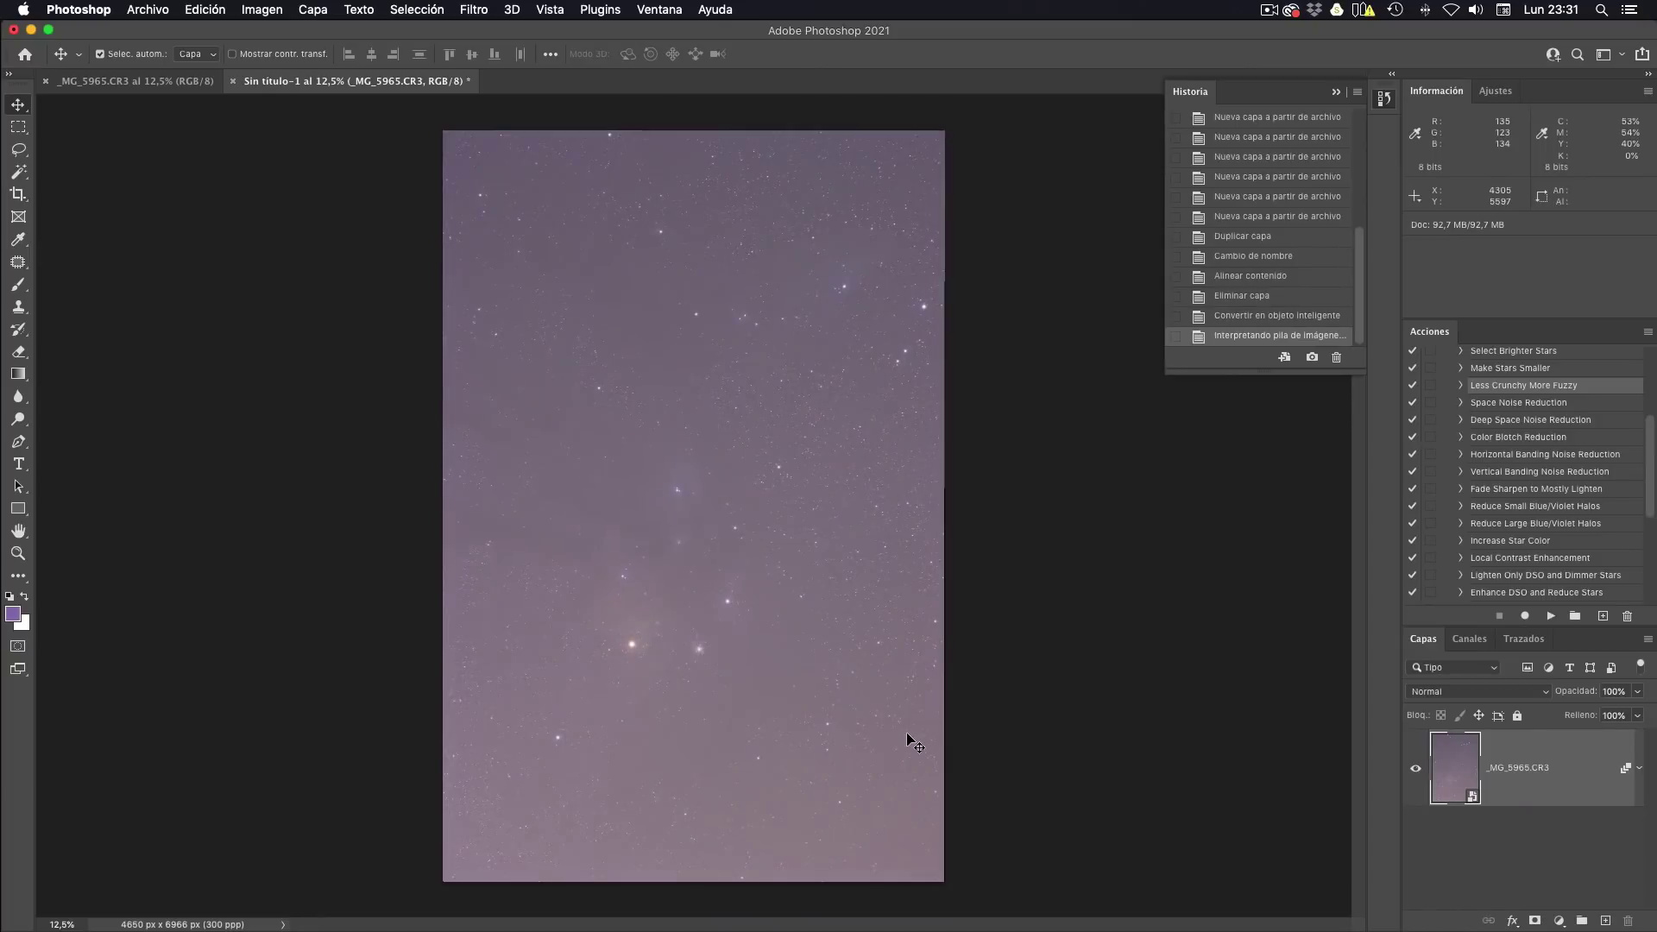
{"action": "key", "text": "super"}
Zoom both documents to 50% and nudge the stacked image up to match the frame.
{"action": "key", "text": "super+plus"}
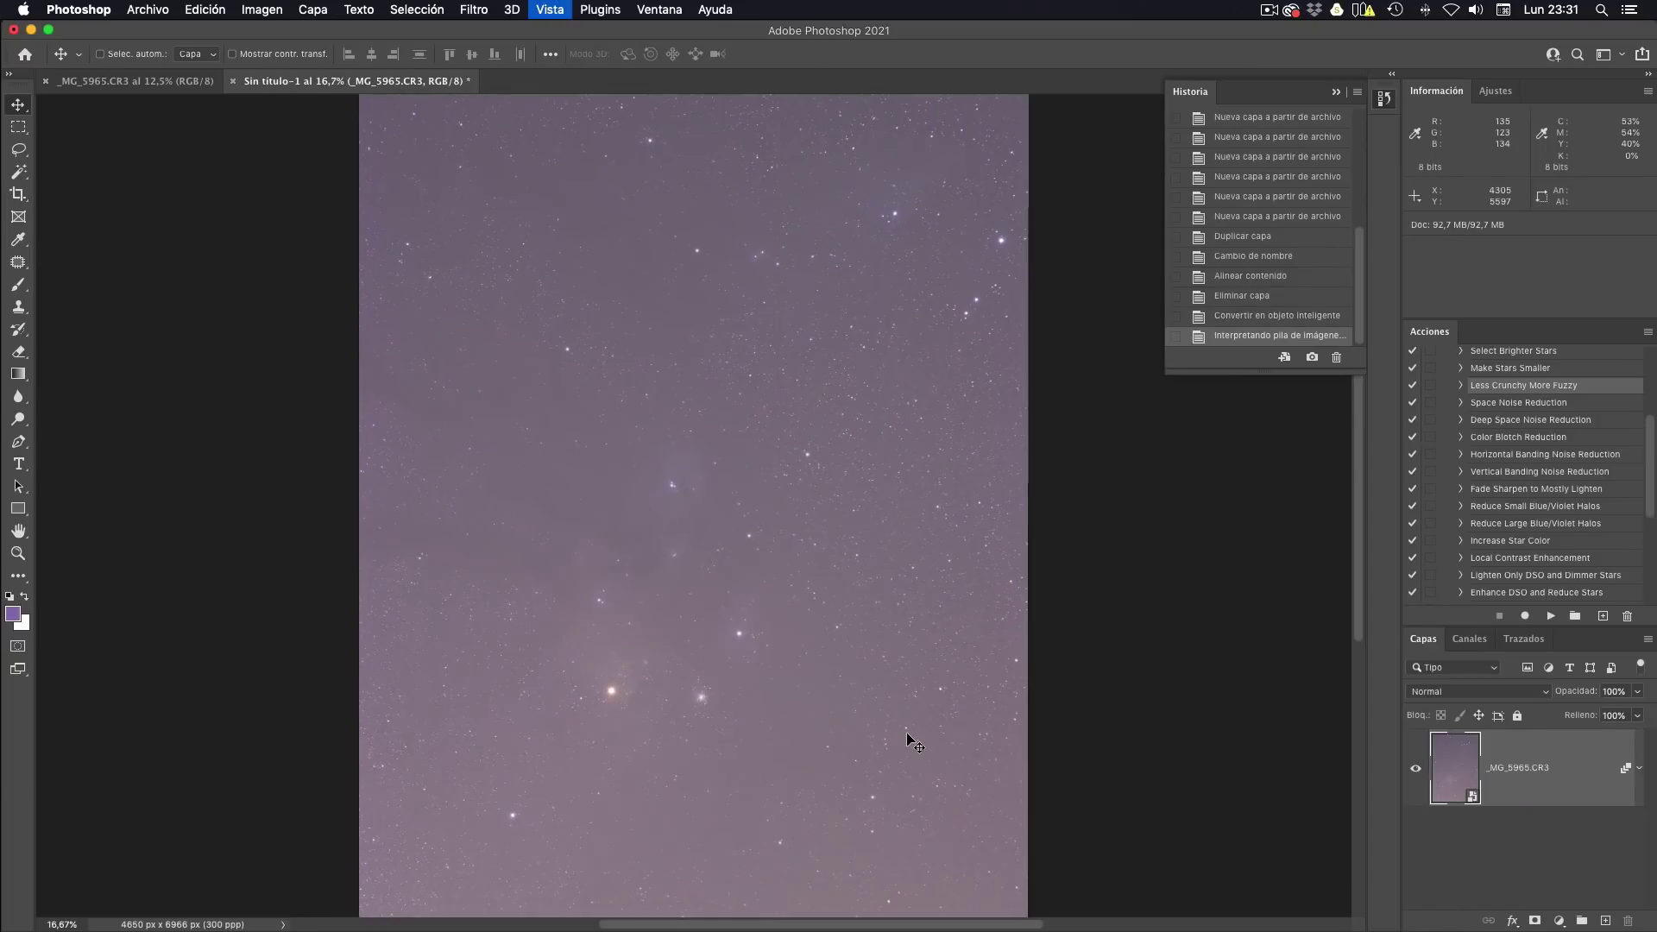
{"action": "key", "text": "super+plus"}
{"action": "key", "text": "super+plus"}
{"action": "key", "text": "super+plus"}
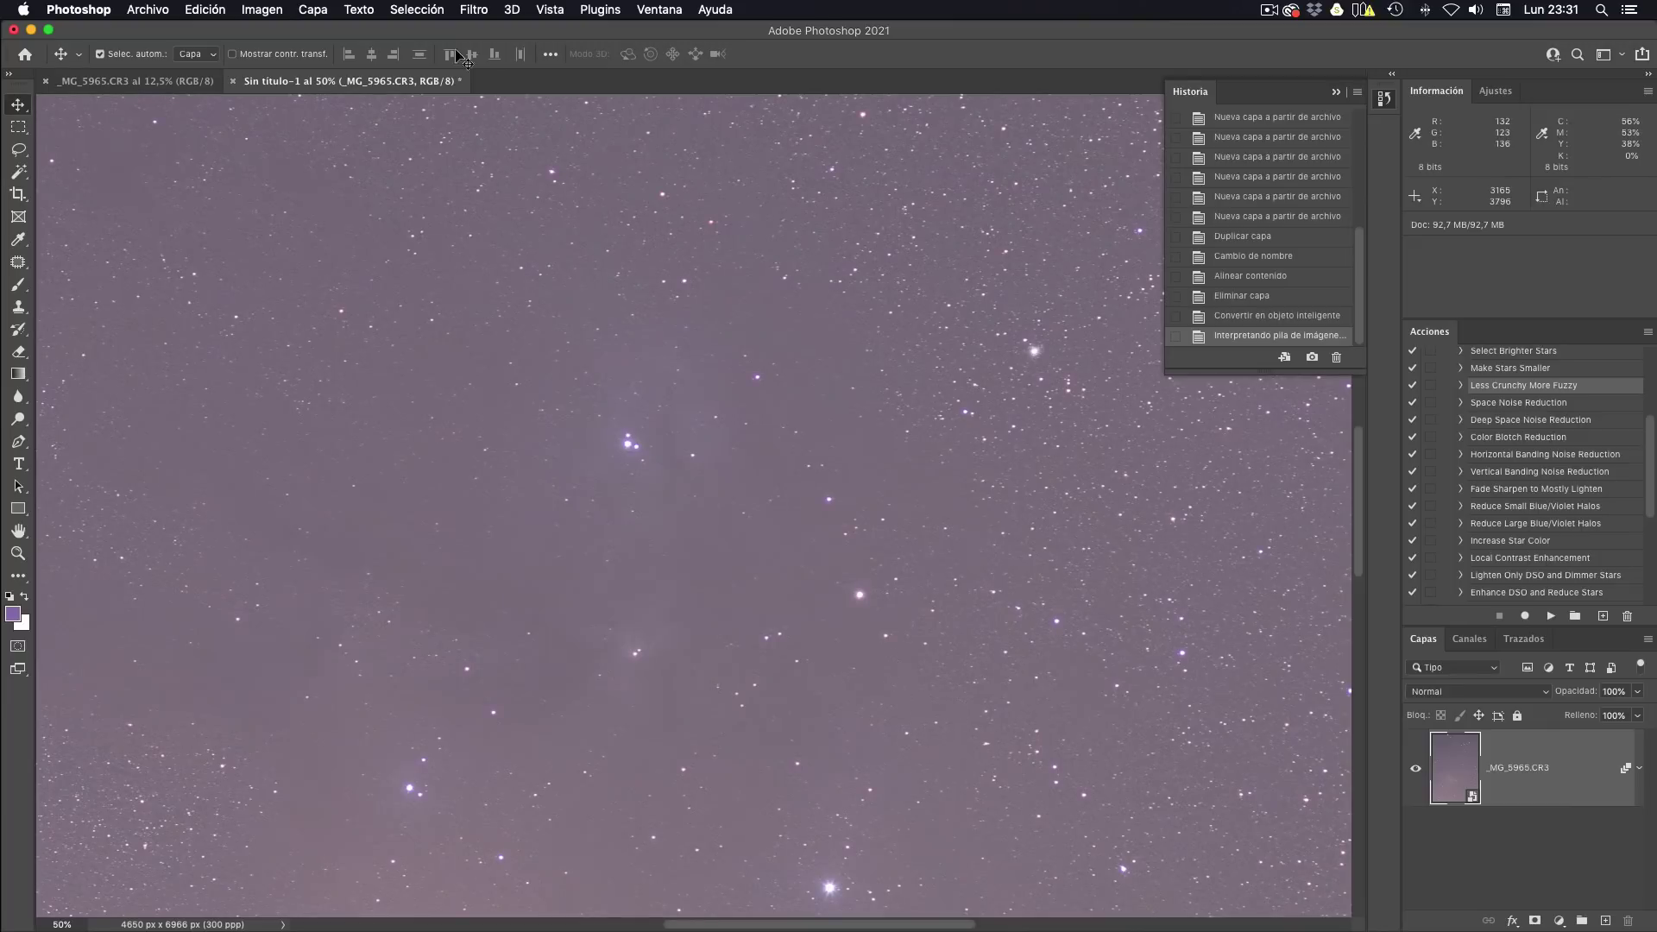
{"action": "left_click", "coordinate": [182, 82]}
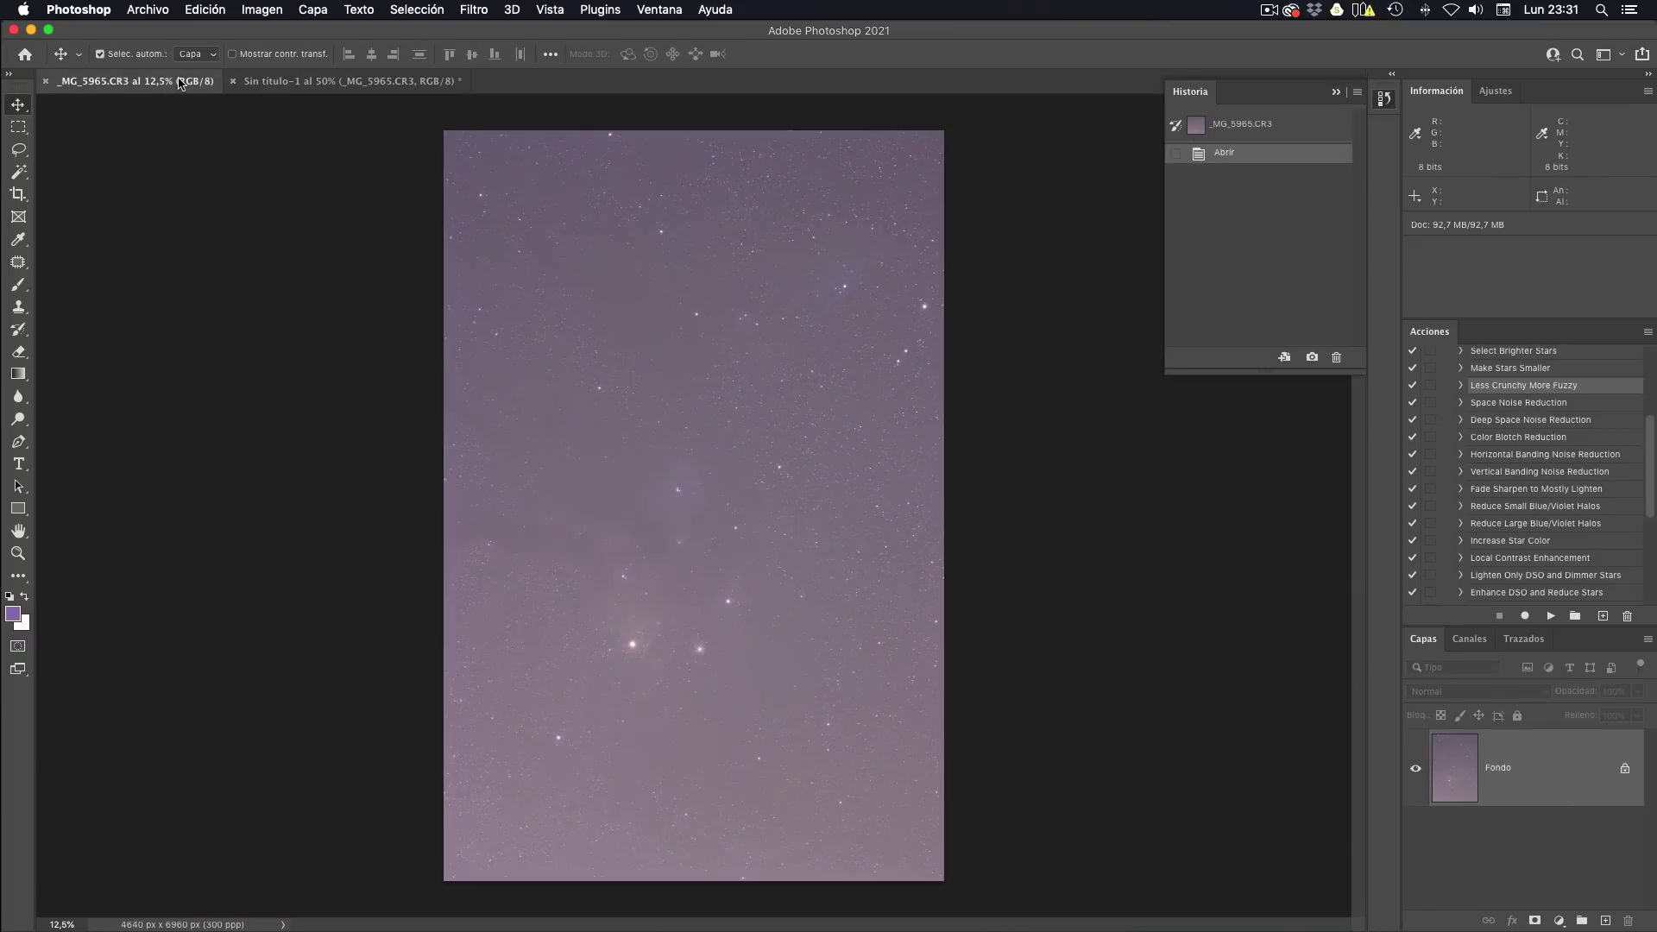
{"action": "key", "text": "super+plus"}
{"action": "key", "text": "super+plus"}
{"action": "key", "text": "super+plus"}
{"action": "scroll", "coordinate": [967, 518], "scroll_direction": "down", "scroll_amount": 2}
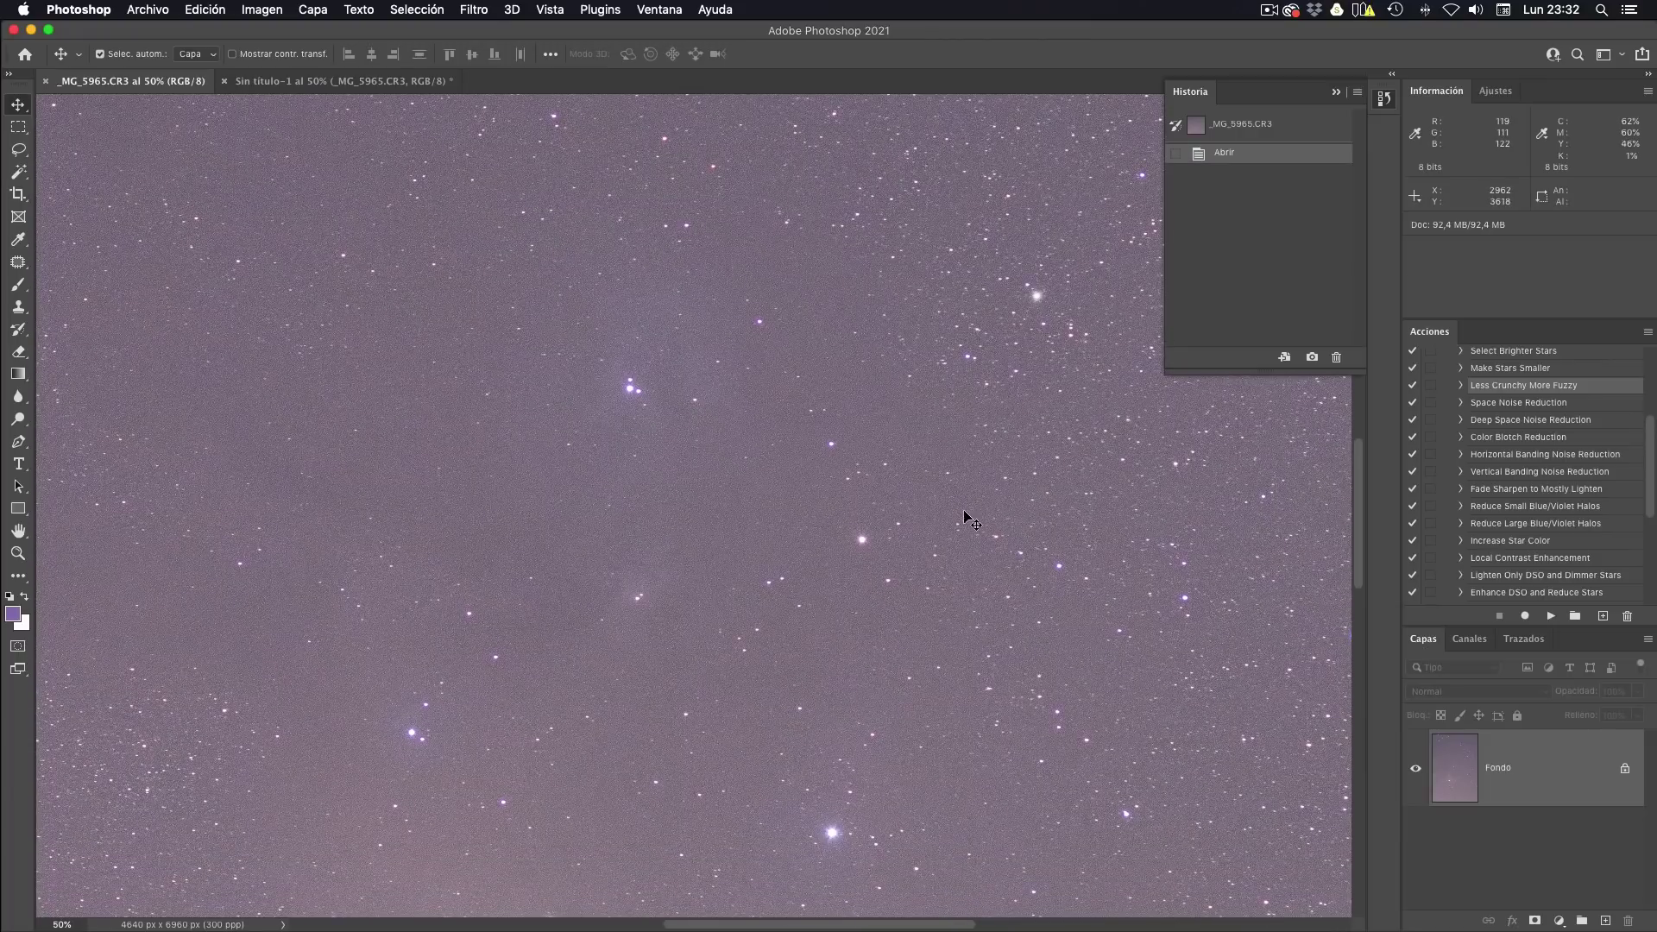
{"action": "left_click", "coordinate": [348, 83]}
{"action": "left_click_drag", "start_coordinate": [864, 672], "coordinate": [878, 592]}
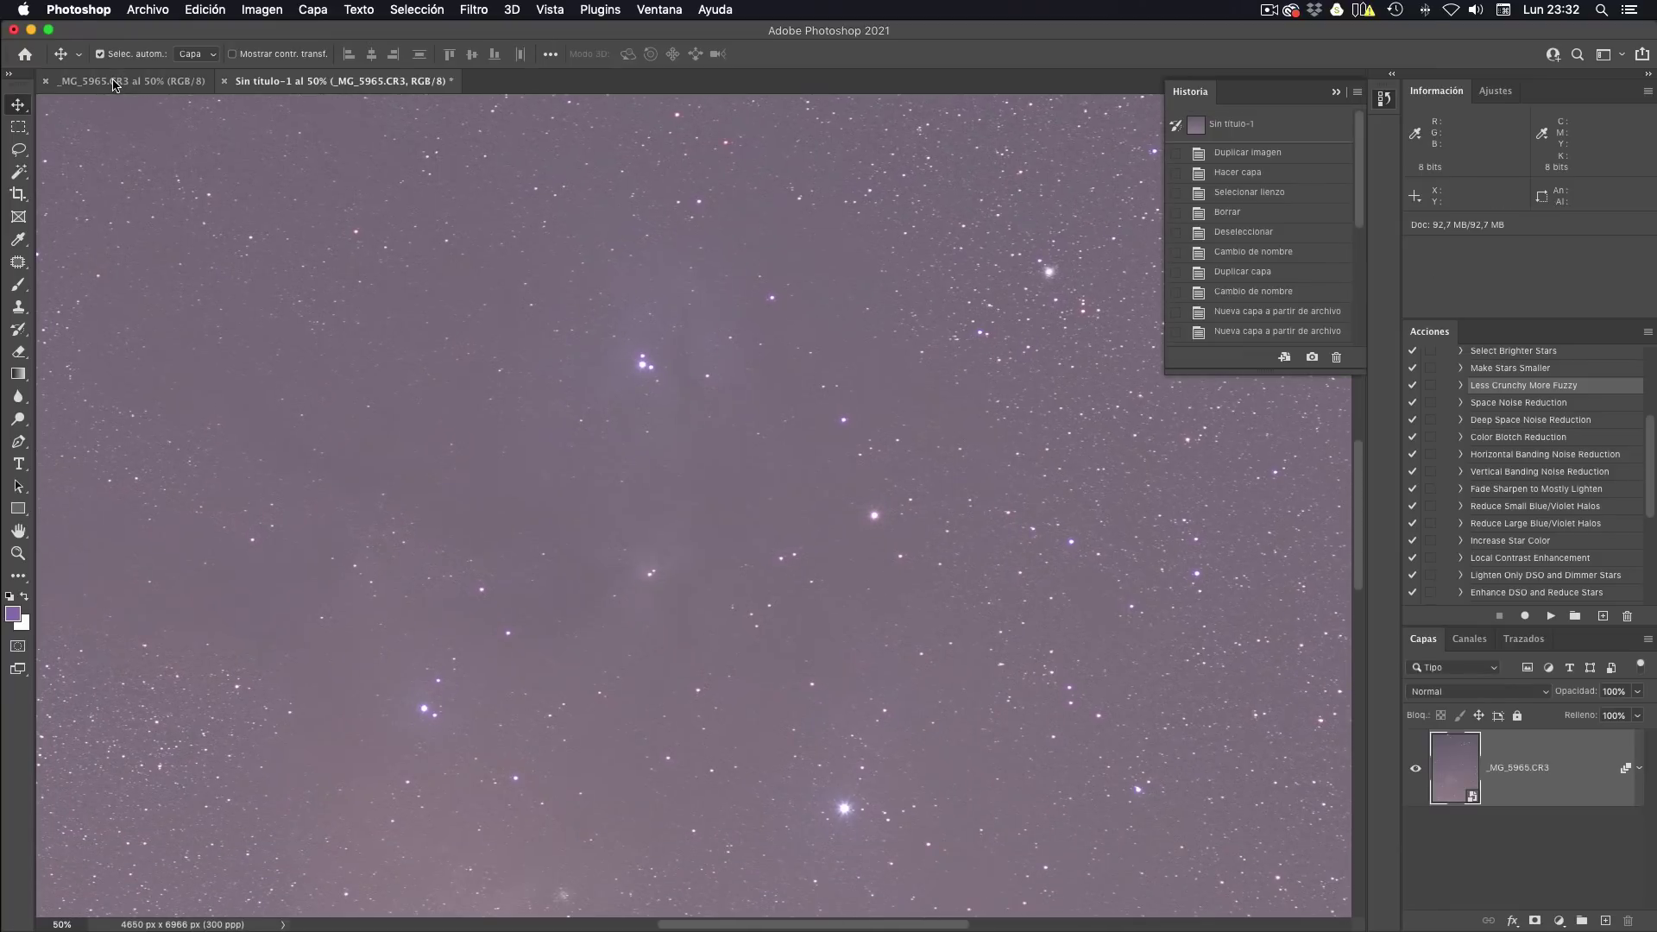
Flip between the Sin título-1 stack and _MG_5965.CR3 to compare, then zoom out.
{"action": "left_click", "coordinate": [114, 83]}
{"action": "left_click", "coordinate": [328, 86]}
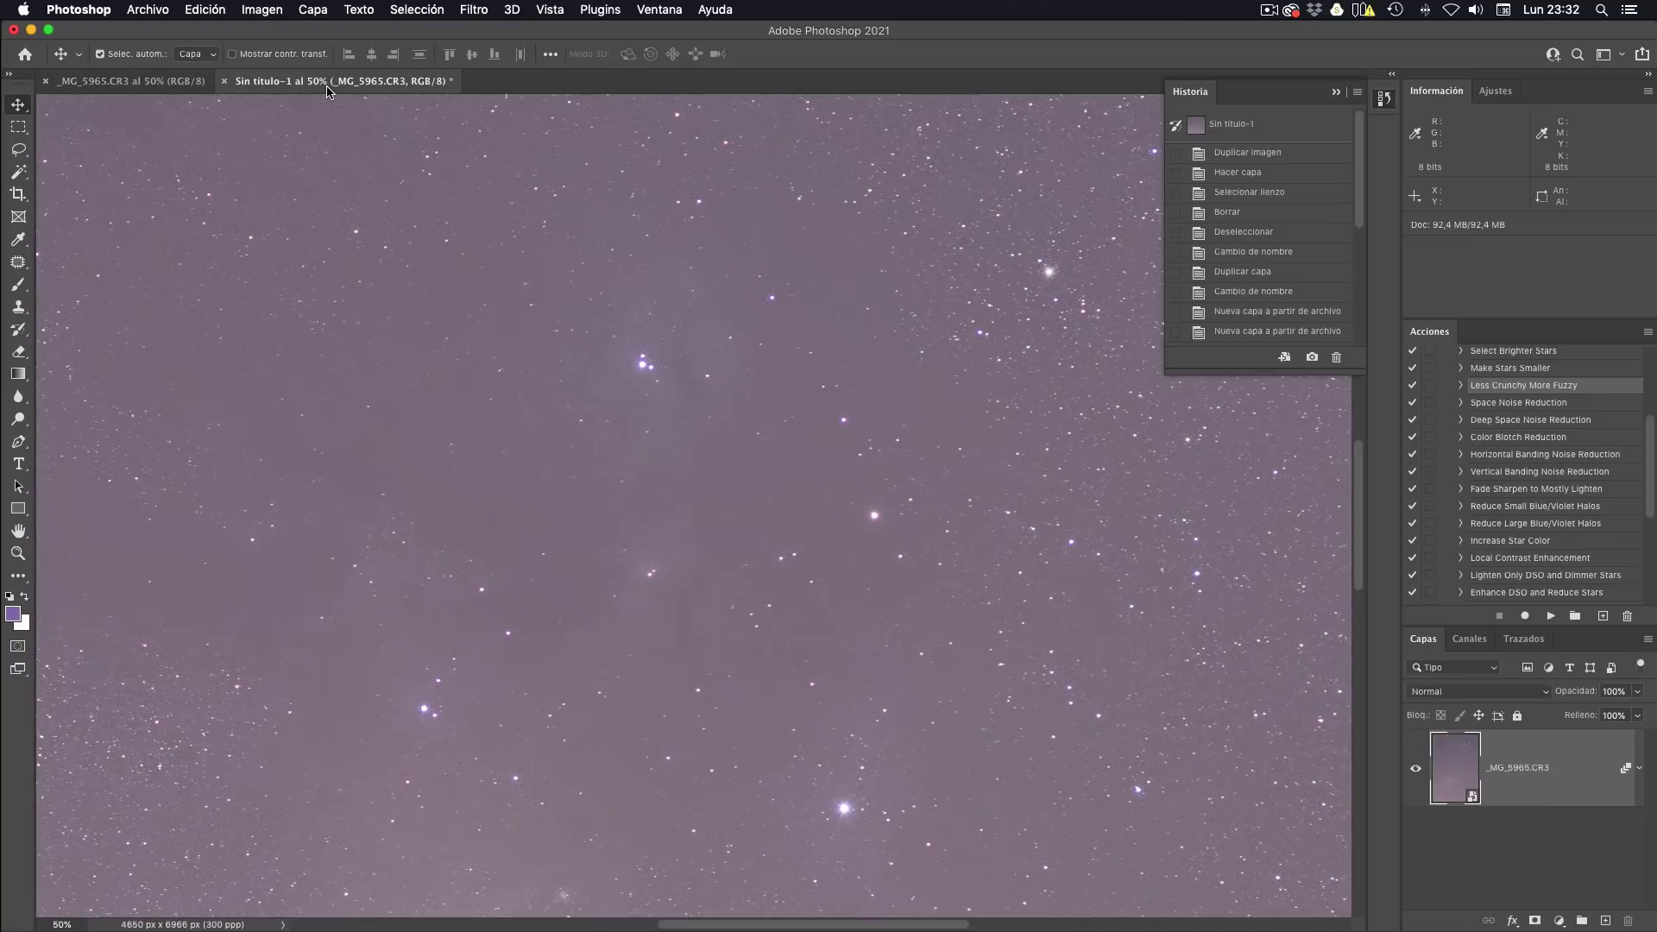
{"action": "left_click", "coordinate": [160, 84]}
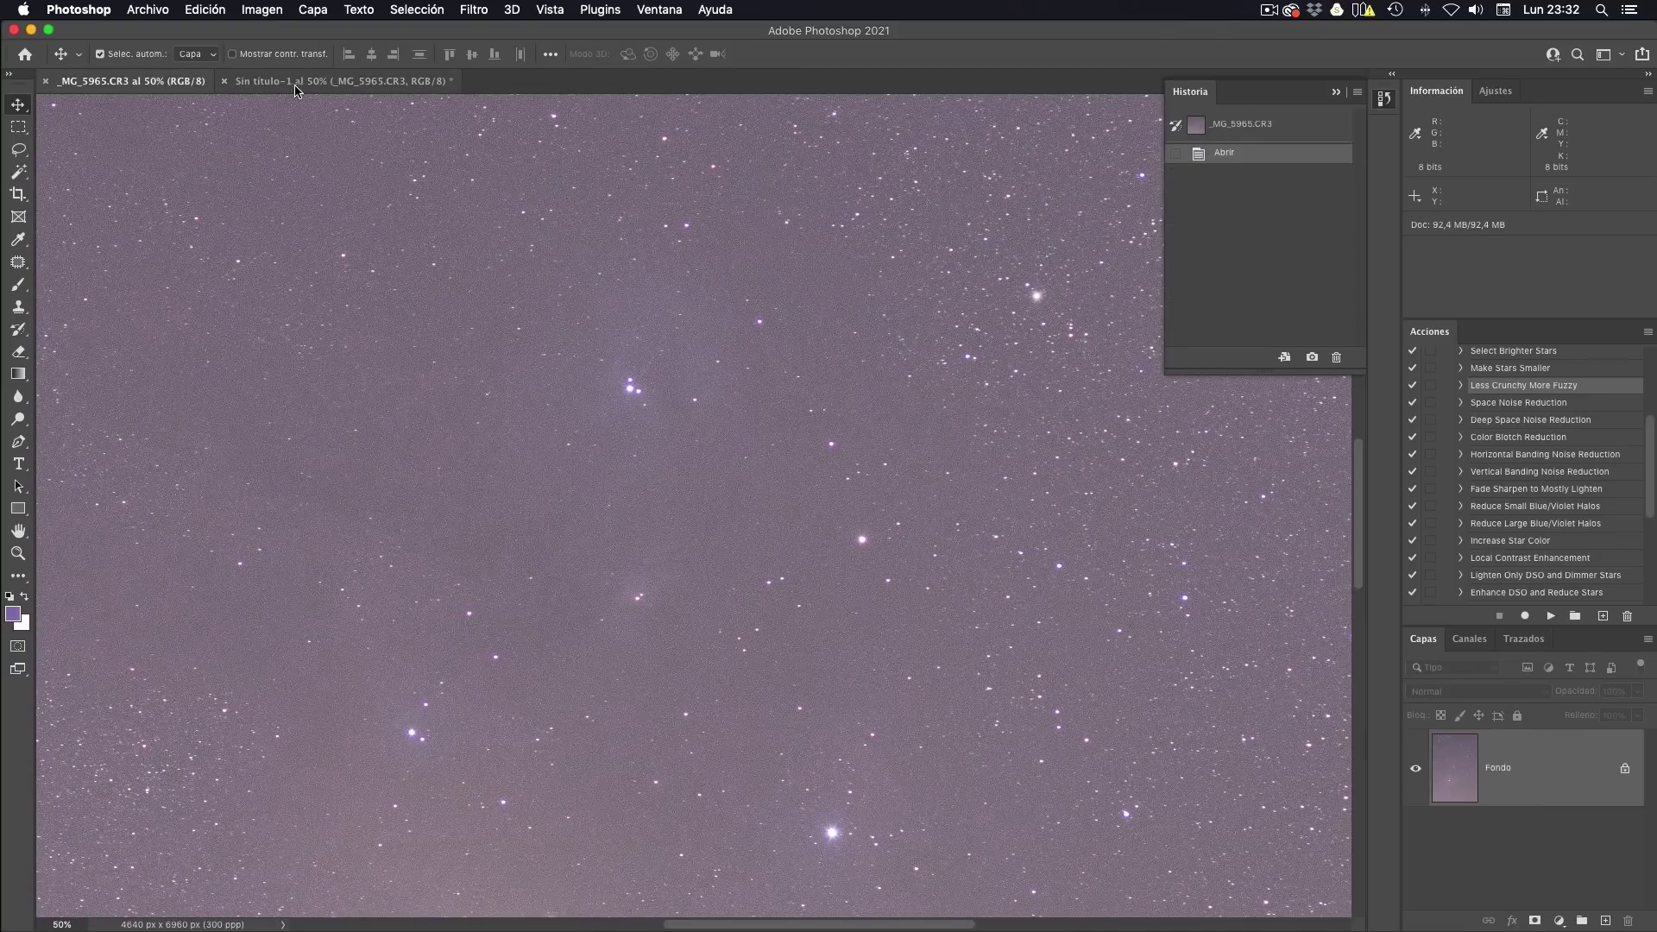
{"action": "left_click", "coordinate": [298, 86]}
{"action": "left_click", "coordinate": [169, 86]}
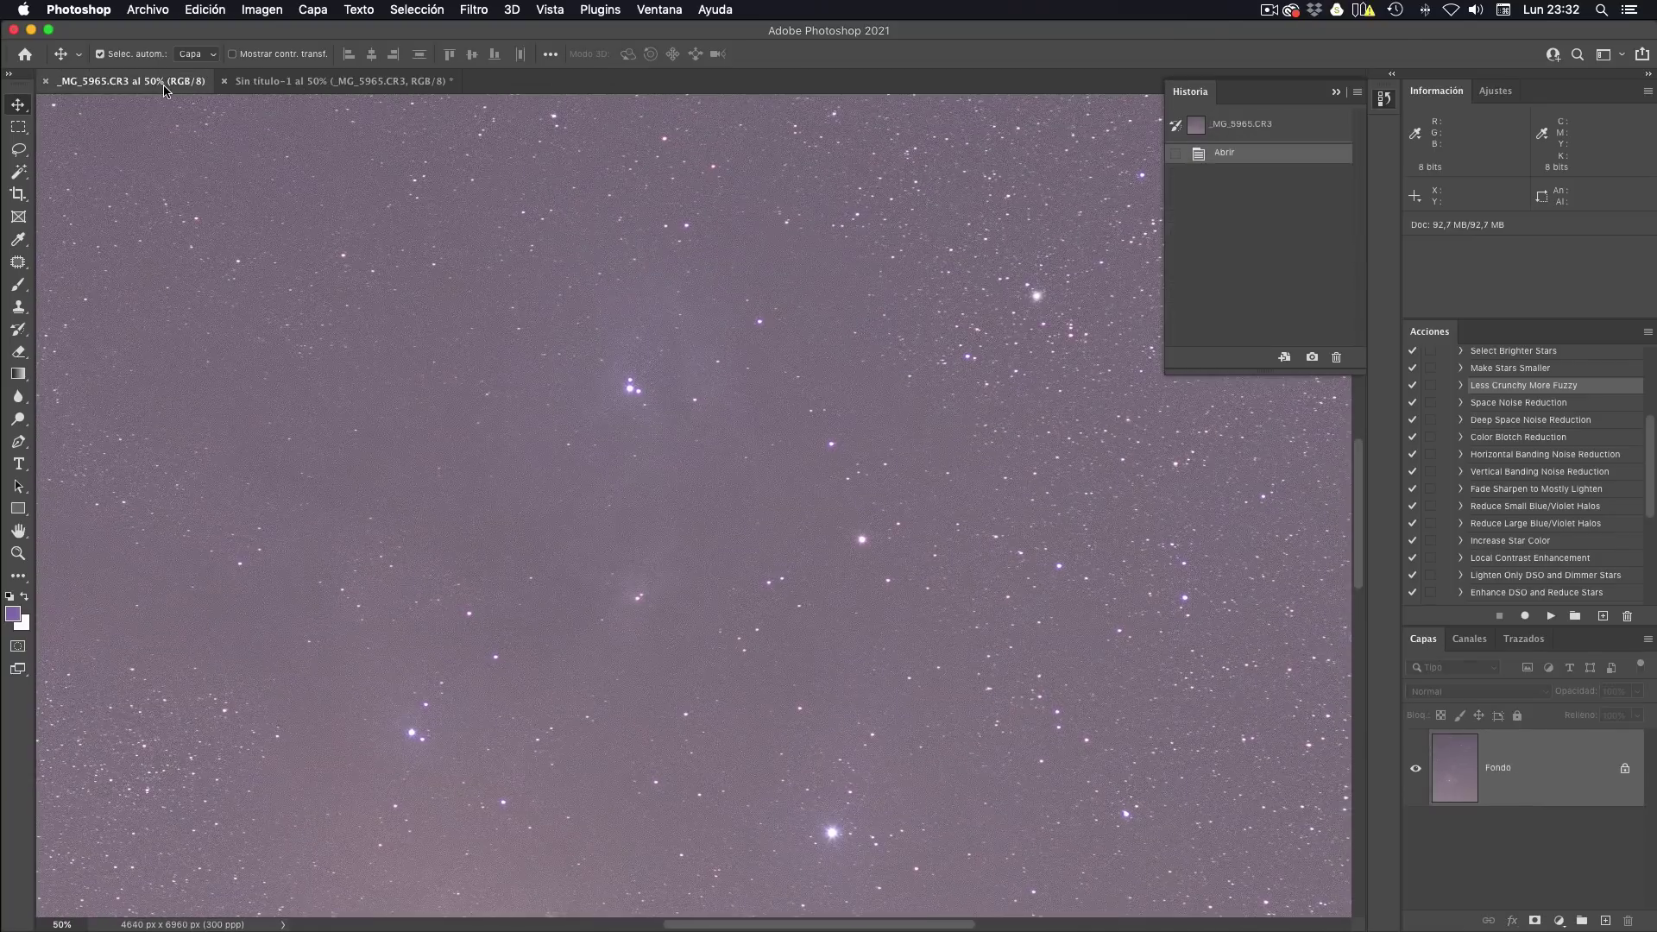
{"action": "left_click", "coordinate": [327, 86]}
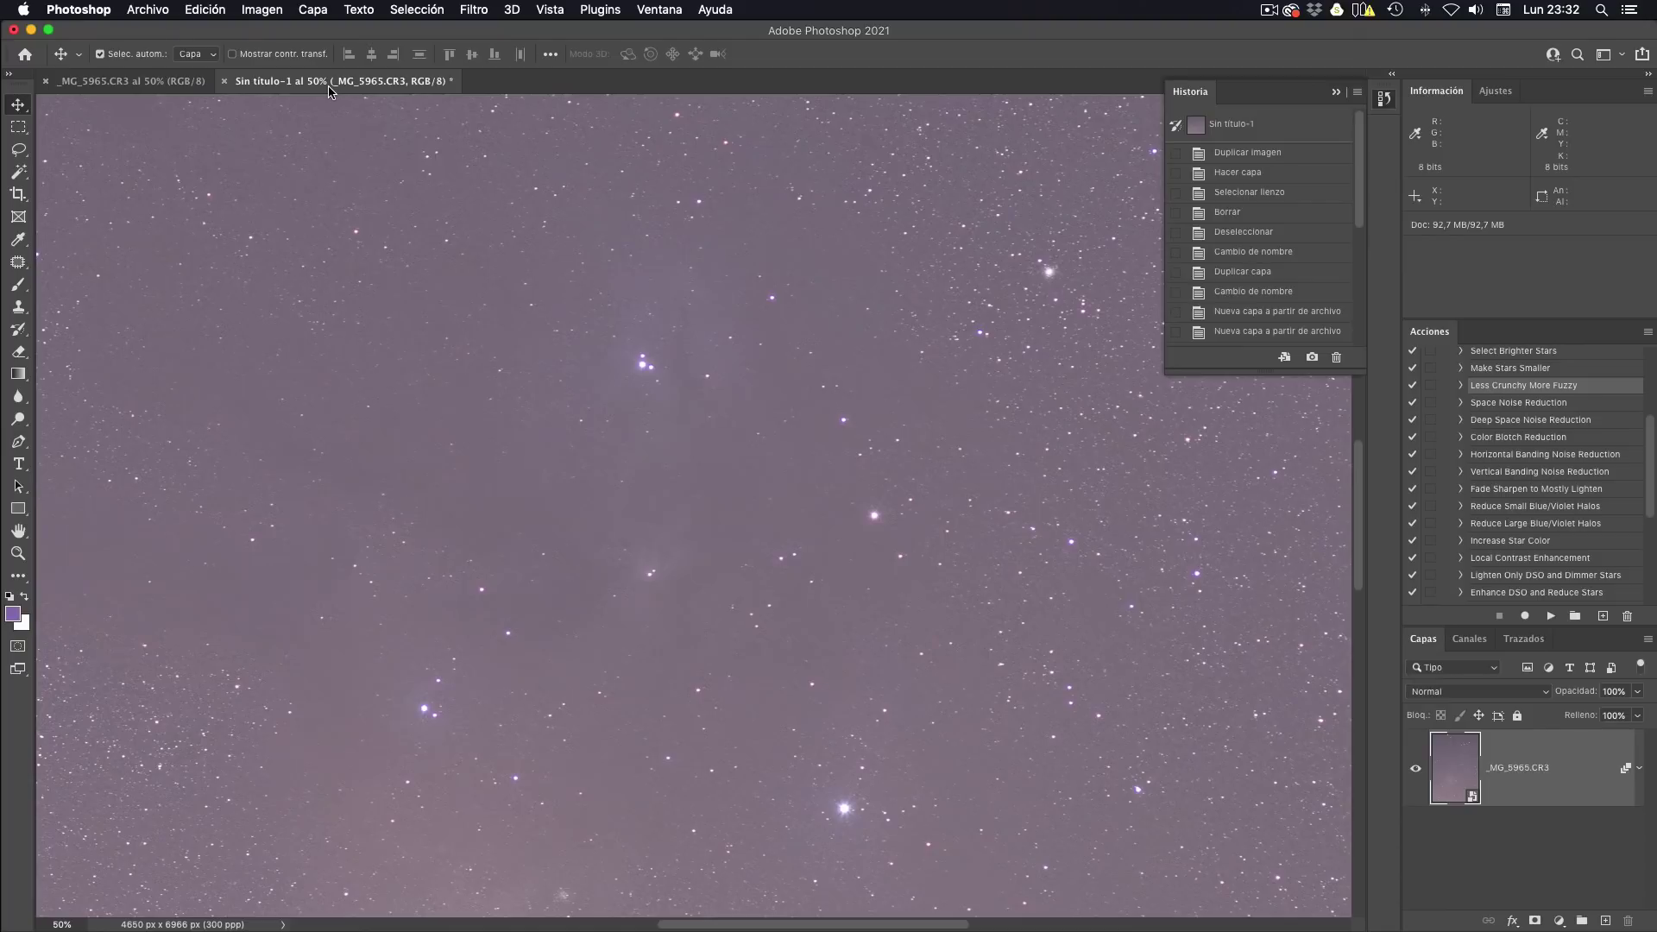
{"action": "key", "text": "ctrl+minus"}
{"action": "key", "text": "ctrl+minus"}
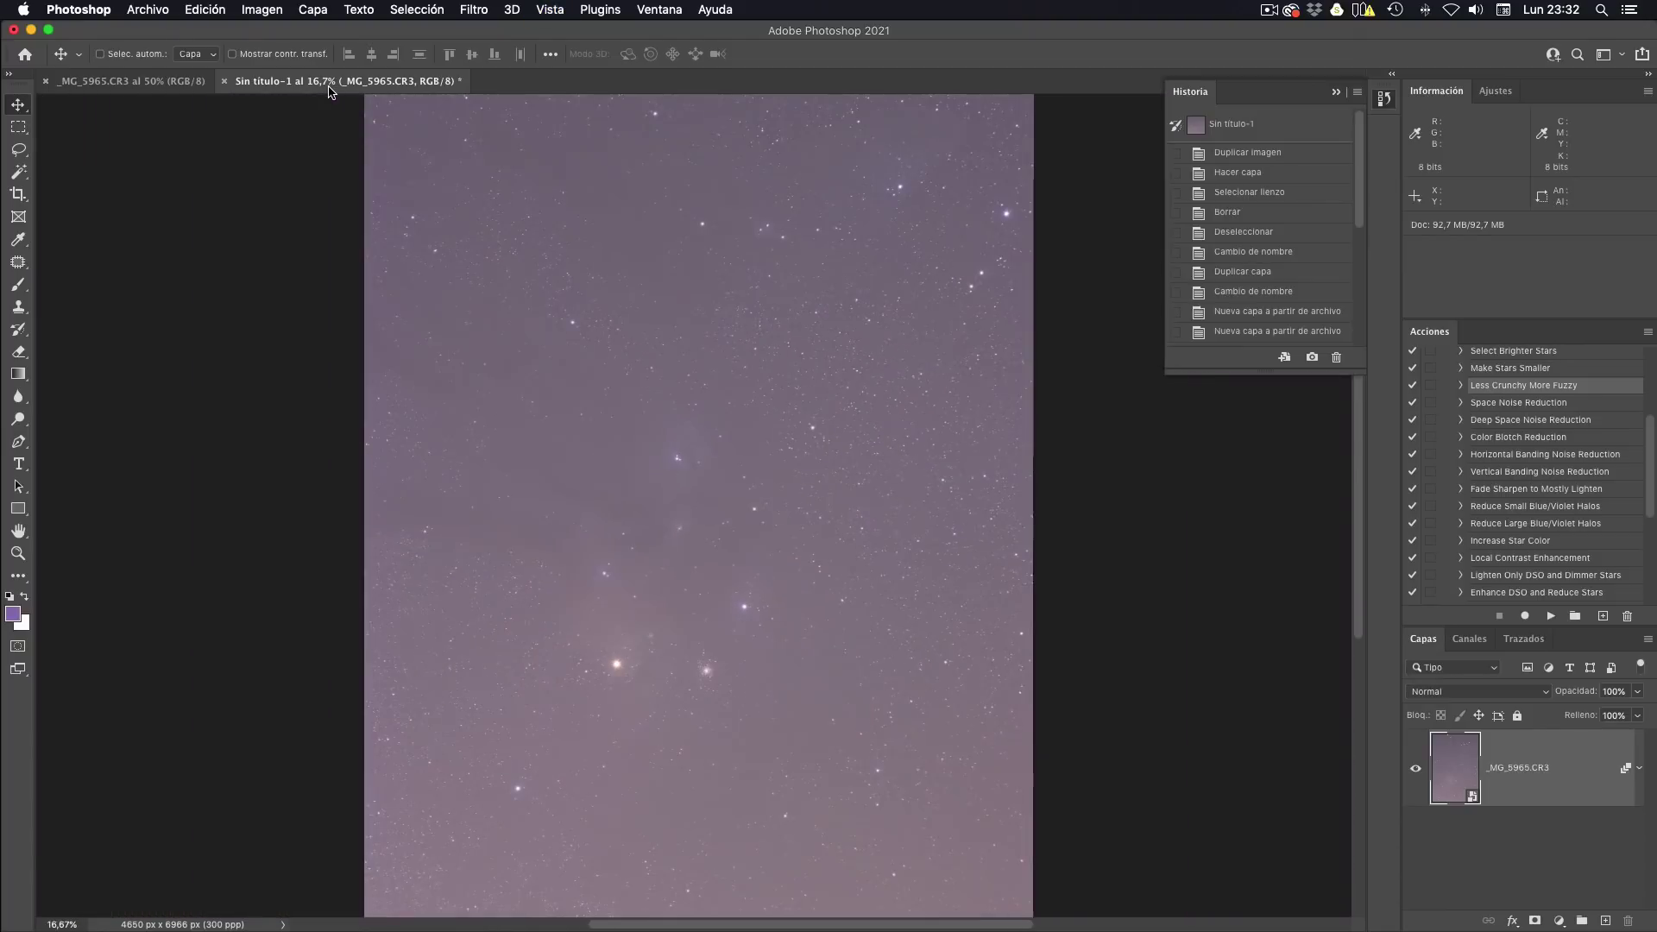
{"action": "key", "text": "cmd+minus"}
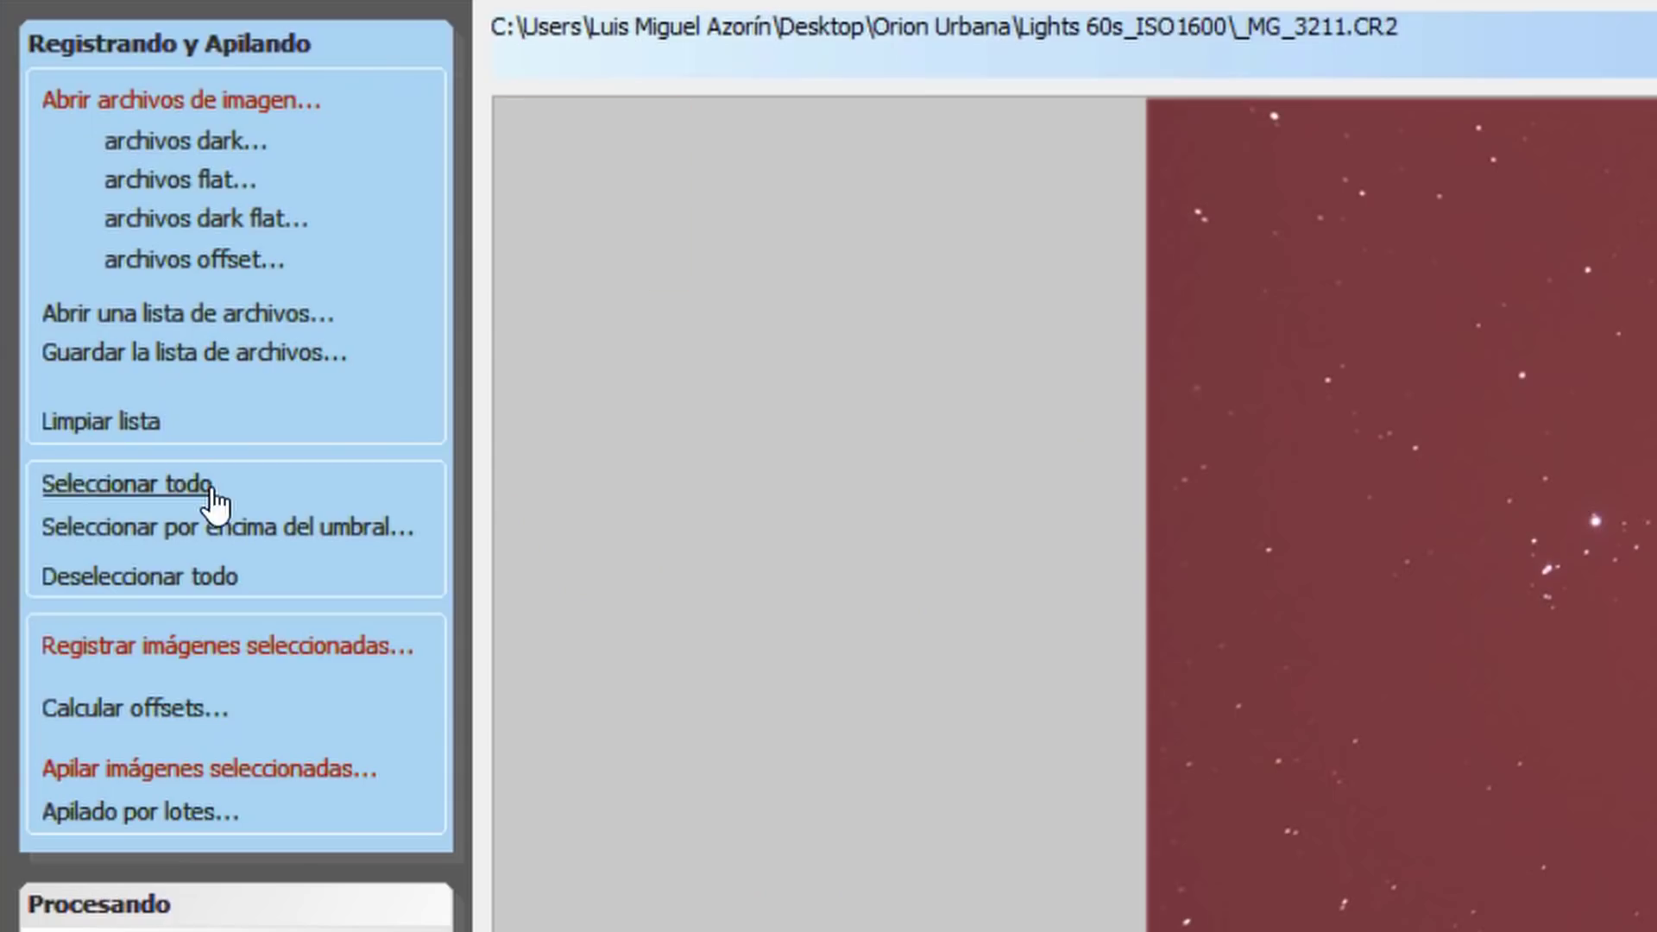
Check all 60 light frames, add offset frames from the Bias folder, and stack them.
{"action": "left_click", "coordinate": [99, 273]}
{"action": "mouse_move", "coordinate": [1634, 652]}
{"action": "left_mouse_down"}
{"action": "mouse_move", "coordinate": [1640, 807]}
{"action": "mouse_move", "coordinate": [1640, 741]}
{"action": "left_mouse_up"}
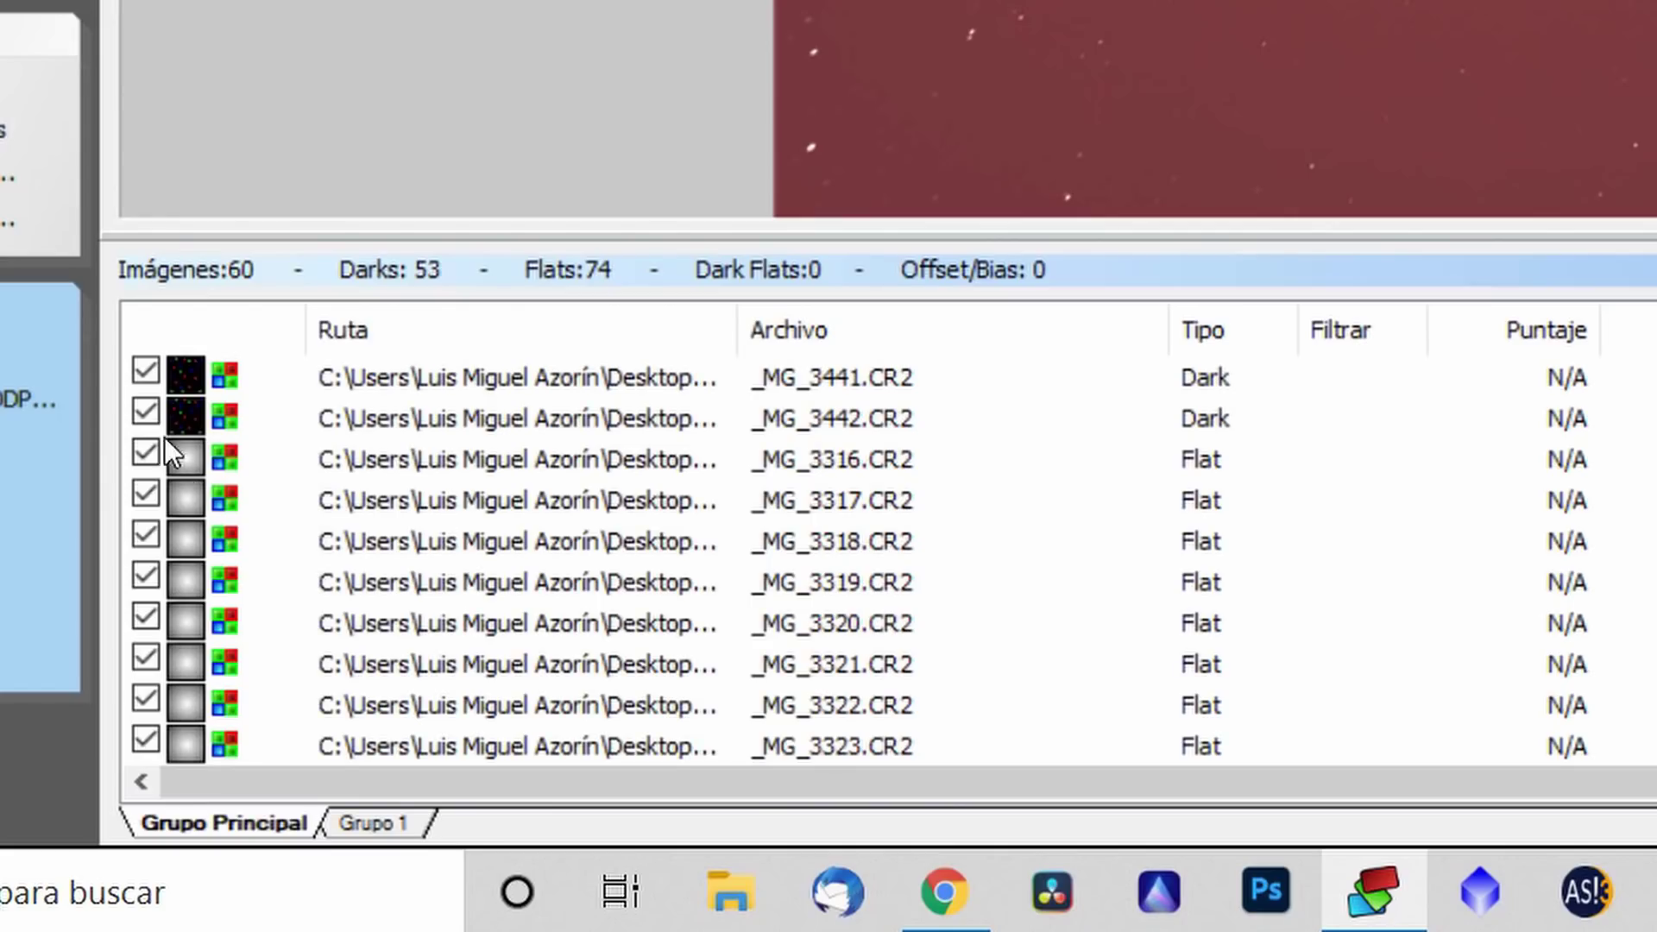
{"action": "left_click", "coordinate": [121, 151]}
{"action": "double_click", "coordinate": [259, 174]}
{"action": "scroll", "coordinate": [753, 334], "scroll_direction": "down", "scroll_amount": 5}
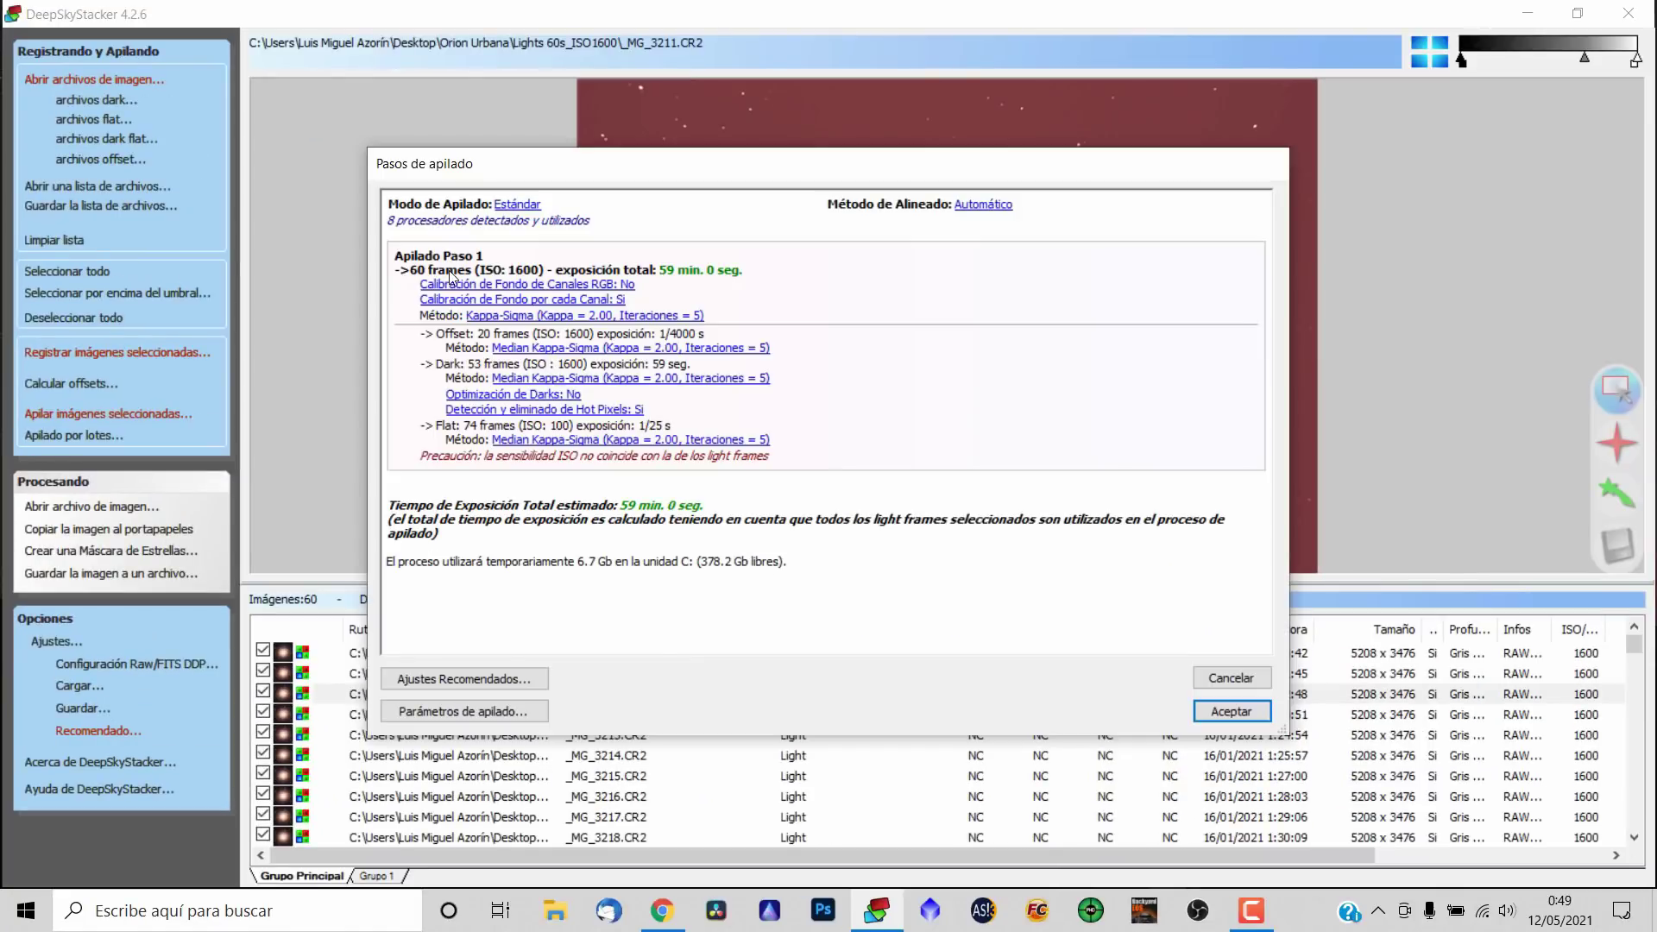
{"action": "left_click", "coordinate": [1227, 711]}
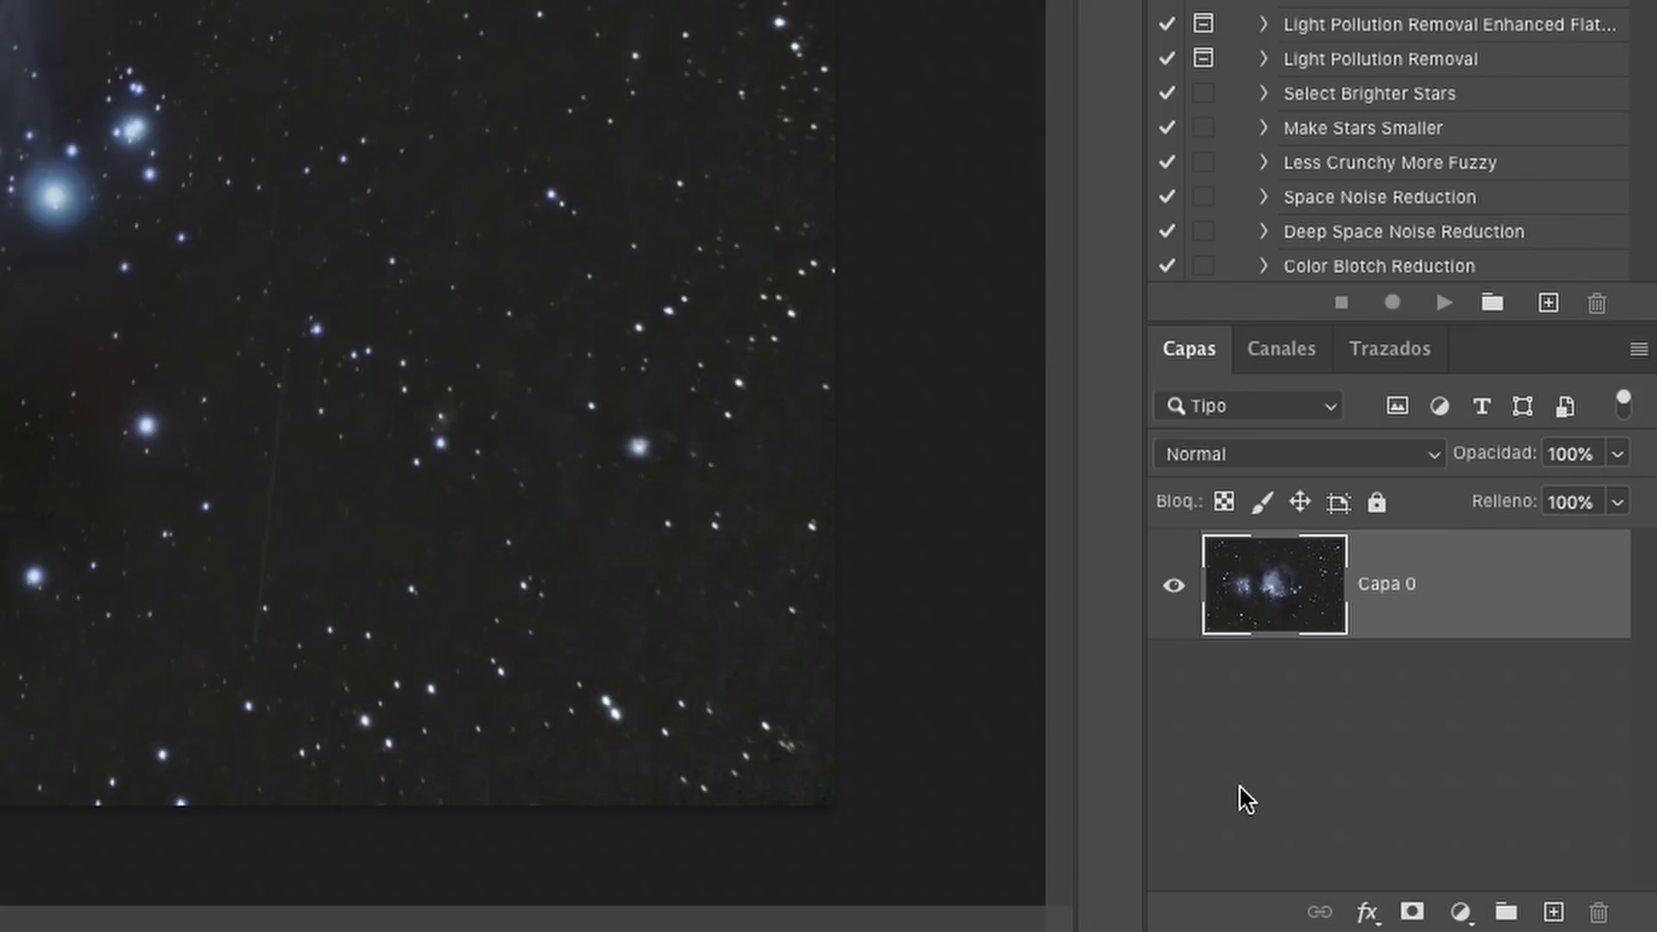
Toggle Capa 0's visibility, add an empty Capa 1 layer, then drag it to the trash.
{"action": "left_click", "coordinate": [1174, 587]}
{"action": "left_click", "coordinate": [1174, 587]}
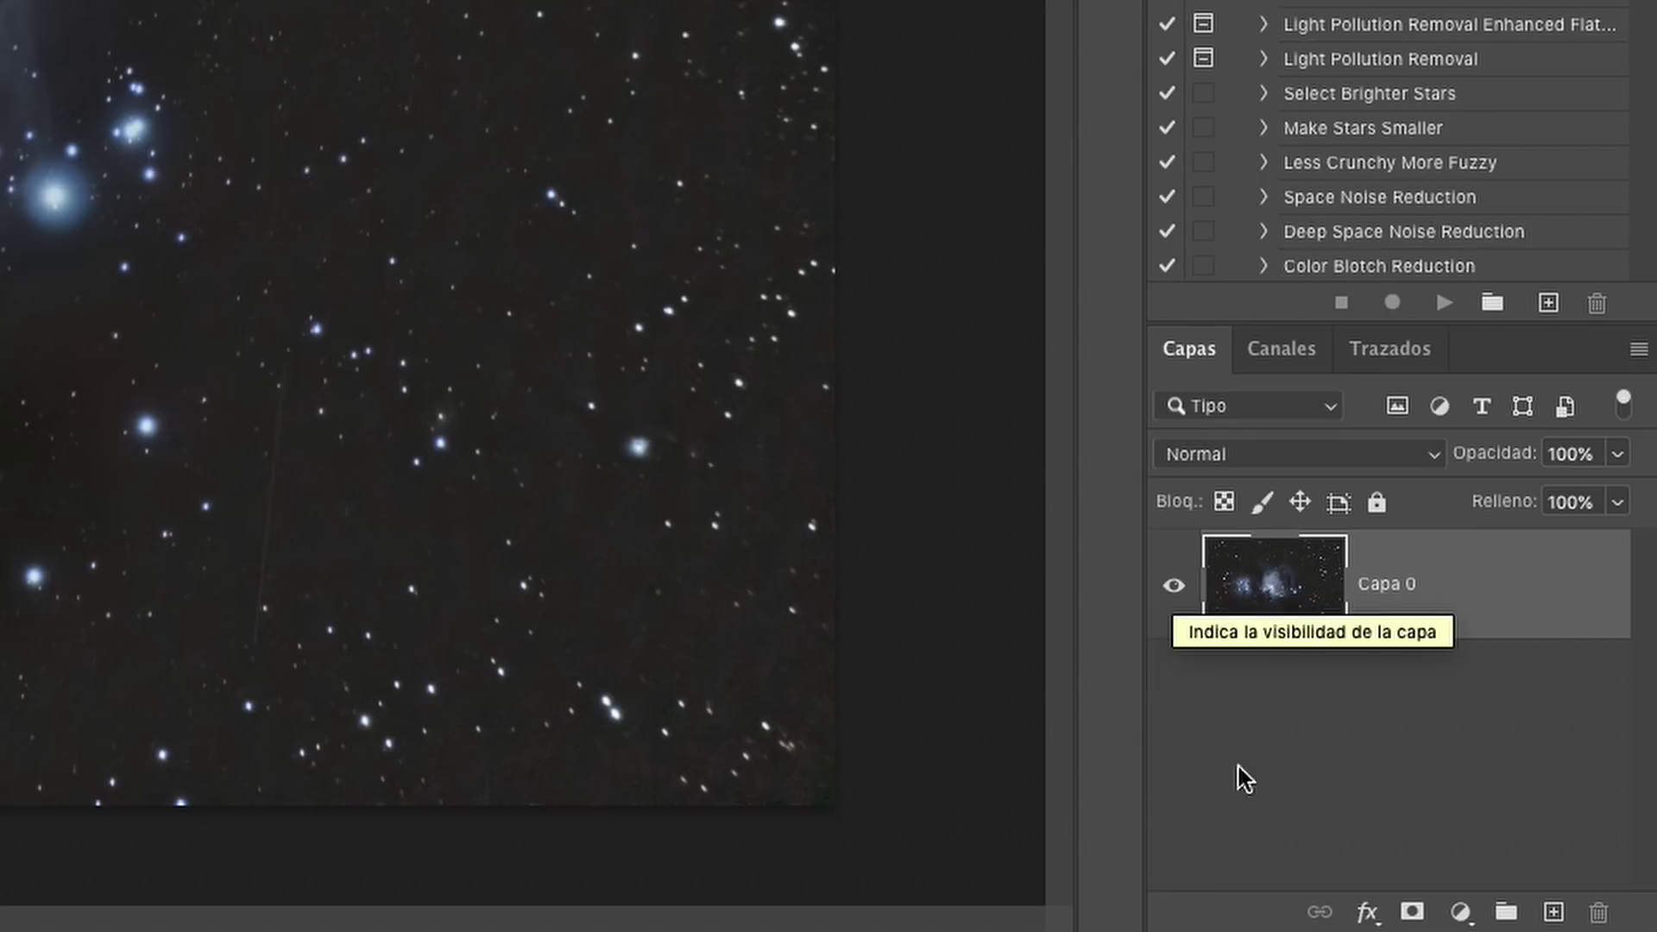
{"action": "left_click", "coordinate": [1554, 913]}
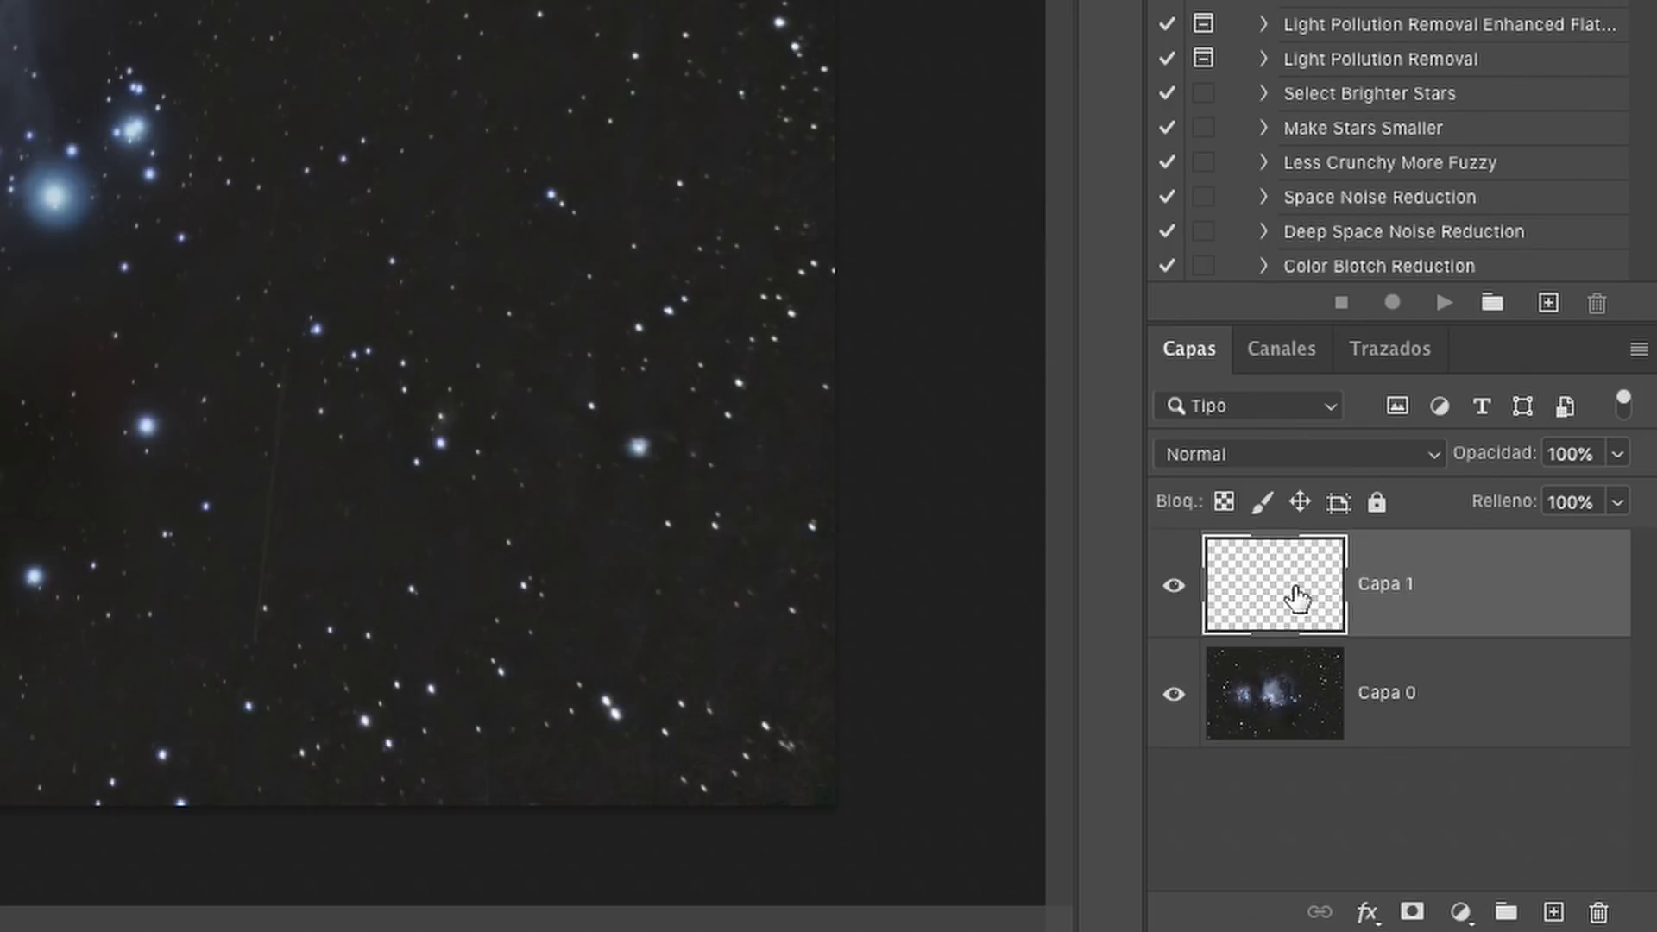
{"action": "left_click_drag", "start_coordinate": [1295, 592], "coordinate": [1601, 913]}
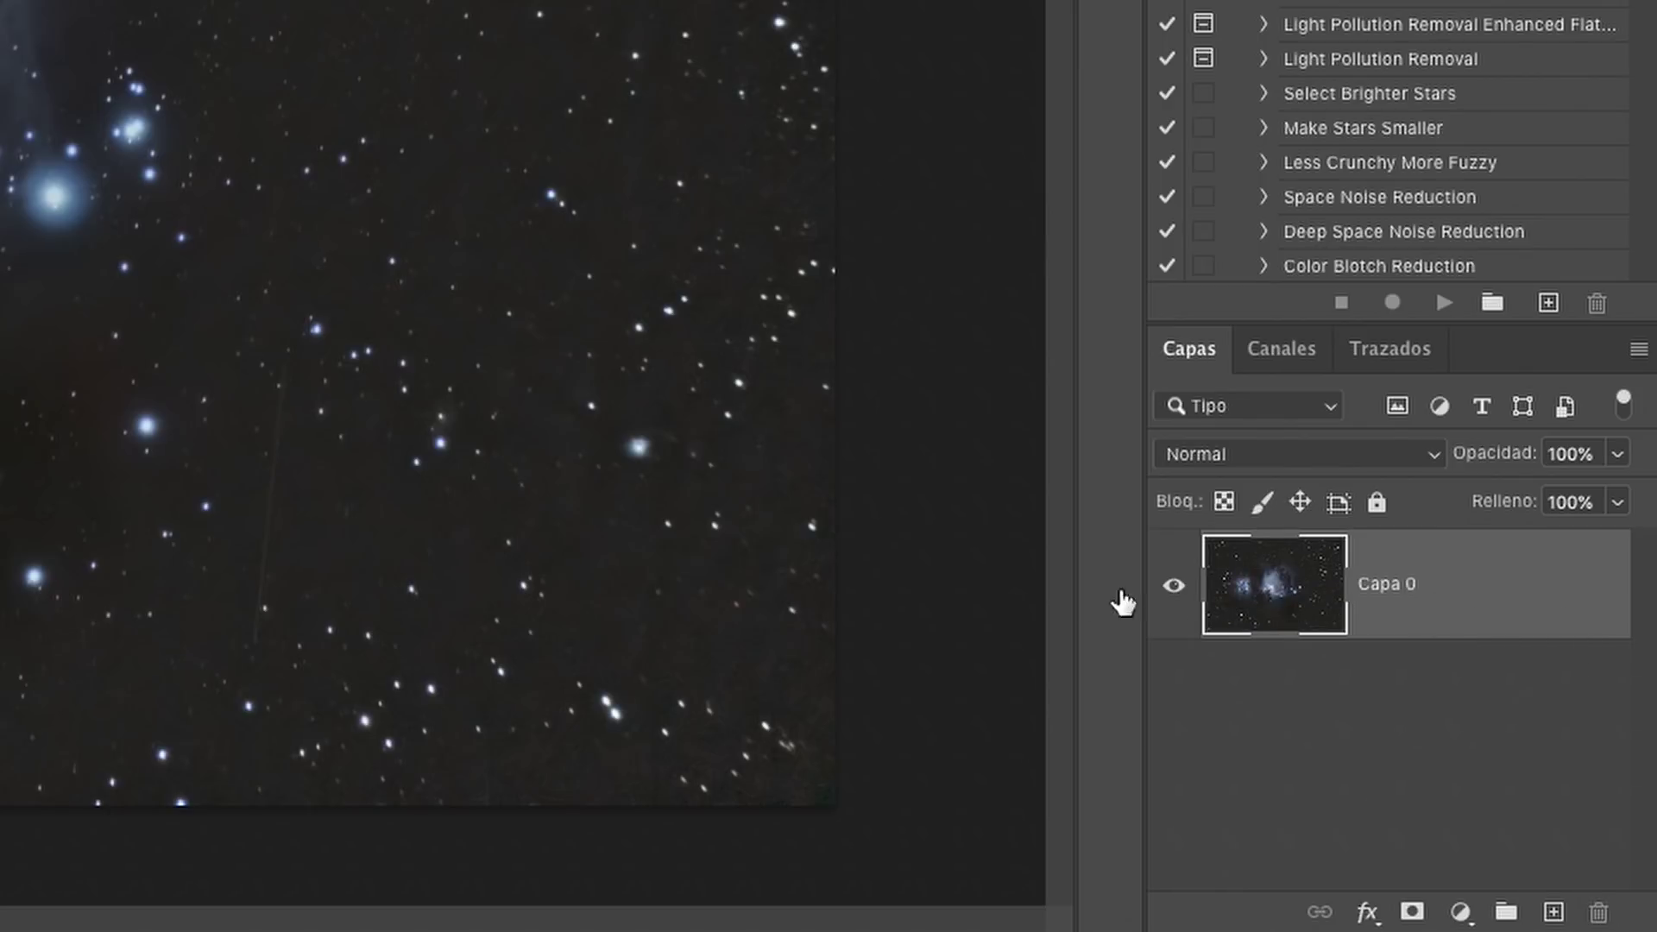
Duplicate Capa 0 as 'Capa 0 copia' and toggle the copy's visibility off and back on.
{"action": "right_click", "coordinate": [1433, 610]}
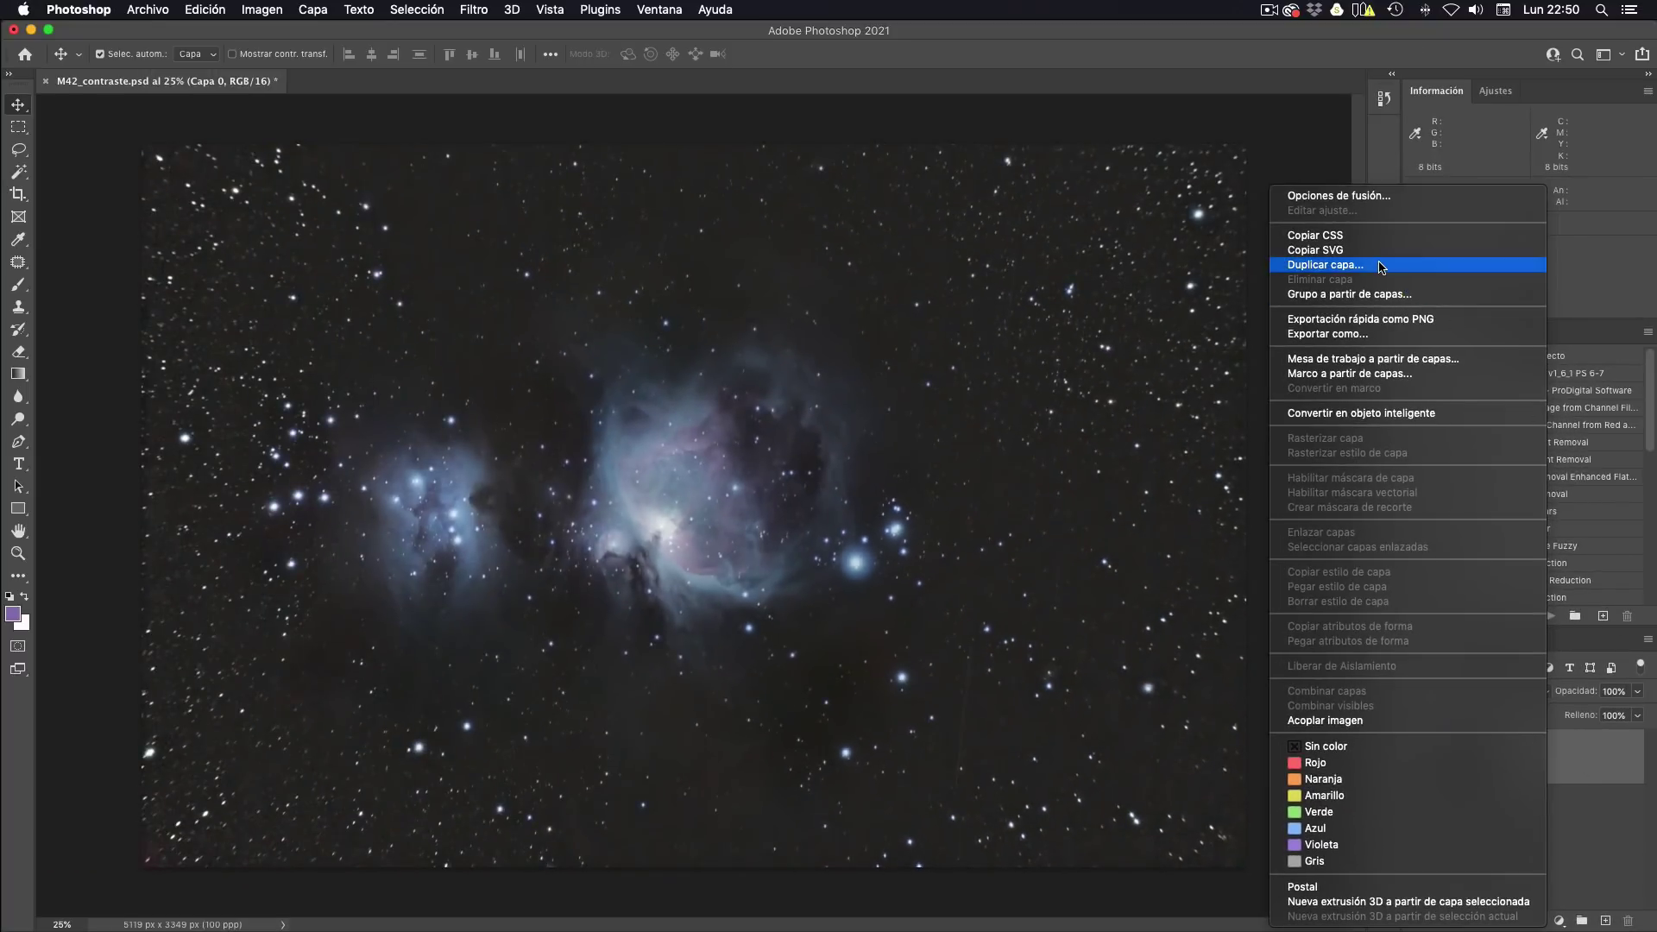
{"action": "left_click", "coordinate": [1364, 264]}
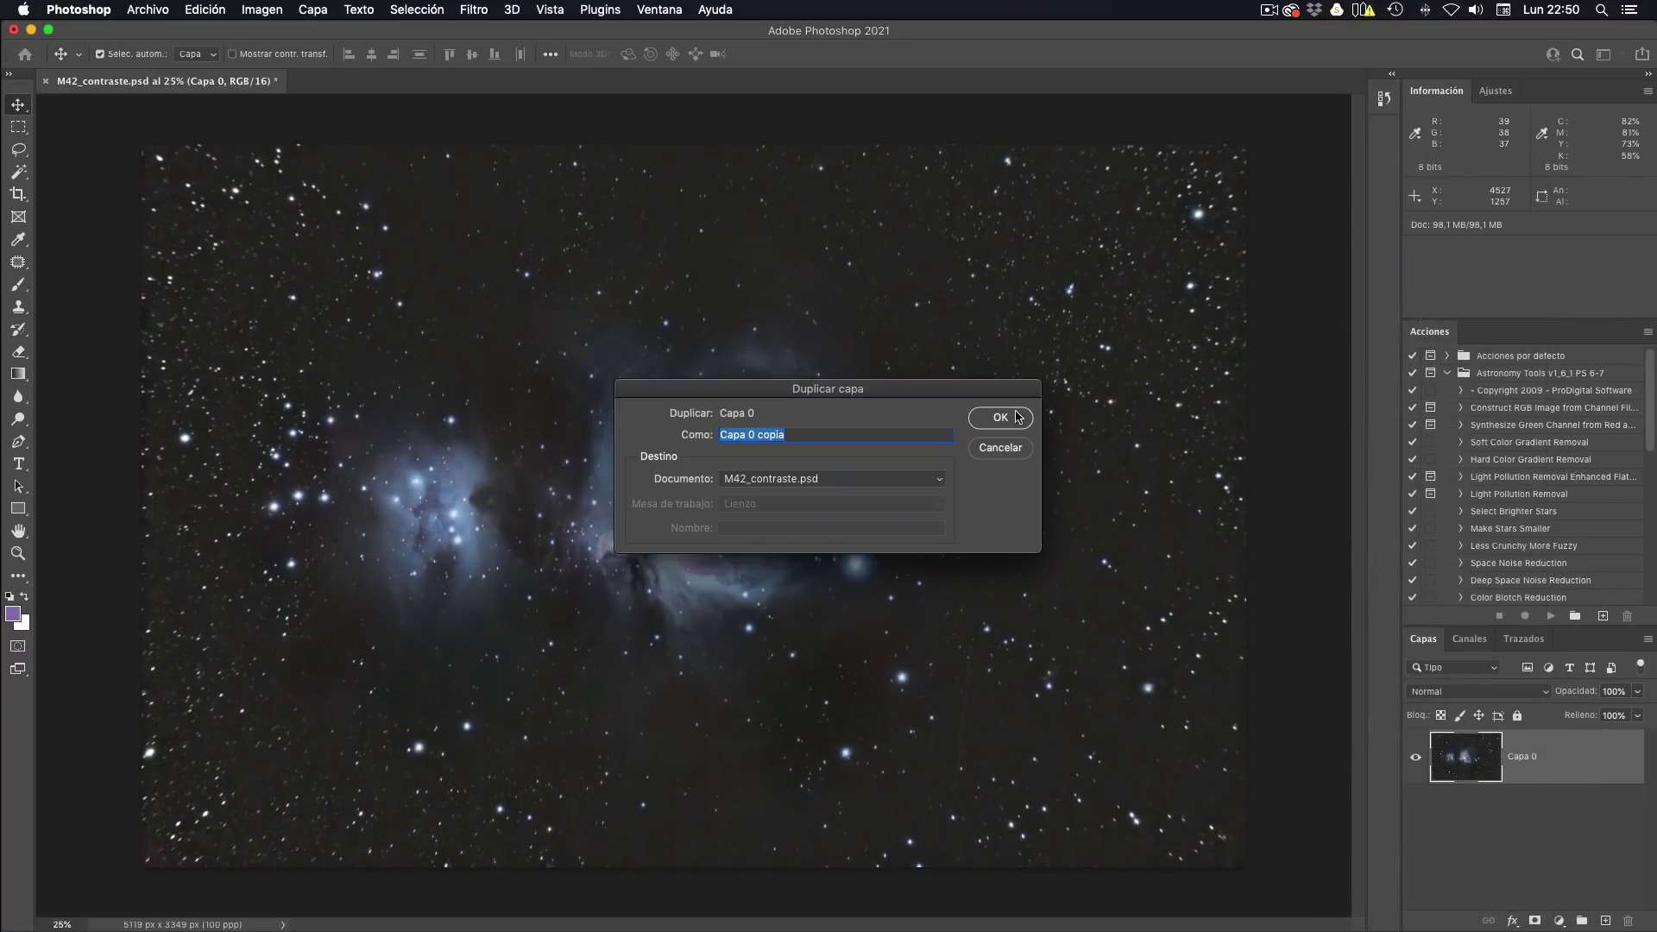
{"action": "key", "text": "Return"}
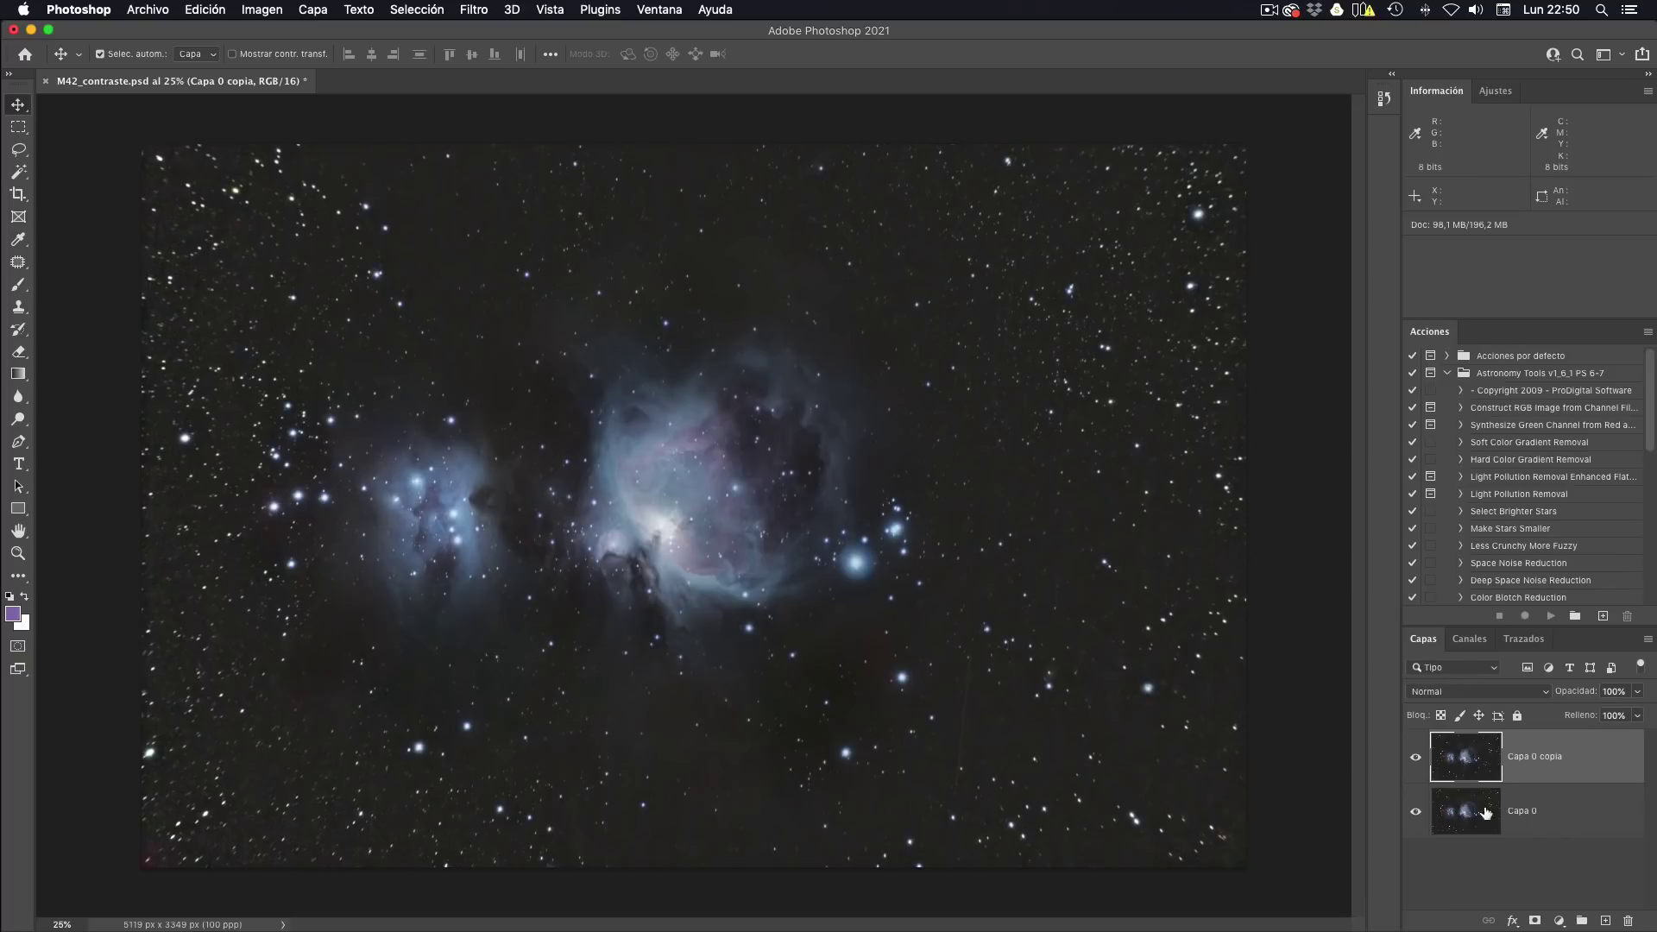
{"action": "left_click", "coordinate": [1417, 761]}
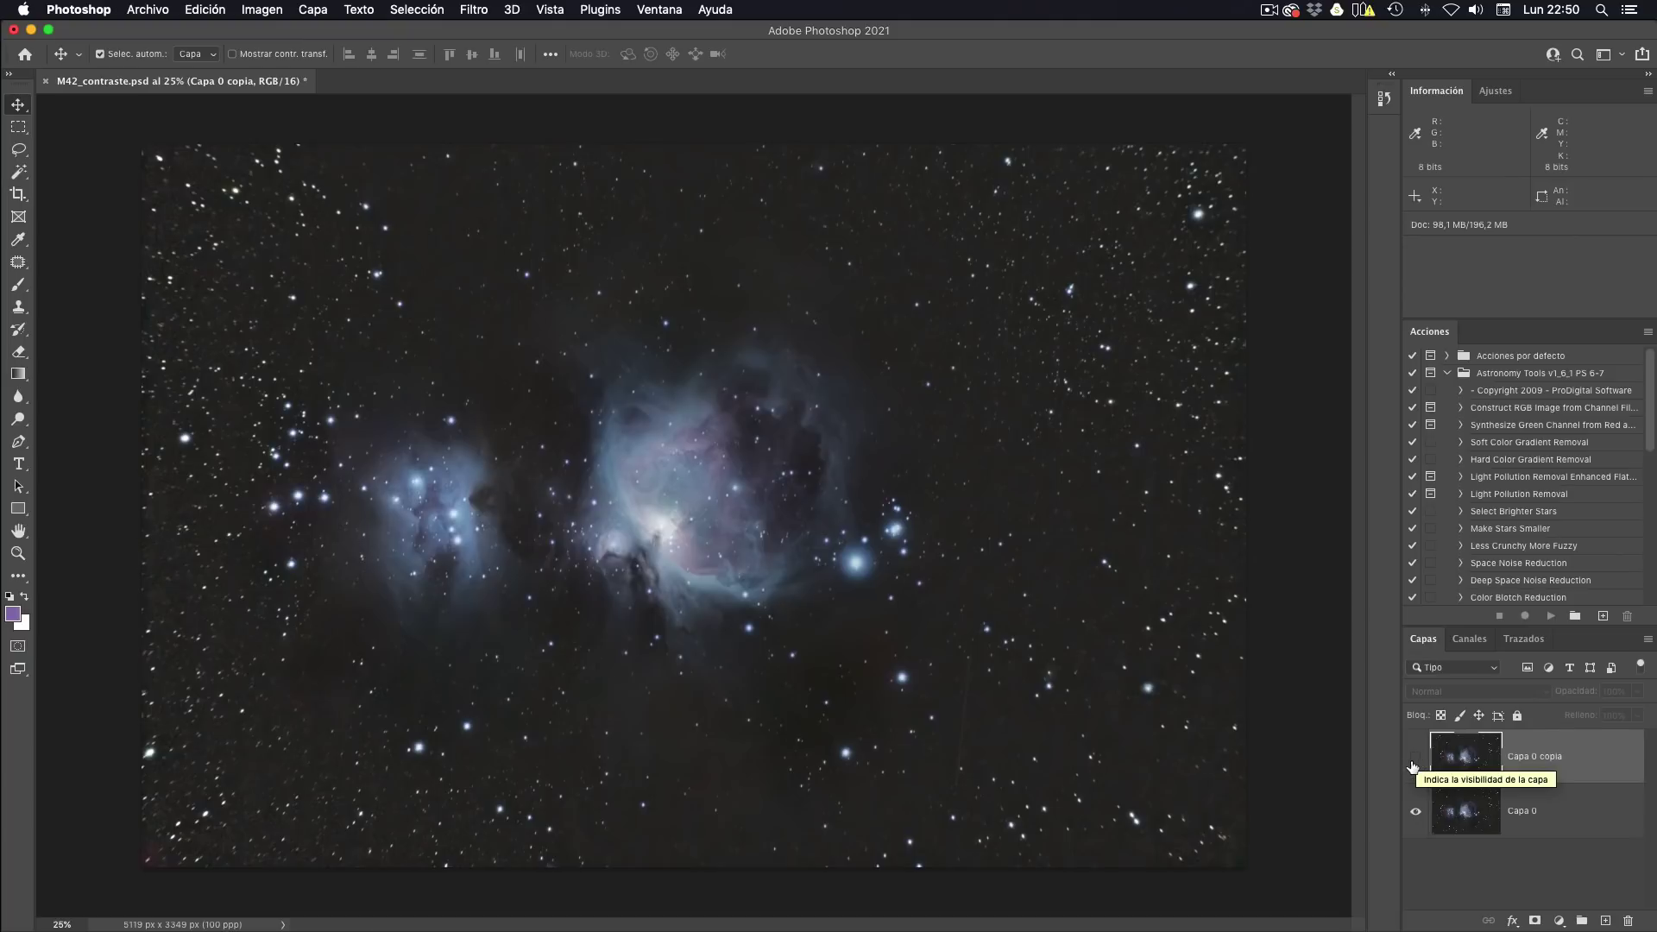
{"action": "left_click", "coordinate": [1416, 759]}
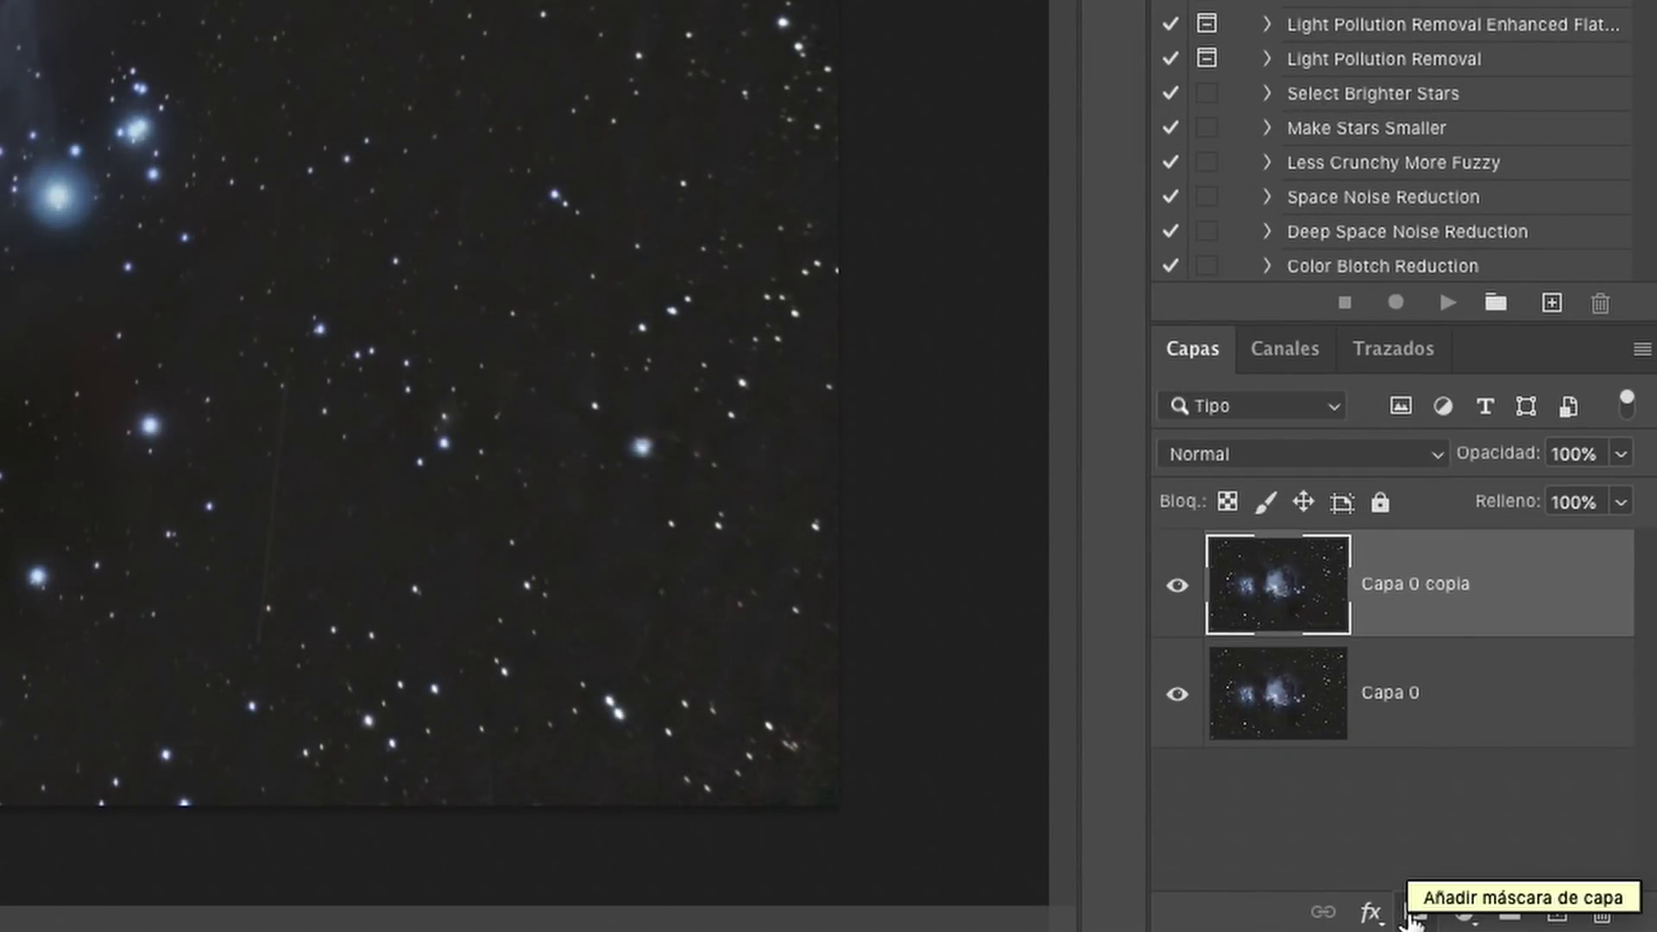
Add a white mask to Capa 0 copia, view it alone, then retarget the layer's image.
{"action": "left_click", "coordinate": [1412, 917]}
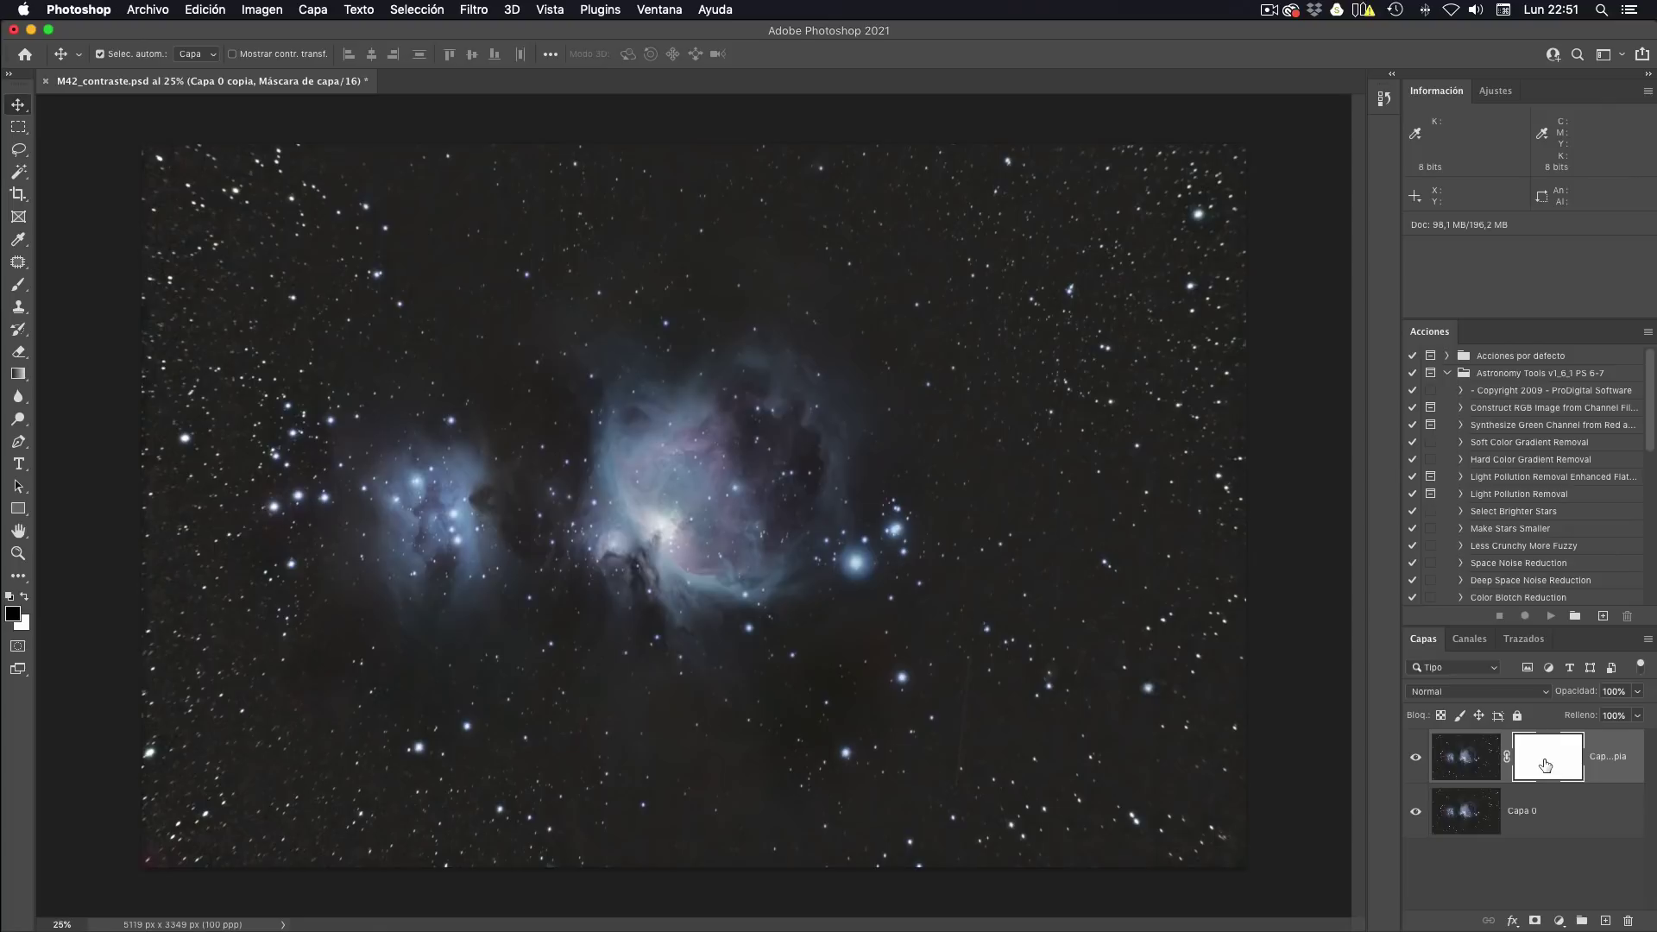
{"action": "left_click", "coordinate": [1545, 764], "text": "alt"}
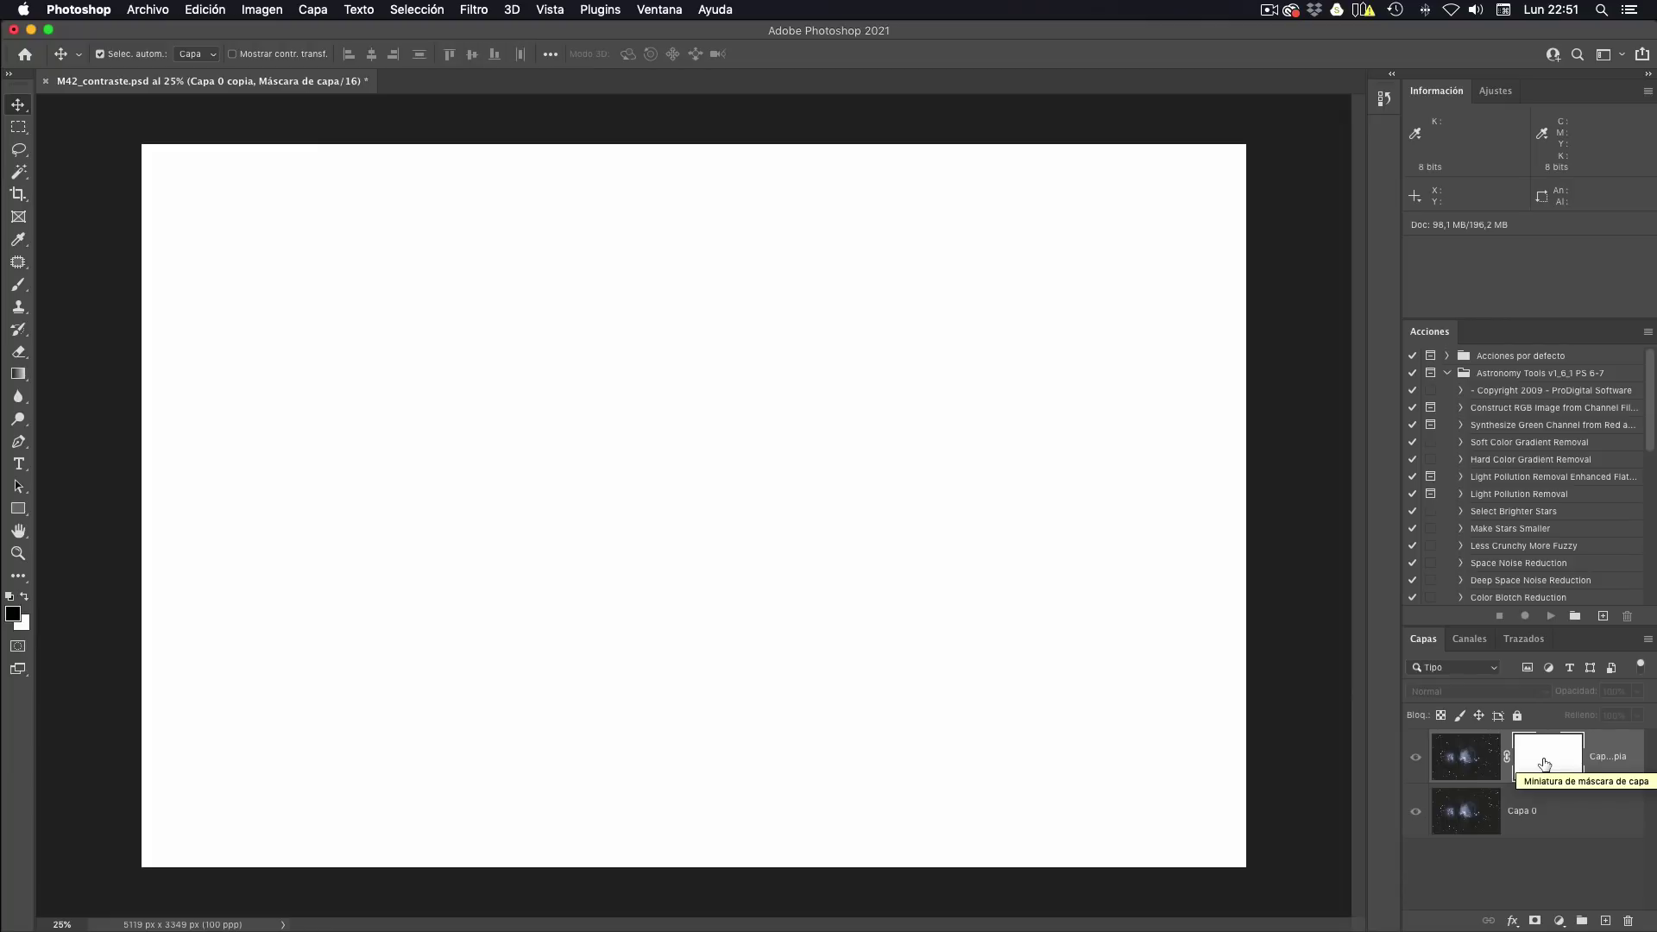
{"action": "left_click", "coordinate": [1465, 756]}
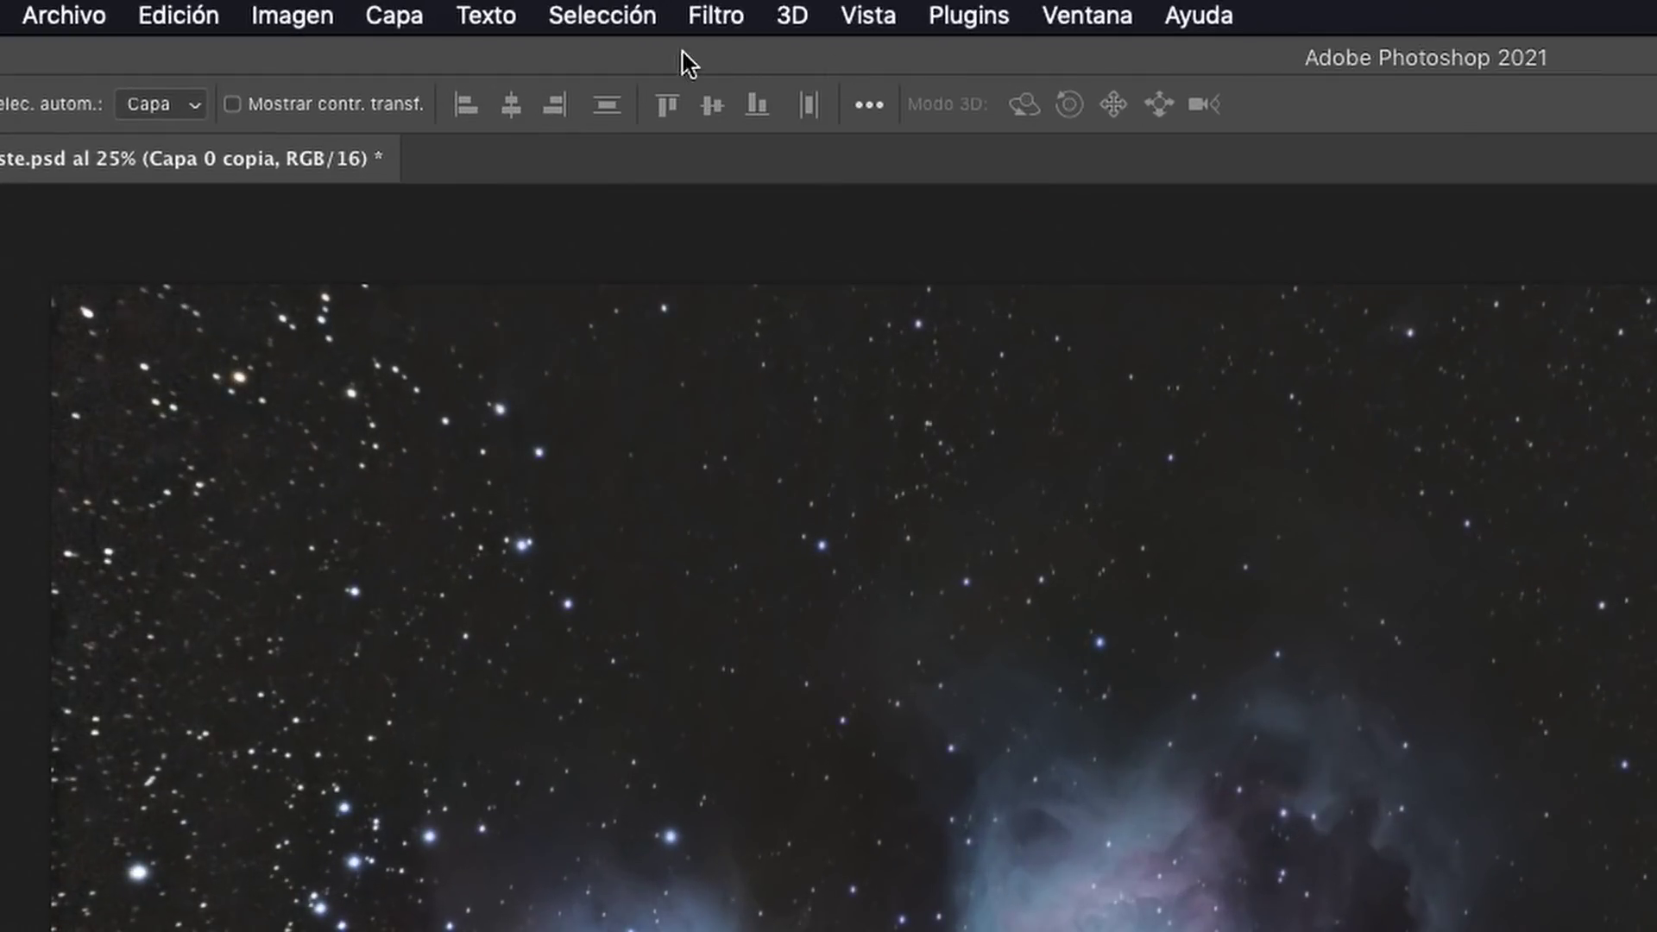
Select the Highlights via Gama de colores with tolerance 91% and range 173, Invertir off.
{"action": "left_click", "coordinate": [418, 10]}
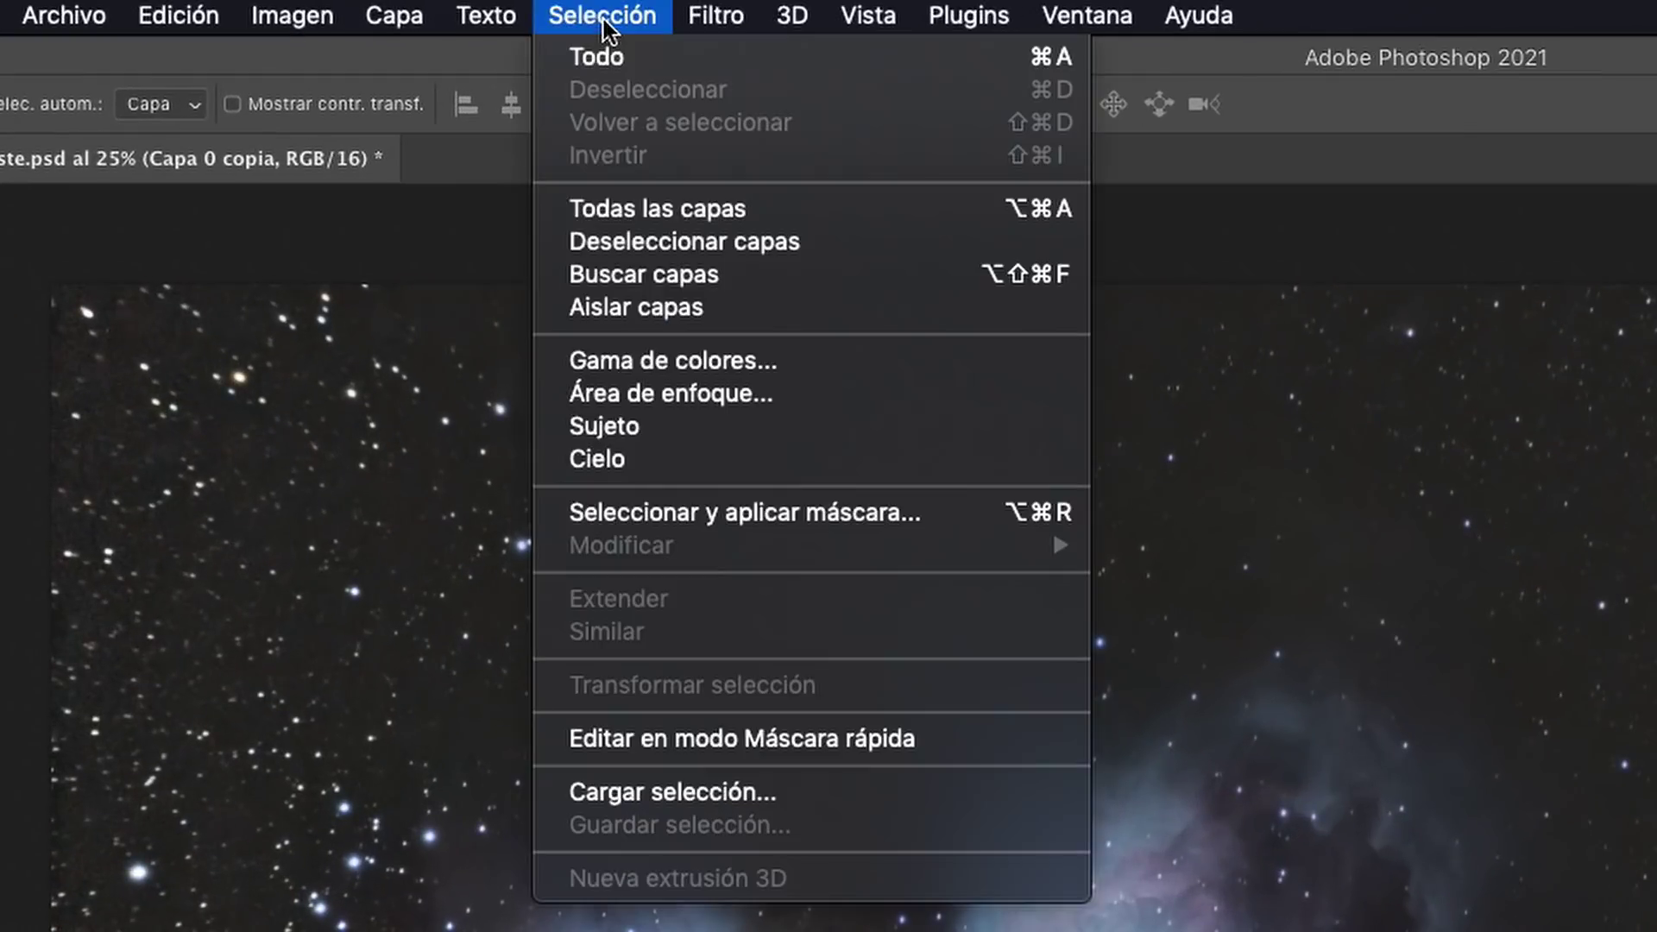
{"action": "left_click", "coordinate": [637, 361]}
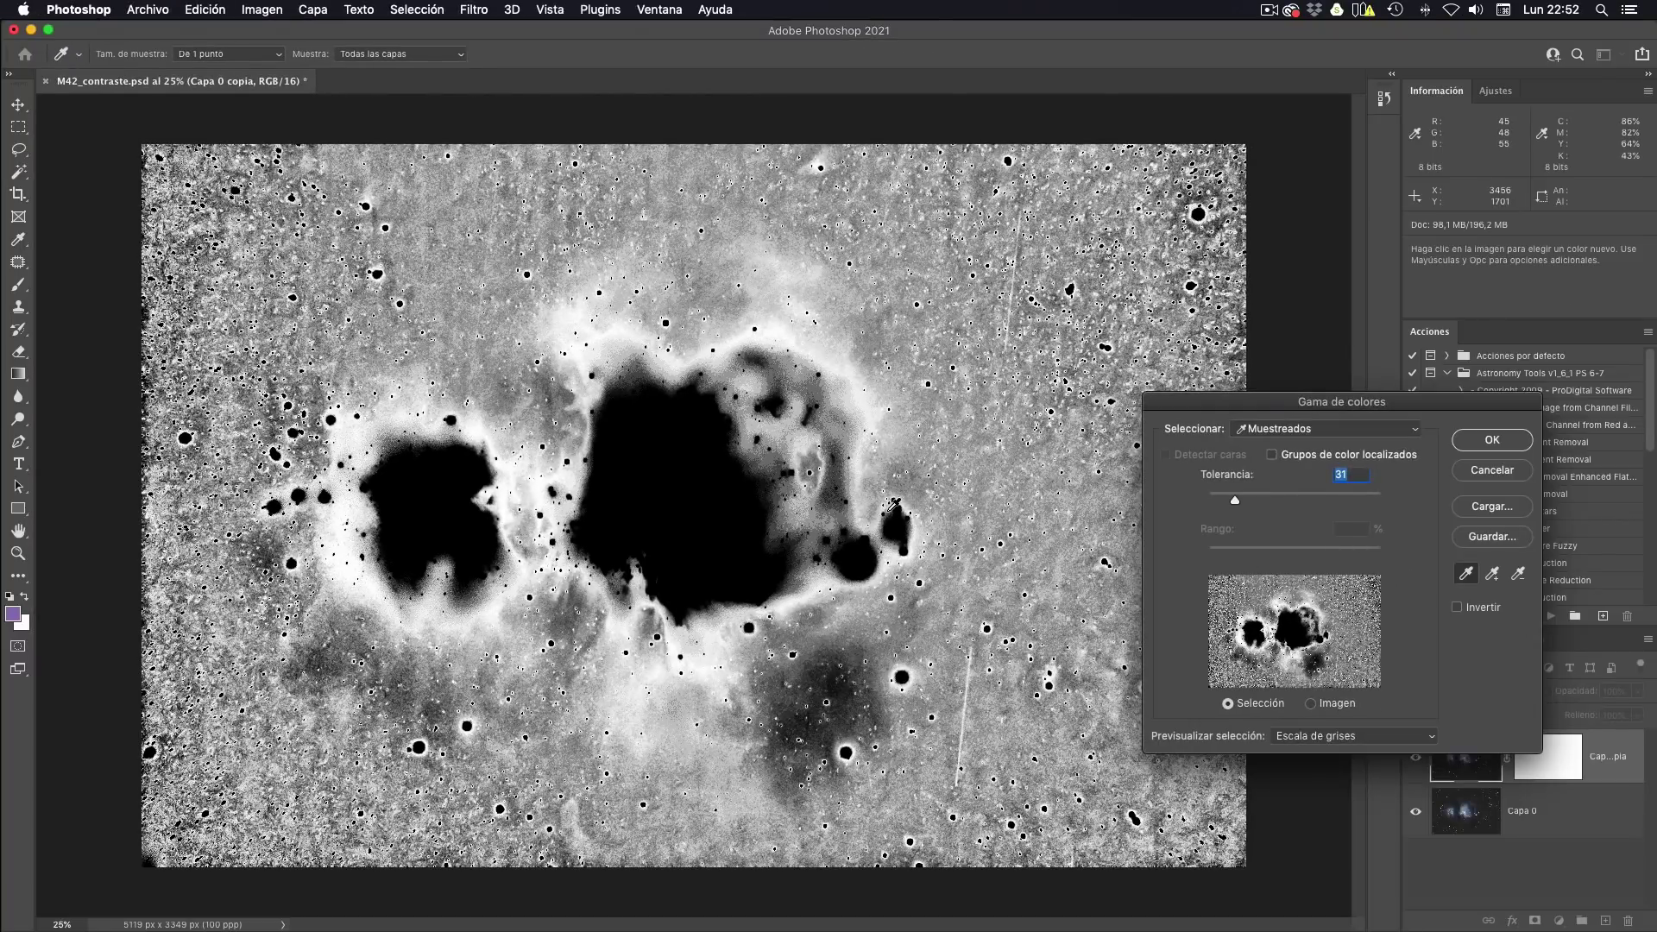
{"action": "left_click", "coordinate": [1413, 434]}
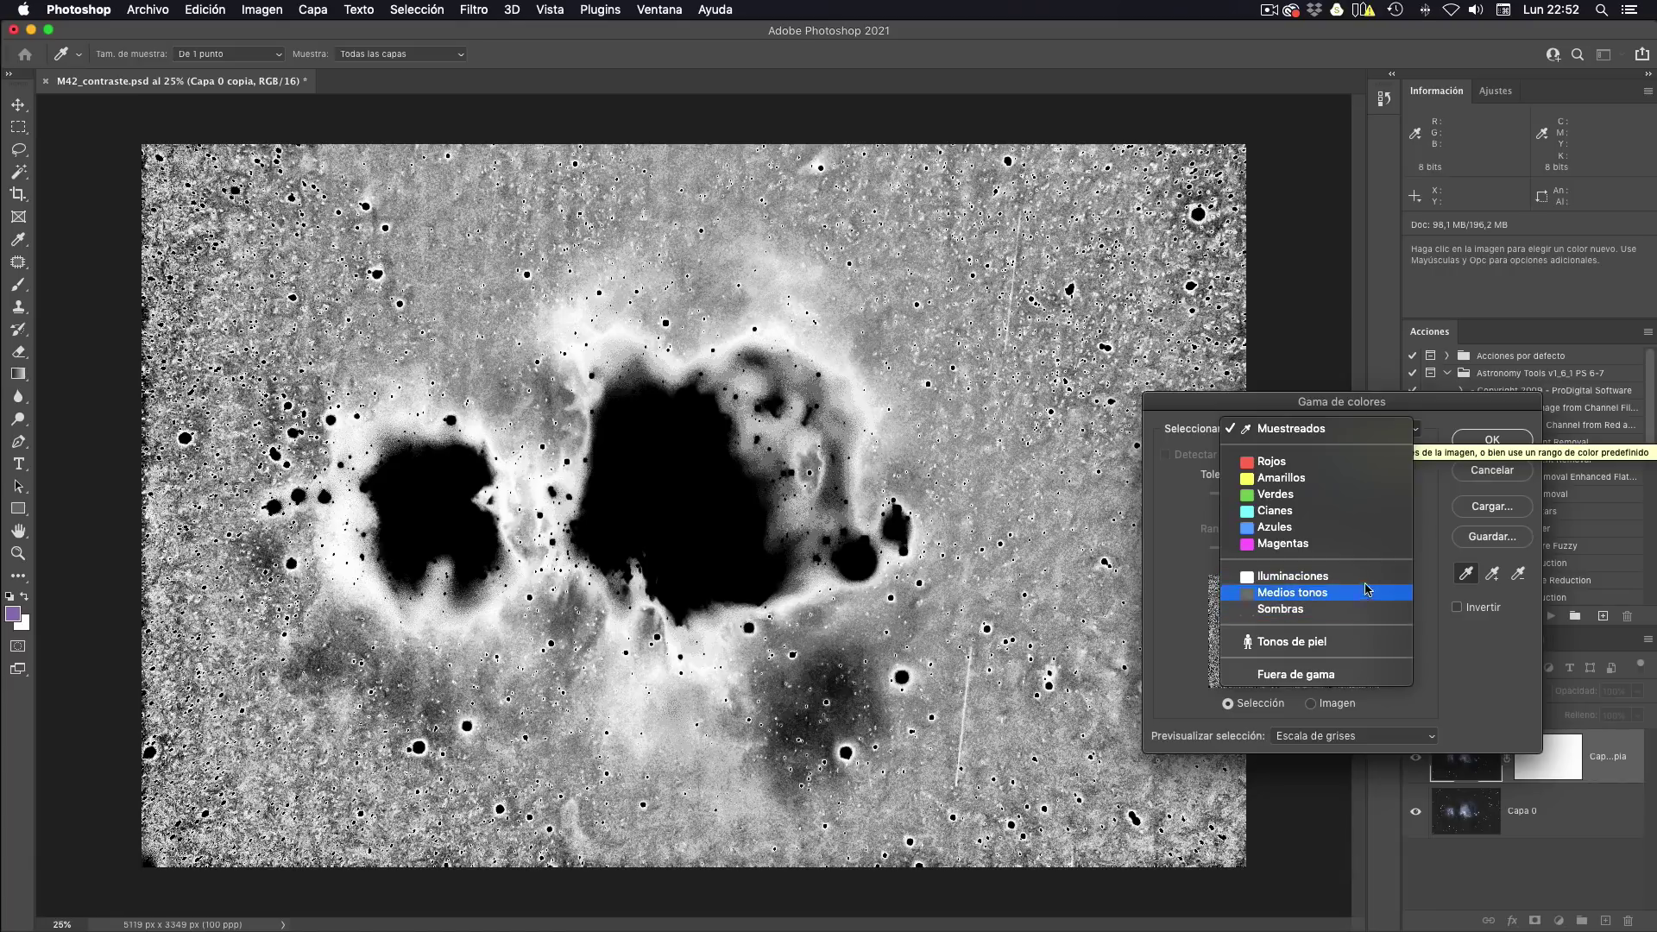
{"action": "left_click", "coordinate": [1366, 586]}
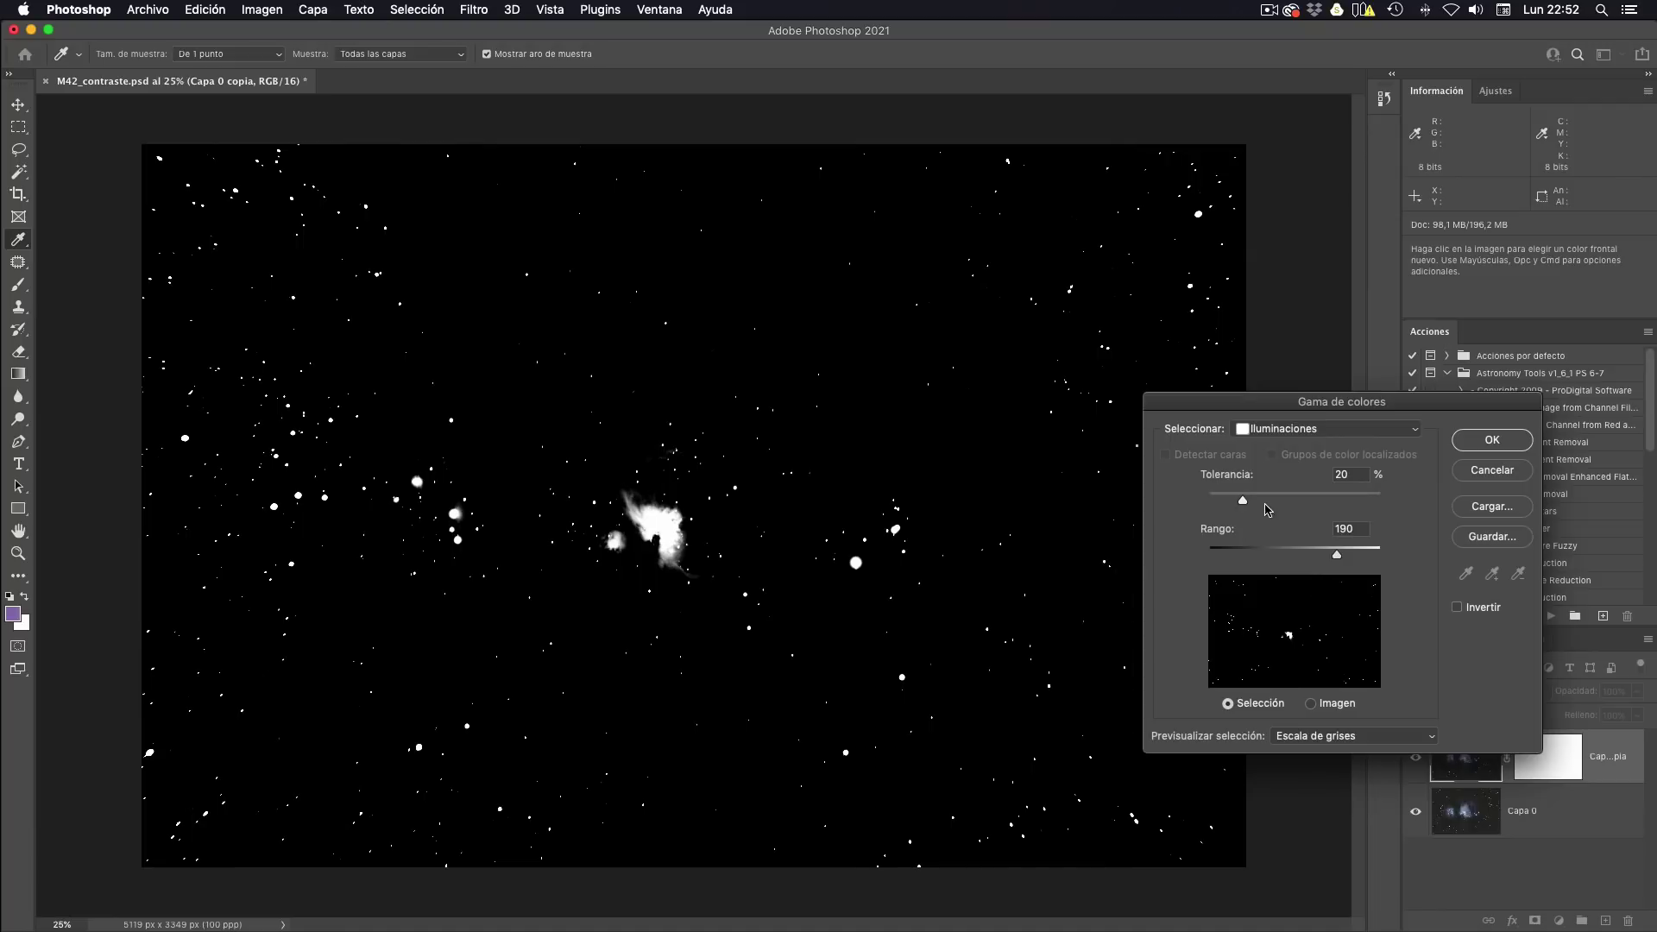
{"action": "left_click_drag", "start_coordinate": [1243, 500], "coordinate": [1354, 502]}
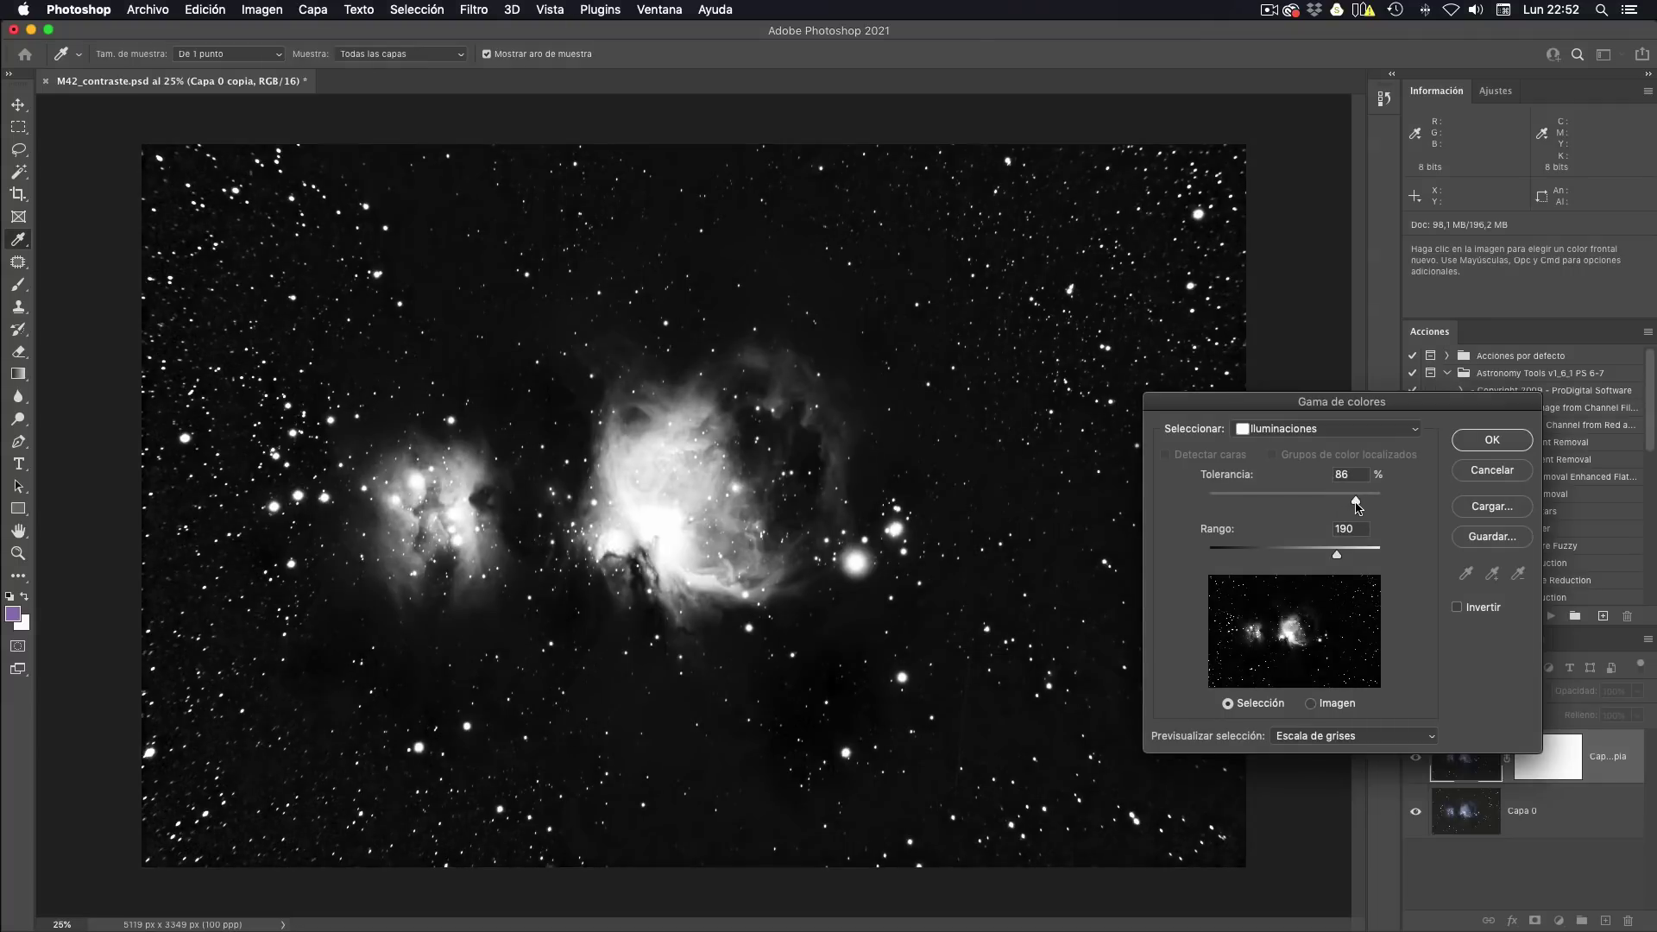
{"action": "left_click_drag", "start_coordinate": [1355, 500], "coordinate": [1353, 500]}
{"action": "left_click", "coordinate": [1458, 609]}
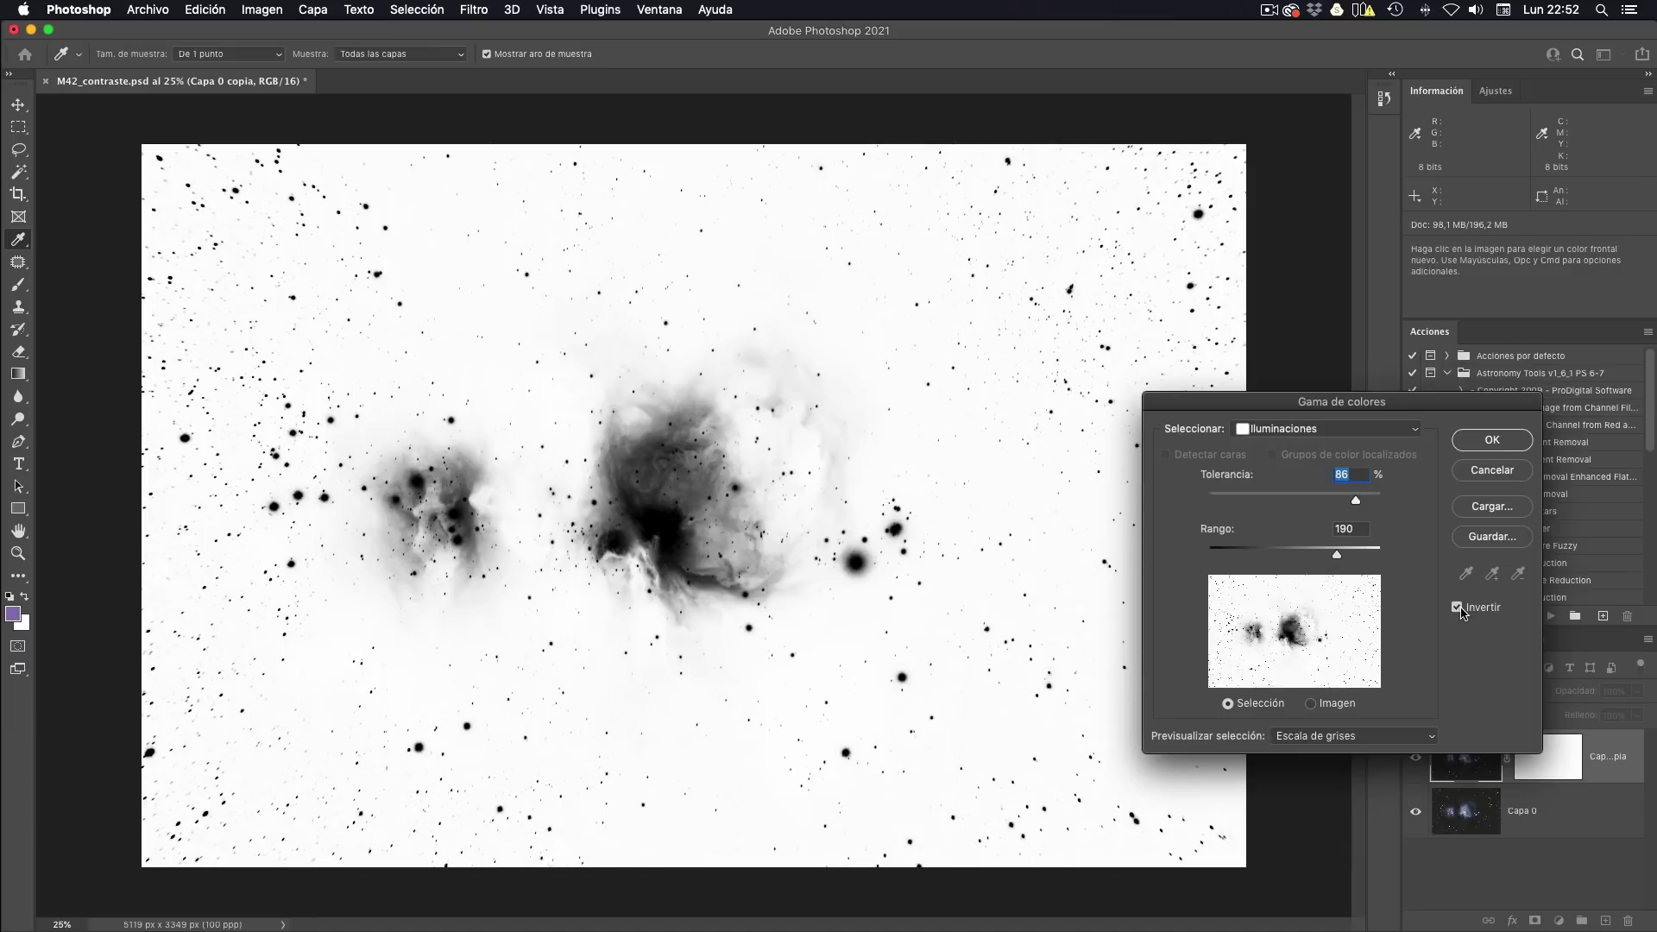
{"action": "left_click", "coordinate": [1458, 608]}
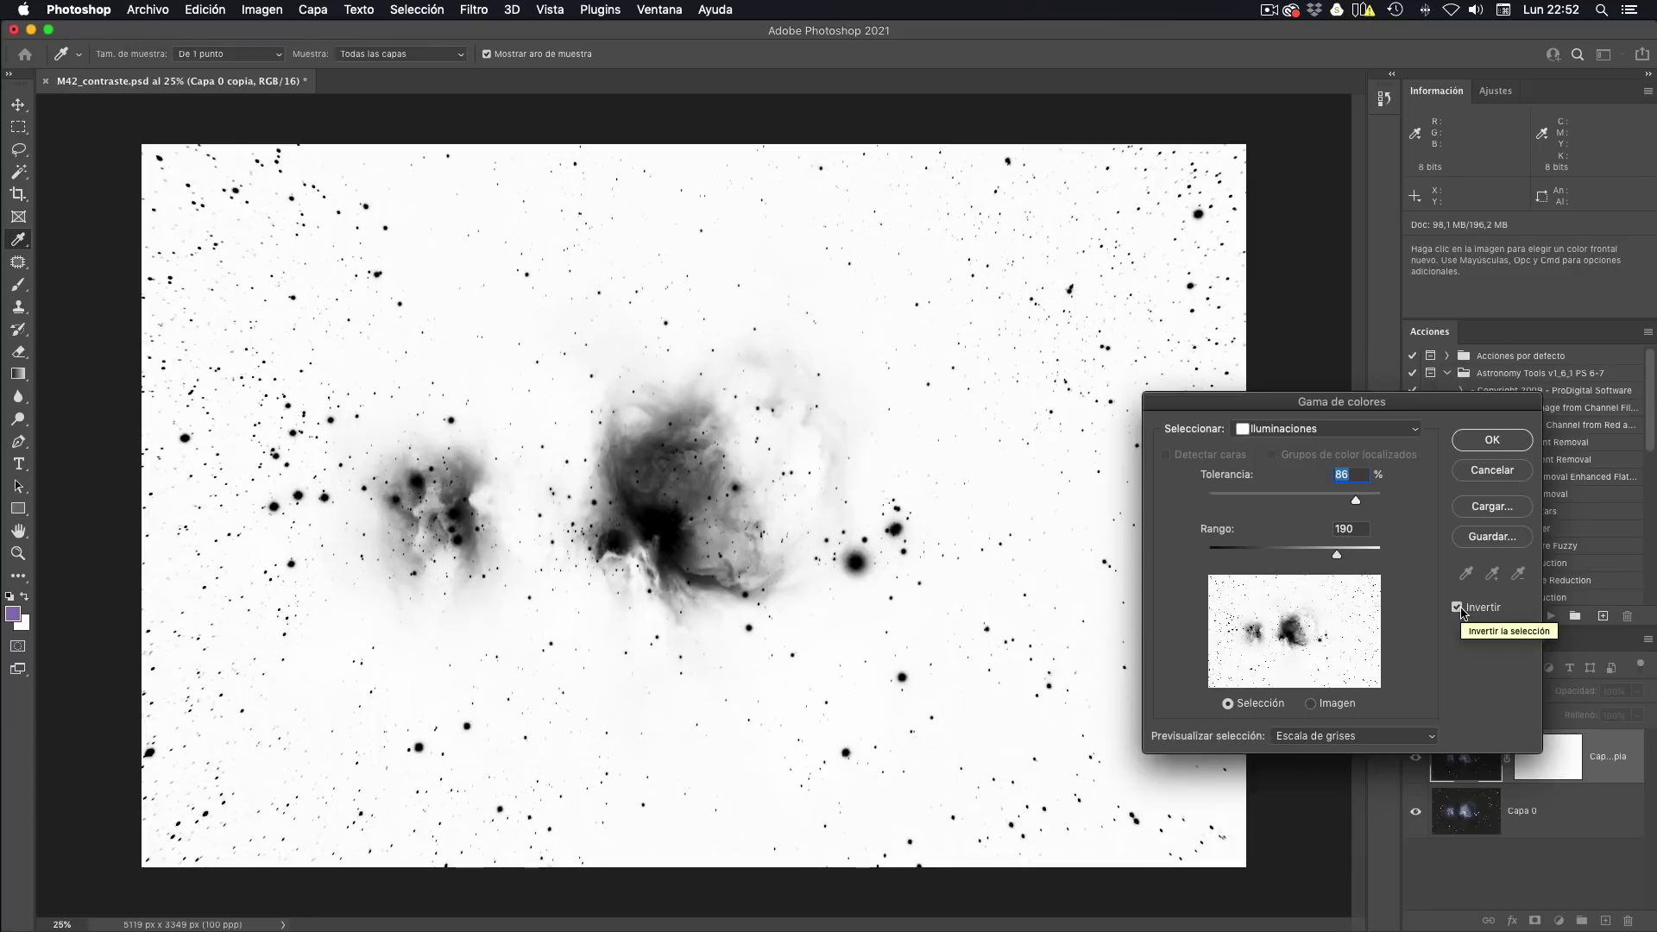
{"action": "left_click", "coordinate": [1459, 608]}
{"action": "left_click_drag", "start_coordinate": [1355, 500], "coordinate": [1365, 501]}
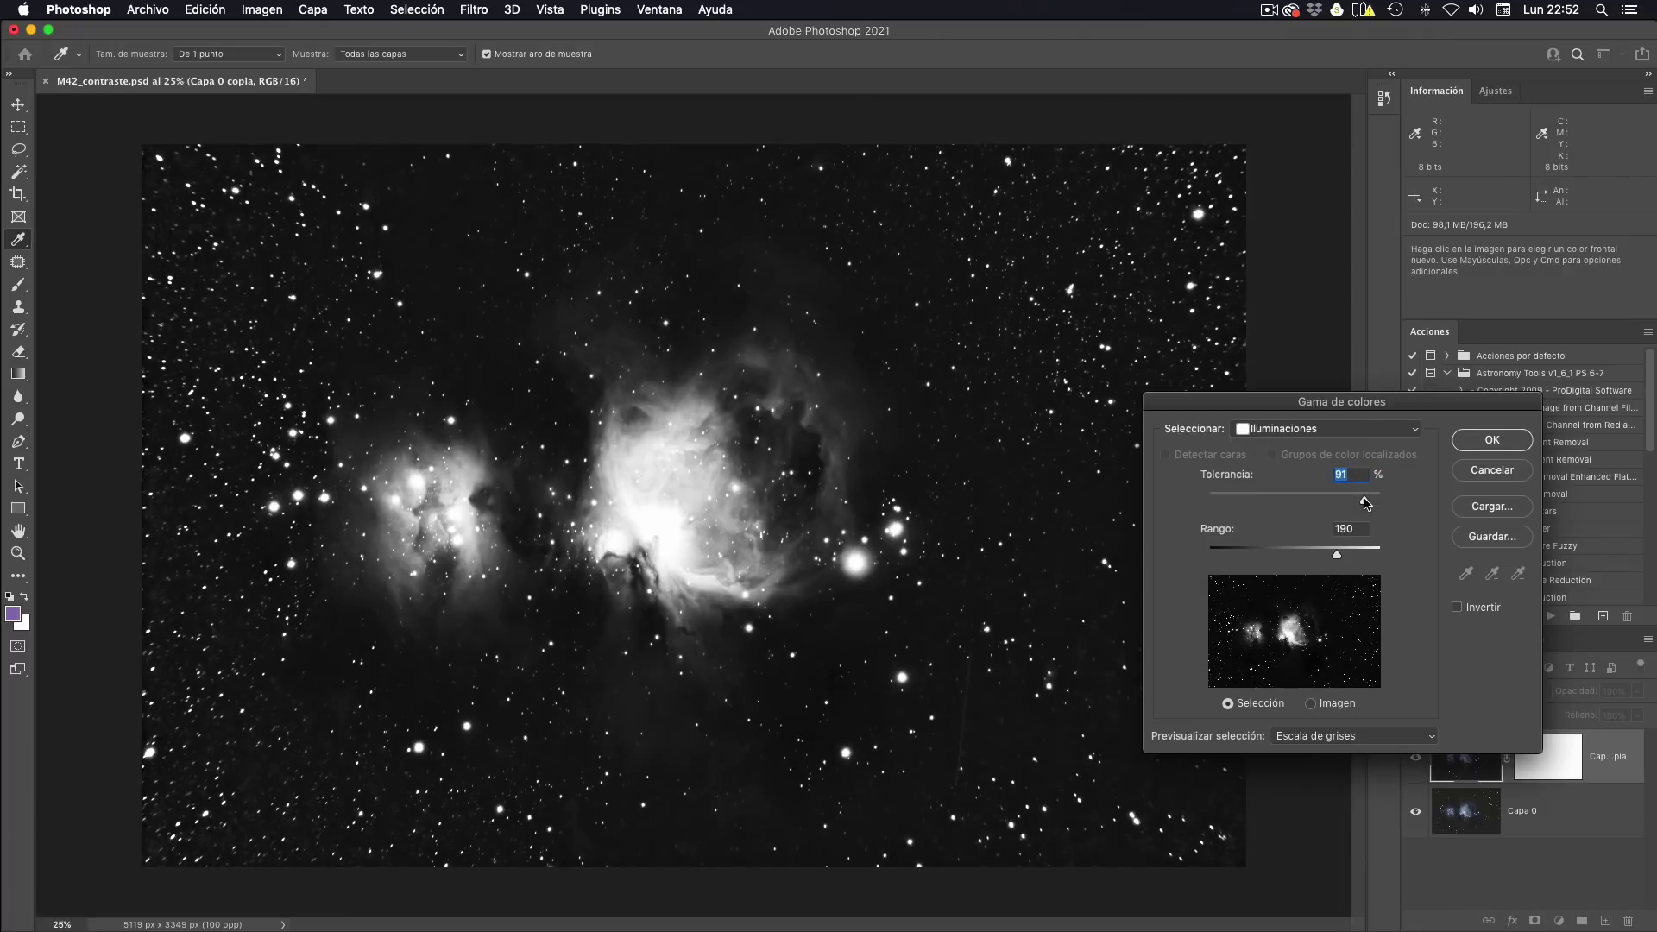
{"action": "left_click_drag", "start_coordinate": [1337, 554], "coordinate": [1337, 556]}
{"action": "left_click", "coordinate": [1523, 441]}
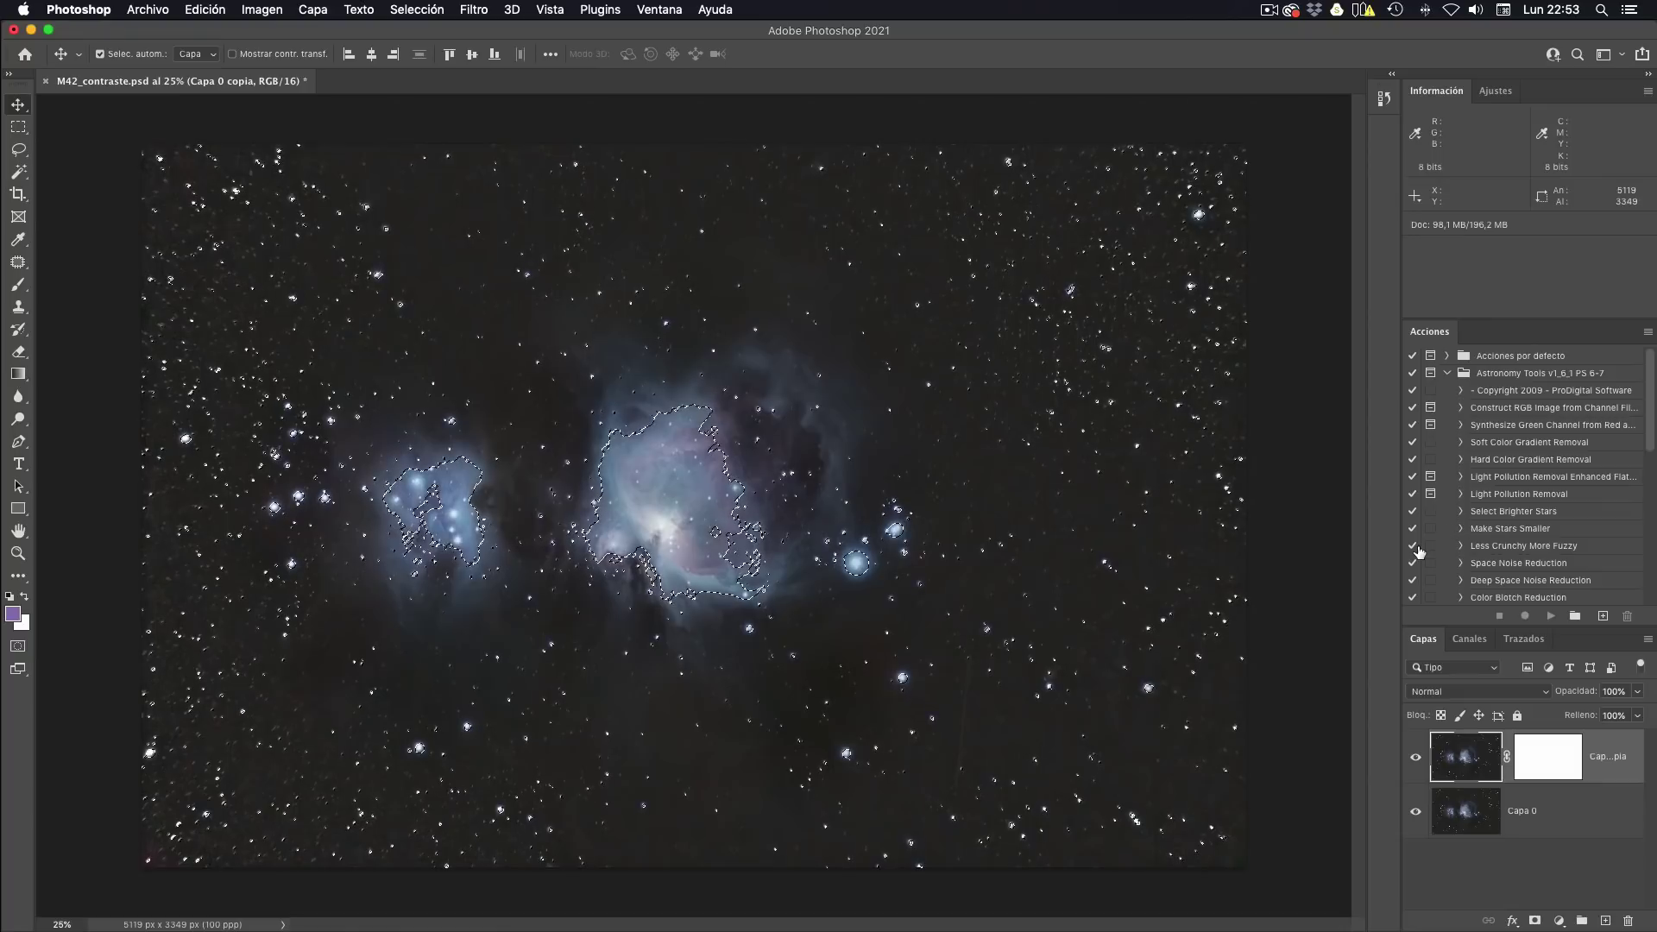
Refine the selection with Suavizado 13, Suavizar 3.9 px, Contraste 8%, then target the layer mask.
{"action": "left_click", "coordinate": [419, 10]}
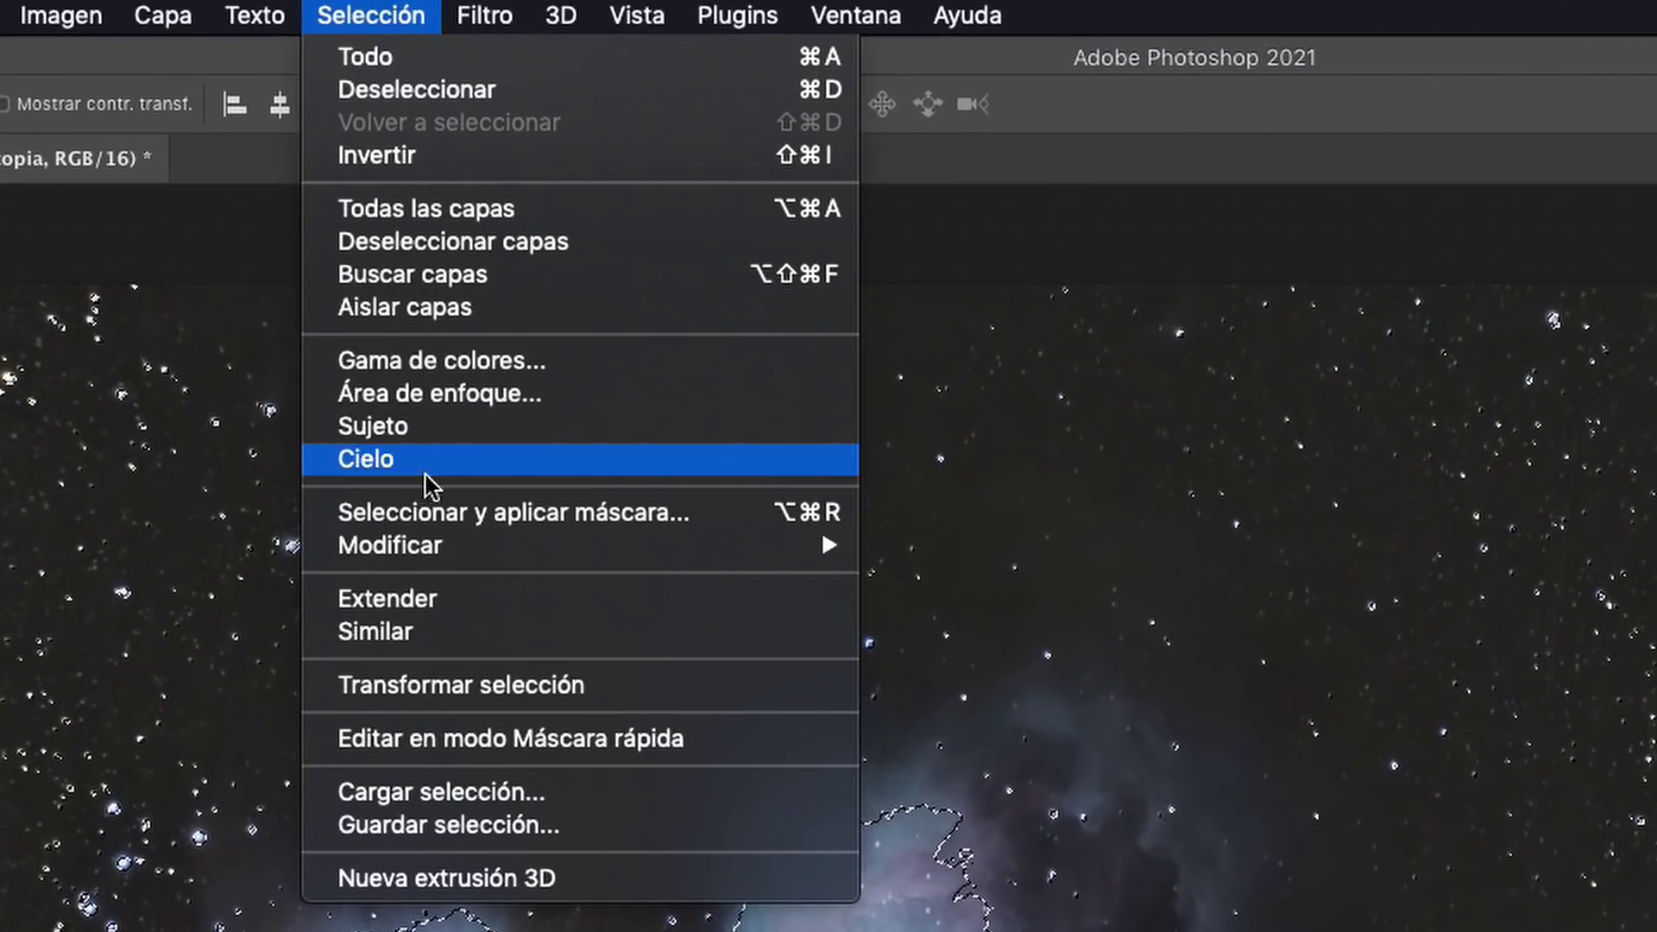
{"action": "left_click", "coordinate": [432, 512]}
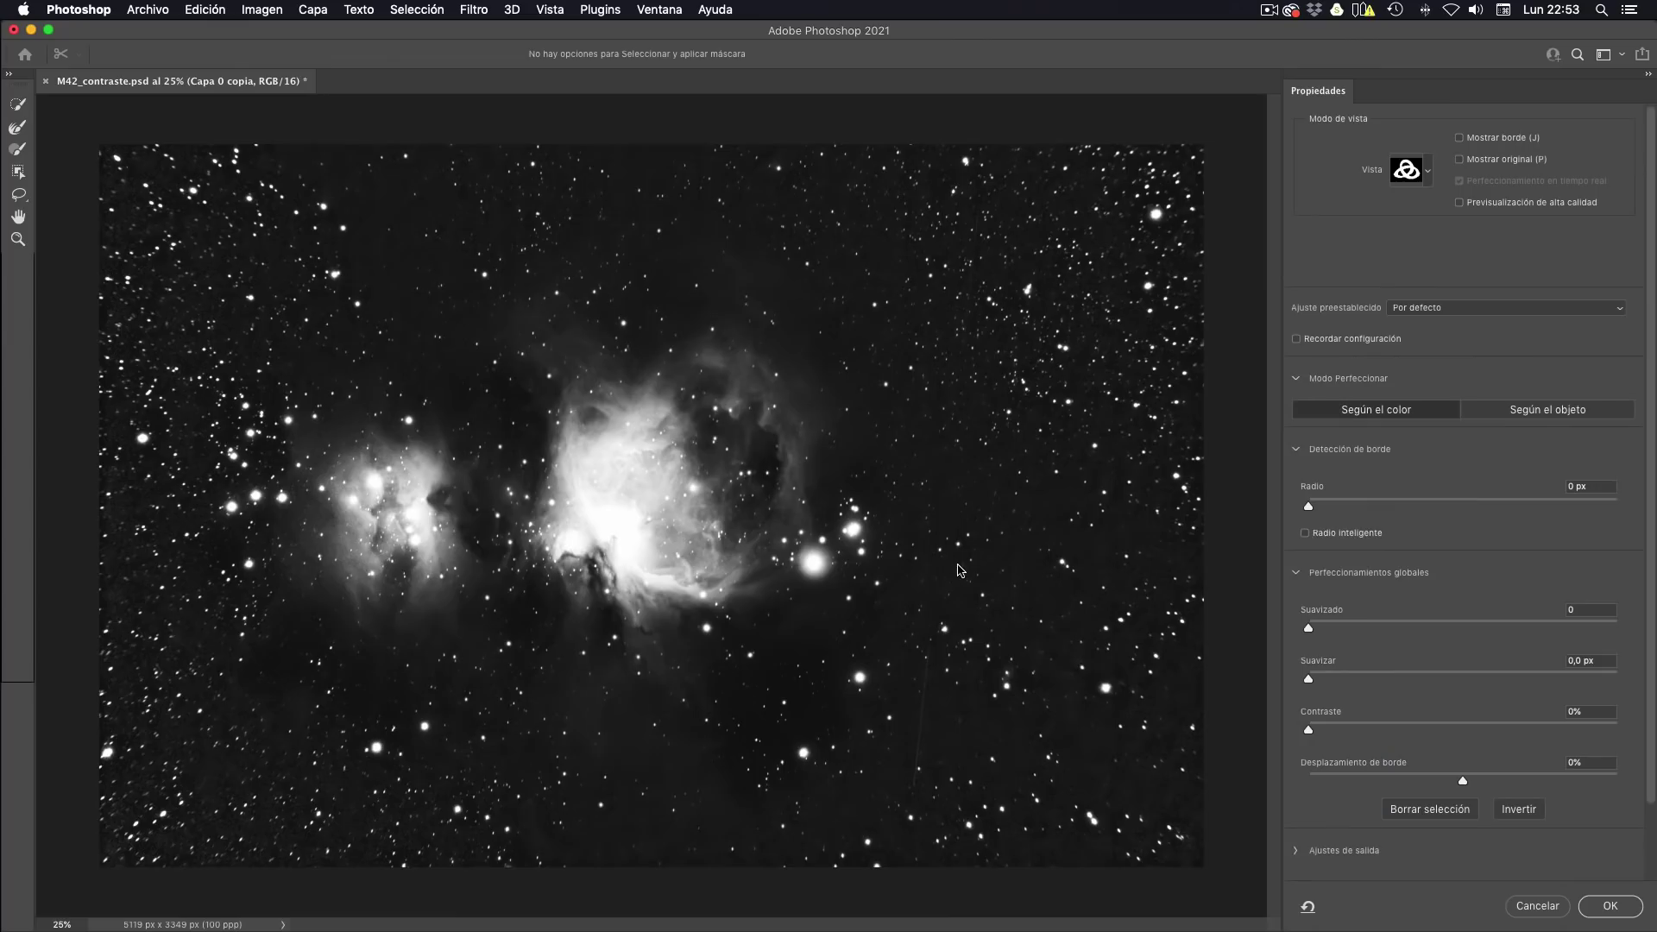
{"action": "mouse_move", "coordinate": [1308, 628]}
{"action": "left_mouse_down"}
{"action": "mouse_move", "coordinate": [1351, 630]}
{"action": "mouse_move", "coordinate": [1352, 682]}
{"action": "mouse_move", "coordinate": [1375, 685]}
{"action": "left_mouse_up"}
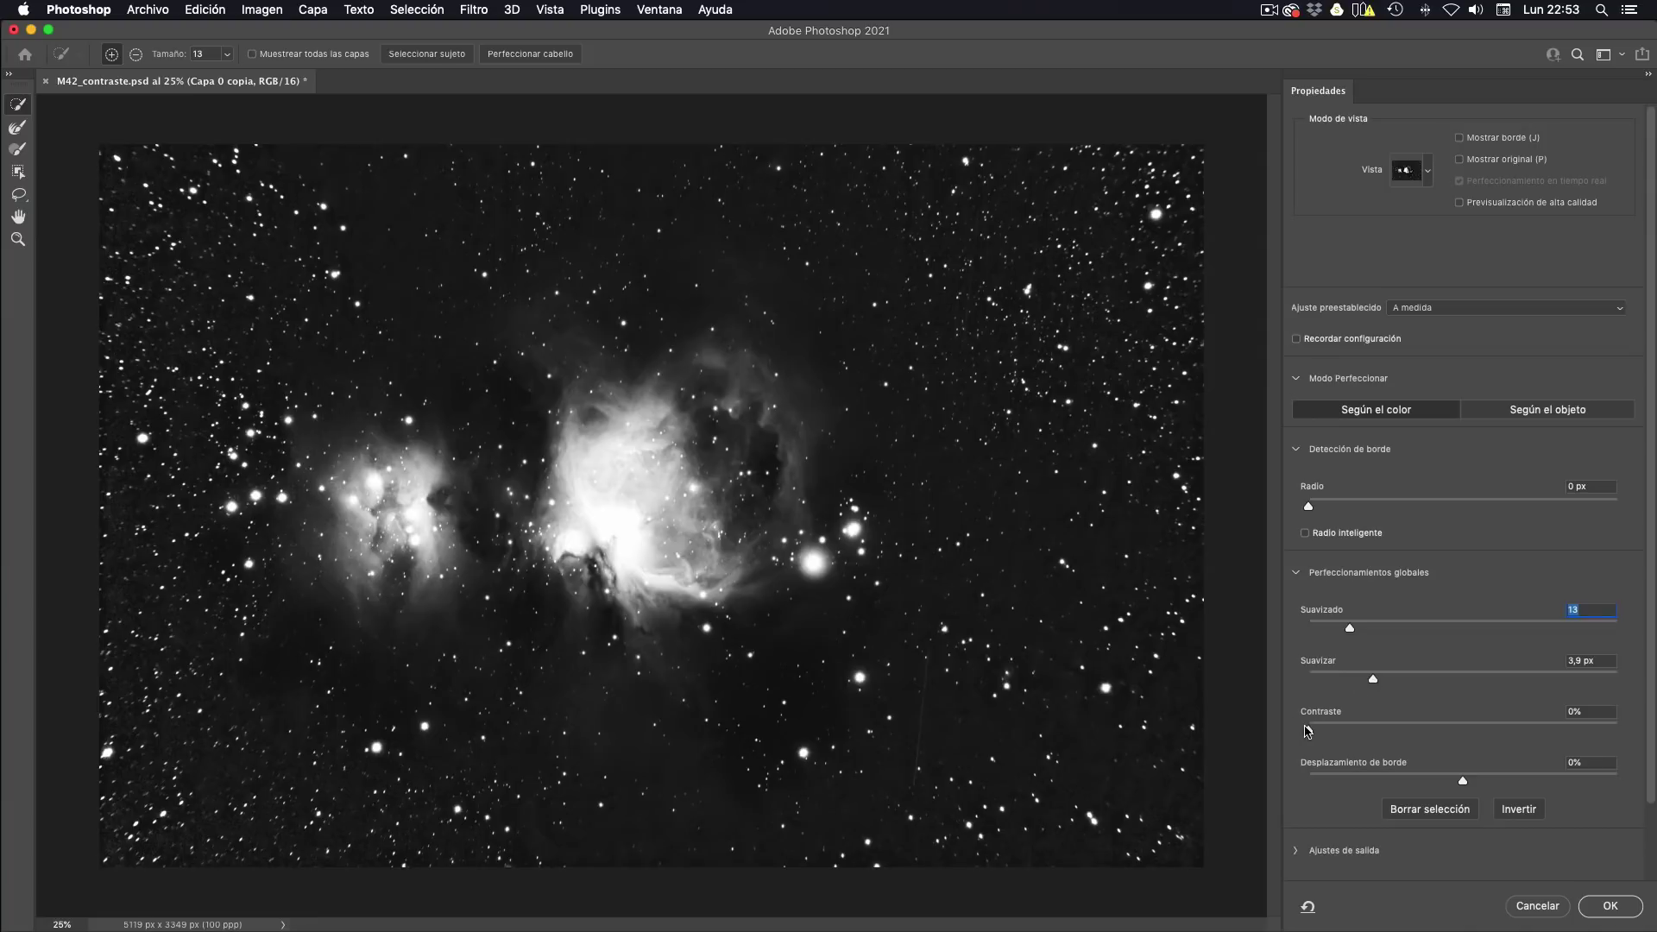
{"action": "left_click_drag", "start_coordinate": [1309, 730], "coordinate": [1335, 733]}
{"action": "left_click", "coordinate": [1611, 905]}
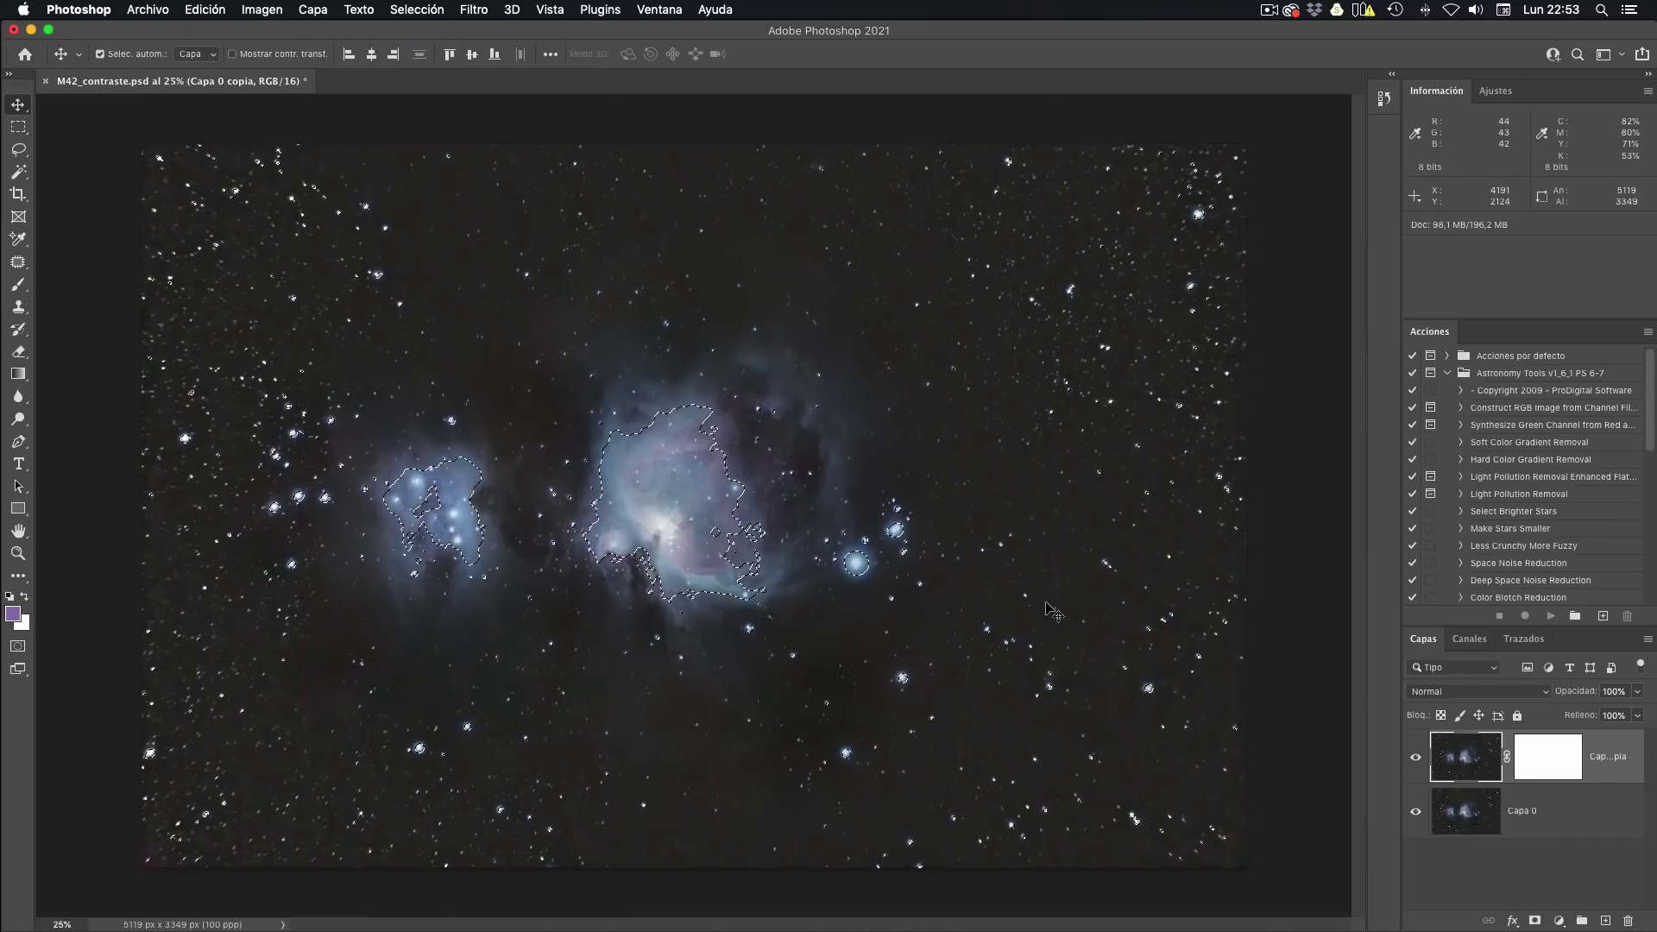
{"action": "key", "text": "super+backslash"}
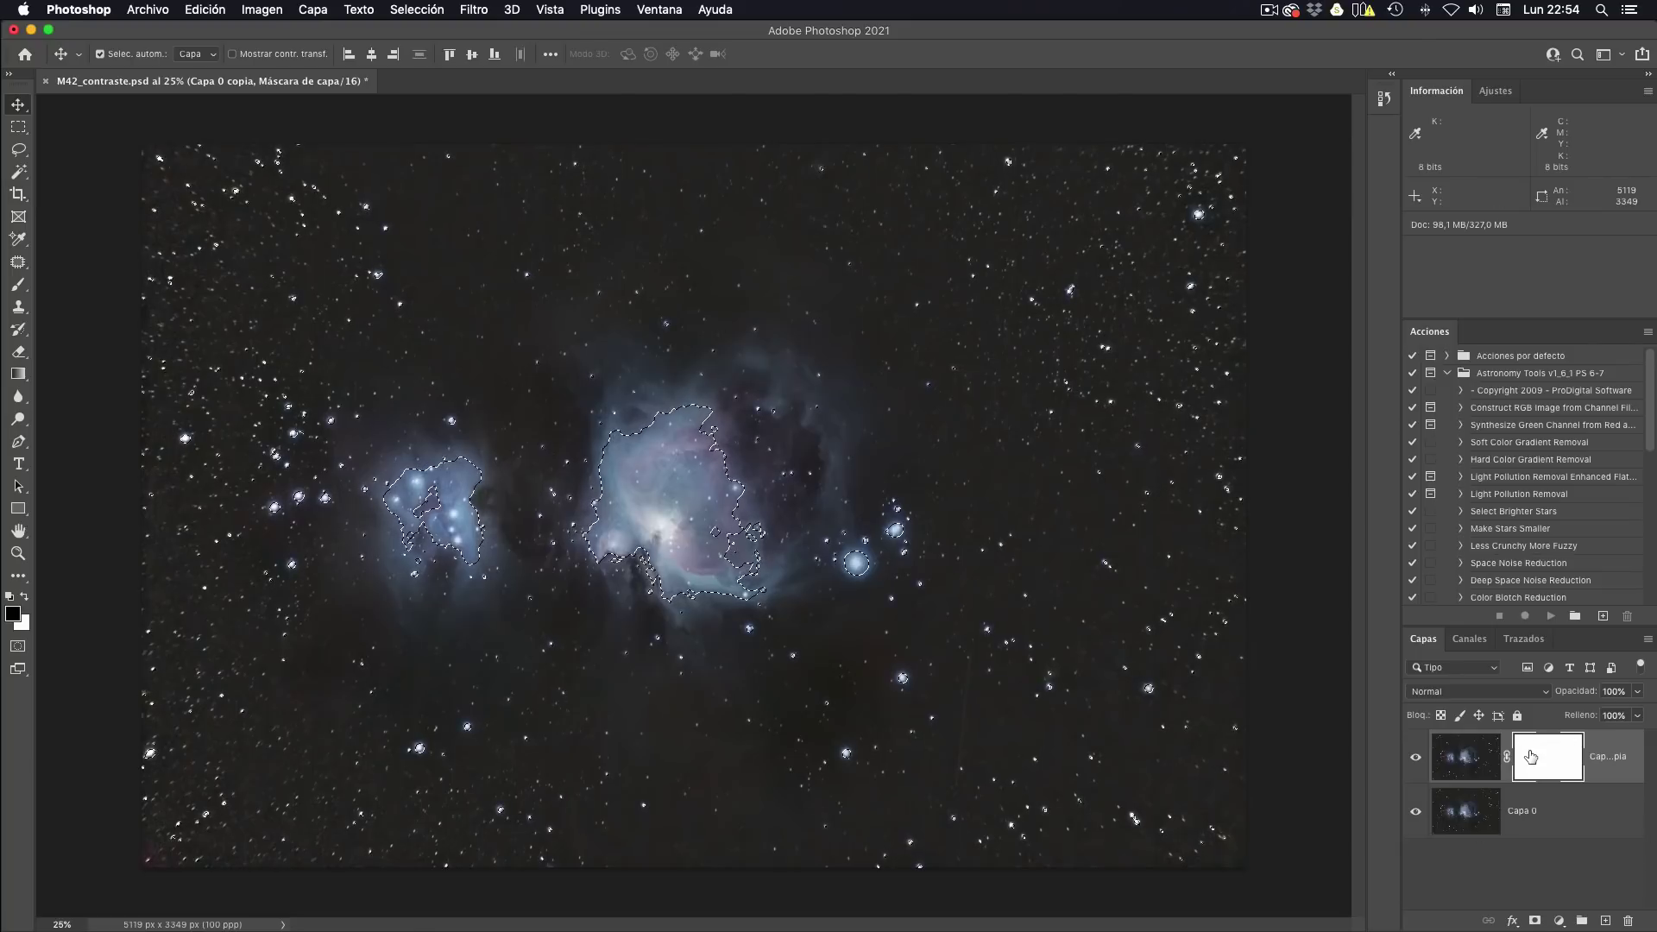
Delete the plain white mask and add a new mask built from the highlights selection.
{"action": "left_click_drag", "start_coordinate": [1530, 757], "coordinate": [1623, 923]}
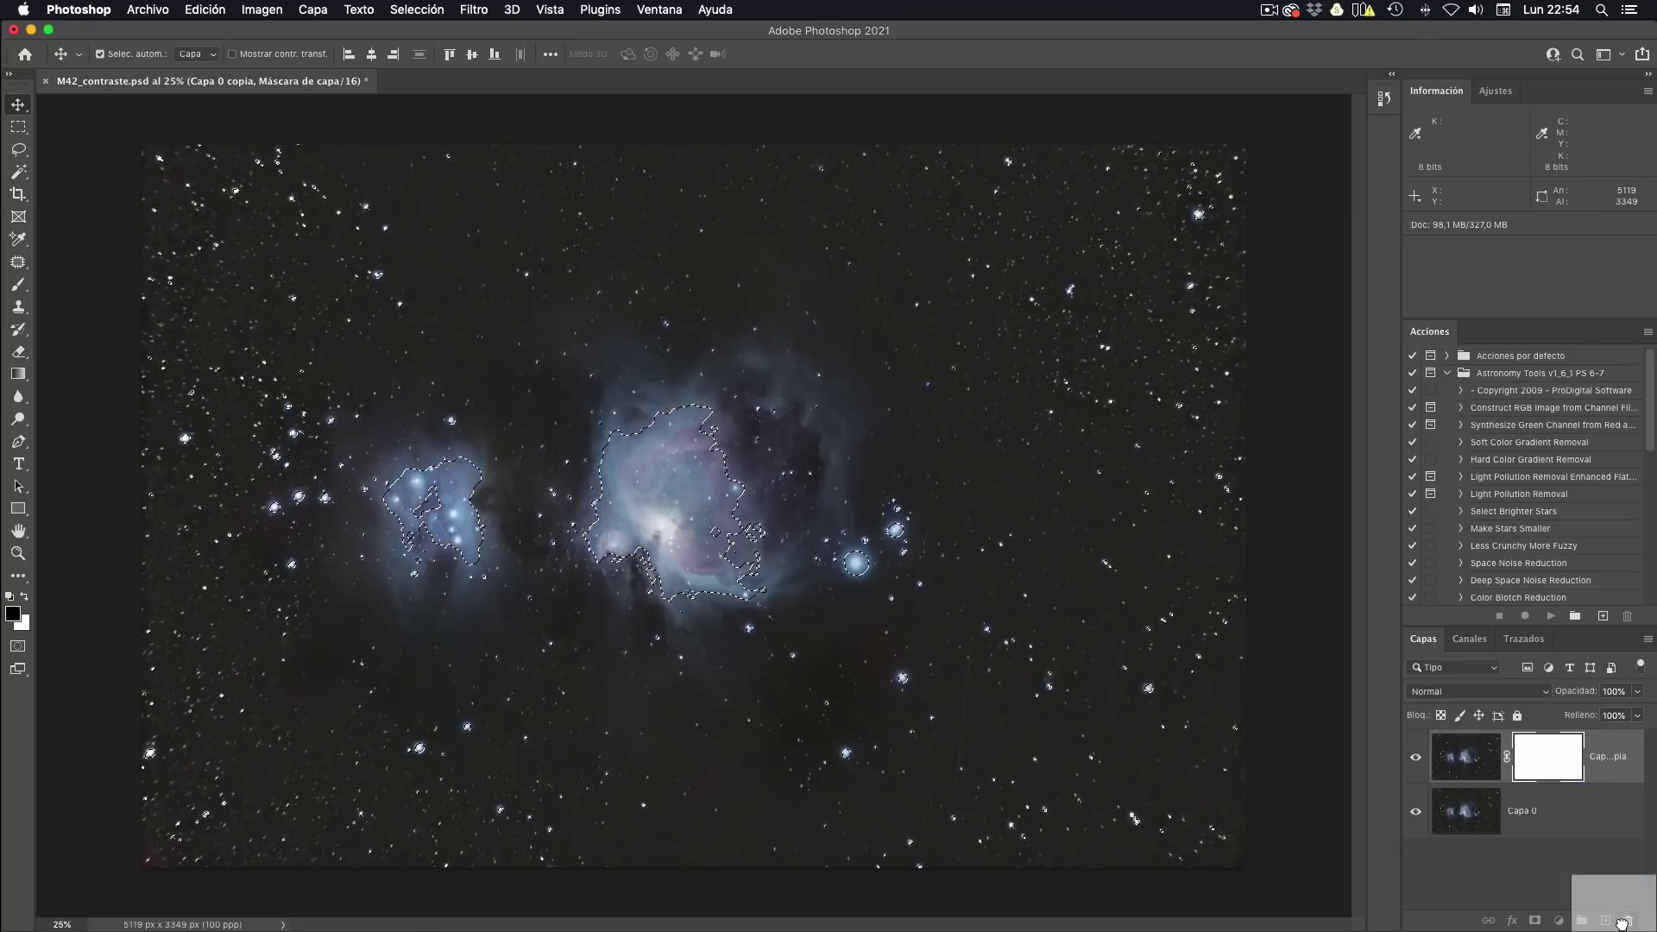
{"action": "left_click", "coordinate": [786, 328]}
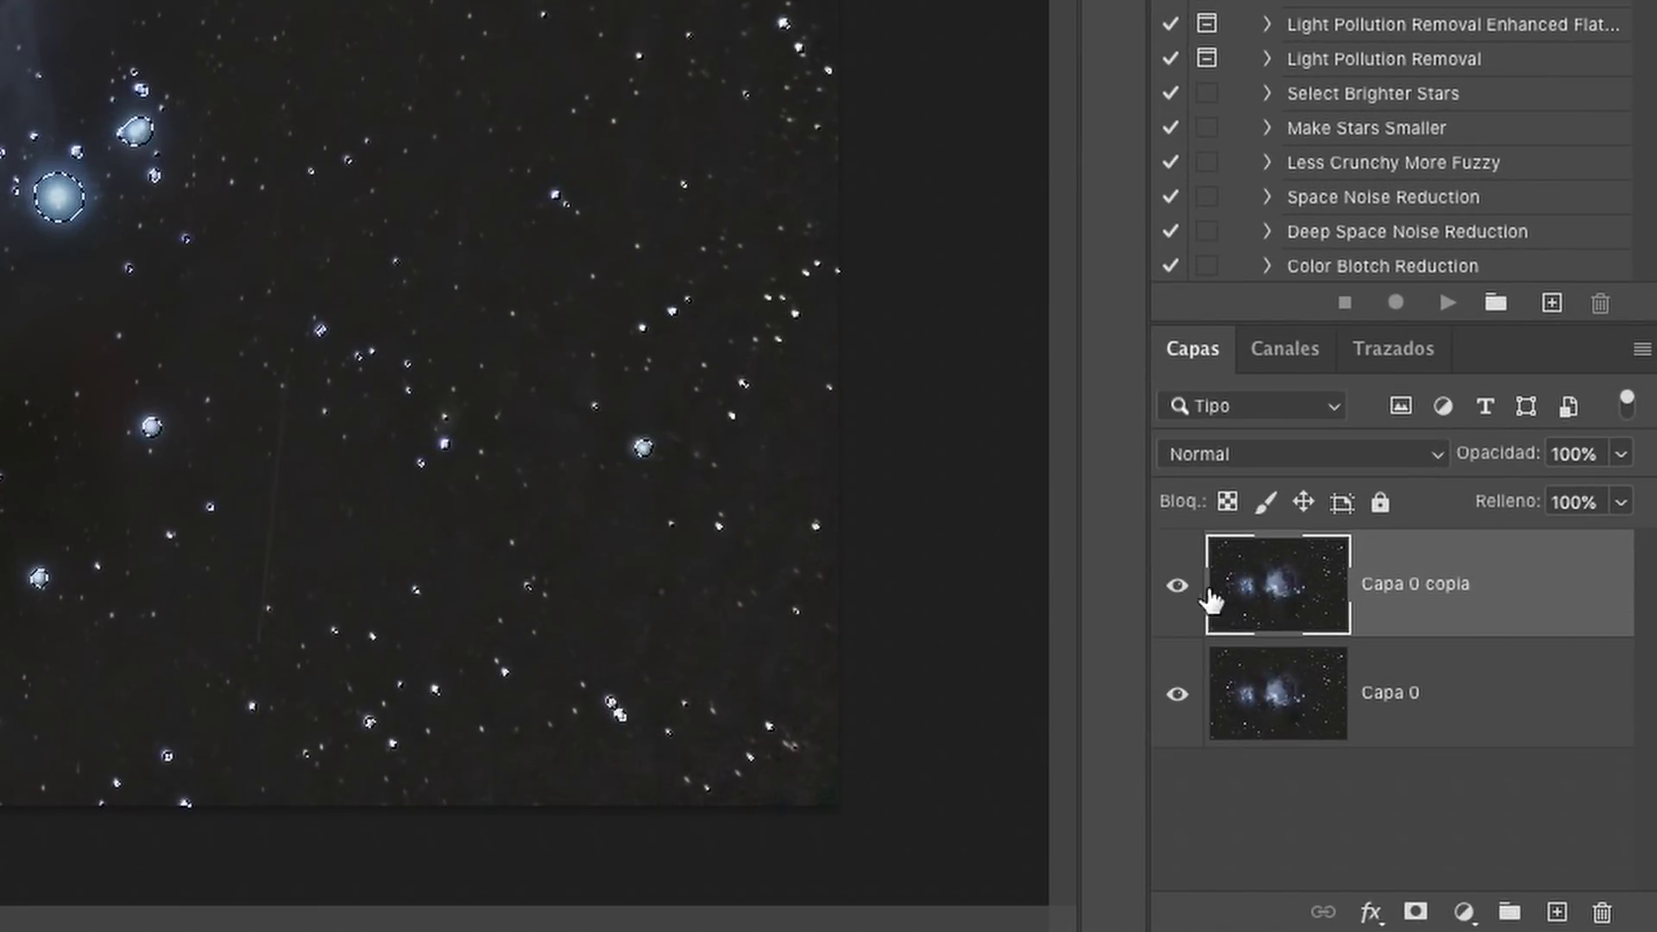
{"action": "left_click", "coordinate": [1416, 913]}
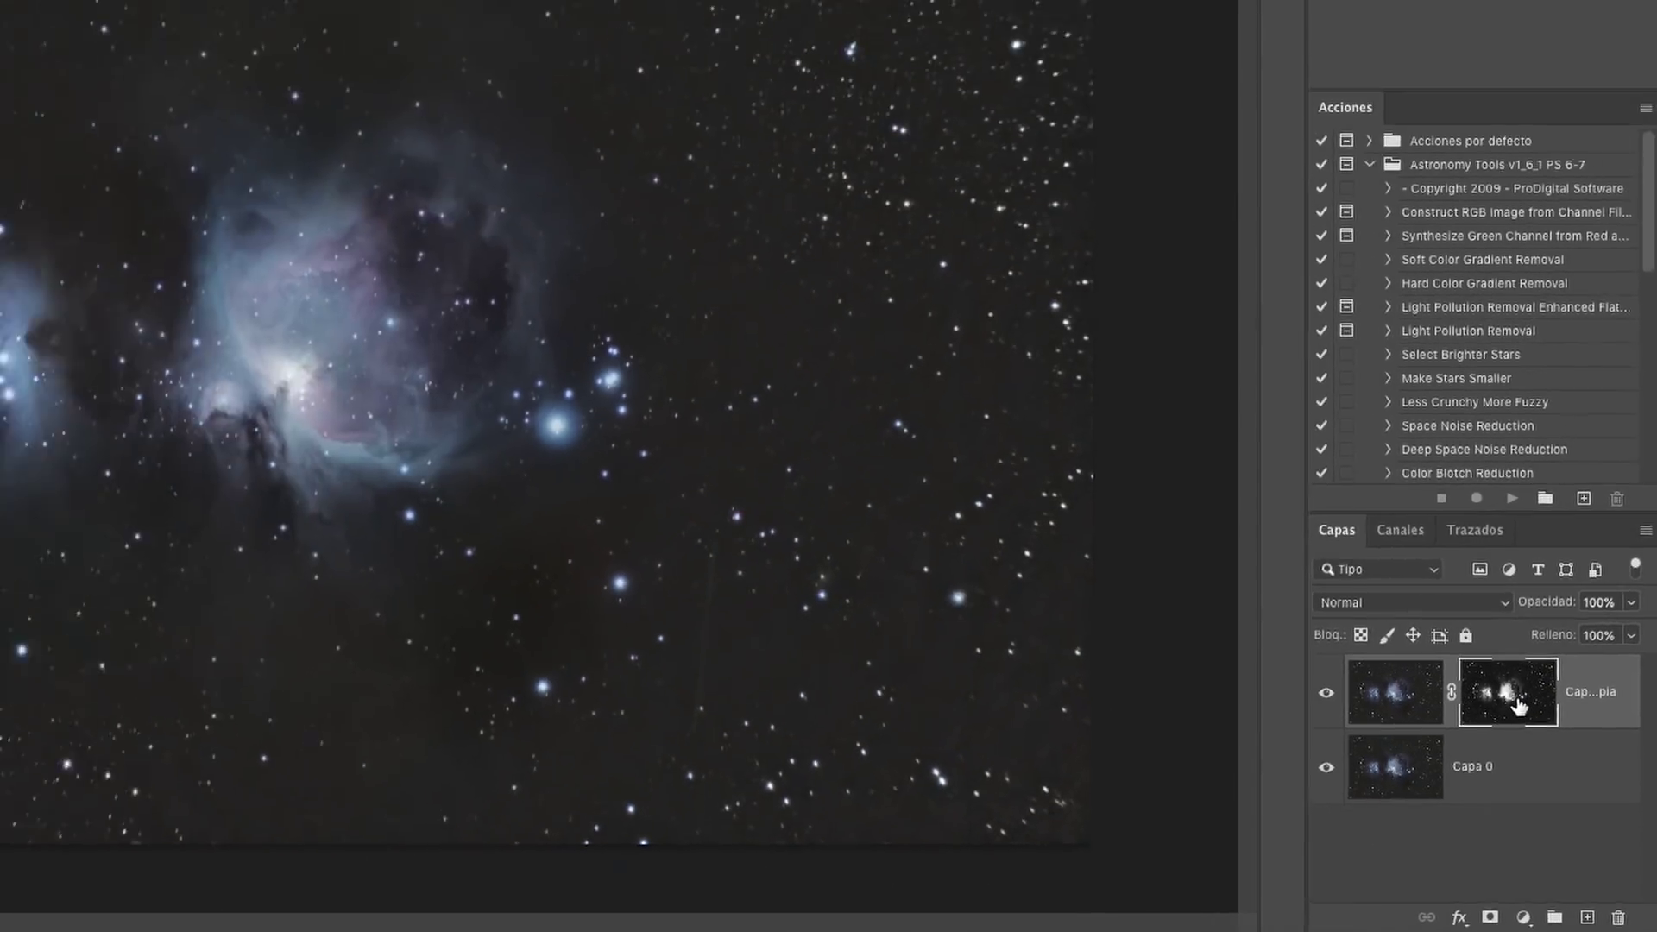
Toggle the mask view against the colour image, then target Capa 0 copia's image again.
{"action": "left_click", "coordinate": [1556, 766], "text": "alt"}
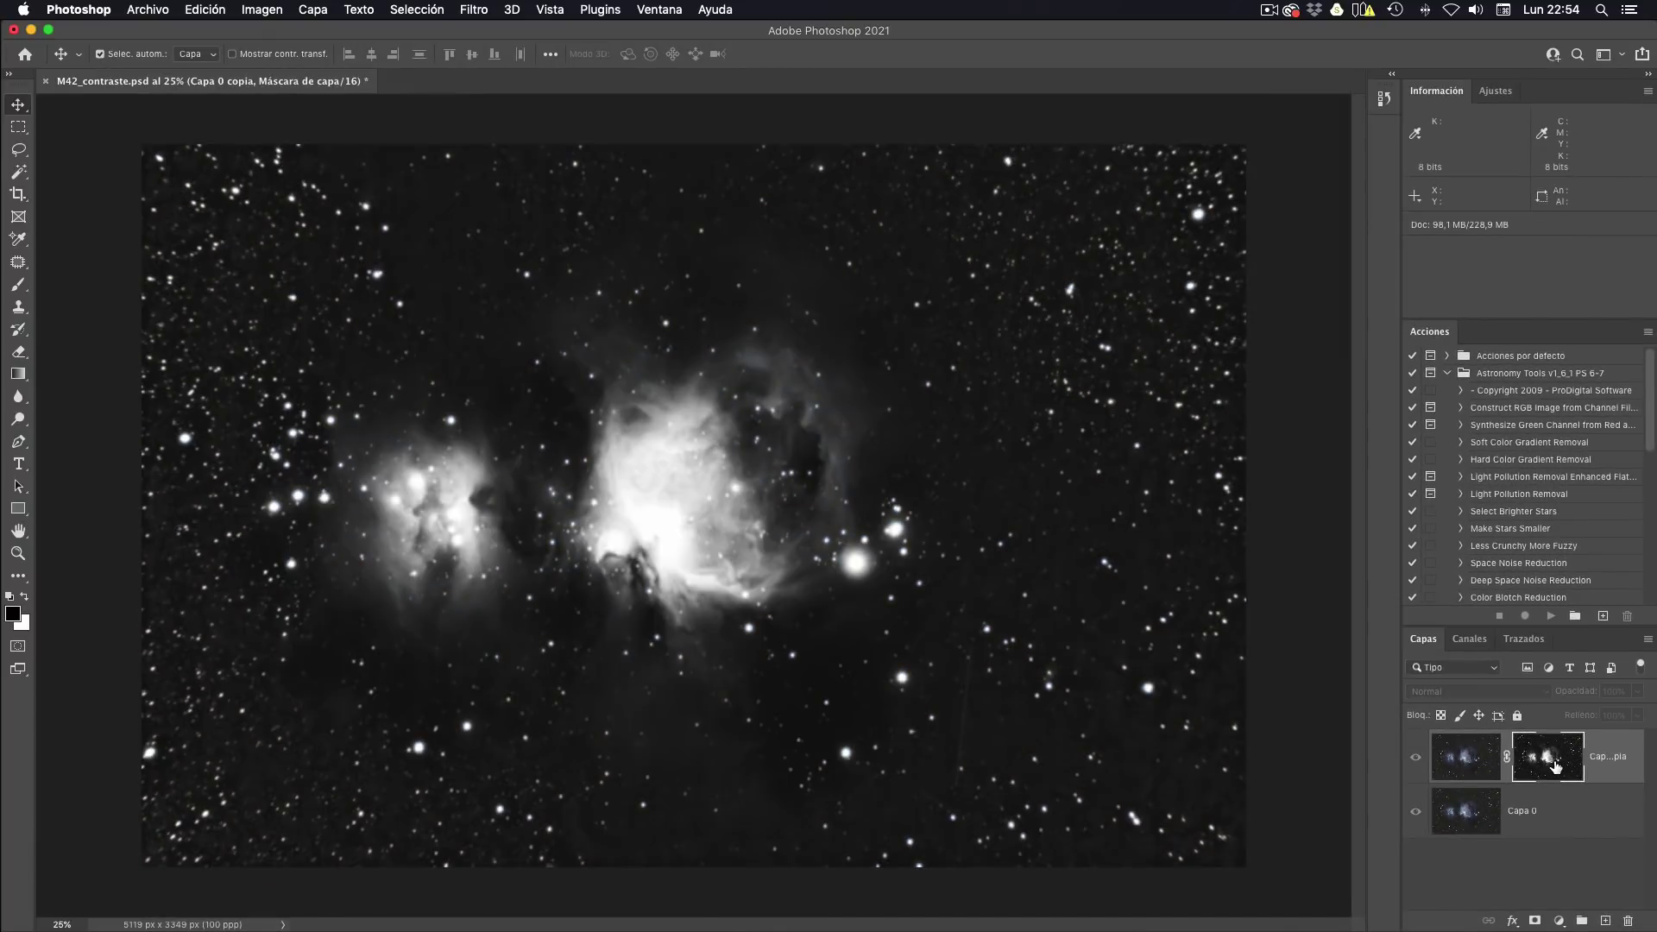
{"action": "left_click", "coordinate": [1556, 766], "text": "alt"}
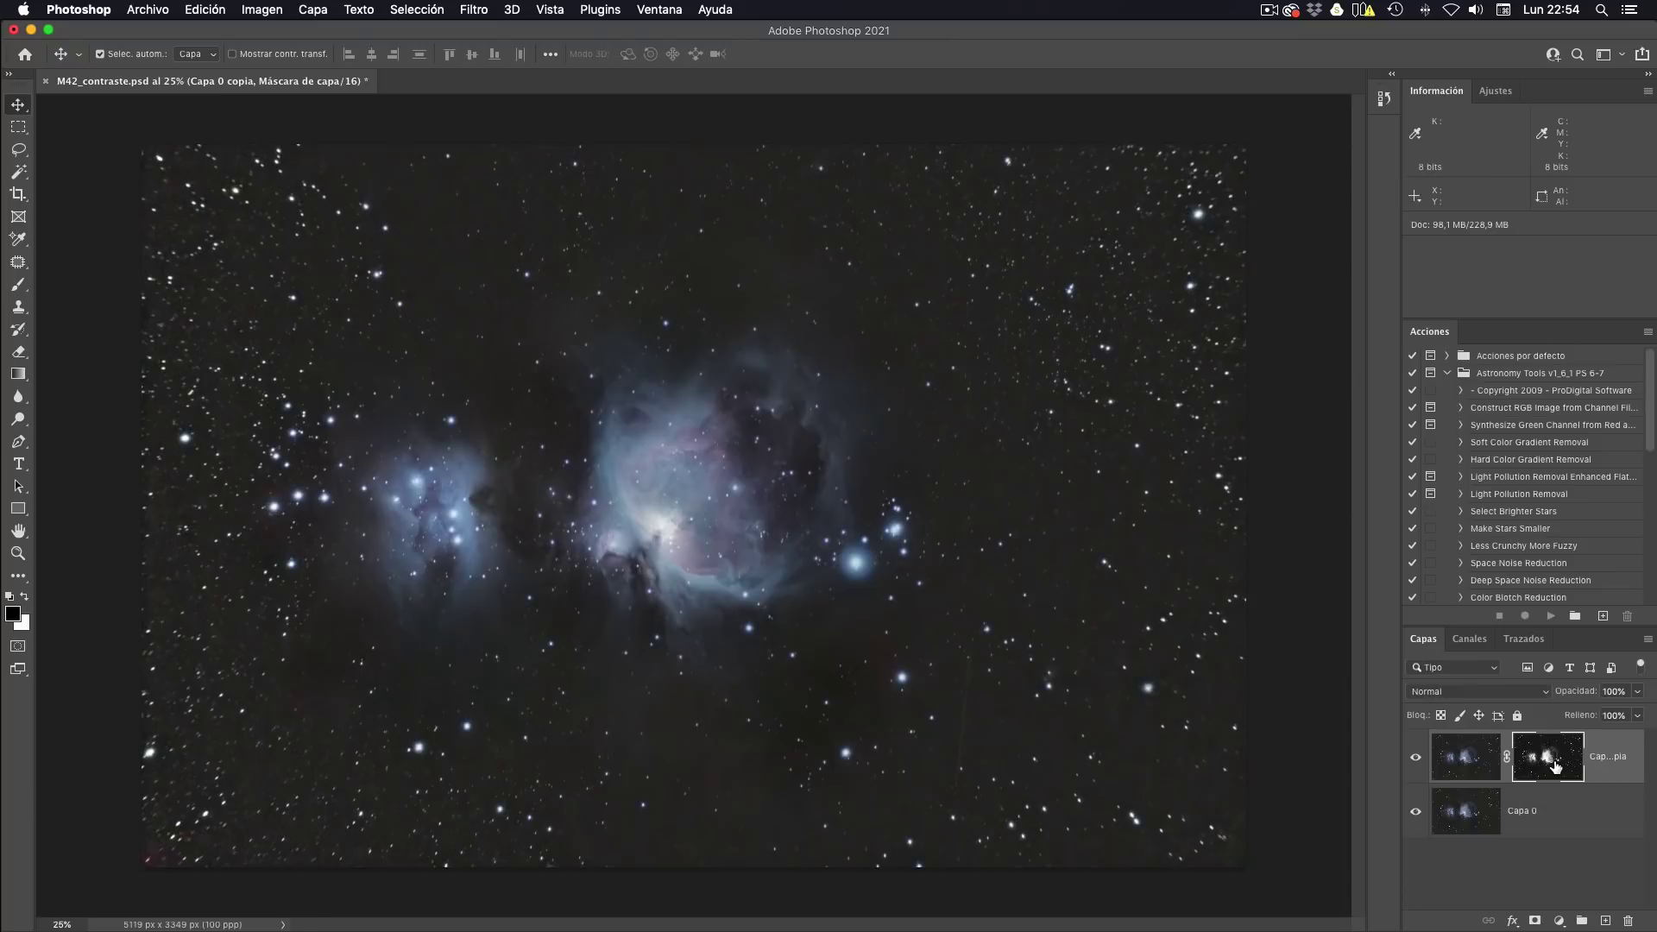
{"action": "left_click", "coordinate": [1556, 766], "text": "alt"}
{"action": "left_click", "coordinate": [1555, 766], "text": "alt"}
{"action": "left_click", "coordinate": [1555, 766], "text": "alt"}
{"action": "left_click", "coordinate": [1475, 763]}
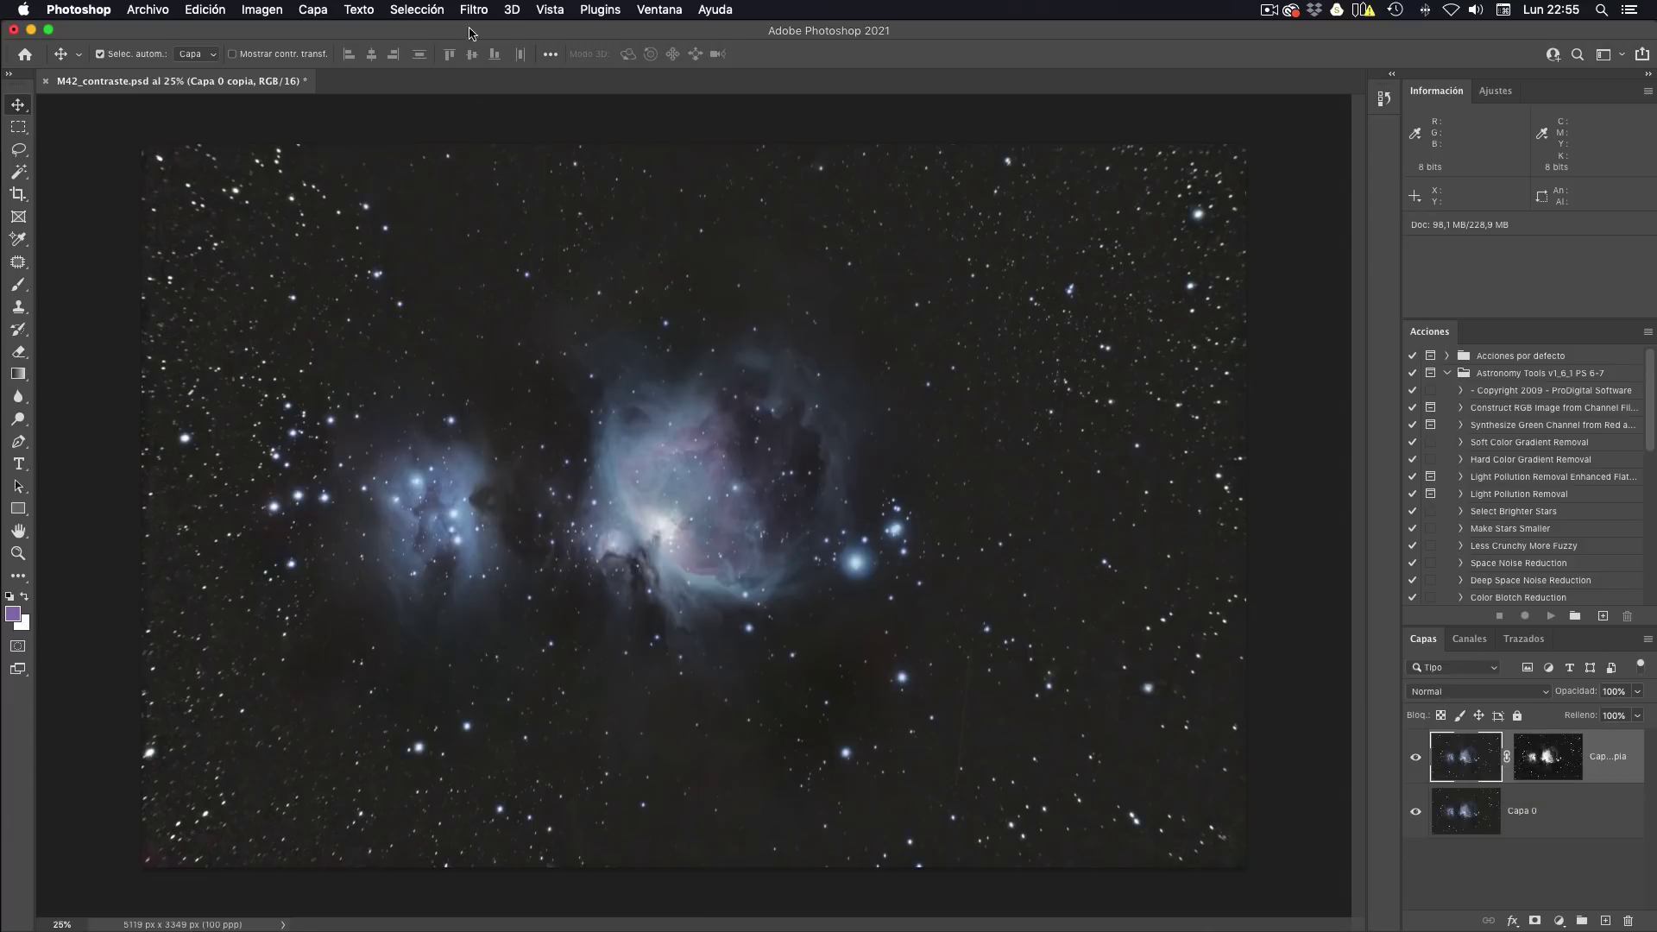
Apply Tono/saturación with Saturación +56 and Luminosidad +12 to Capa 0 copia, comparing the preview.
{"action": "left_click", "coordinate": [275, 10]}
{"action": "mouse_move", "coordinate": [273, 57]}
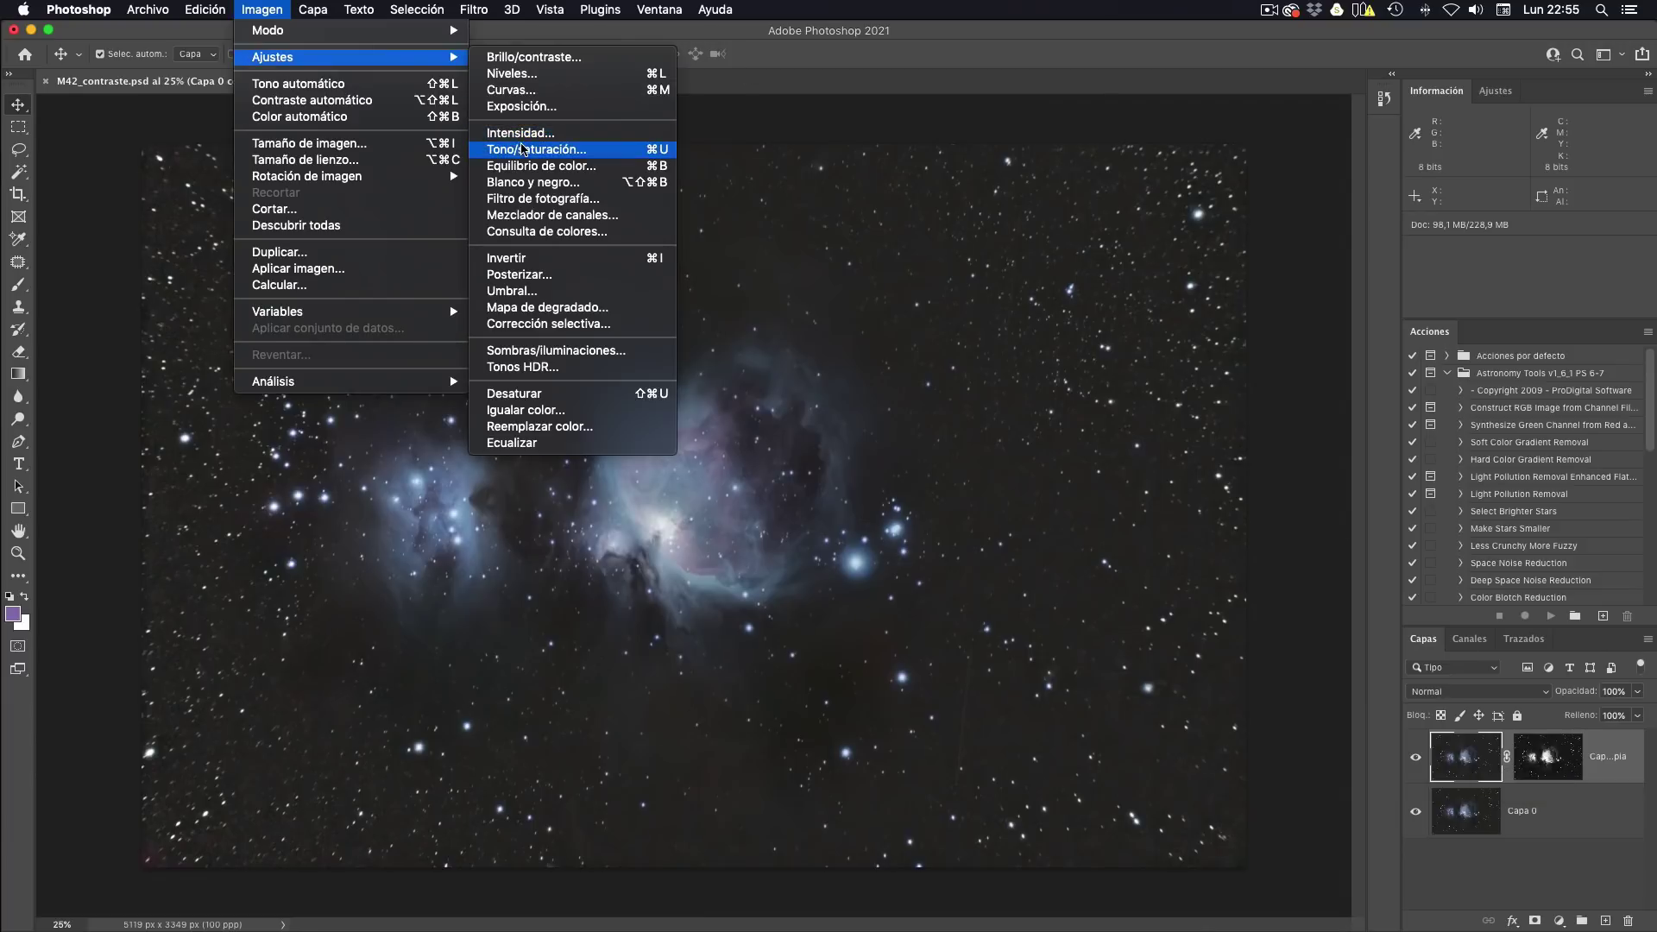
{"action": "left_click", "coordinate": [524, 149]}
{"action": "left_click_drag", "start_coordinate": [1283, 617], "coordinate": [1332, 628]}
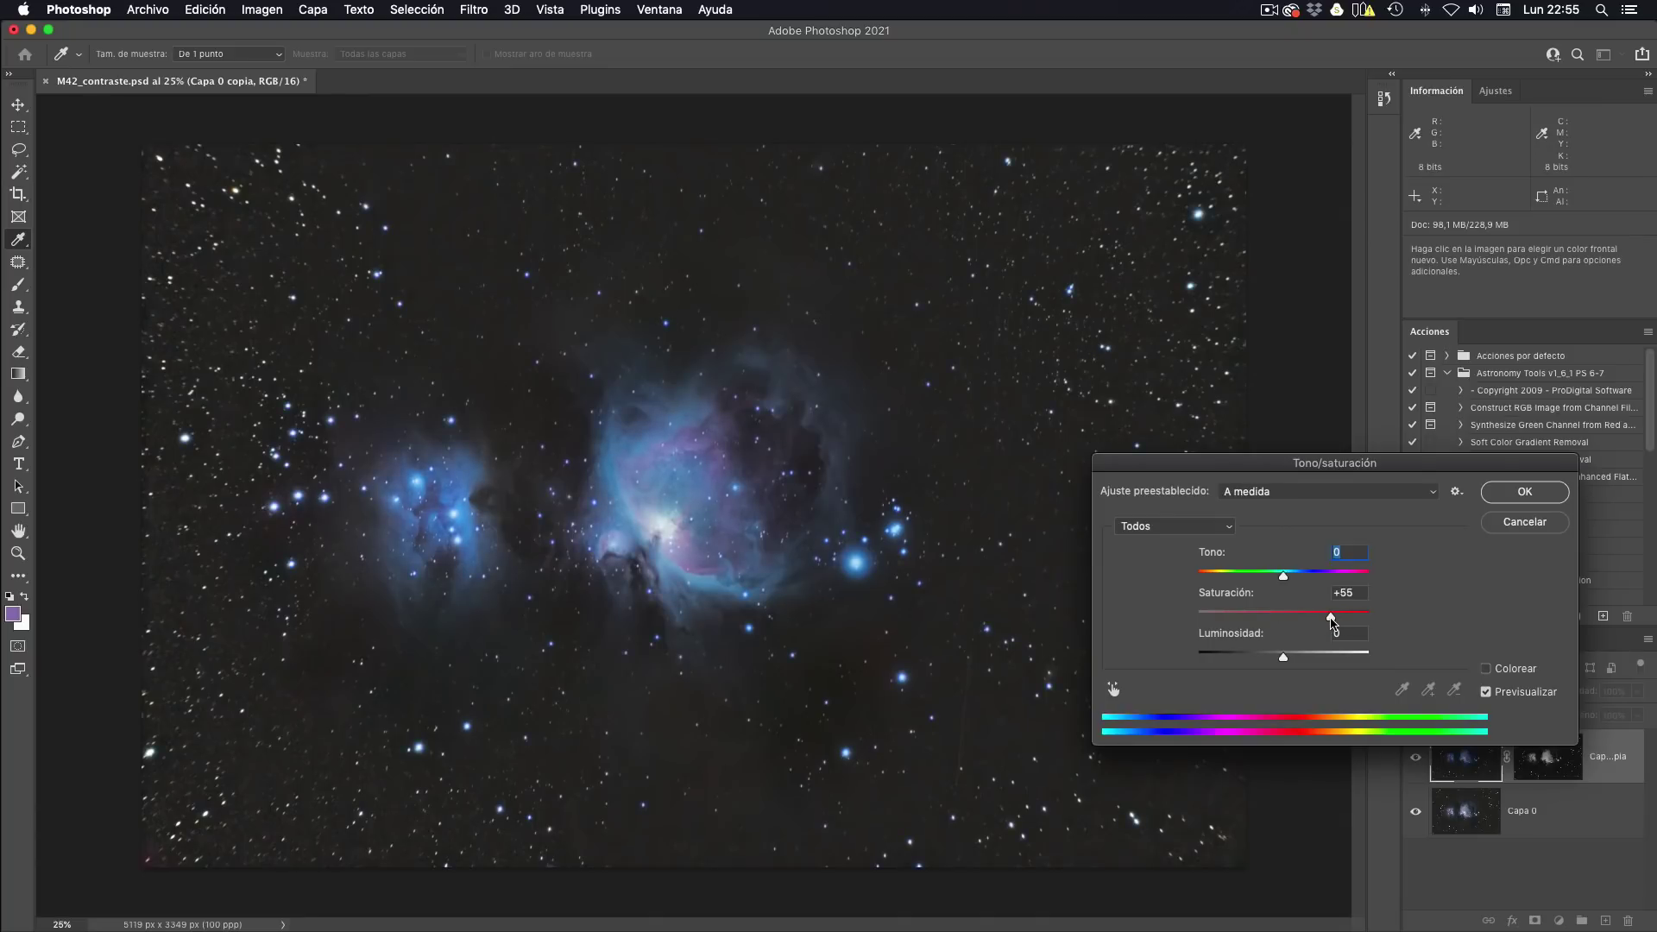
{"action": "left_click_drag", "start_coordinate": [1283, 657], "coordinate": [1296, 664]}
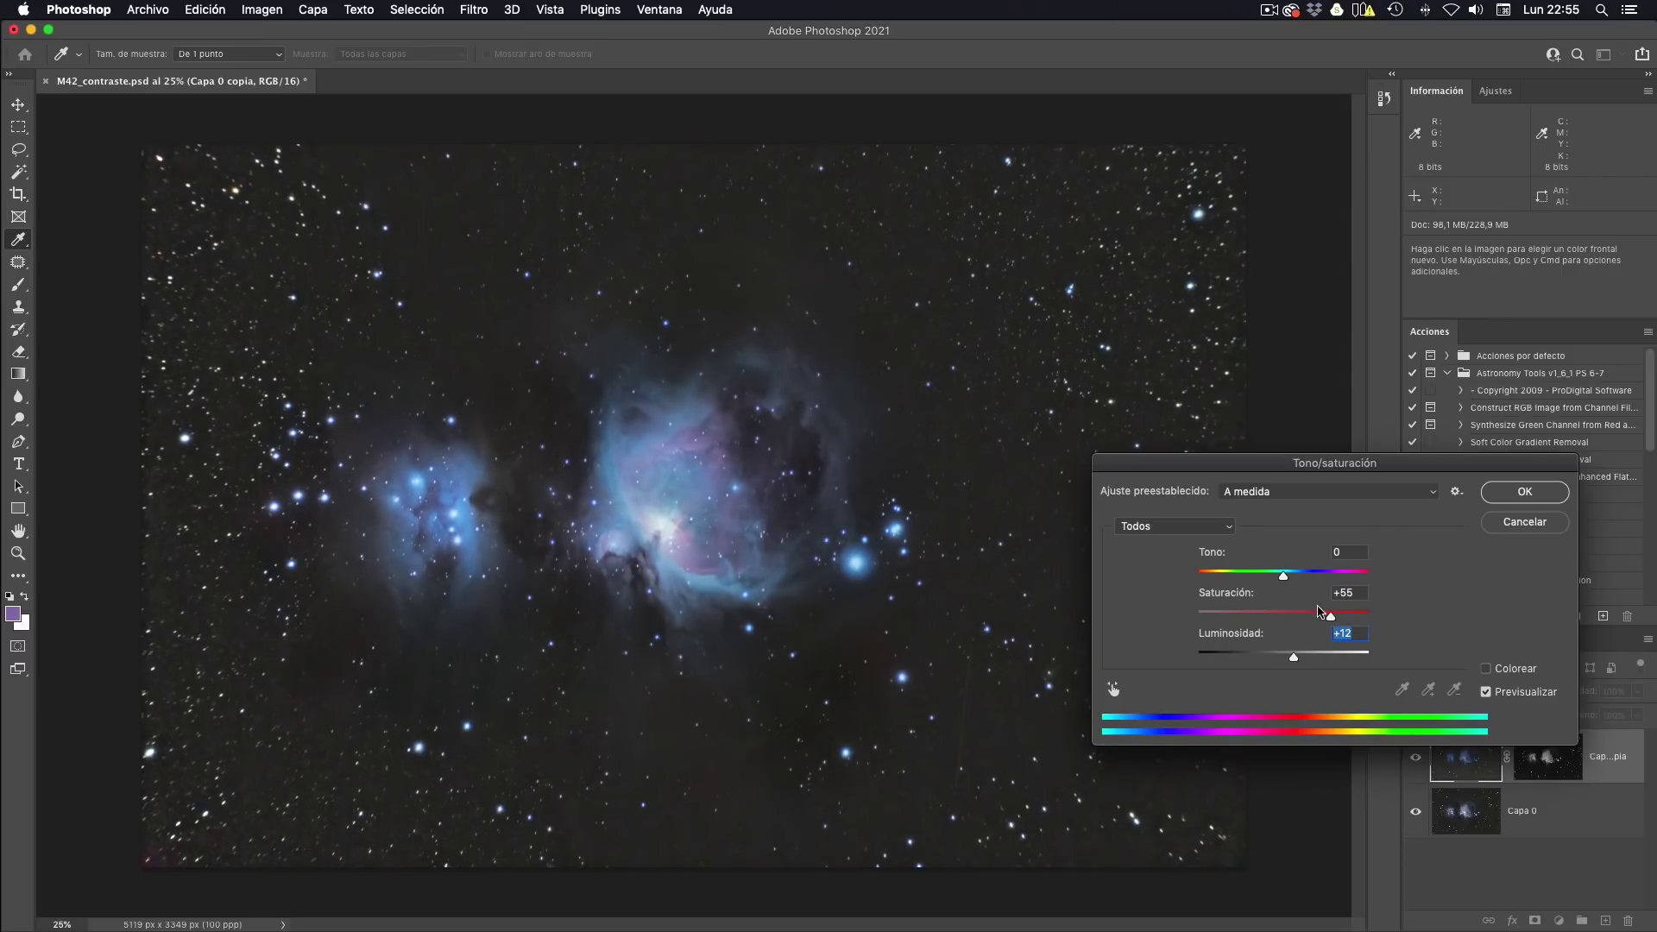
{"action": "left_click_drag", "start_coordinate": [1330, 616], "coordinate": [1331, 616]}
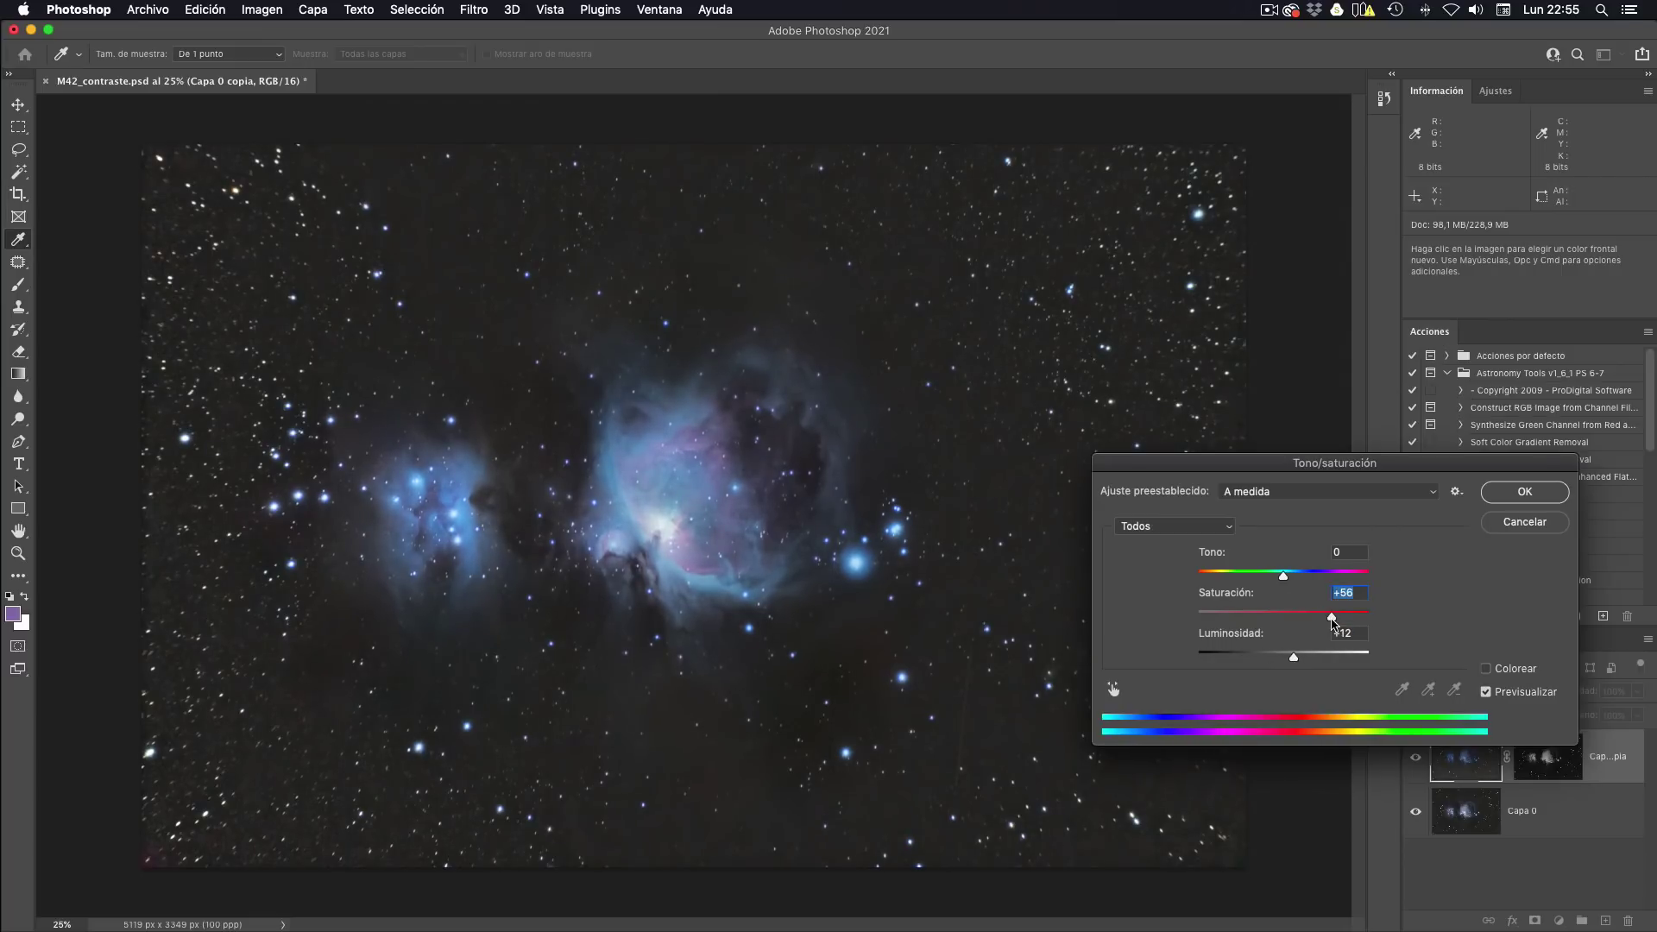
{"action": "left_click", "coordinate": [1485, 691]}
{"action": "left_click", "coordinate": [1486, 691]}
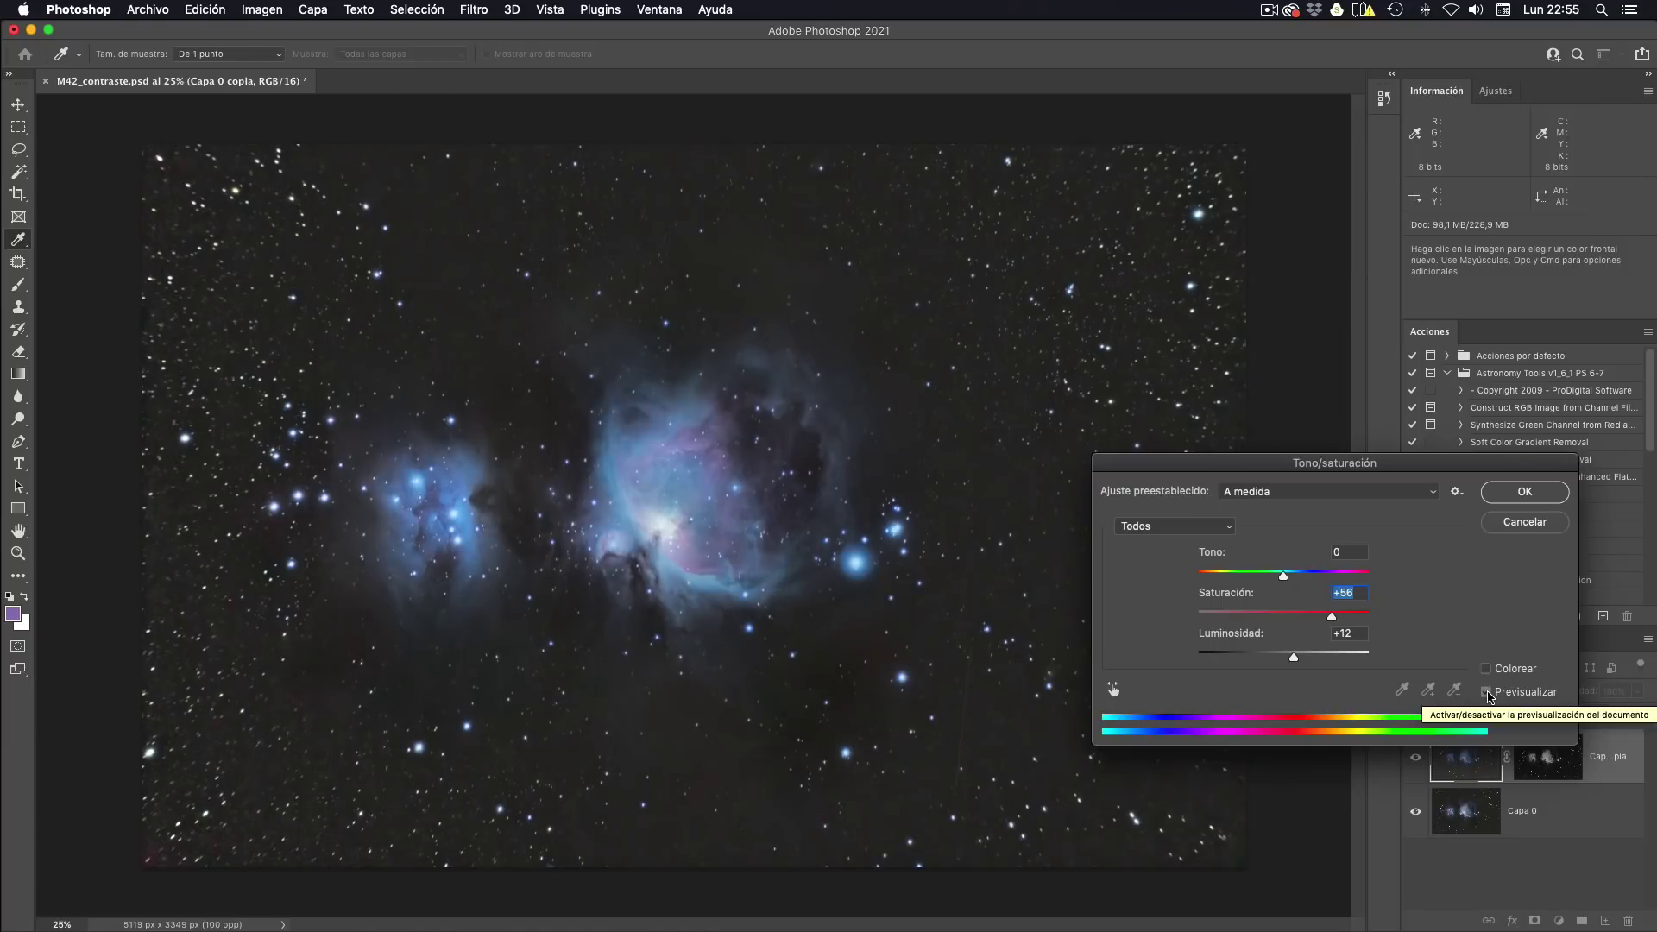
{"action": "left_click", "coordinate": [1485, 691]}
{"action": "left_click", "coordinate": [1486, 692]}
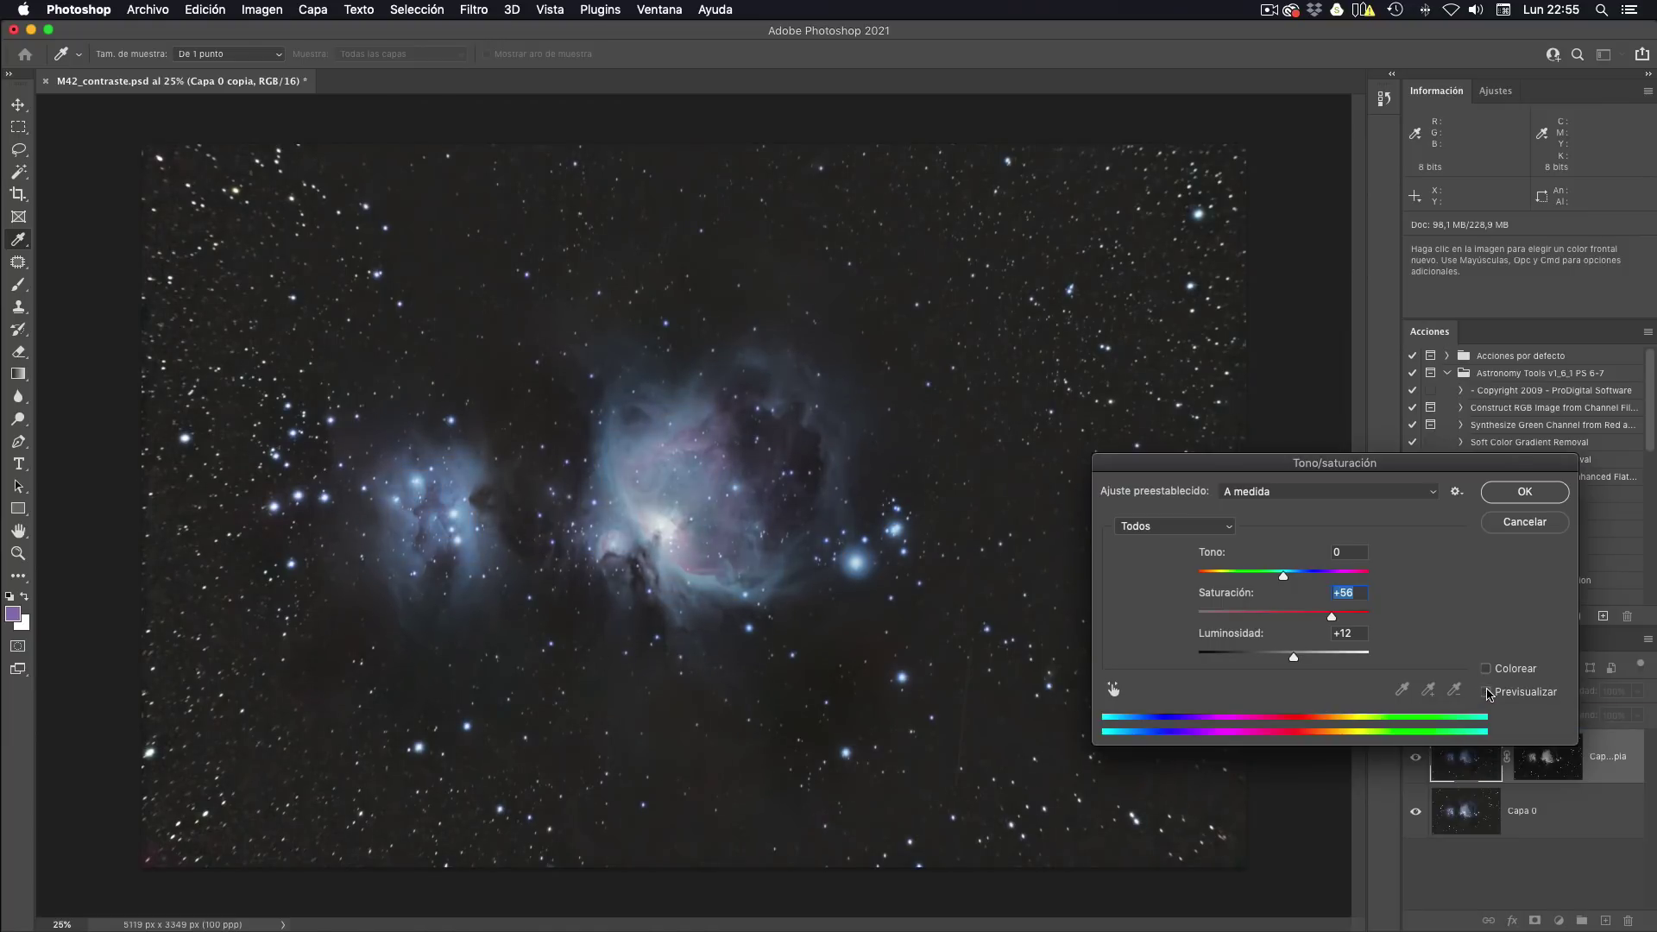
{"action": "left_click", "coordinate": [1486, 692]}
{"action": "left_click", "coordinate": [1486, 691]}
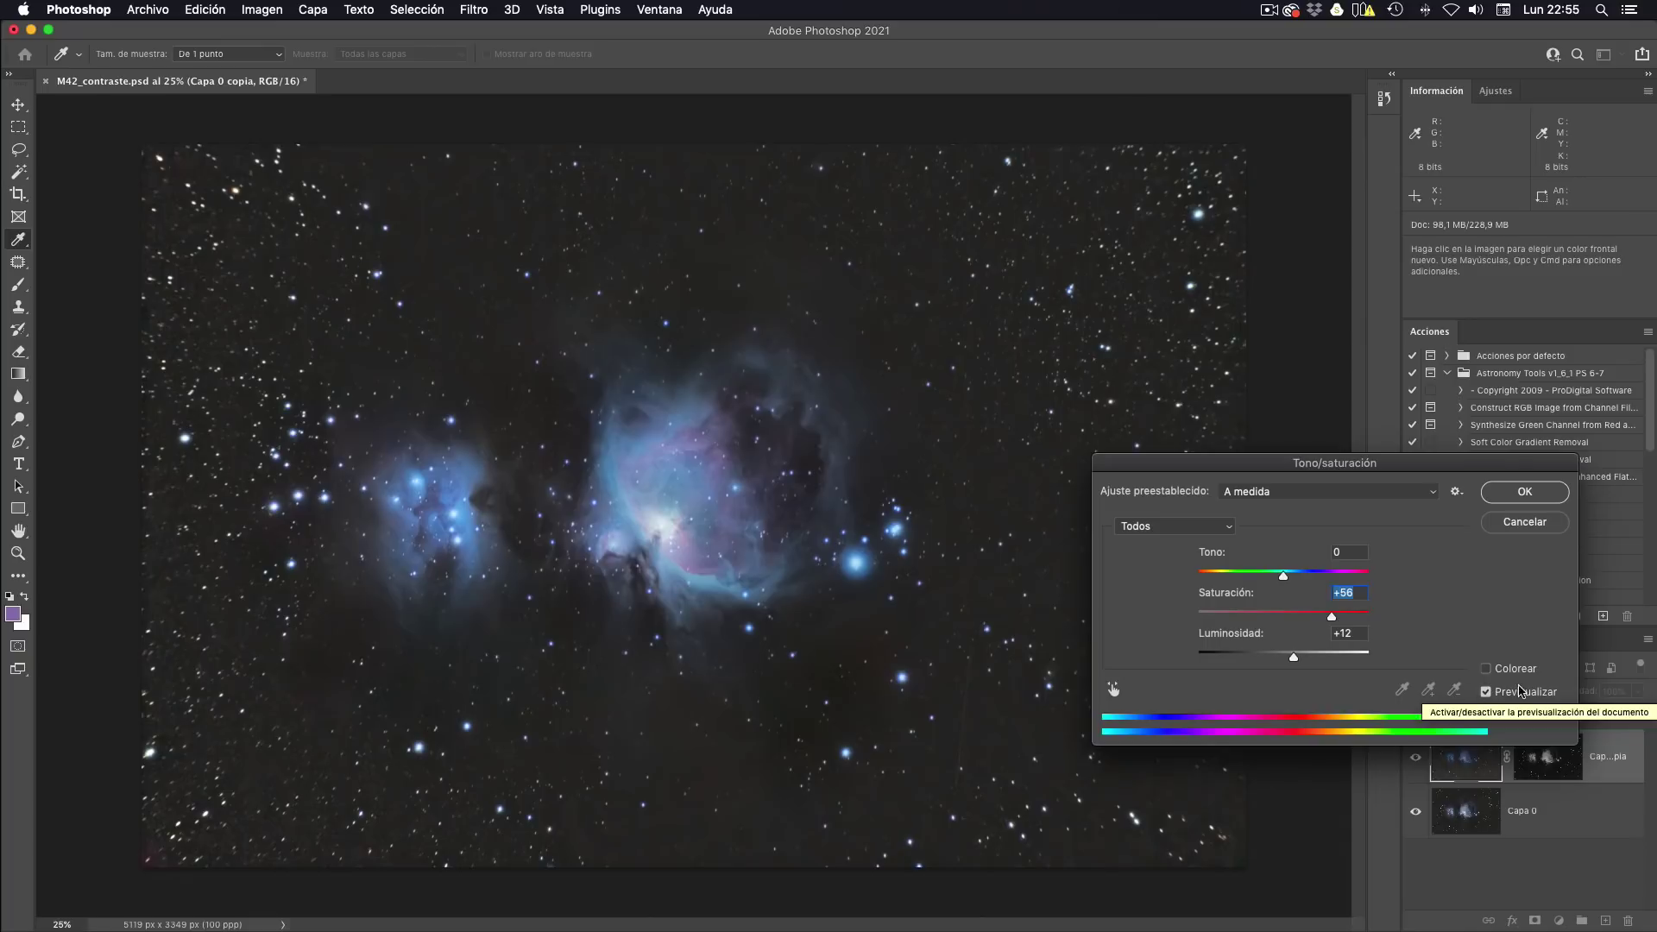
{"action": "left_click", "coordinate": [1539, 494]}
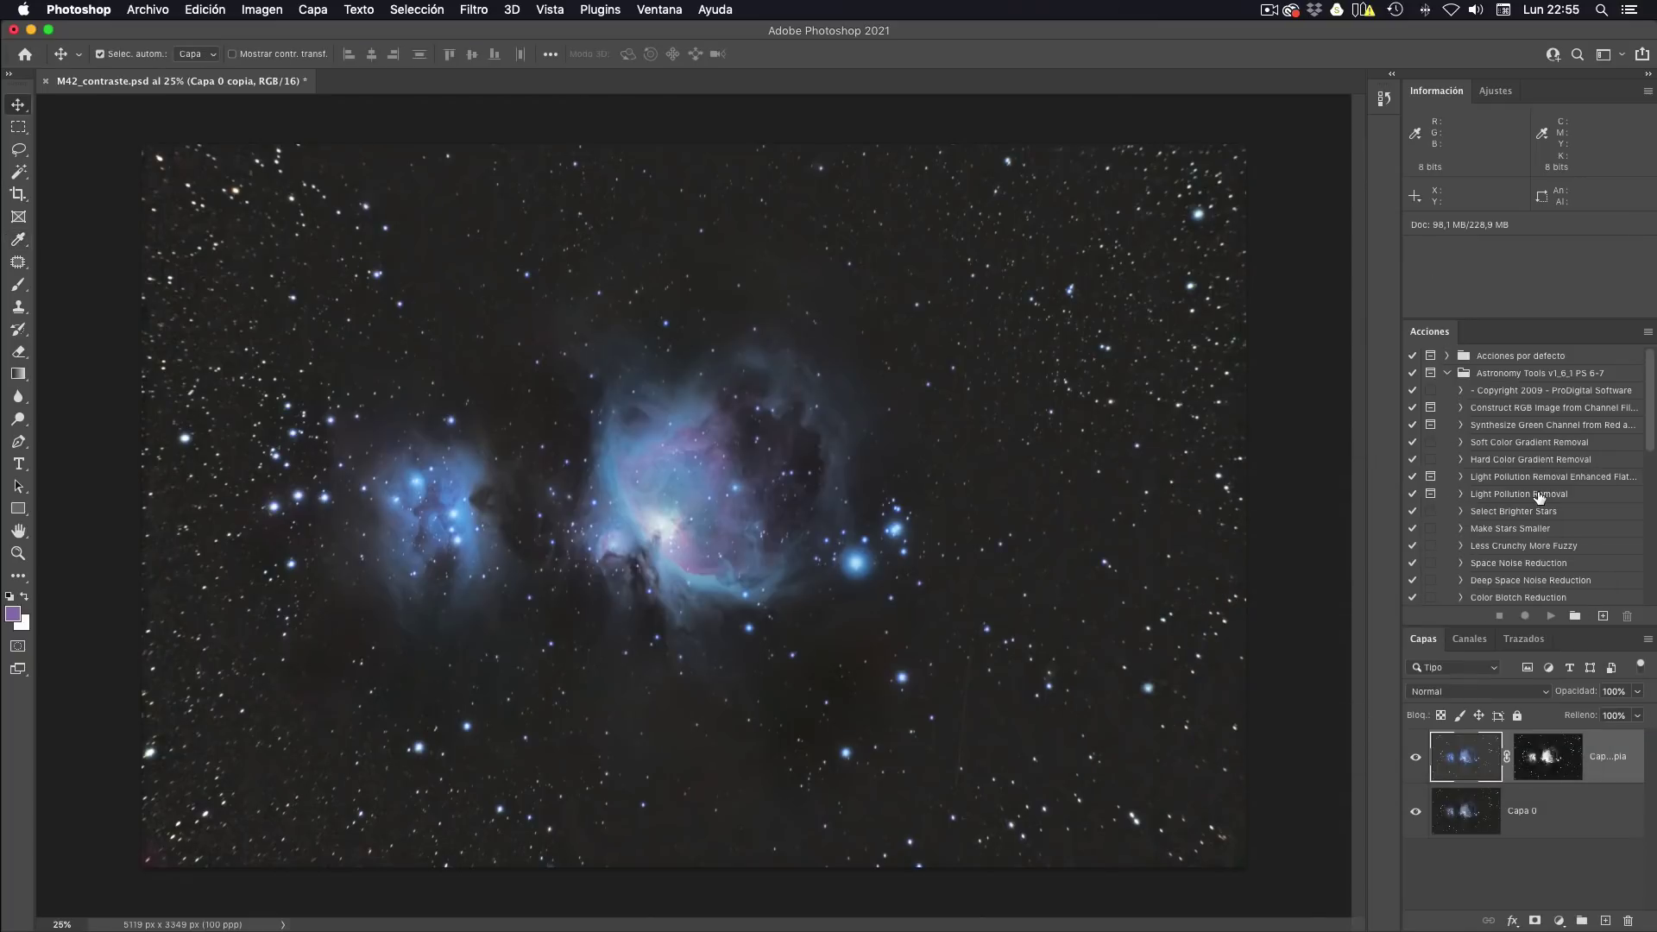
Set Niveles input black to 44 and white to 222, toggling the preview to compare.
{"action": "key", "text": "super+l"}
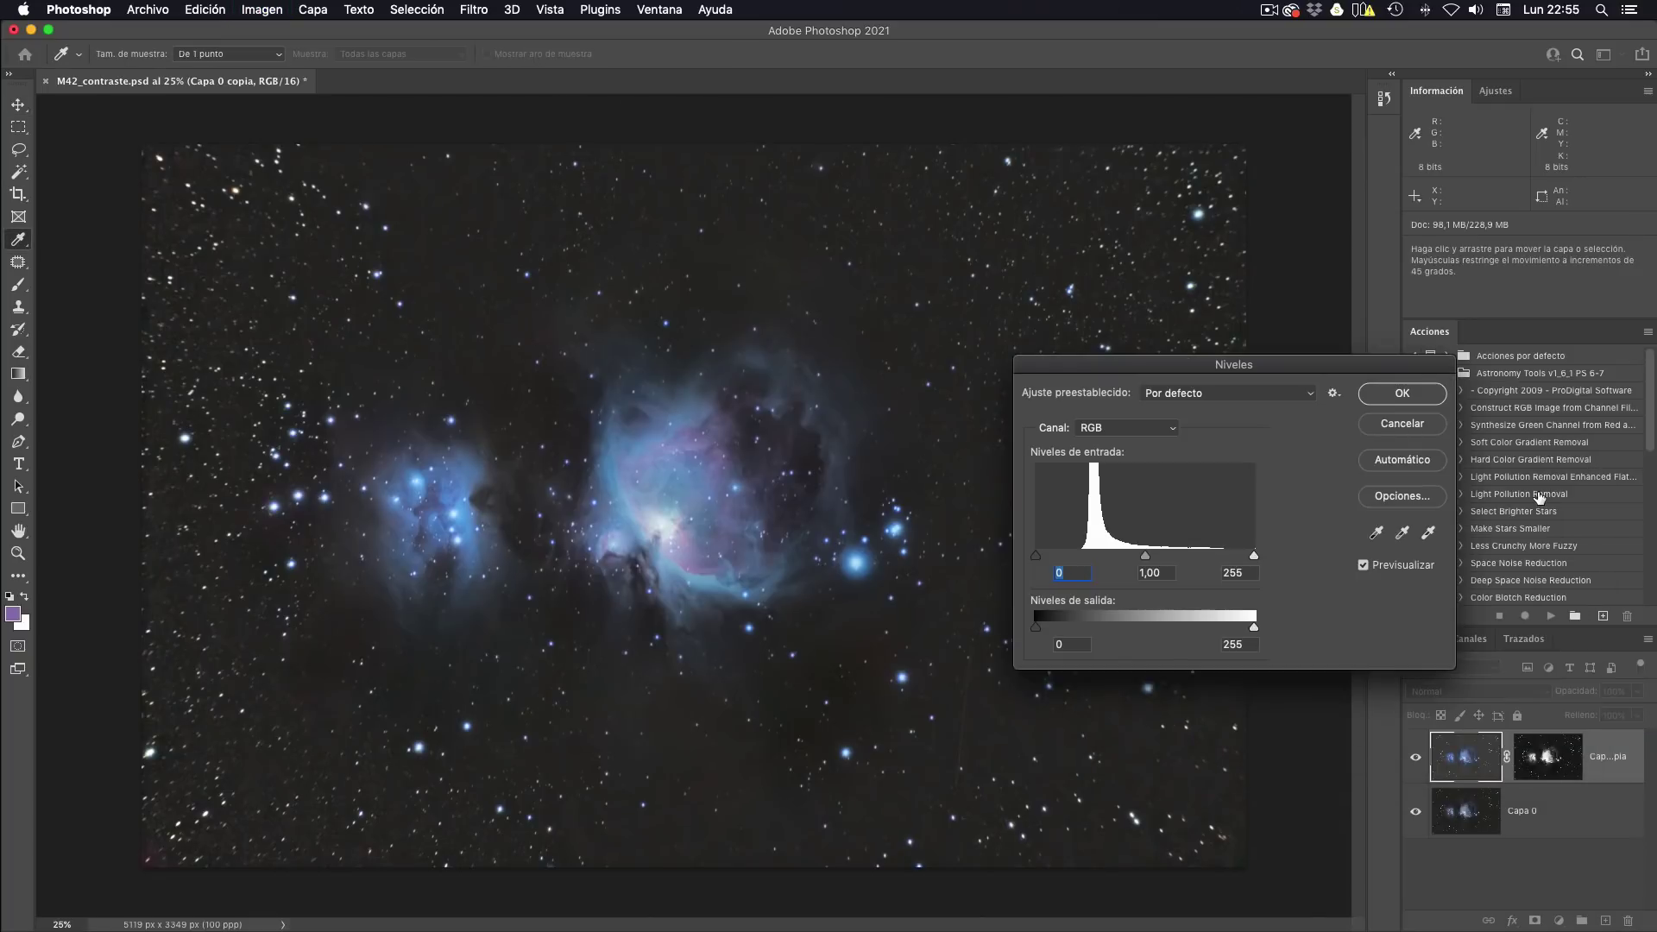
{"action": "left_click_drag", "start_coordinate": [1036, 555], "coordinate": [1063, 557]}
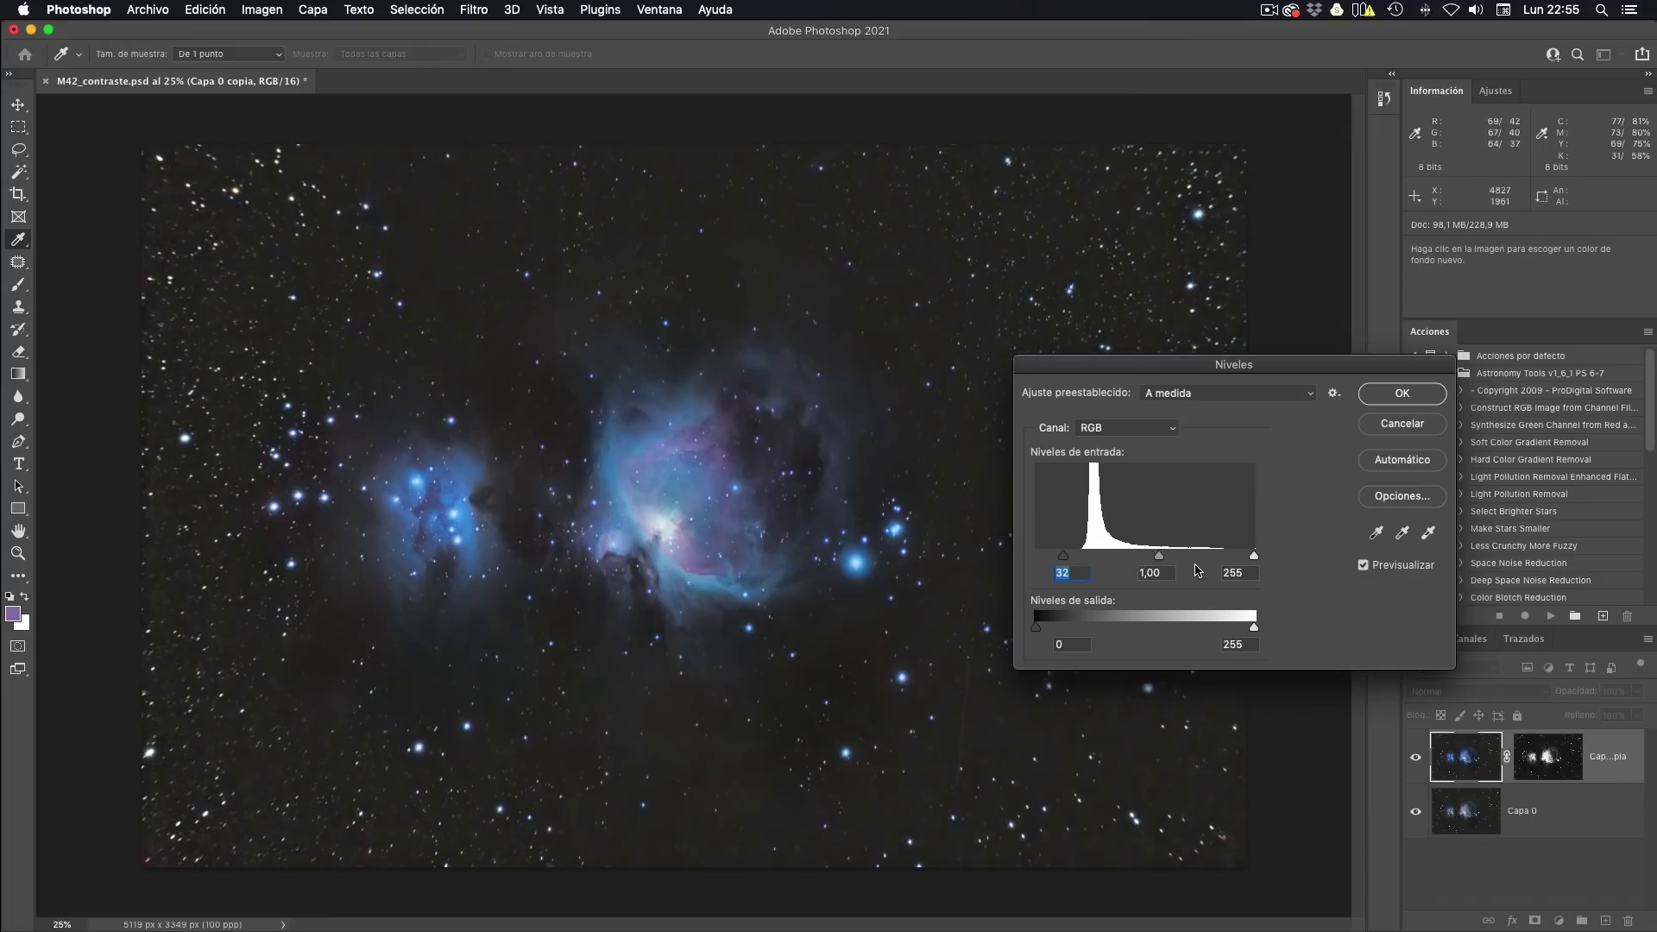
{"action": "left_click_drag", "start_coordinate": [1254, 555], "coordinate": [1226, 557]}
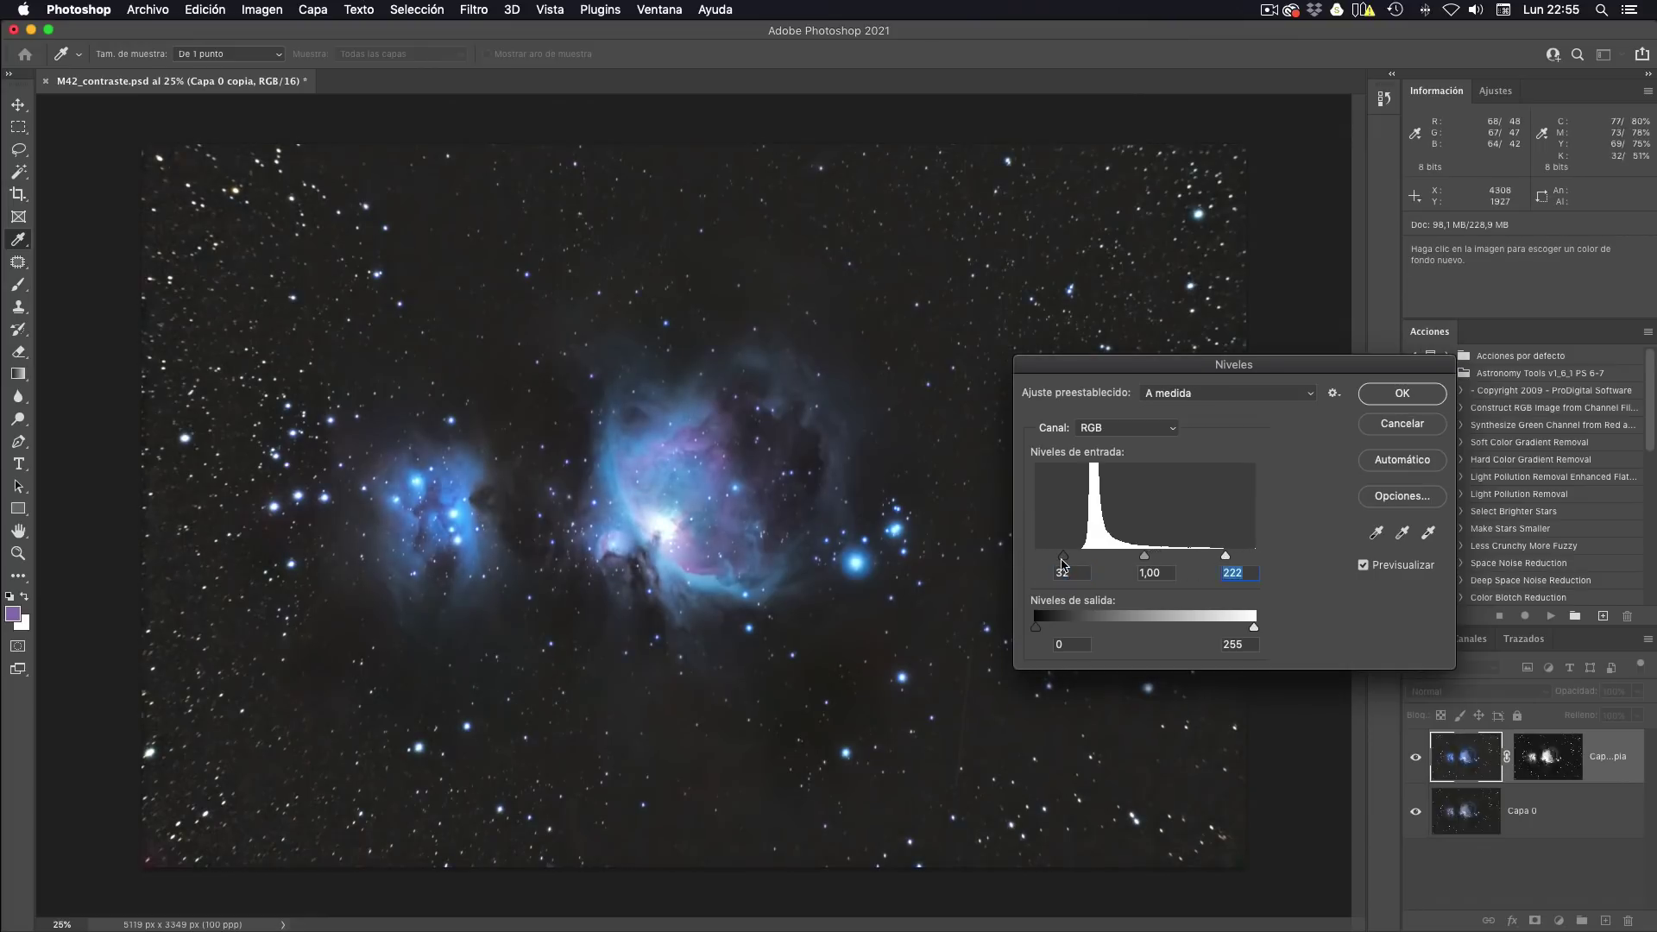
{"action": "left_click_drag", "start_coordinate": [1063, 561], "coordinate": [1075, 561]}
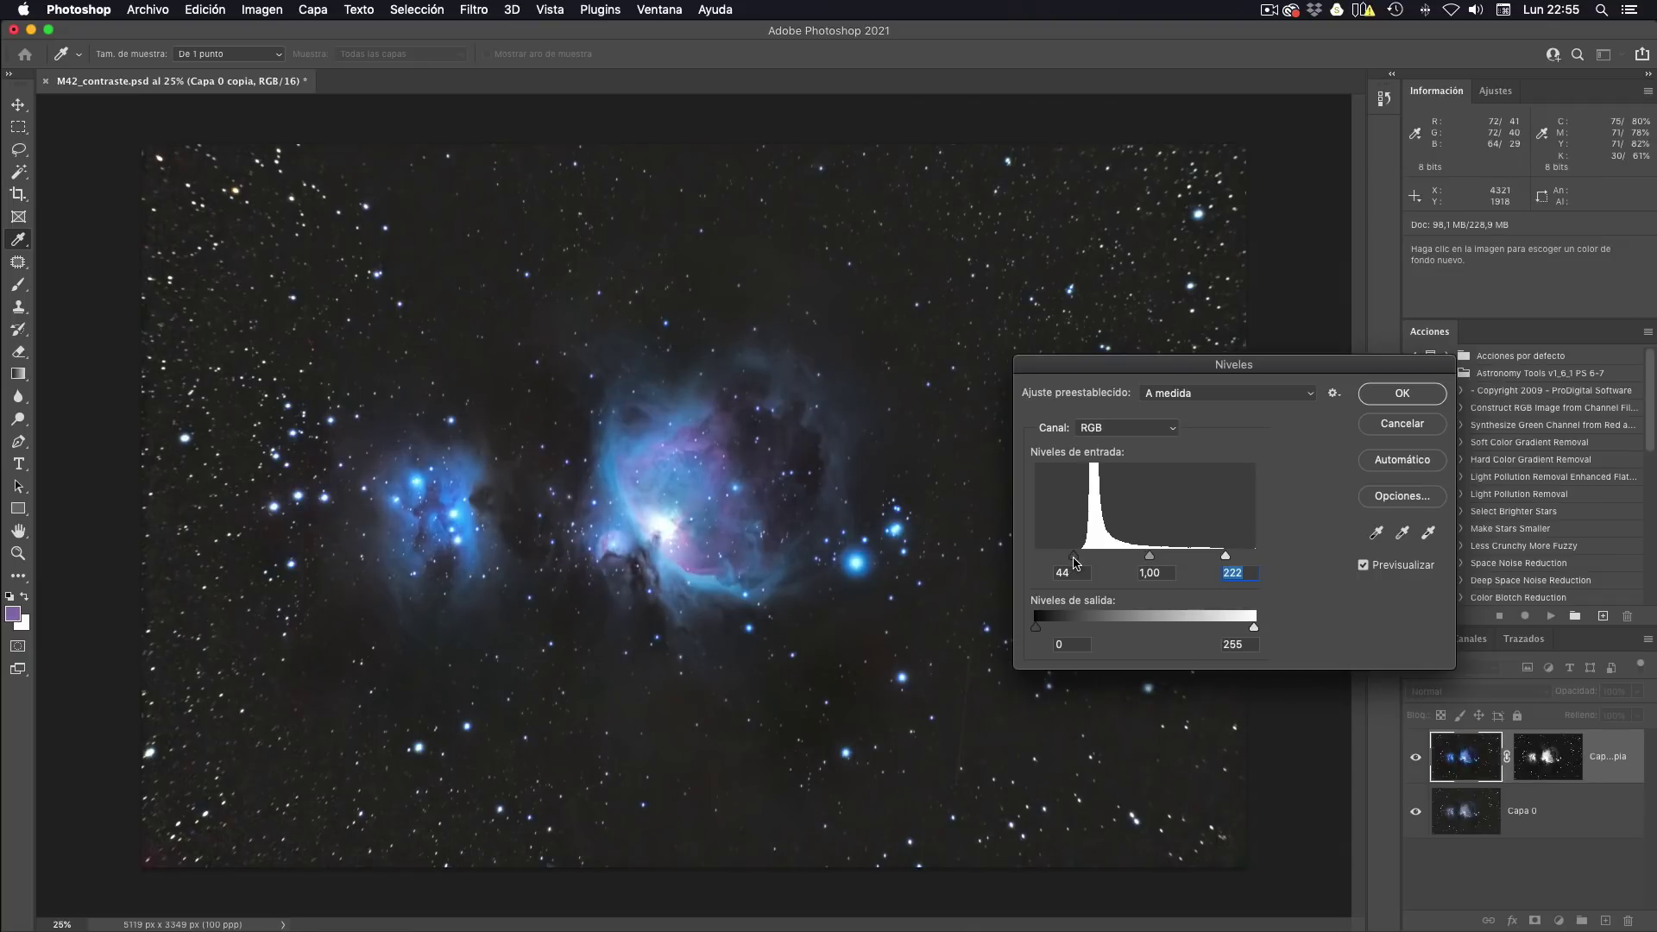
{"action": "left_click", "coordinate": [1364, 565]}
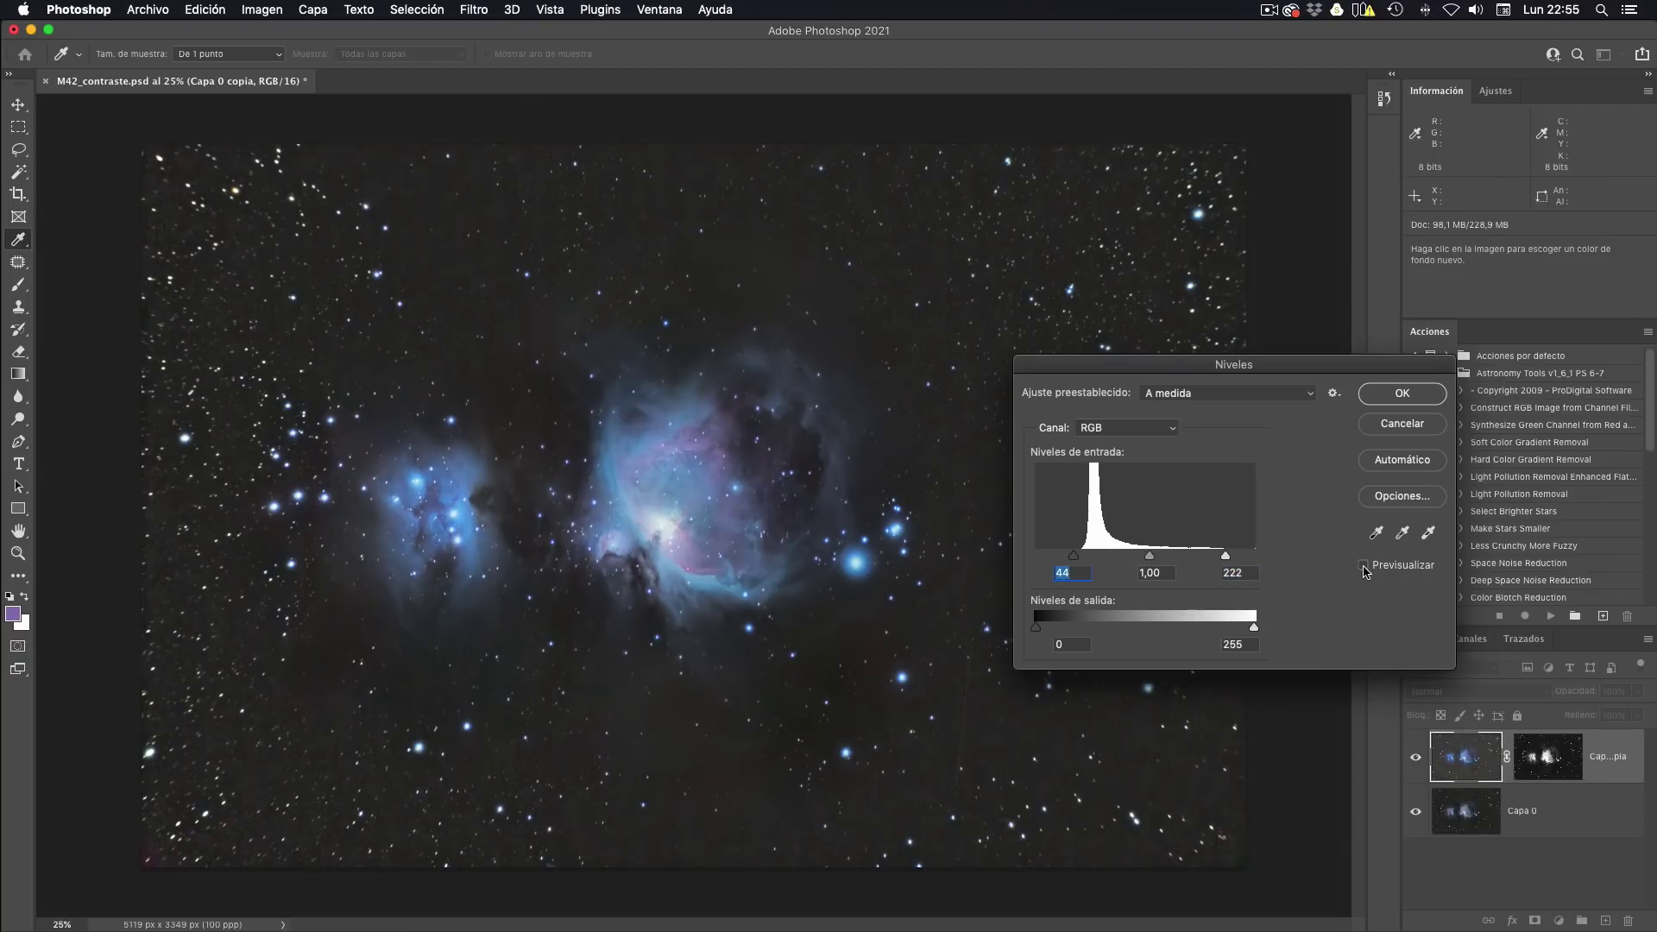
{"action": "left_click", "coordinate": [1364, 565]}
{"action": "left_click", "coordinate": [1364, 565]}
{"action": "left_click", "coordinate": [1364, 565]}
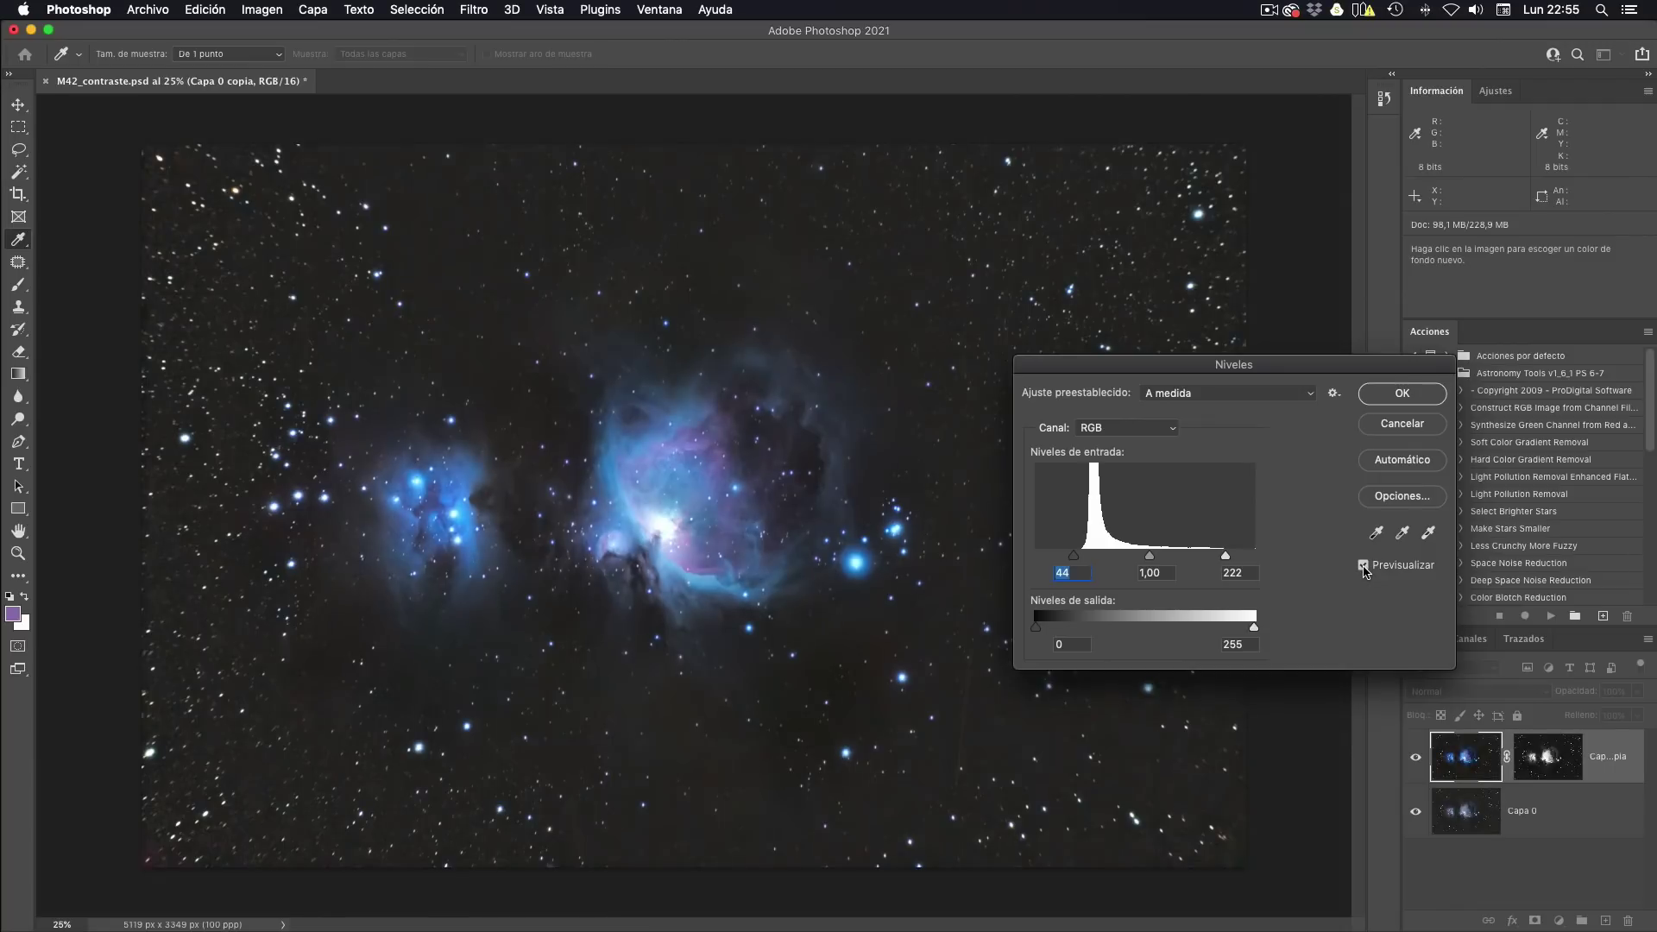
{"action": "left_click", "coordinate": [1364, 565]}
Apply the levels, then add a Curves adjustment with points at 53/70 and near 177/180.
{"action": "left_click", "coordinate": [1401, 394]}
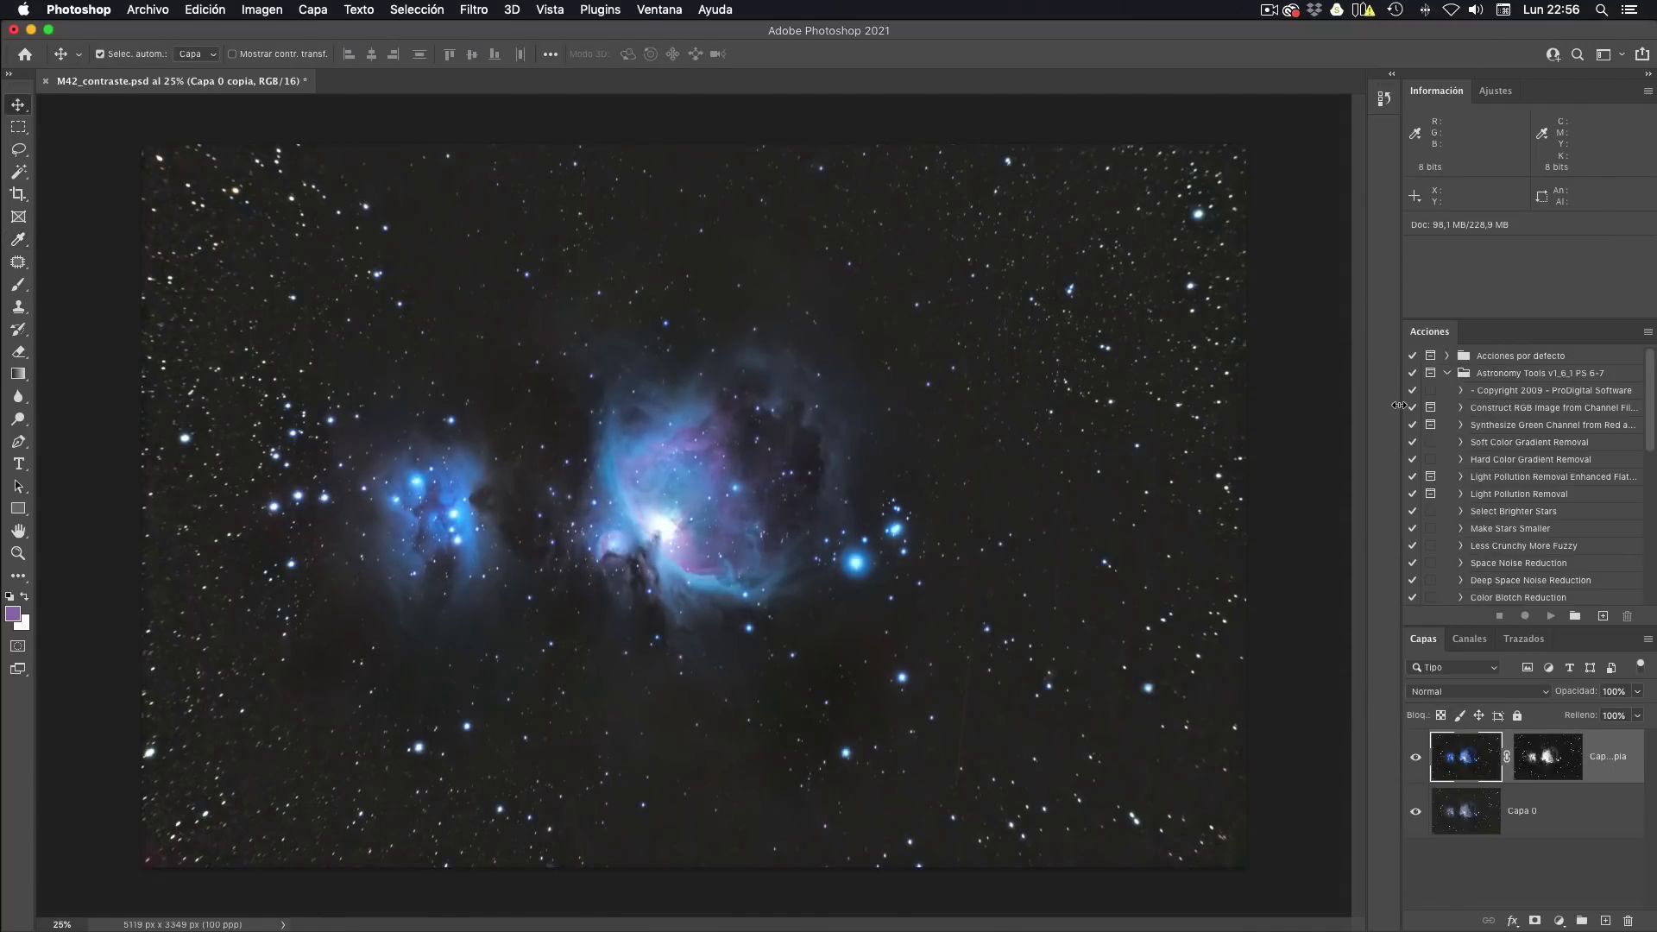
{"action": "key", "text": "super+m"}
{"action": "left_click_drag", "start_coordinate": [1058, 704], "coordinate": [1058, 690]}
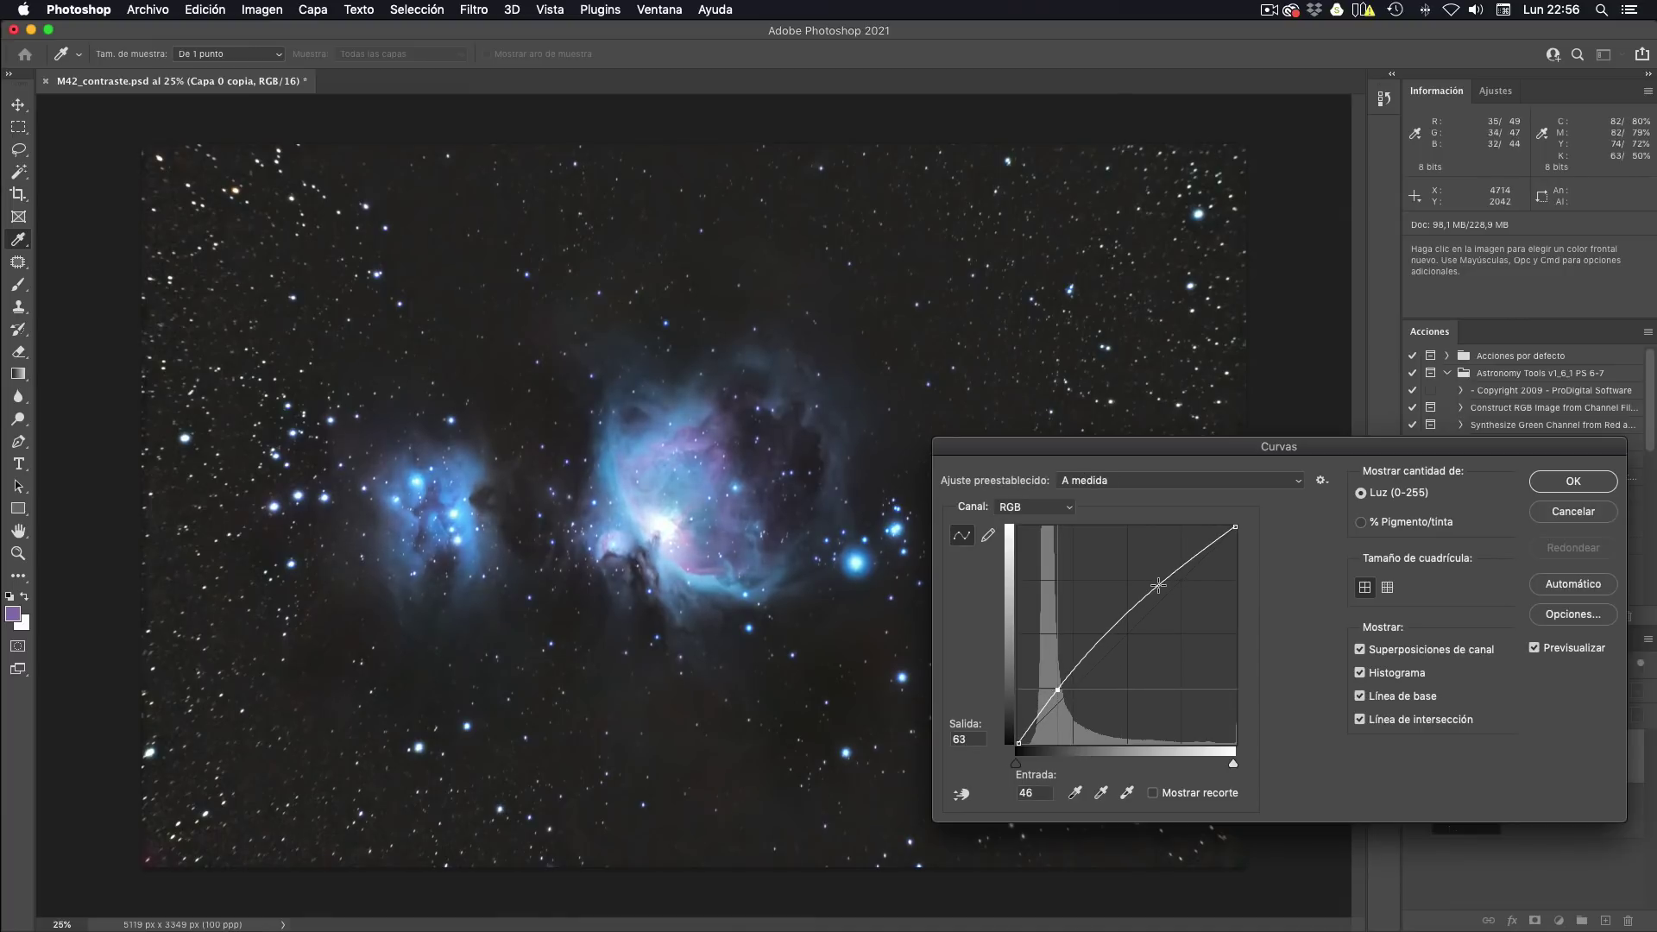
{"action": "left_click_drag", "start_coordinate": [1158, 586], "coordinate": [1168, 578]}
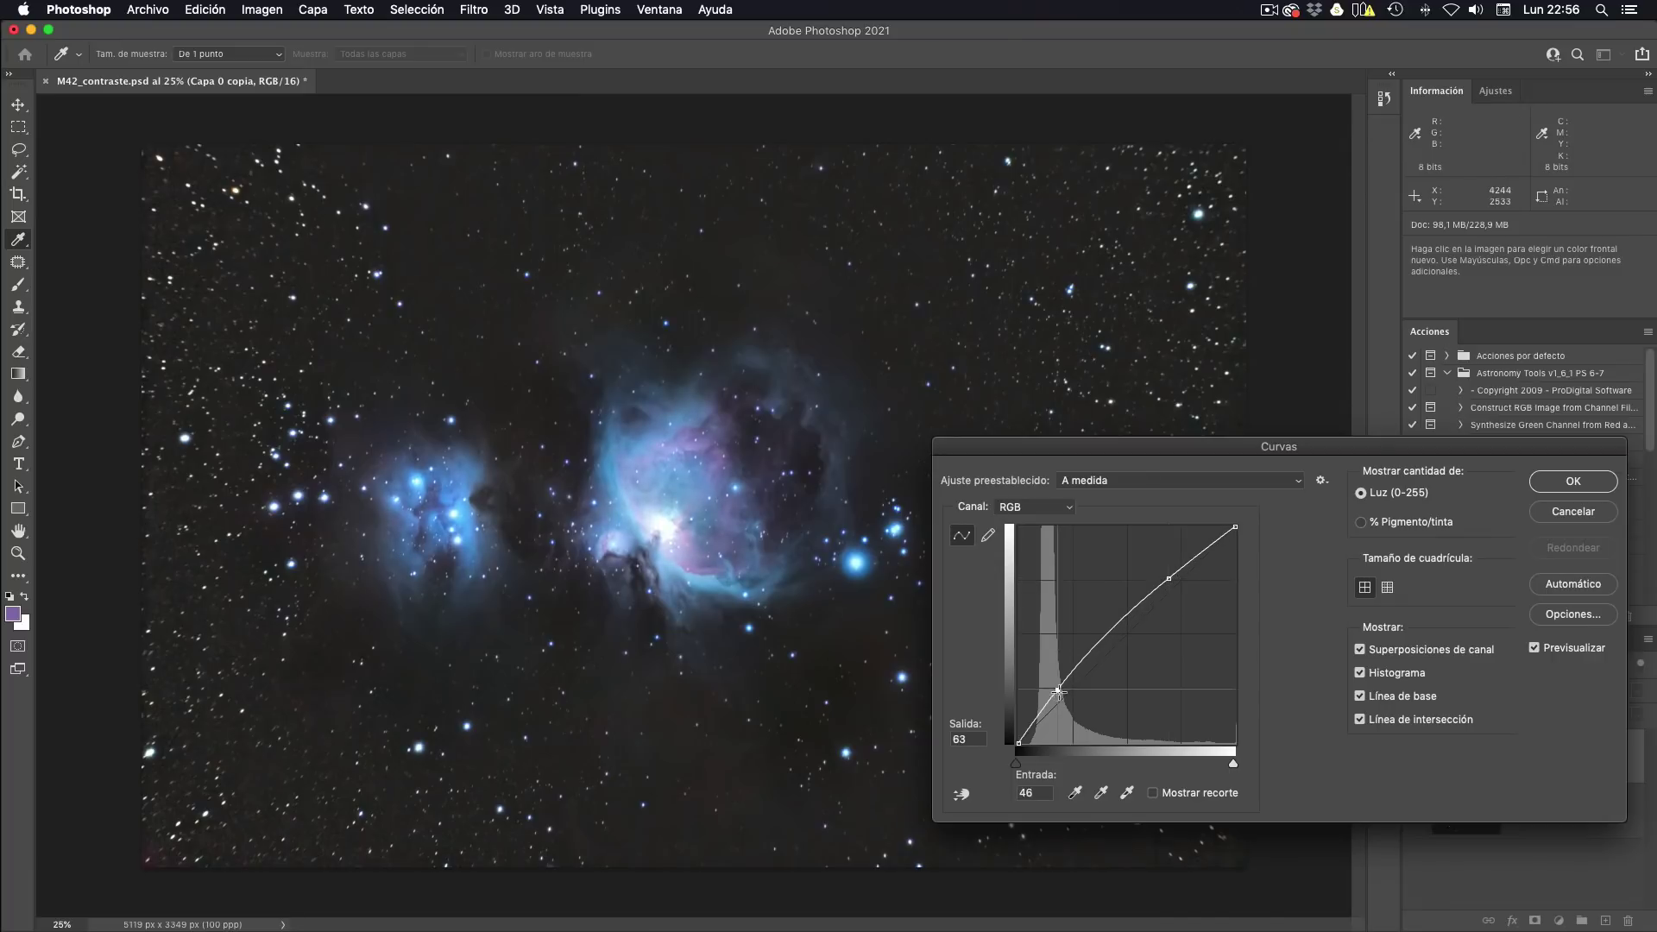
{"action": "left_click_drag", "start_coordinate": [1058, 692], "coordinate": [1064, 683]}
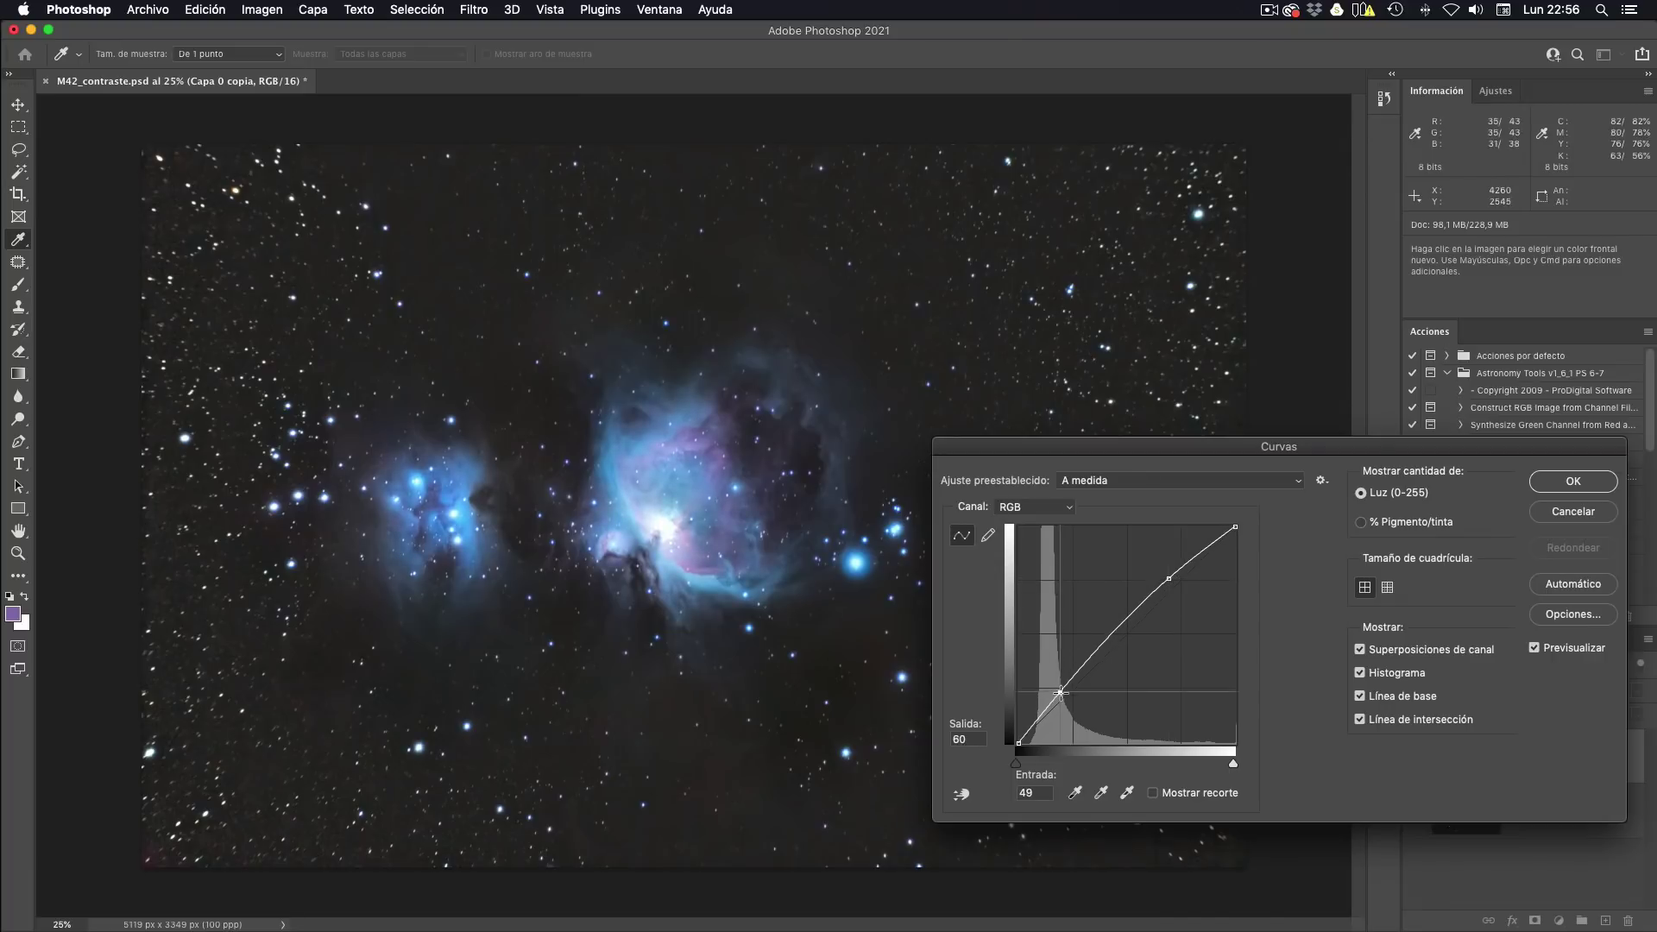
{"action": "left_click", "coordinate": [1536, 648]}
{"action": "left_click", "coordinate": [1536, 648]}
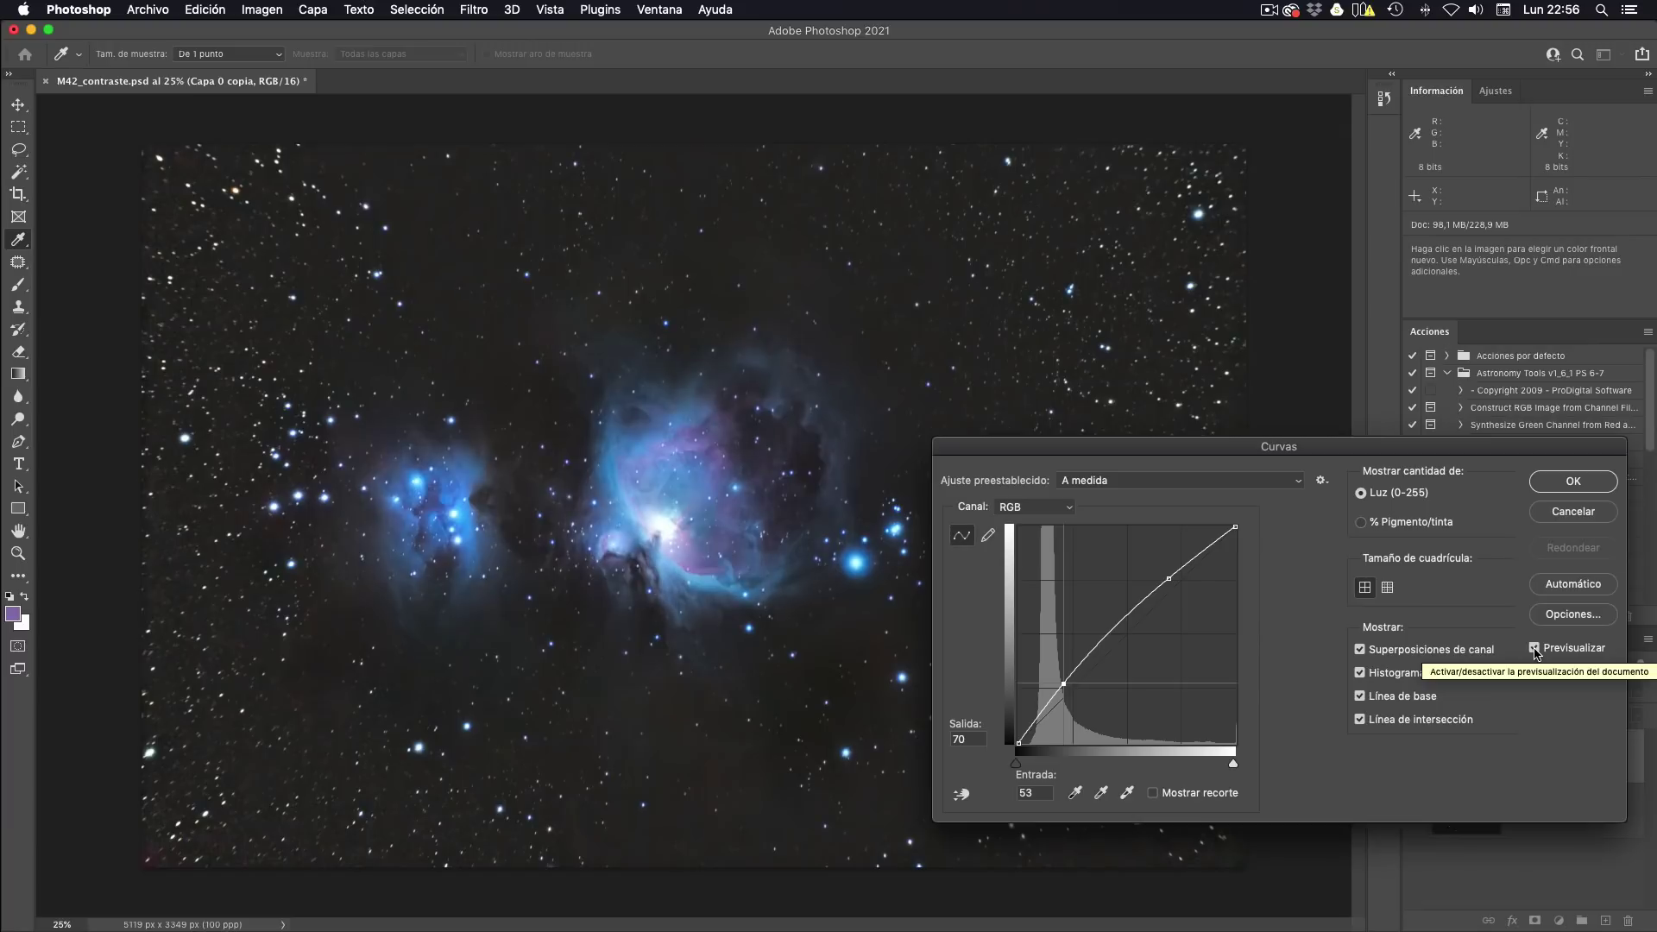
{"action": "left_click", "coordinate": [1584, 483]}
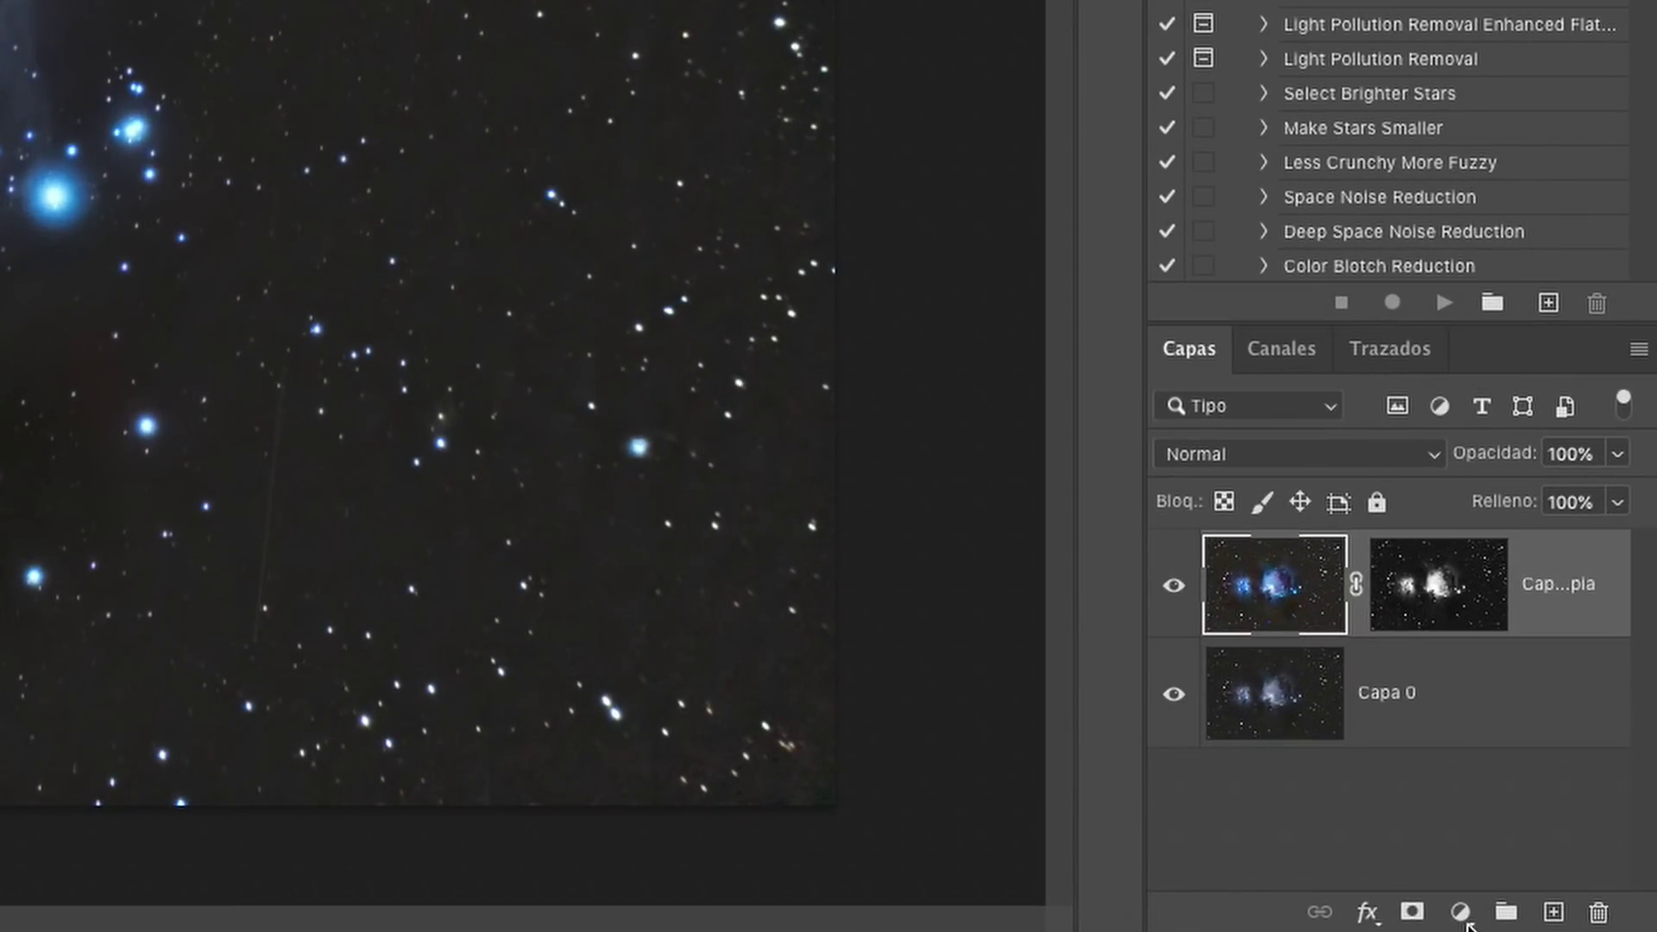
Add an Equilibrio de color adjustment layer, test the Amarillo–Azul slider, and reset it to 0.
{"action": "left_click", "coordinate": [1461, 912]}
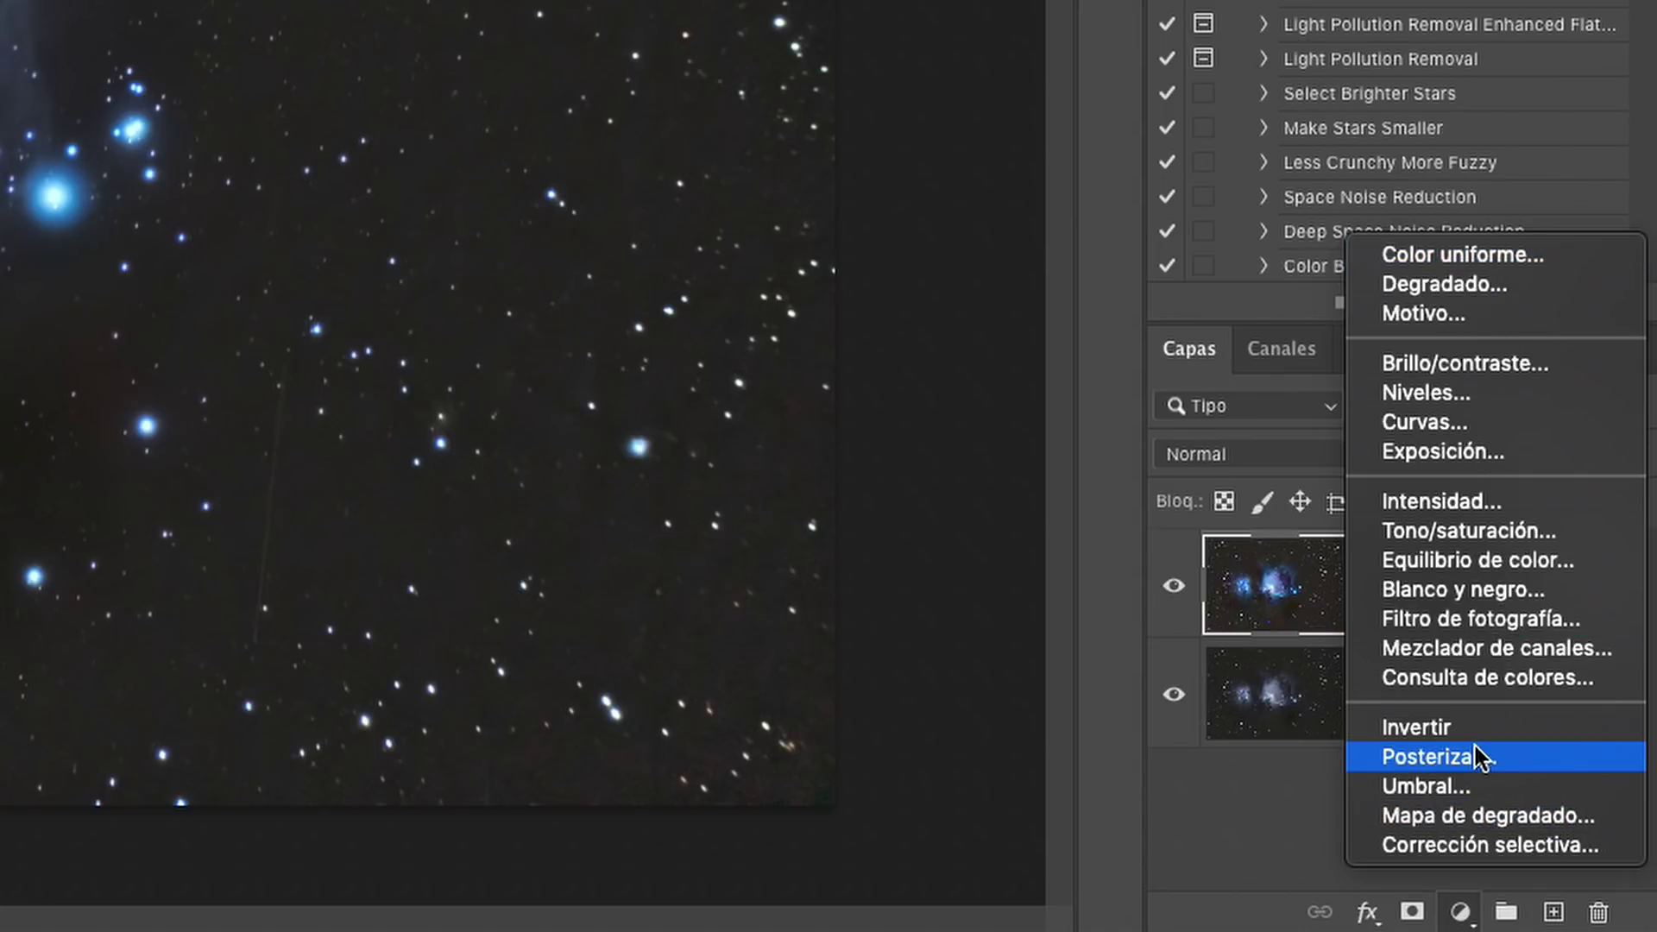
{"action": "left_click", "coordinate": [1479, 560]}
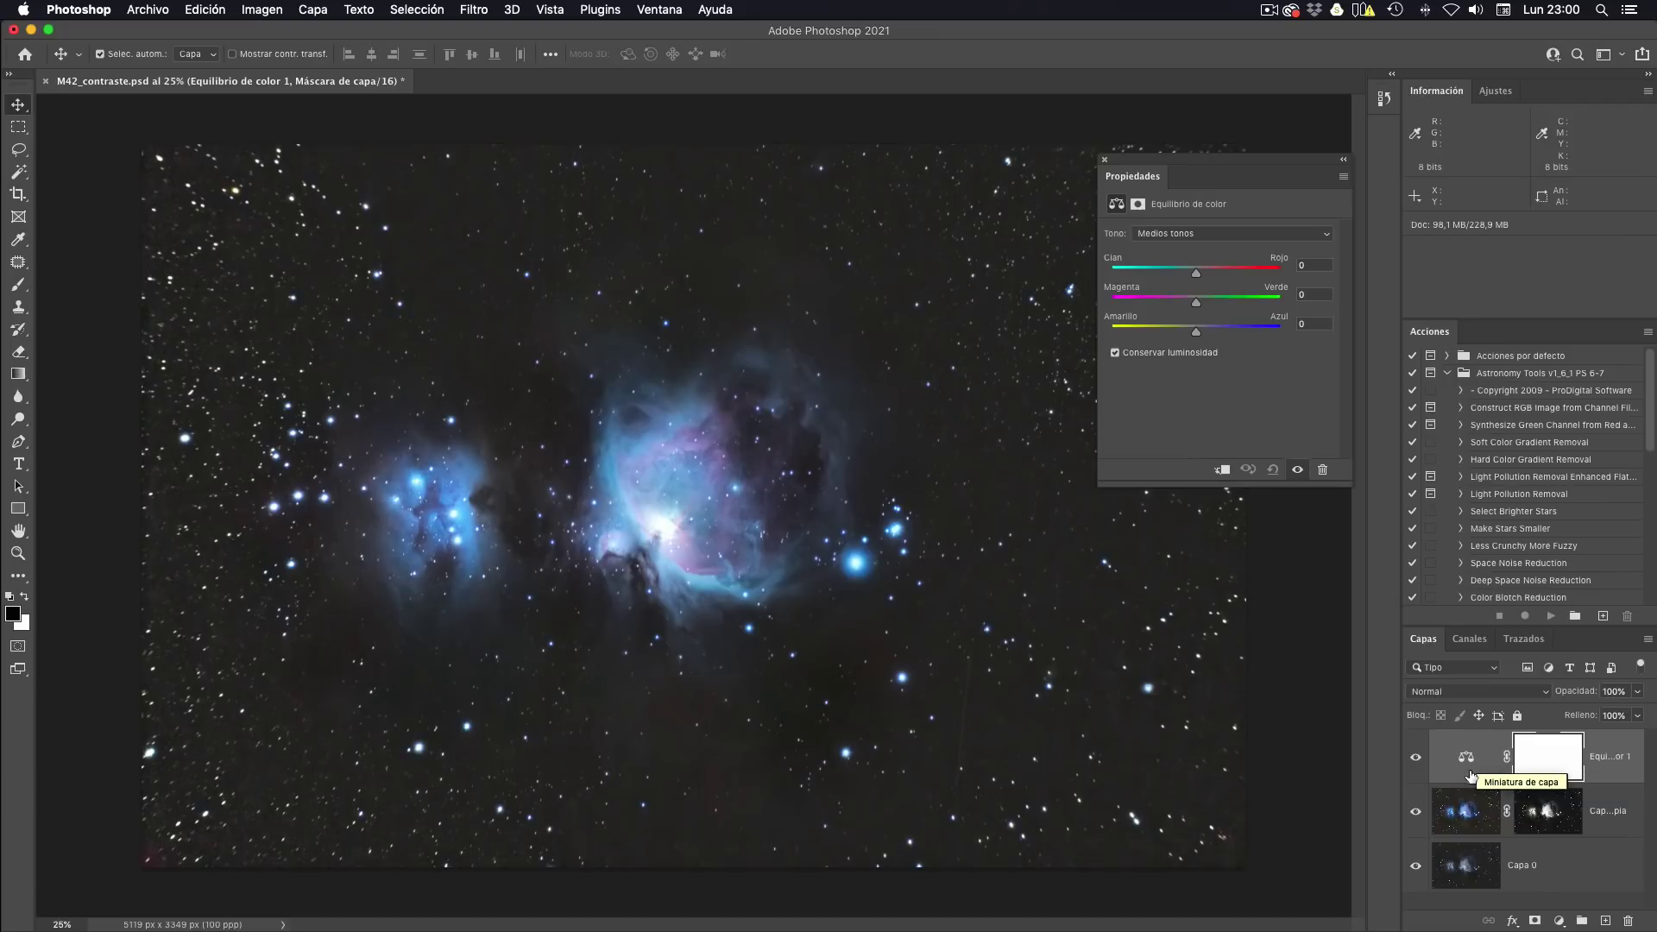
{"action": "mouse_move", "coordinate": [1198, 334]}
{"action": "left_mouse_down"}
{"action": "mouse_move", "coordinate": [1159, 338]}
{"action": "mouse_move", "coordinate": [1222, 333]}
{"action": "left_mouse_up"}
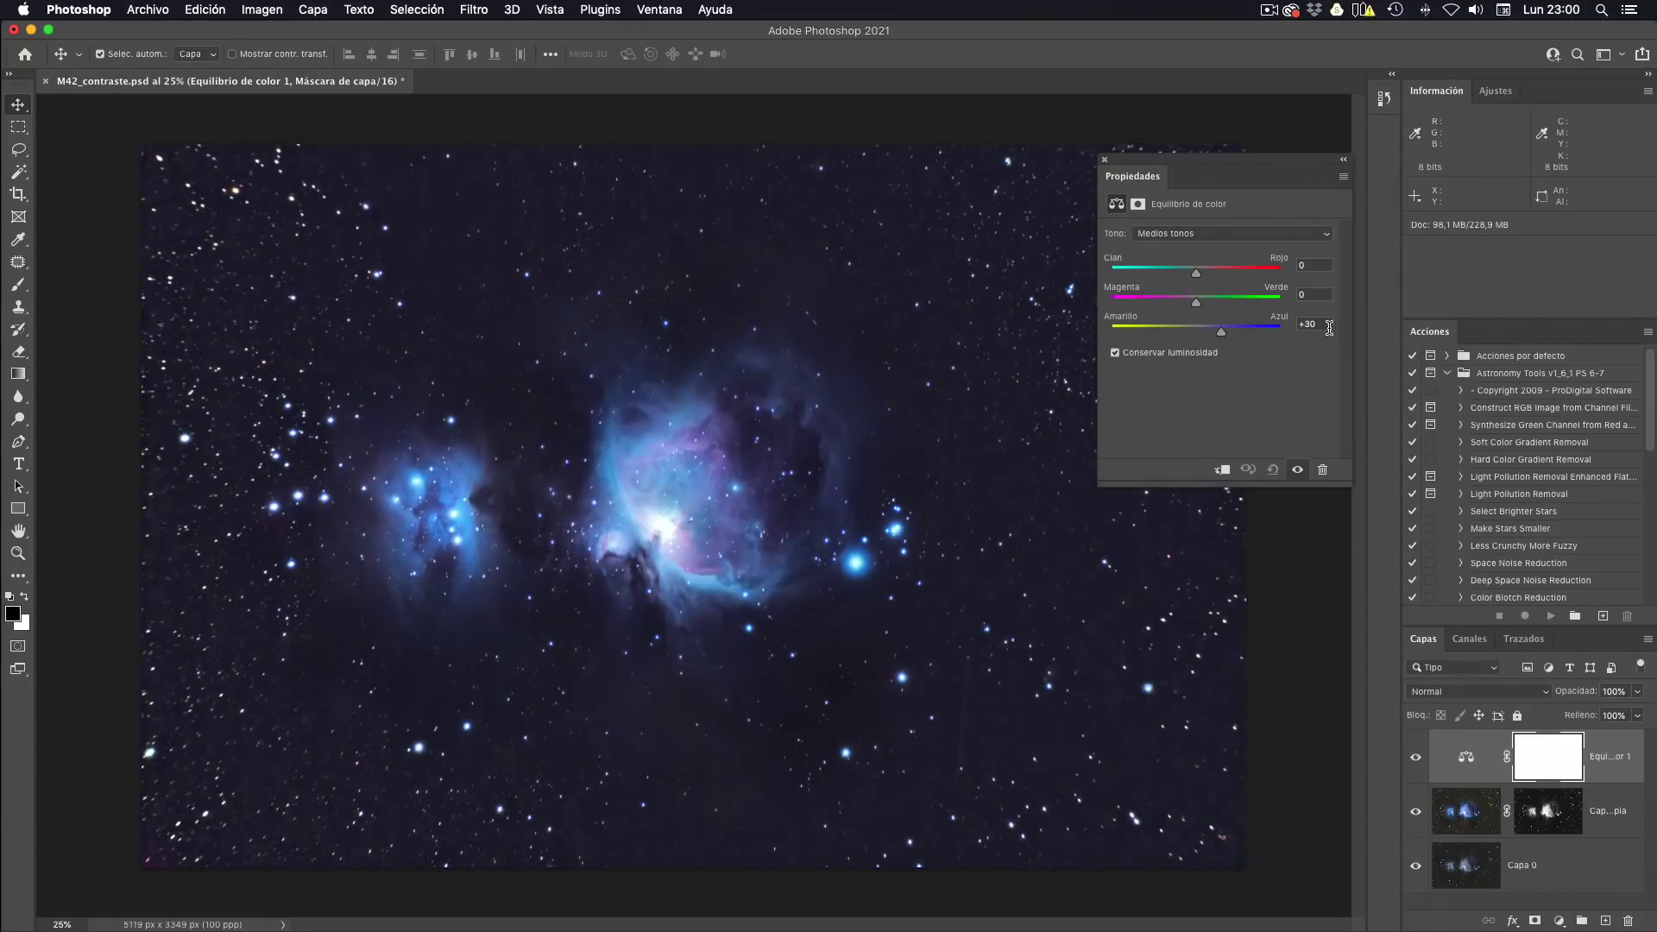
{"action": "type", "text": "0"}
{"action": "key", "text": "Return"}
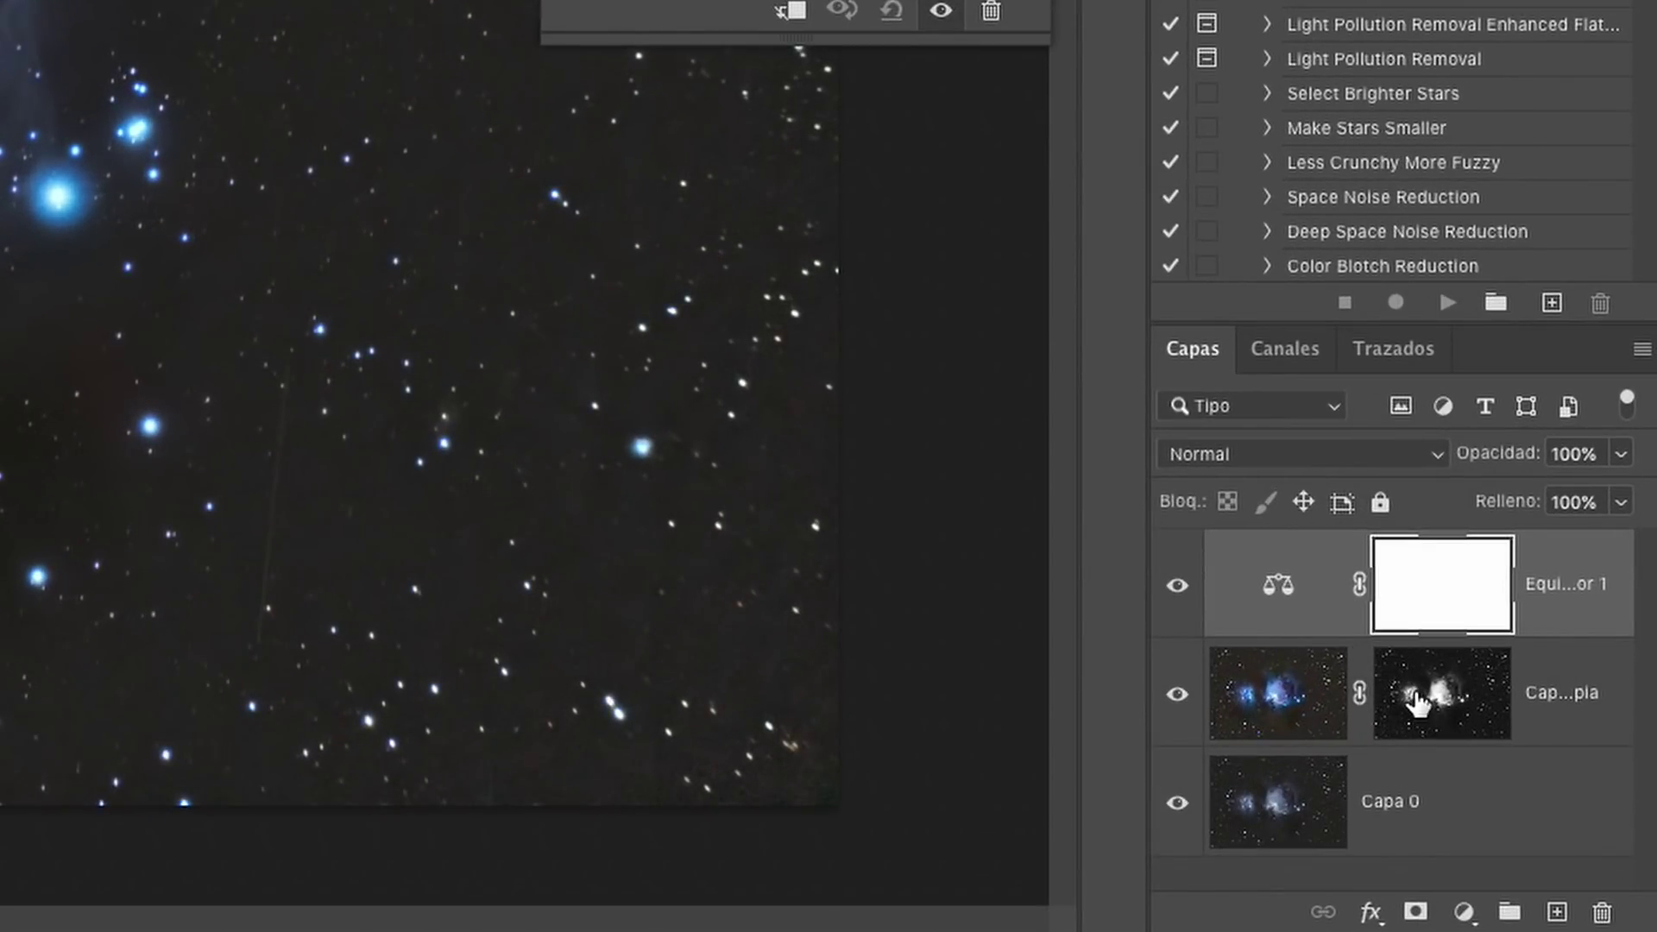
{"action": "left_click_drag", "start_coordinate": [1436, 716], "coordinate": [1439, 584]}
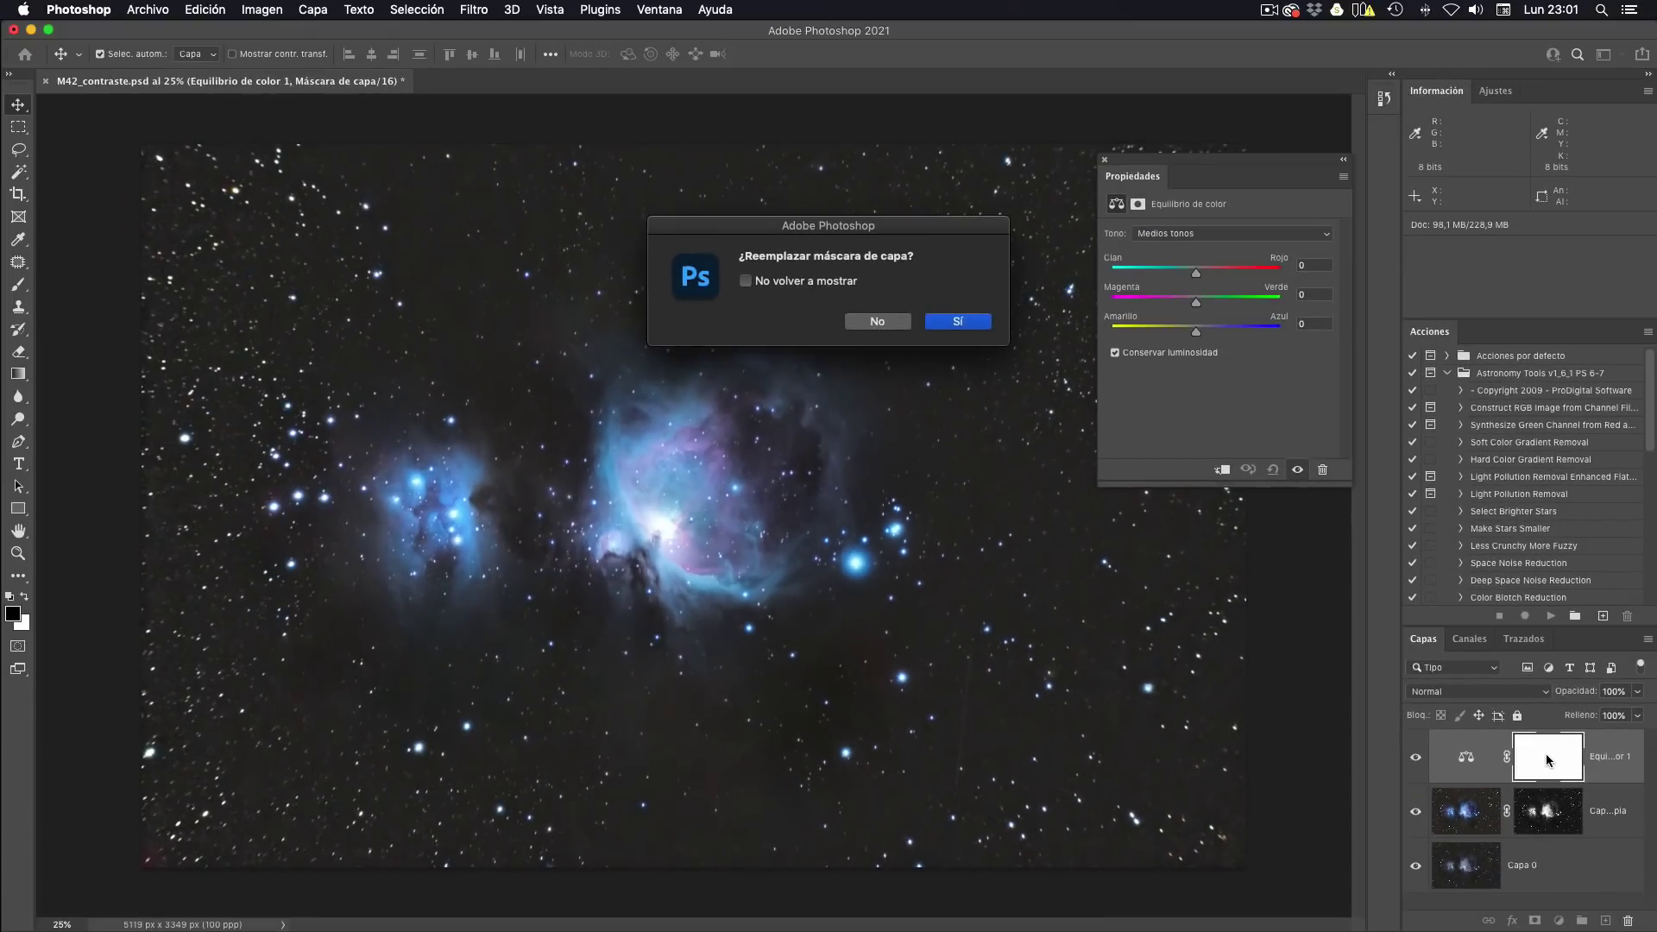
{"action": "left_click", "coordinate": [937, 322]}
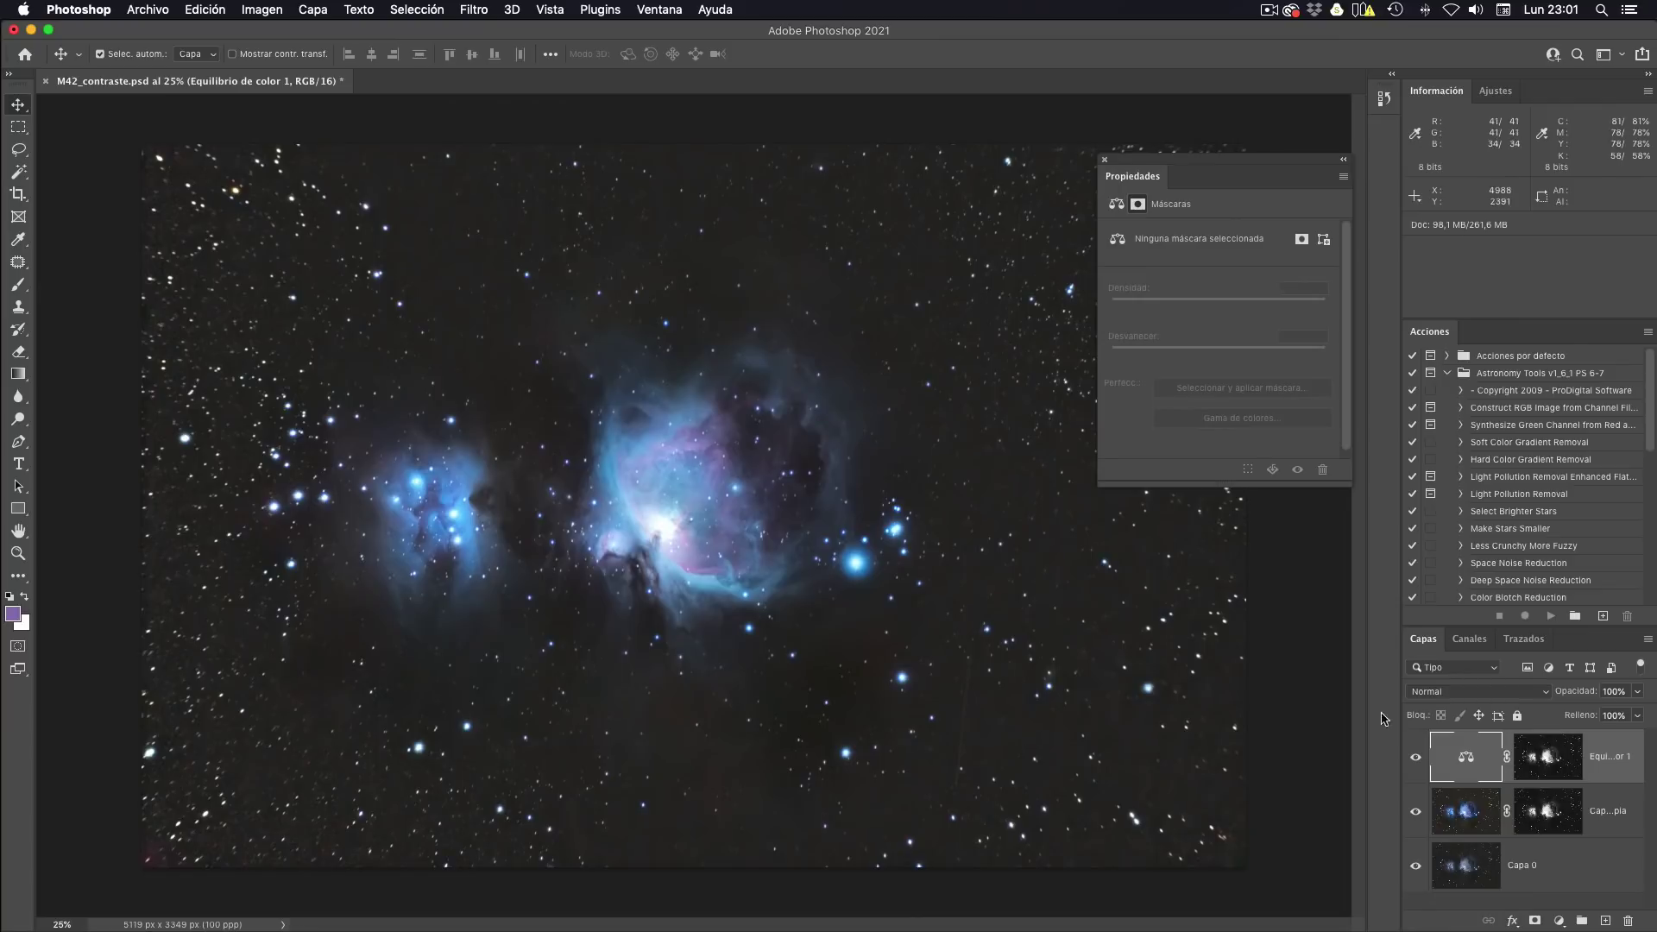
{"action": "left_click", "coordinate": [1466, 758]}
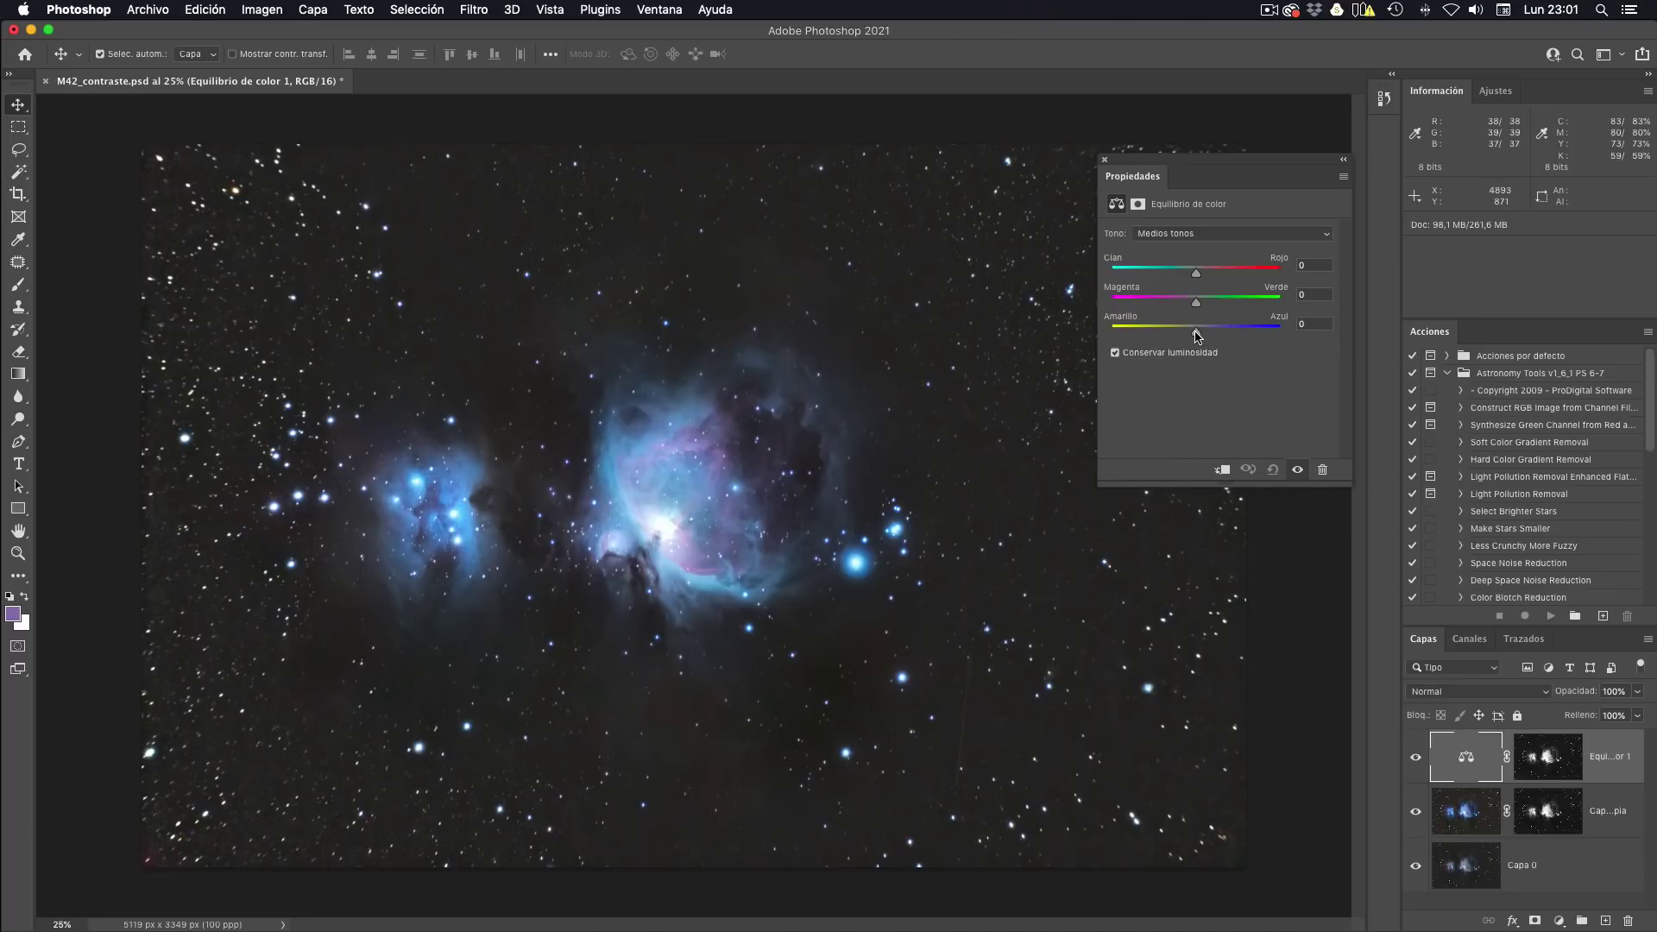
{"action": "left_click_drag", "start_coordinate": [1196, 327], "coordinate": [1191, 336]}
{"action": "left_click_drag", "start_coordinate": [1196, 274], "coordinate": [1215, 278]}
{"action": "left_click_drag", "start_coordinate": [1190, 335], "coordinate": [1191, 336]}
{"action": "left_click", "coordinate": [1415, 758]}
{"action": "left_click", "coordinate": [1415, 758]}
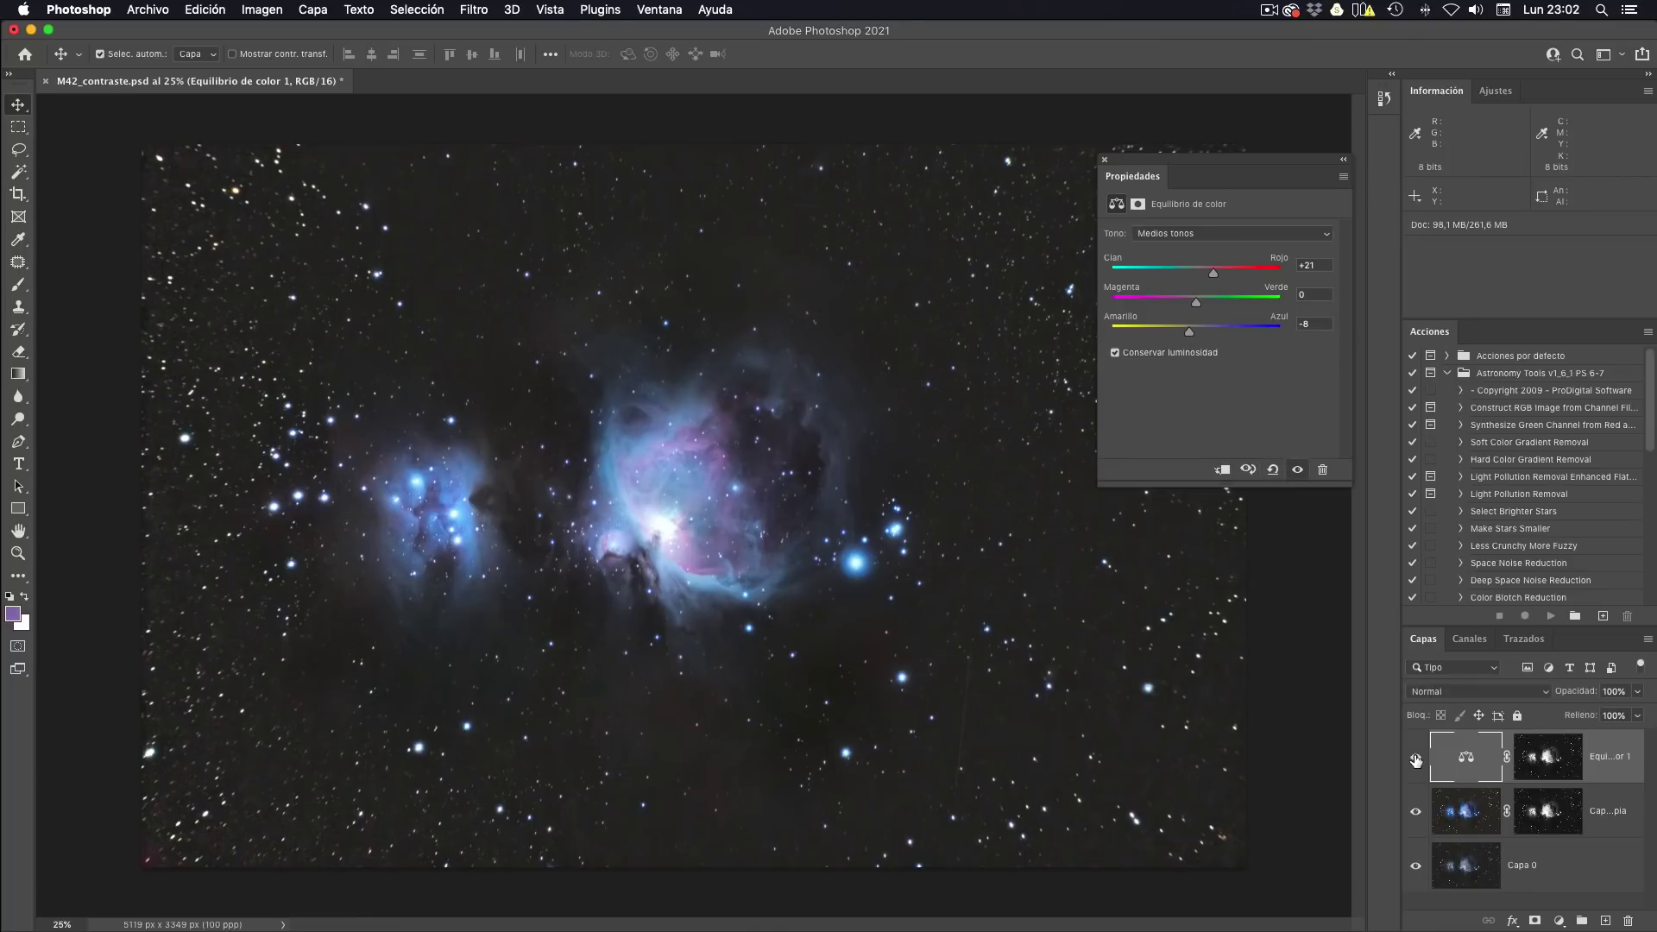
{"action": "left_click", "coordinate": [1415, 758]}
Add a Curves adjustment layer and replace its mask with a copy of the Color Balance mask.
{"action": "left_click", "coordinate": [1560, 921]}
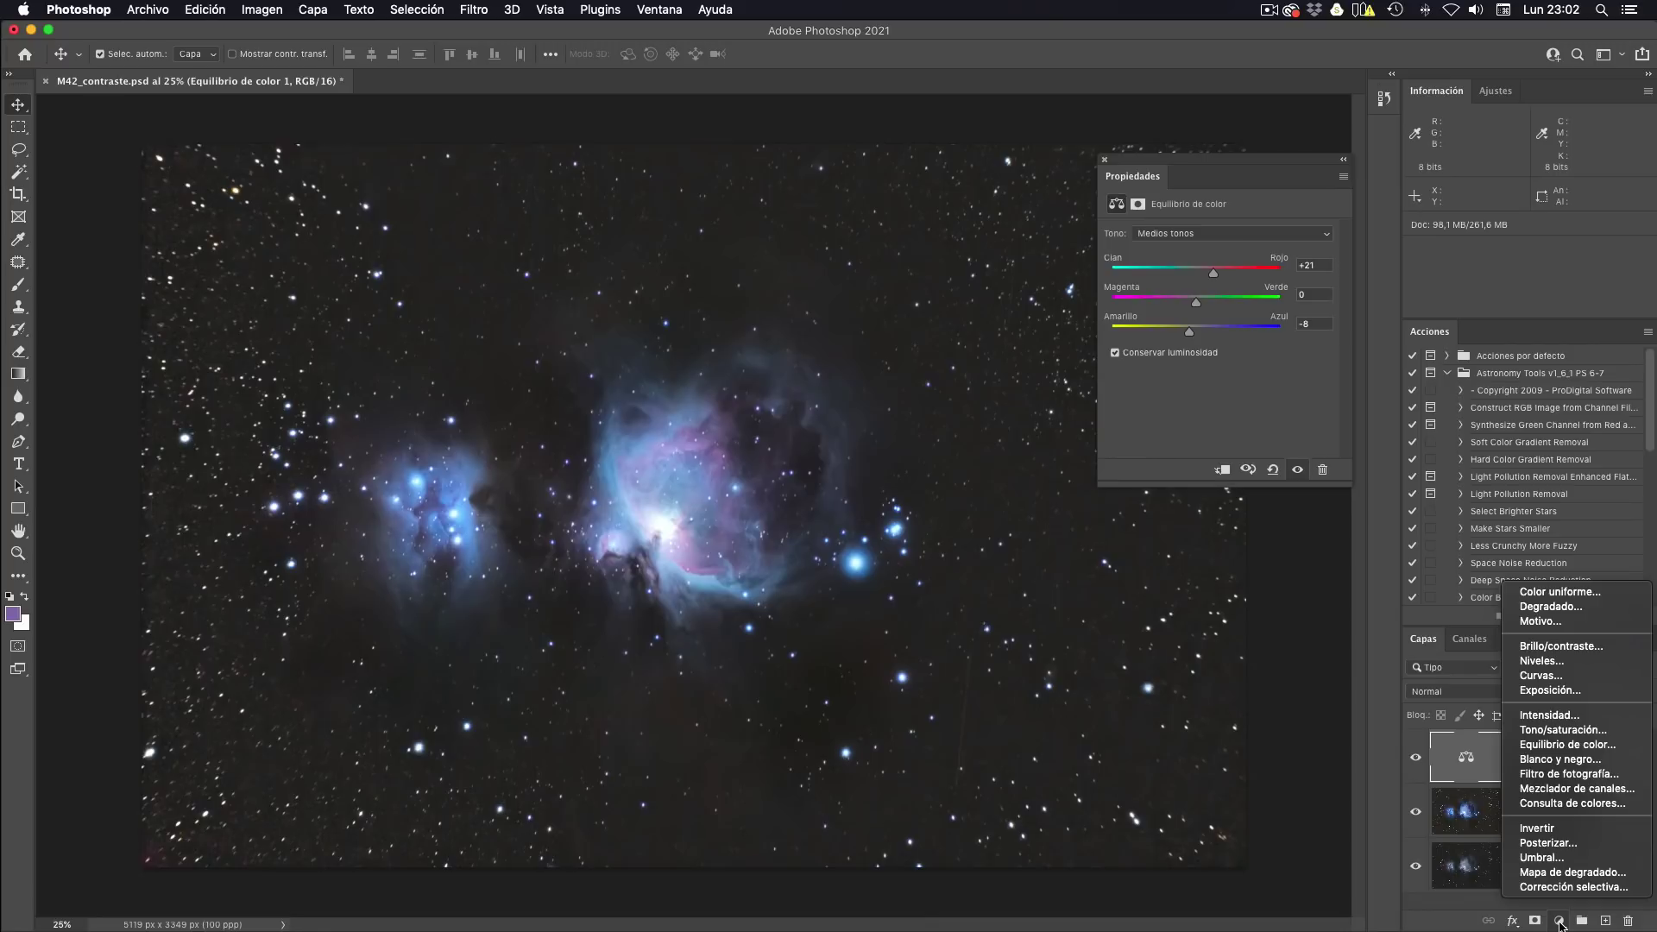
{"action": "left_click", "coordinate": [1563, 677]}
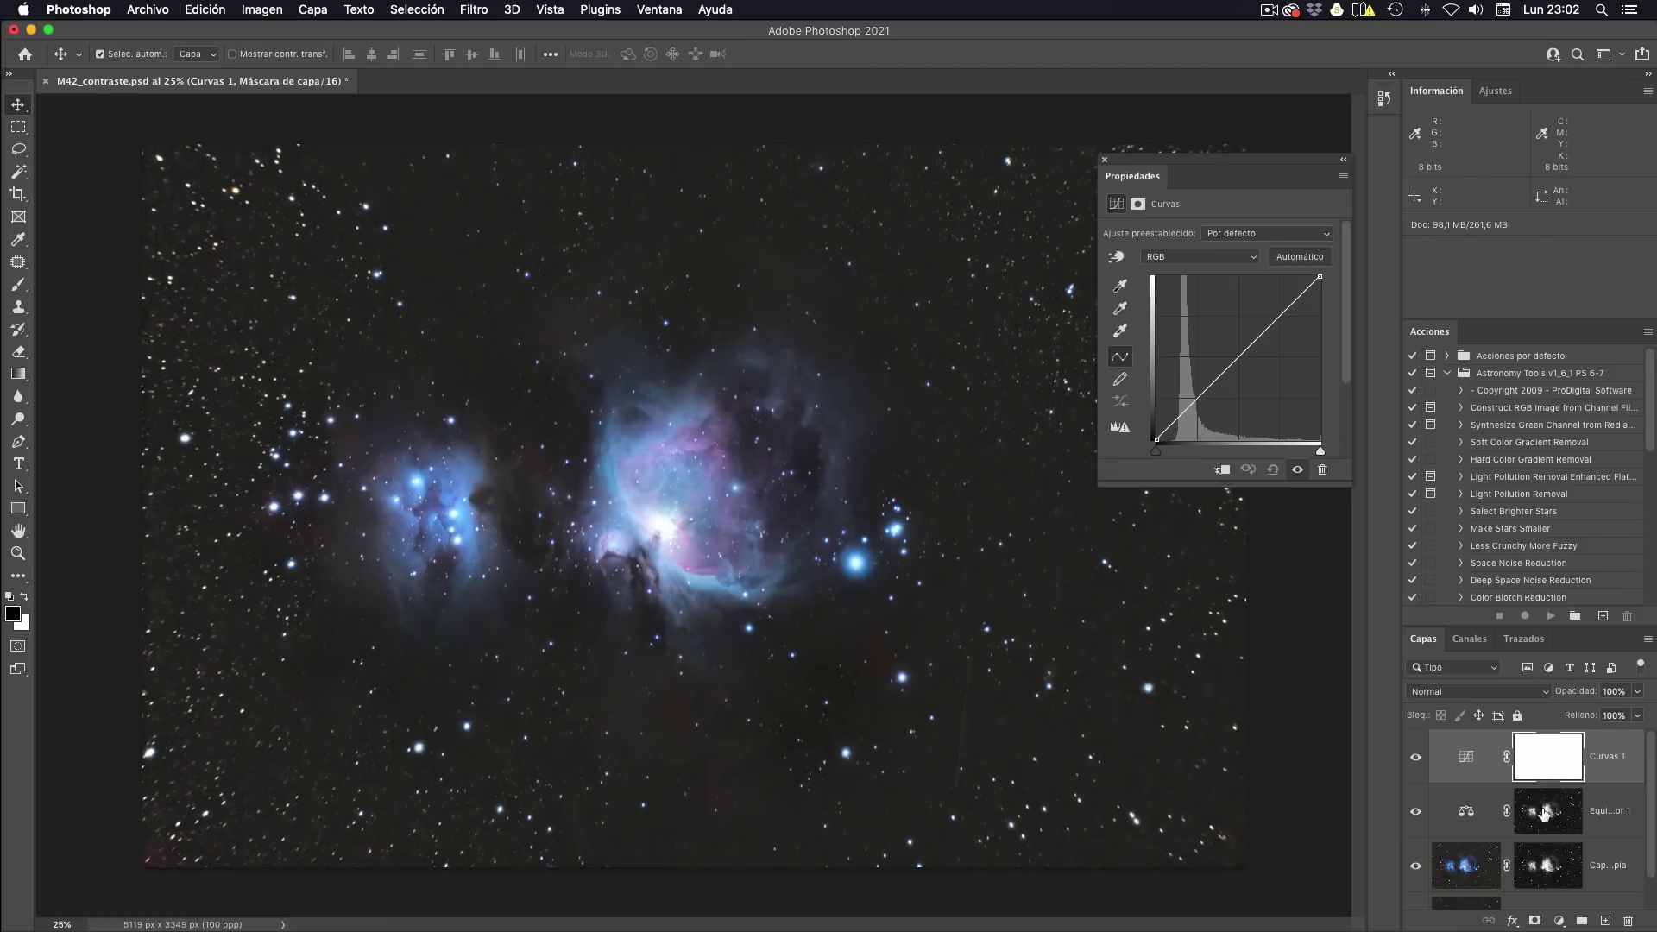
{"action": "left_click_drag", "start_coordinate": [1545, 830], "coordinate": [1550, 771]}
{"action": "left_click", "coordinate": [981, 322]}
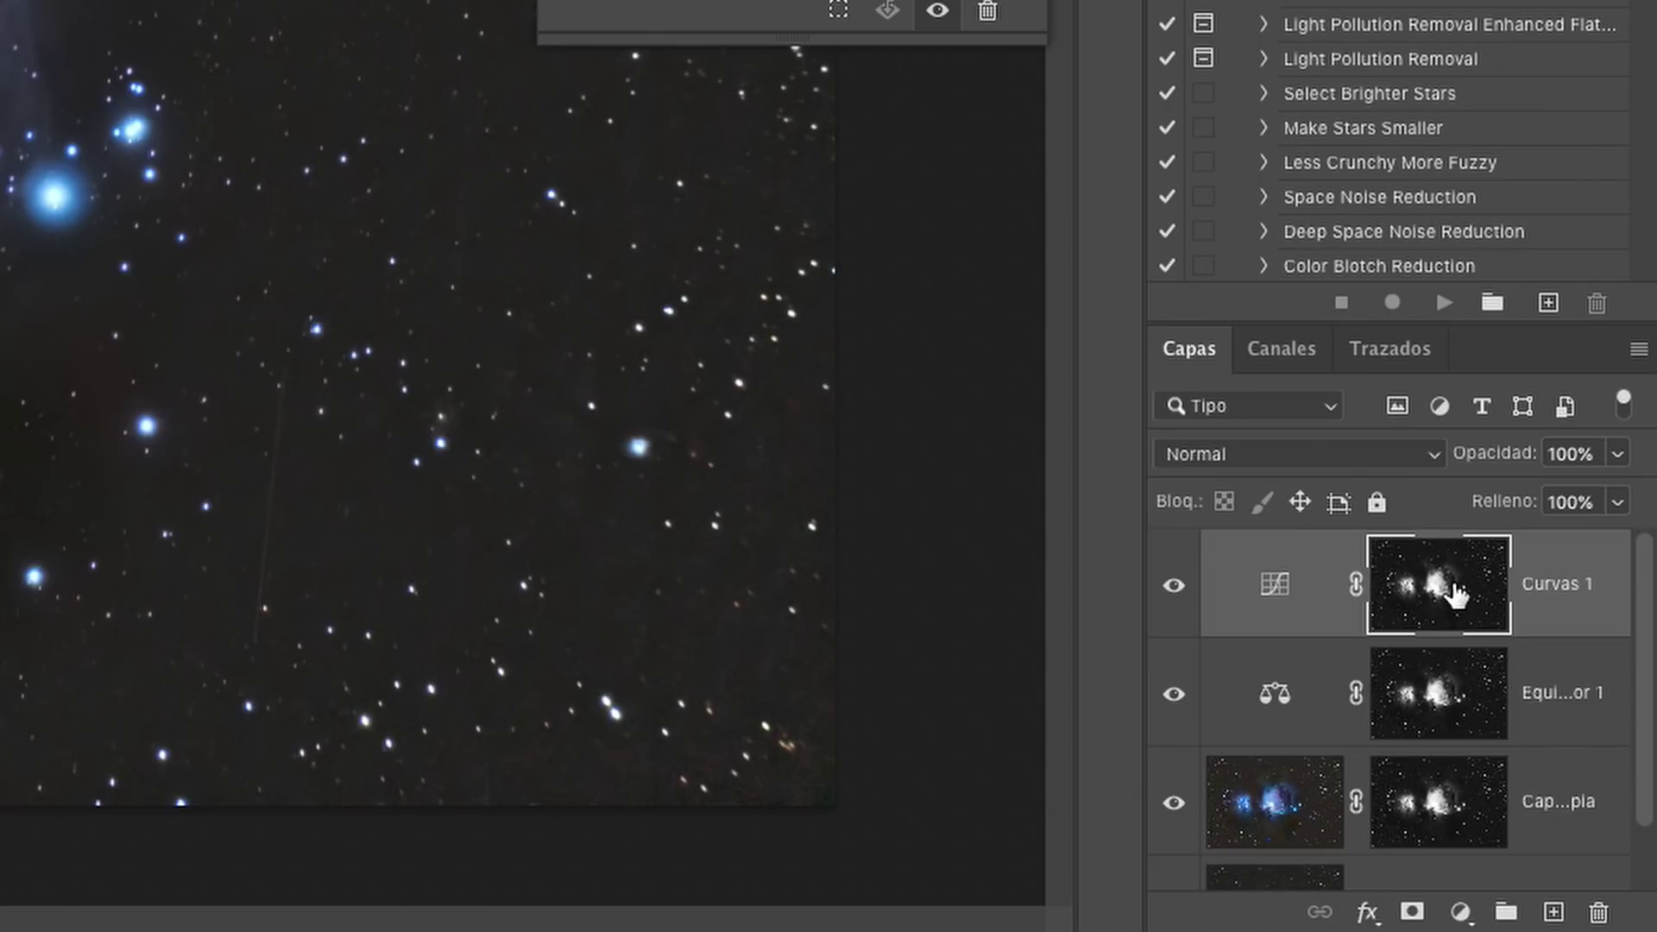
Invert the Curves layer's mask and display it alone on the canvas.
{"action": "left_click_drag", "start_coordinate": [1452, 597], "coordinate": [1454, 599]}
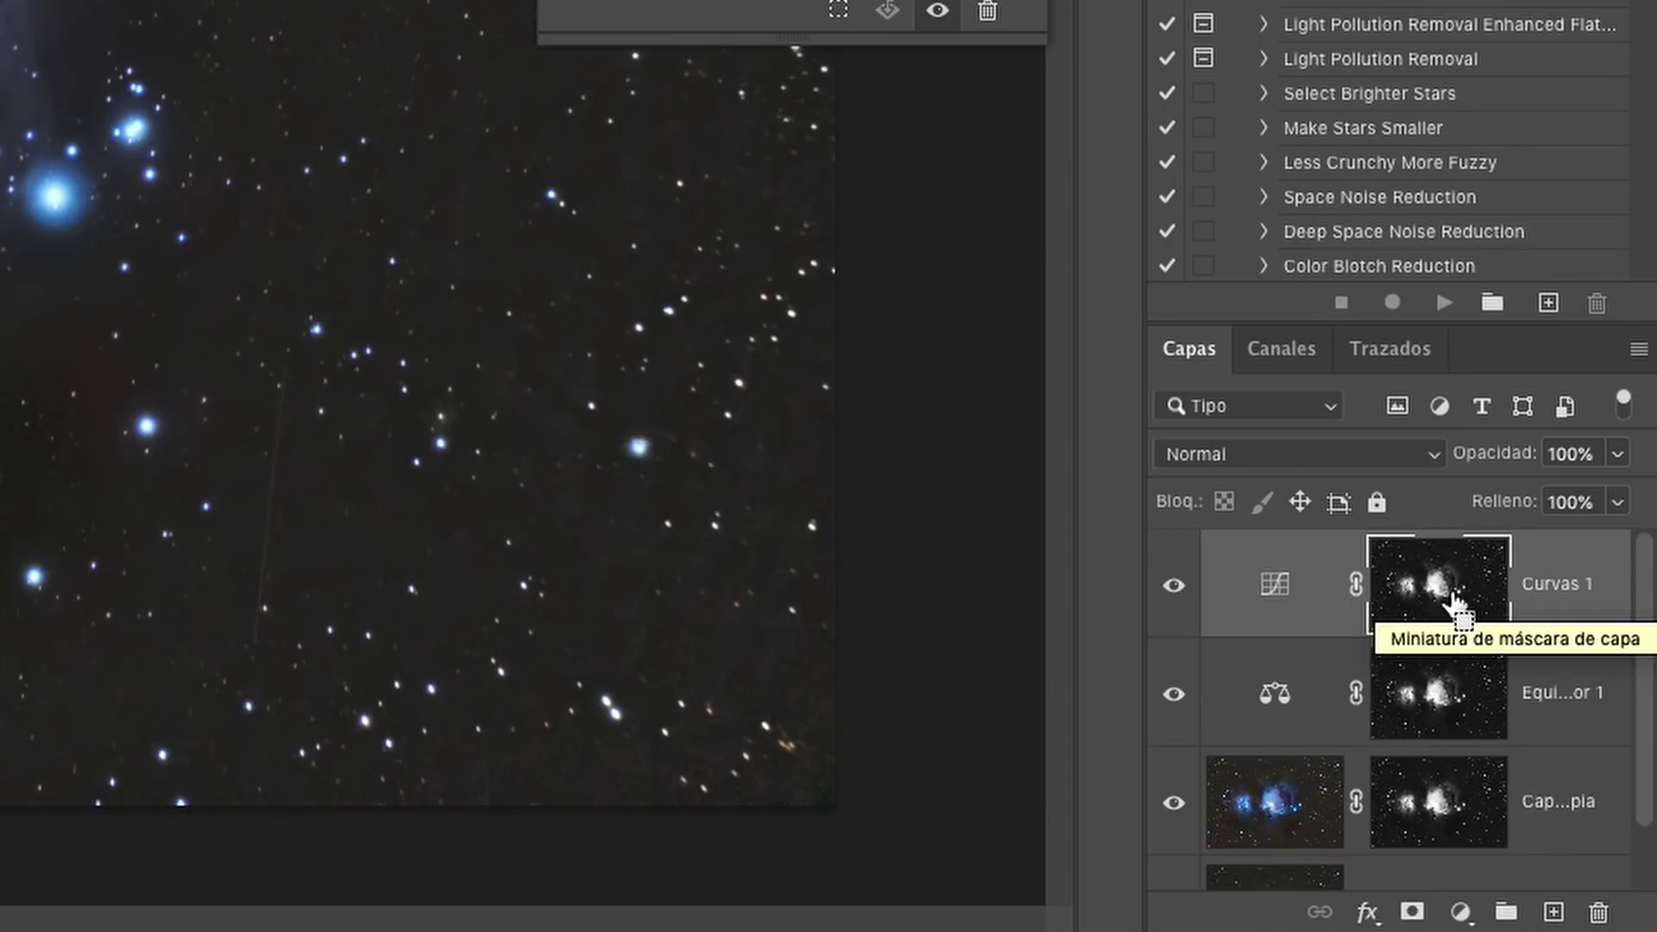
{"action": "key", "text": "ctrl+i"}
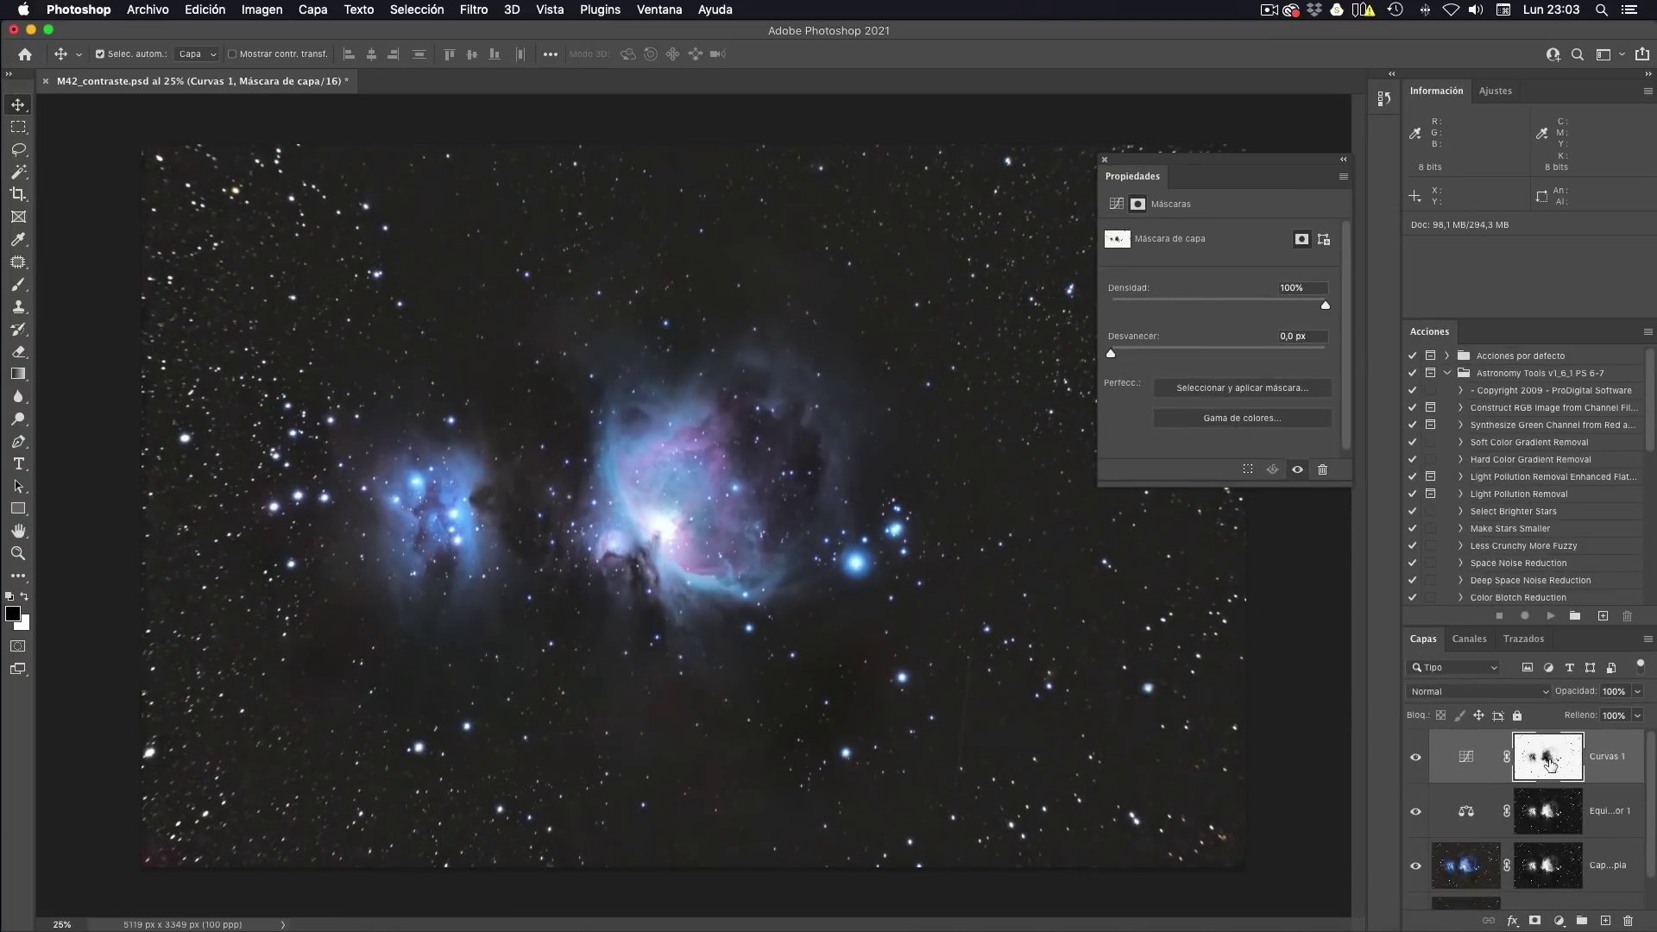
{"action": "left_click", "coordinate": [1551, 764], "text": "alt"}
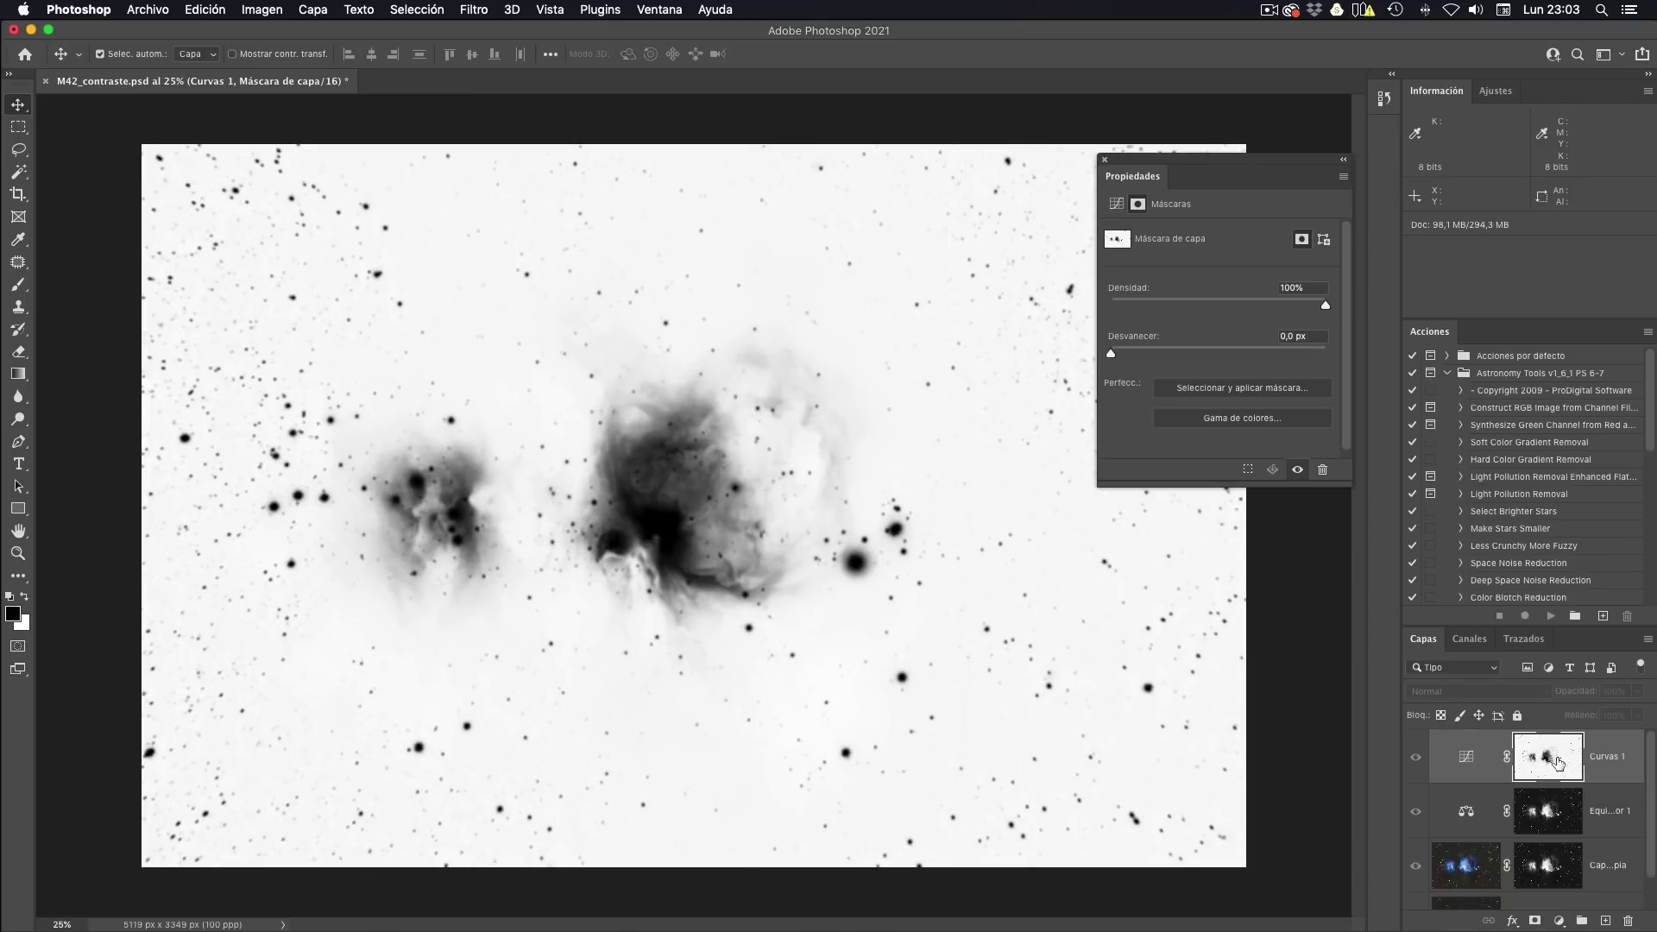
Darken the Curves mask with Levels, midtone slider at 0.29, so the nebula turns black.
{"action": "key", "text": "super"}
{"action": "key", "text": "super+l"}
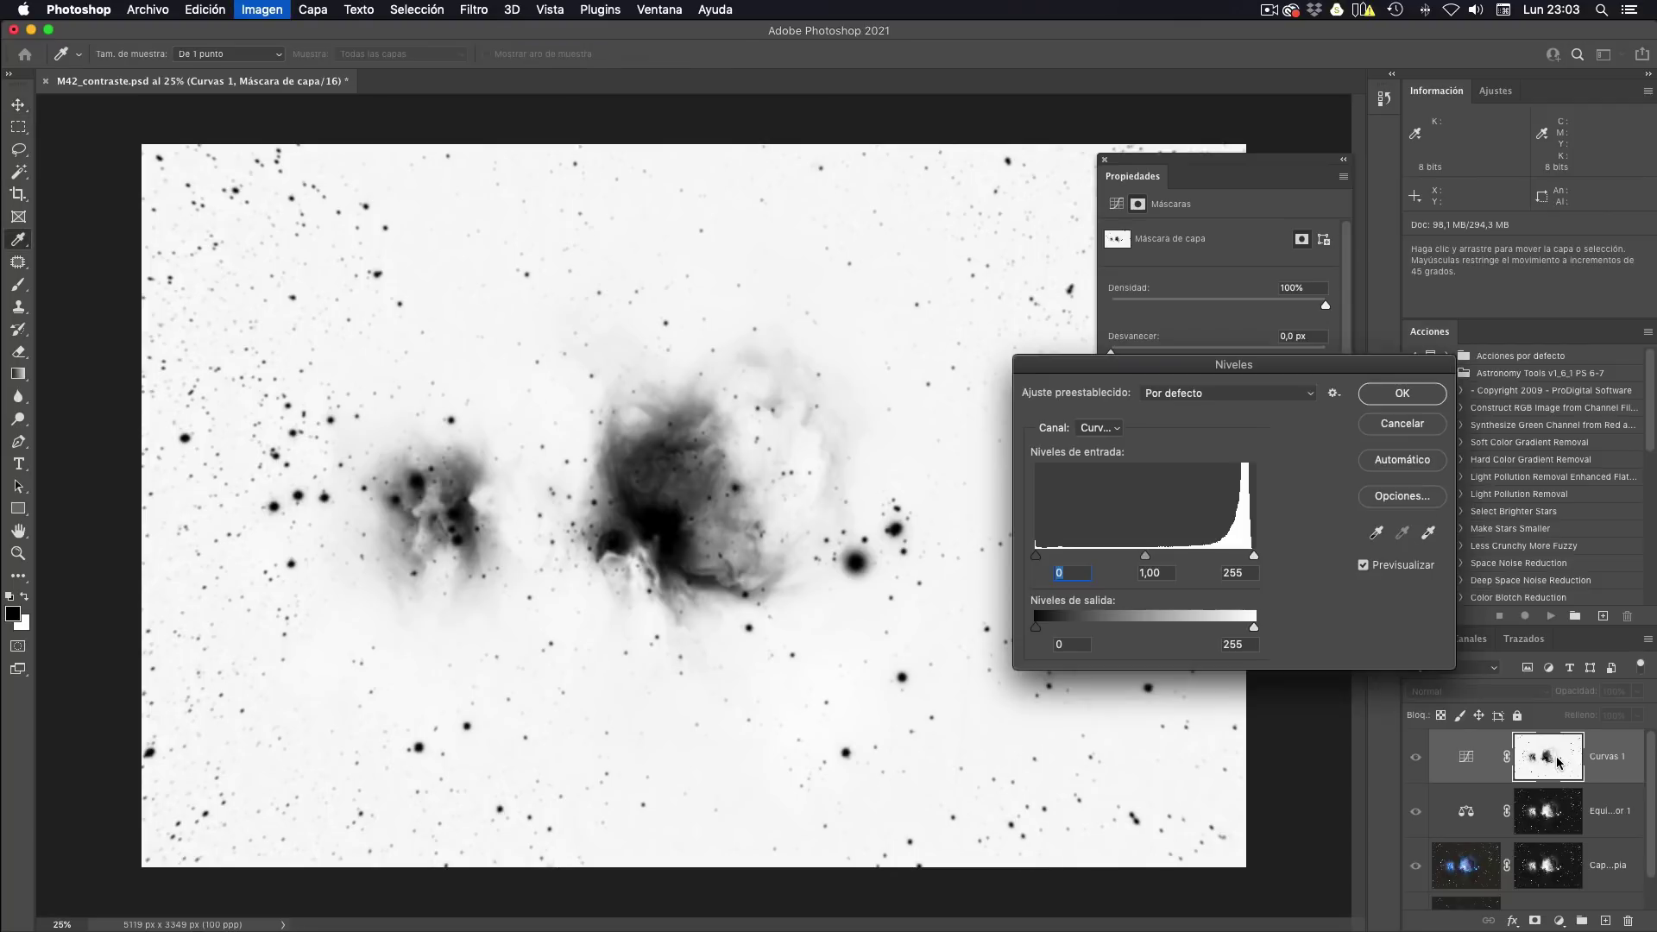
{"action": "left_click_drag", "start_coordinate": [1144, 555], "coordinate": [1216, 563]}
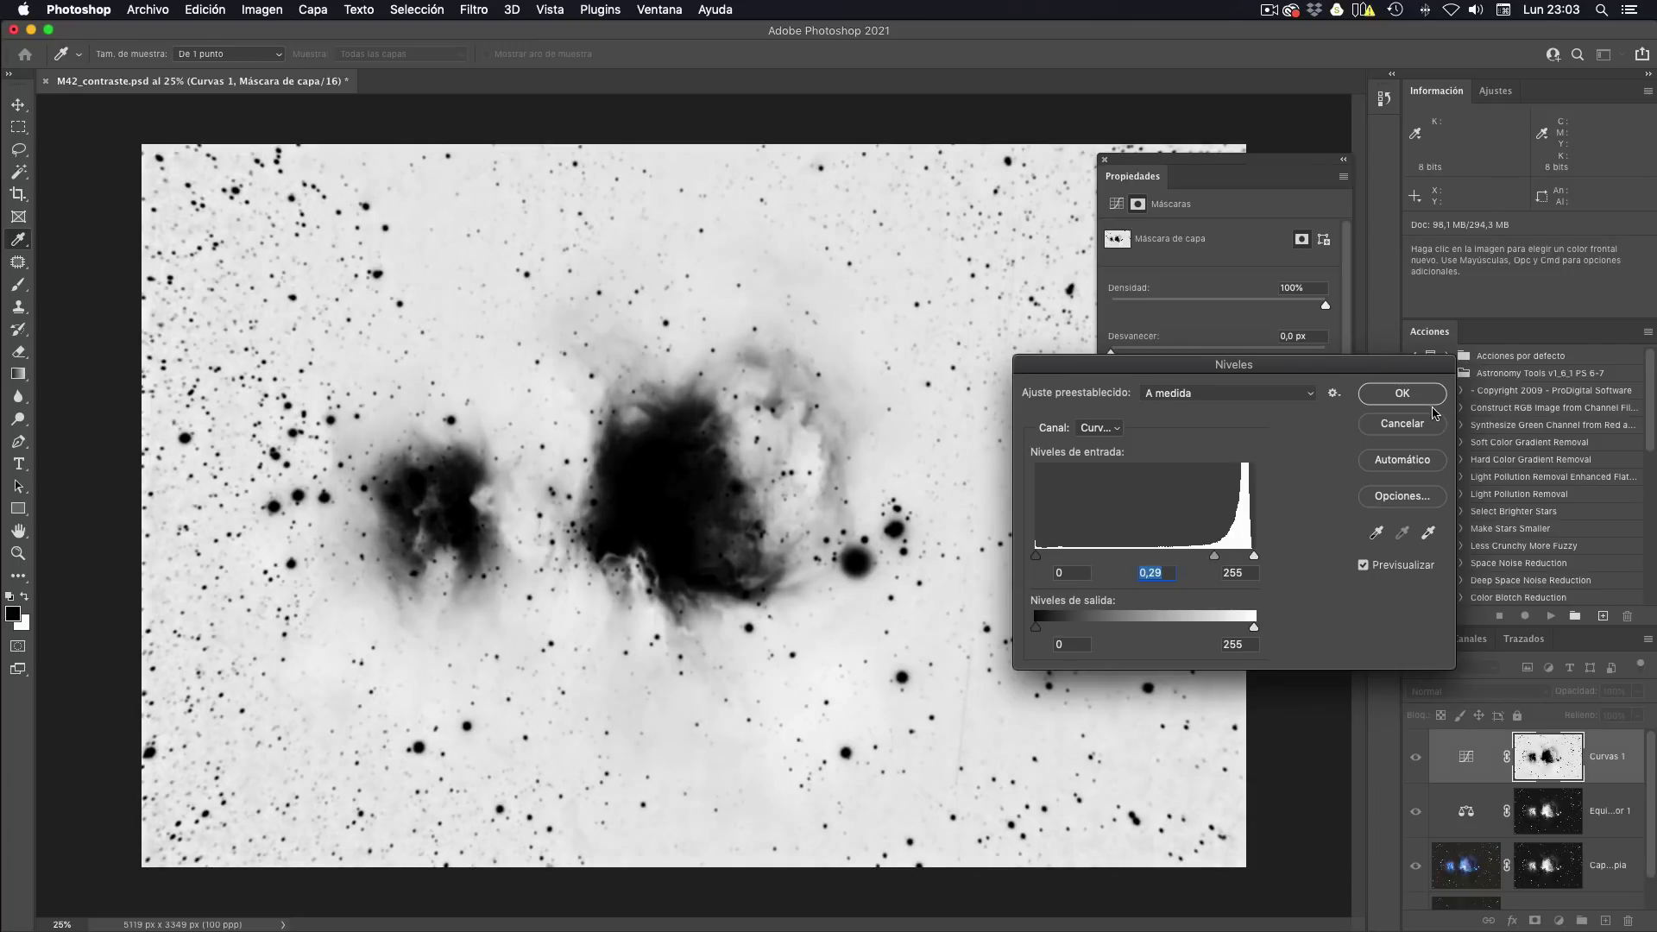
{"action": "left_click", "coordinate": [1426, 397]}
Shape a two-point S-curve to boost background contrast.
{"action": "left_click", "coordinate": [1472, 758]}
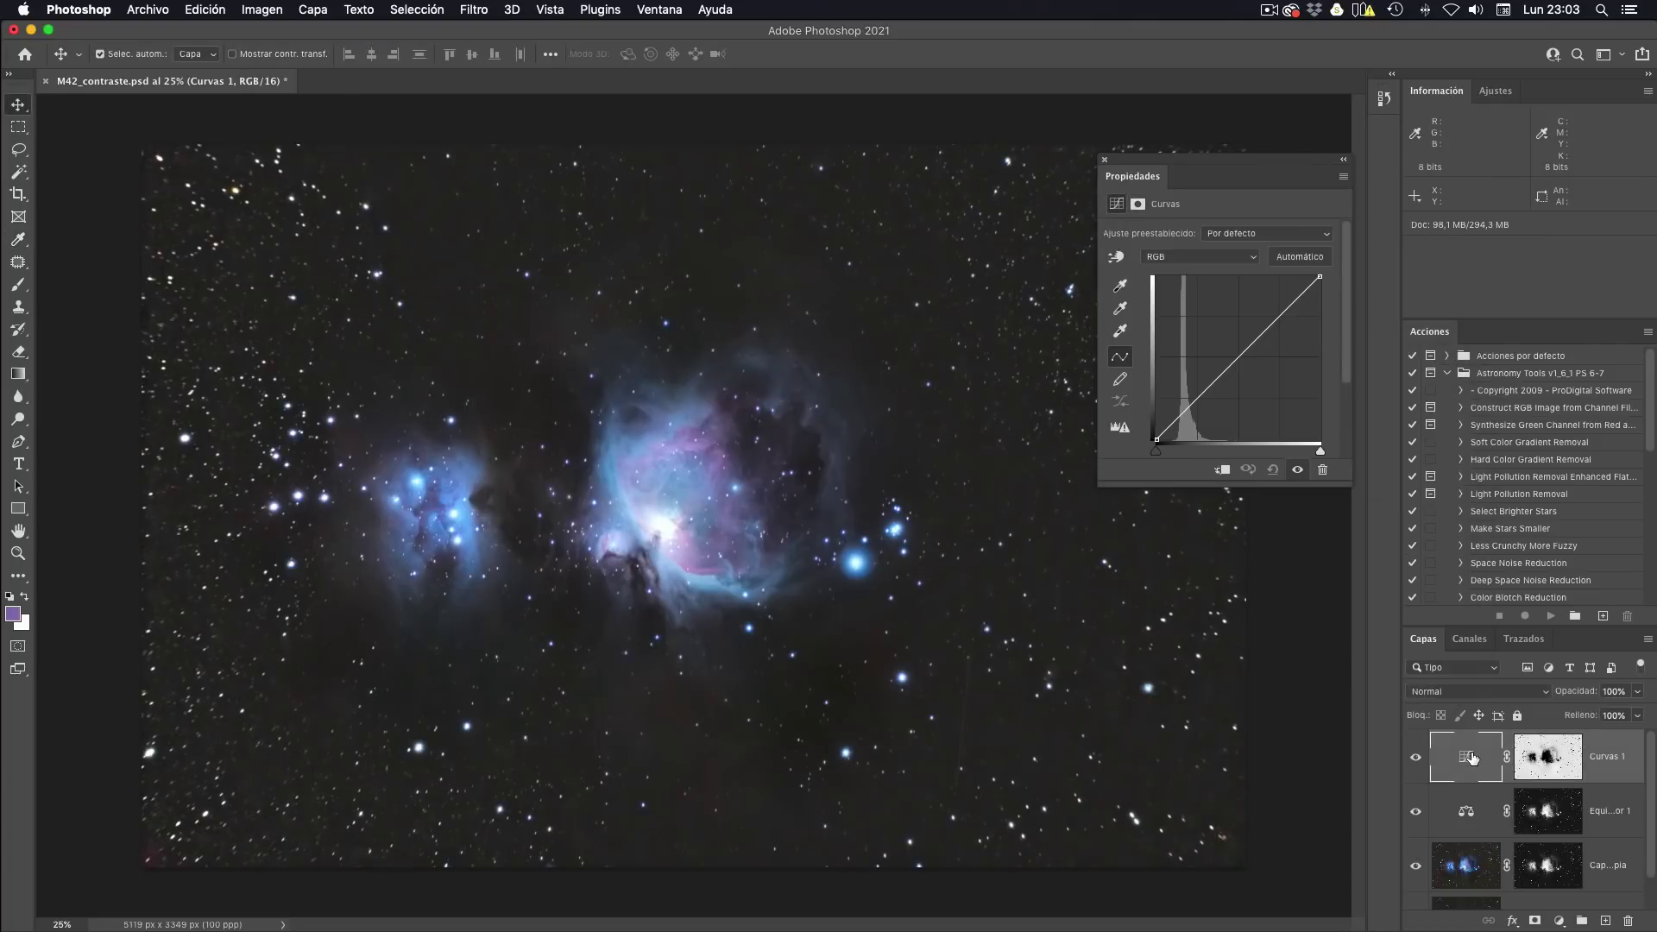
{"action": "left_click", "coordinate": [1198, 401]}
{"action": "left_click_drag", "start_coordinate": [1199, 402], "coordinate": [1198, 404]}
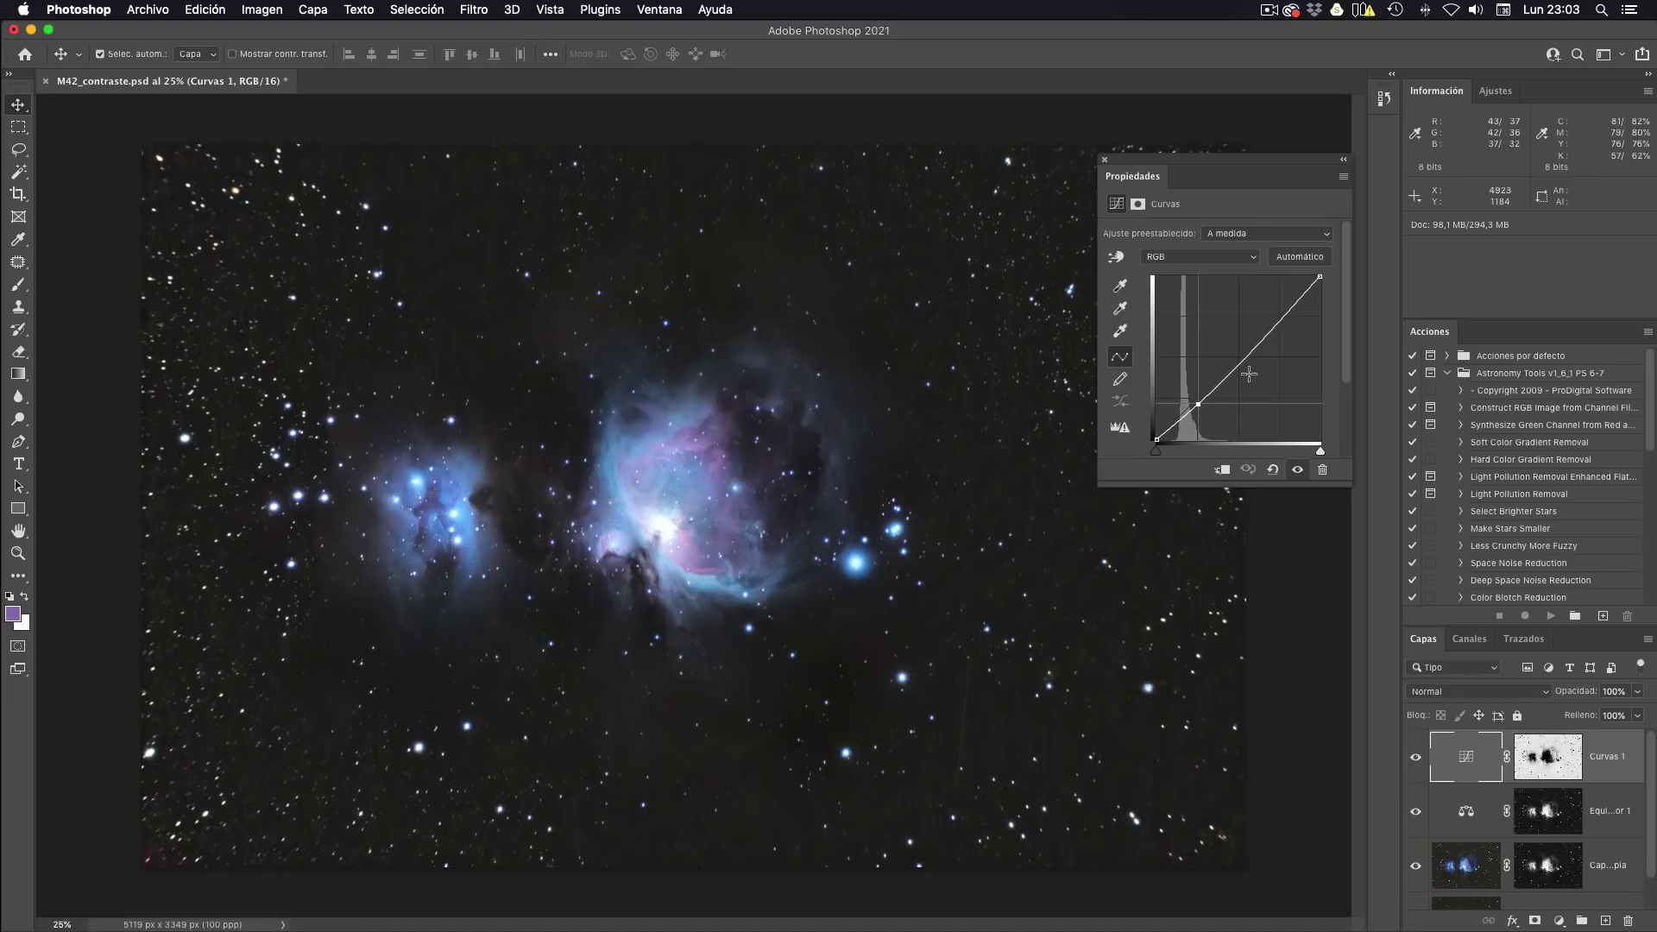
{"action": "left_click", "coordinate": [1260, 349]}
{"action": "left_click_drag", "start_coordinate": [1260, 349], "coordinate": [1261, 339]}
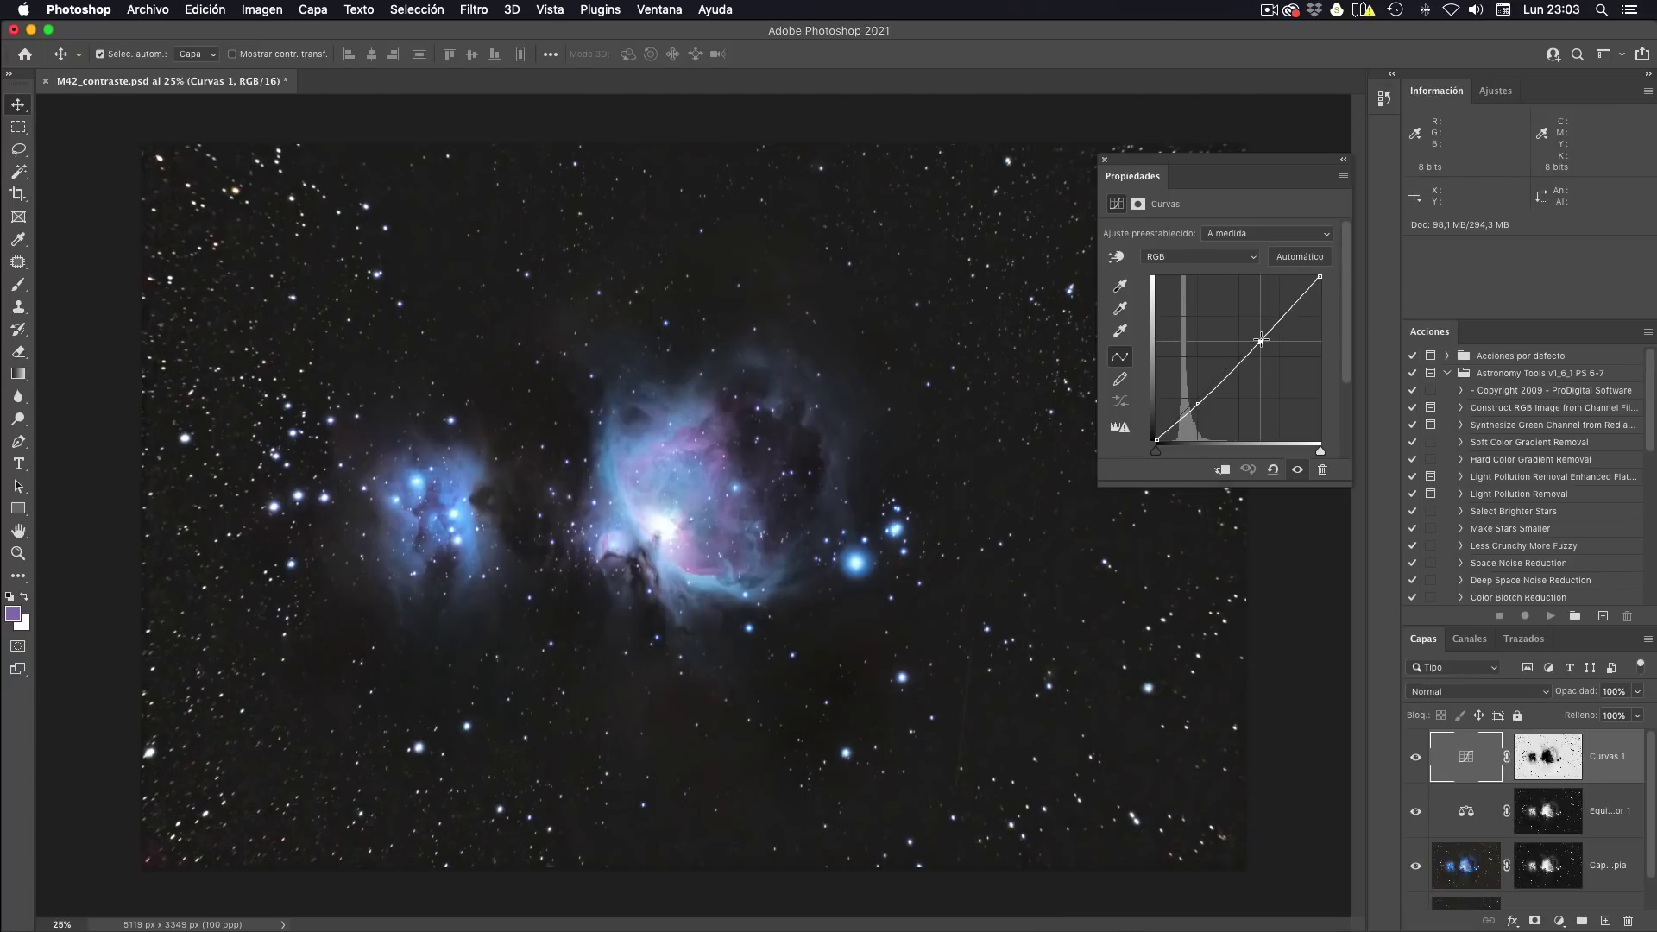
{"action": "left_click", "coordinate": [1198, 404]}
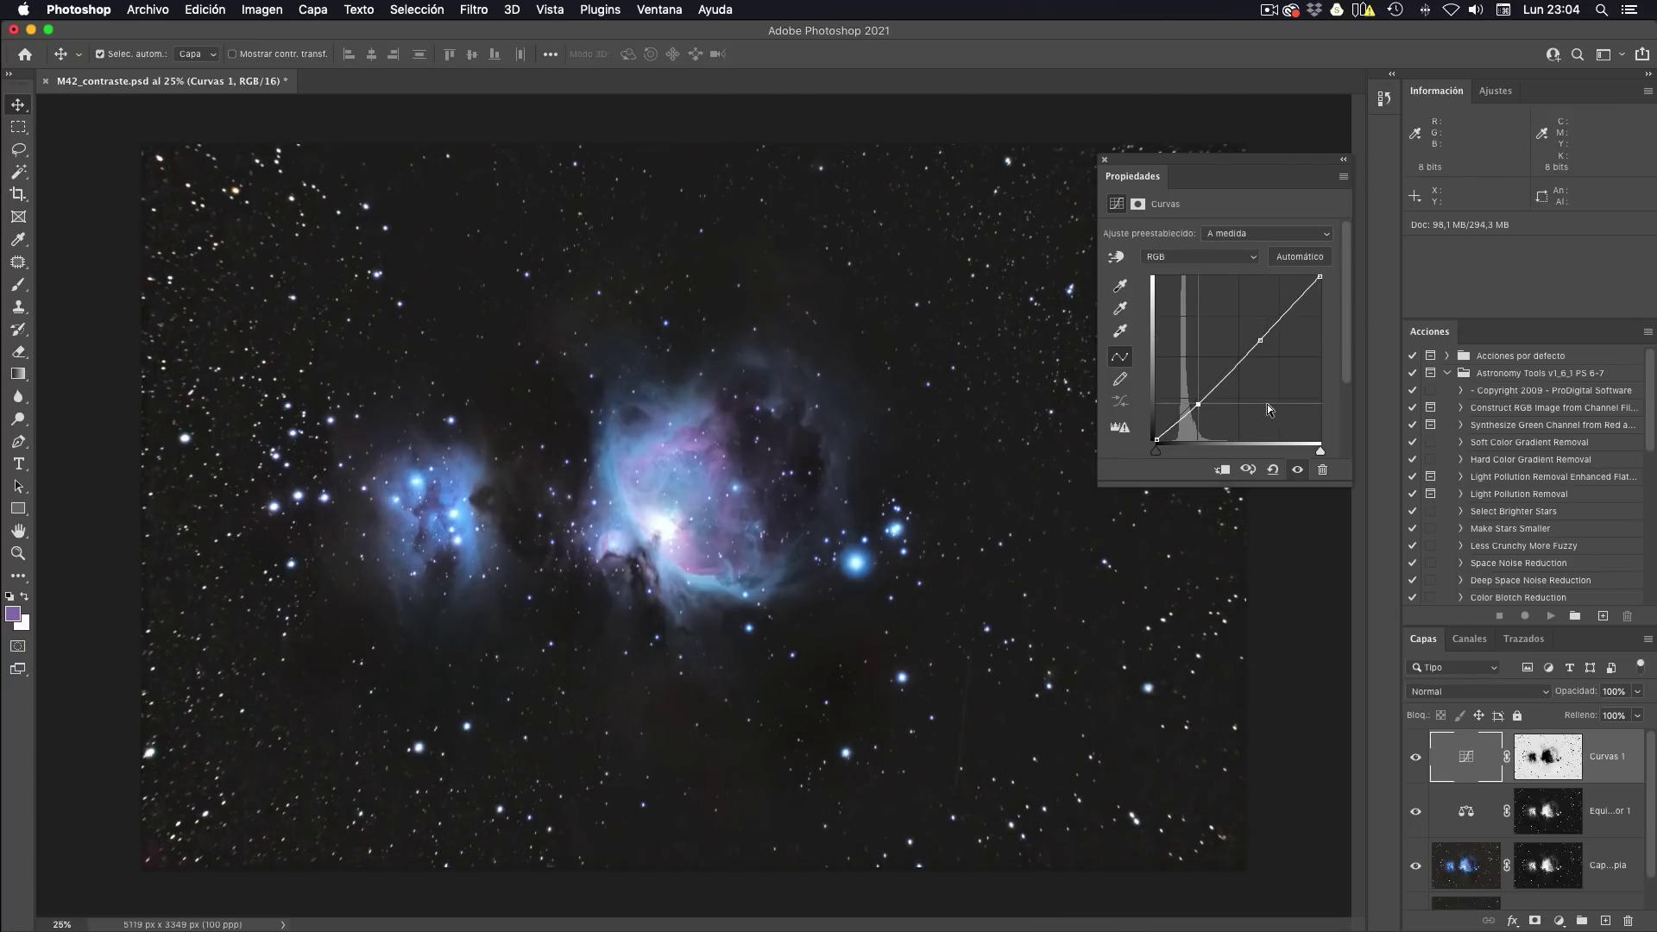
Toggle the Curves and Color Balance layers on and off to compare the result.
{"action": "left_click", "coordinate": [1416, 757]}
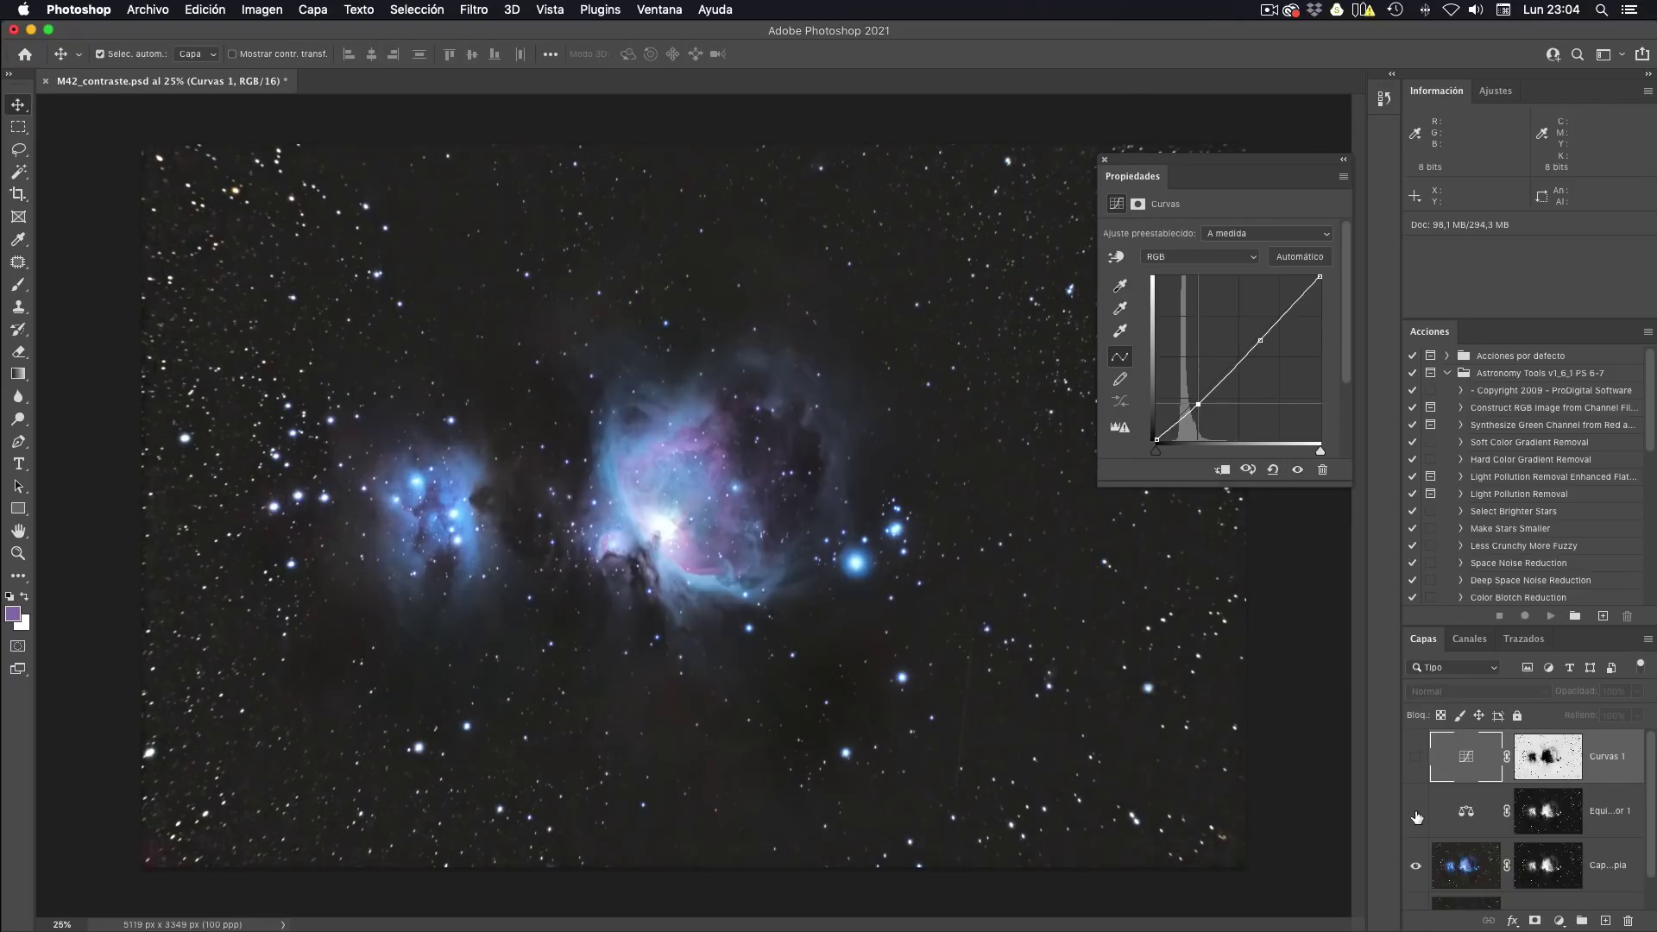
{"action": "left_click", "coordinate": [1415, 813]}
{"action": "left_click", "coordinate": [1416, 757]}
{"action": "left_click", "coordinate": [1416, 814]}
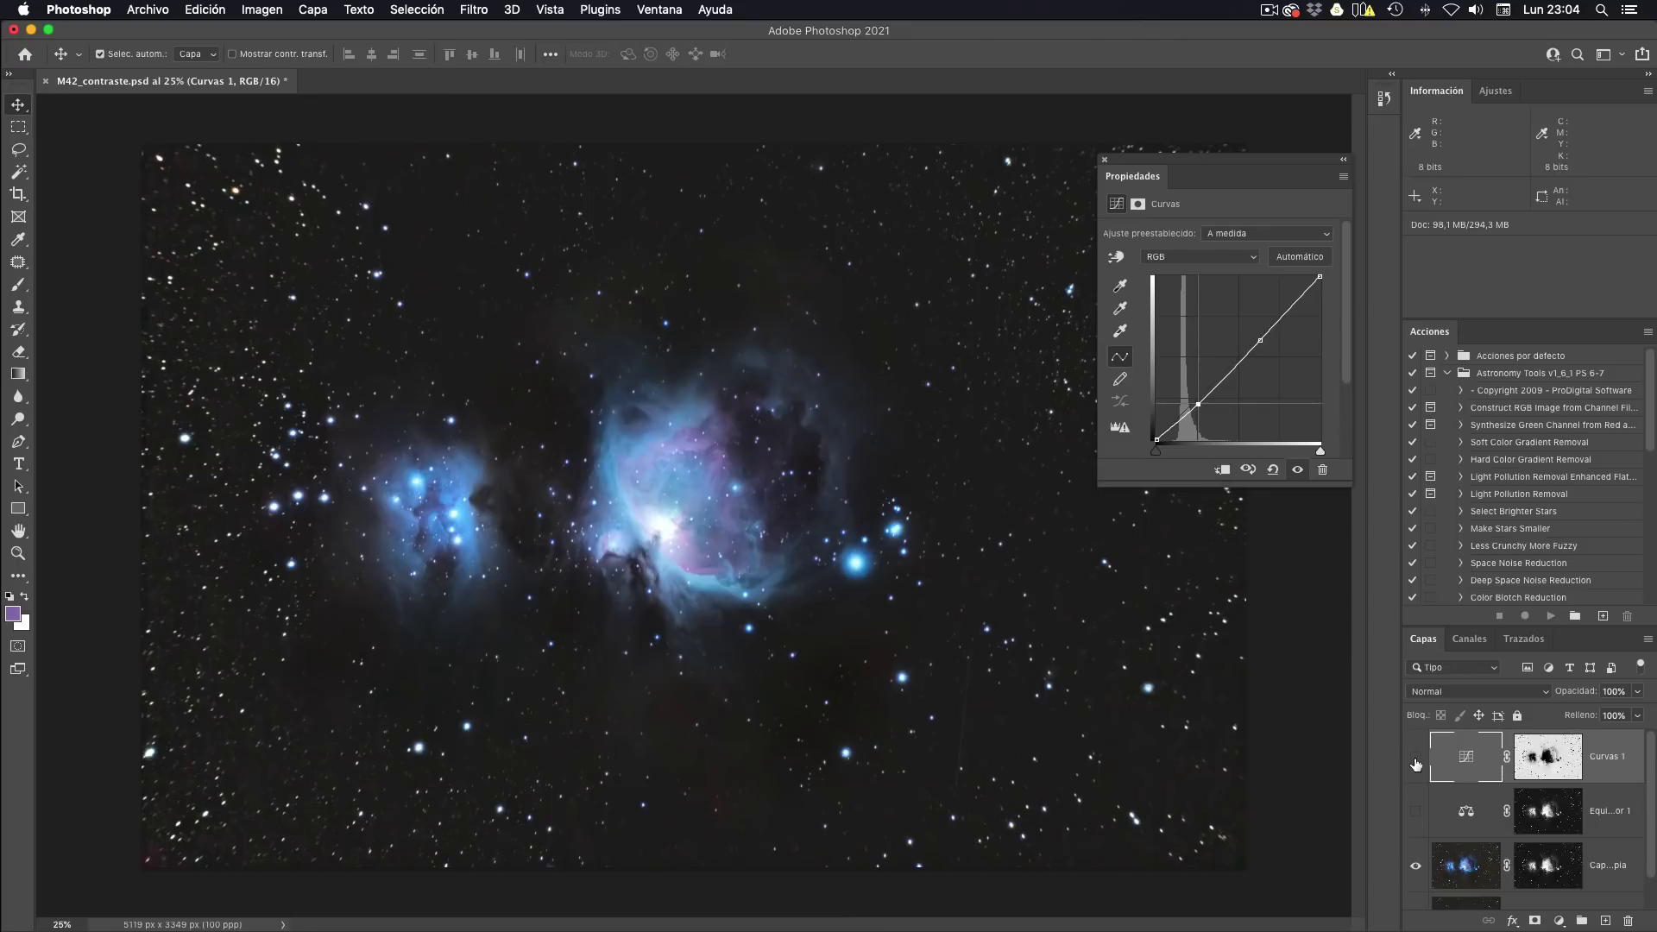
{"action": "left_click", "coordinate": [1415, 760]}
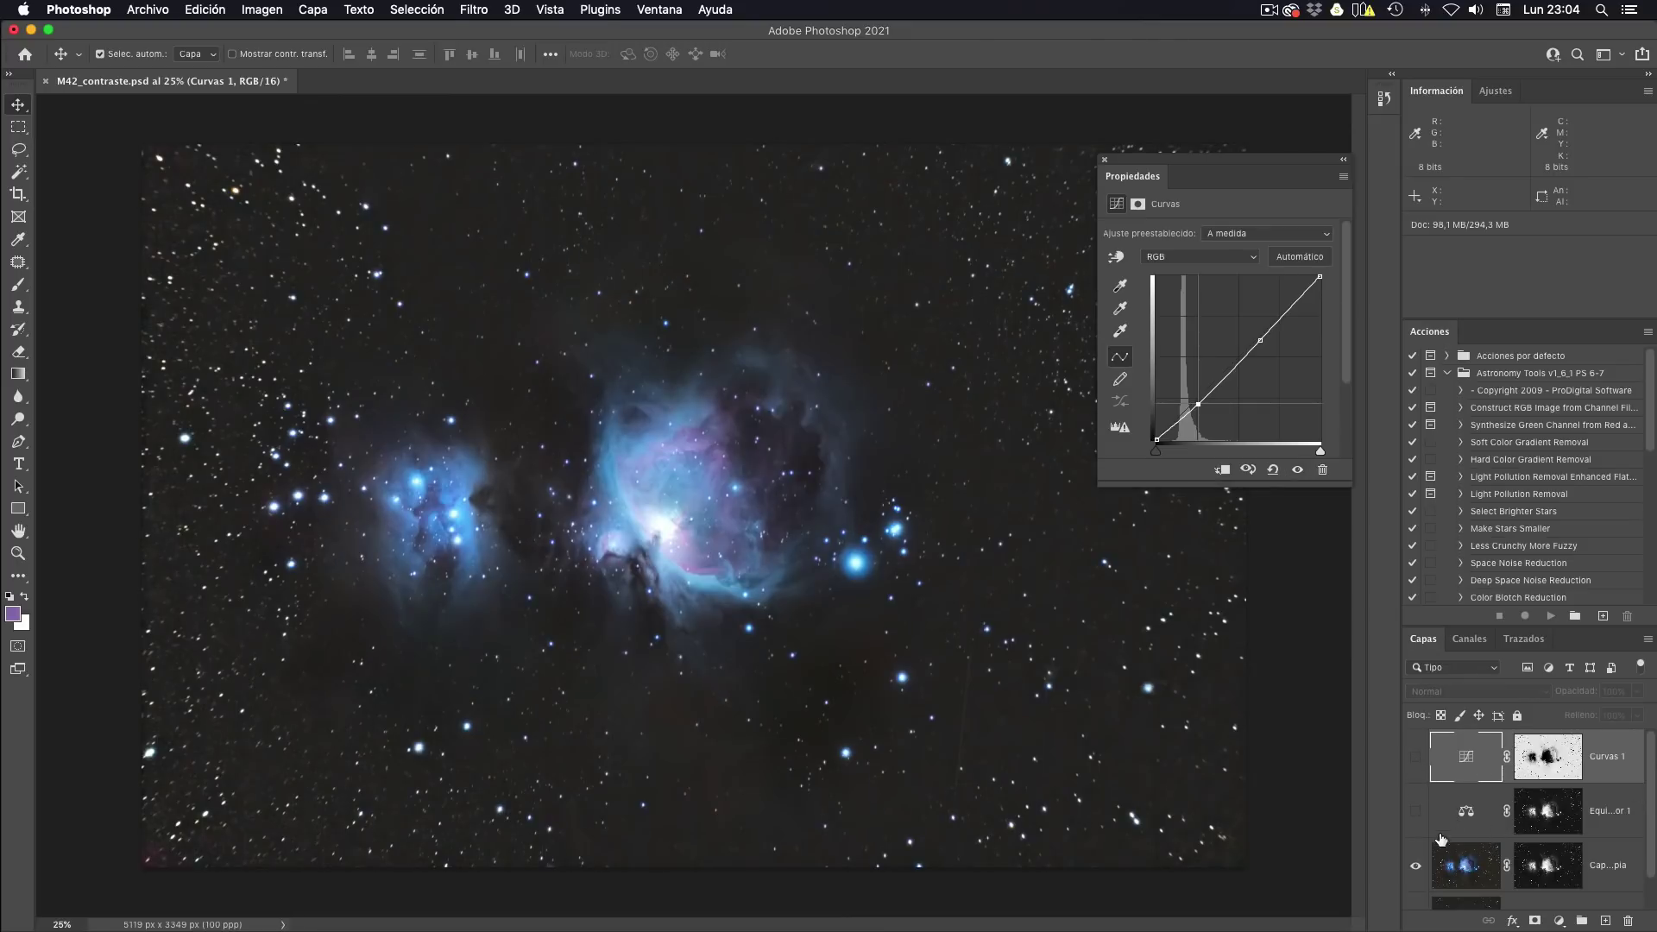
{"action": "scroll", "coordinate": [1540, 872], "scroll_direction": "down", "scroll_amount": 1}
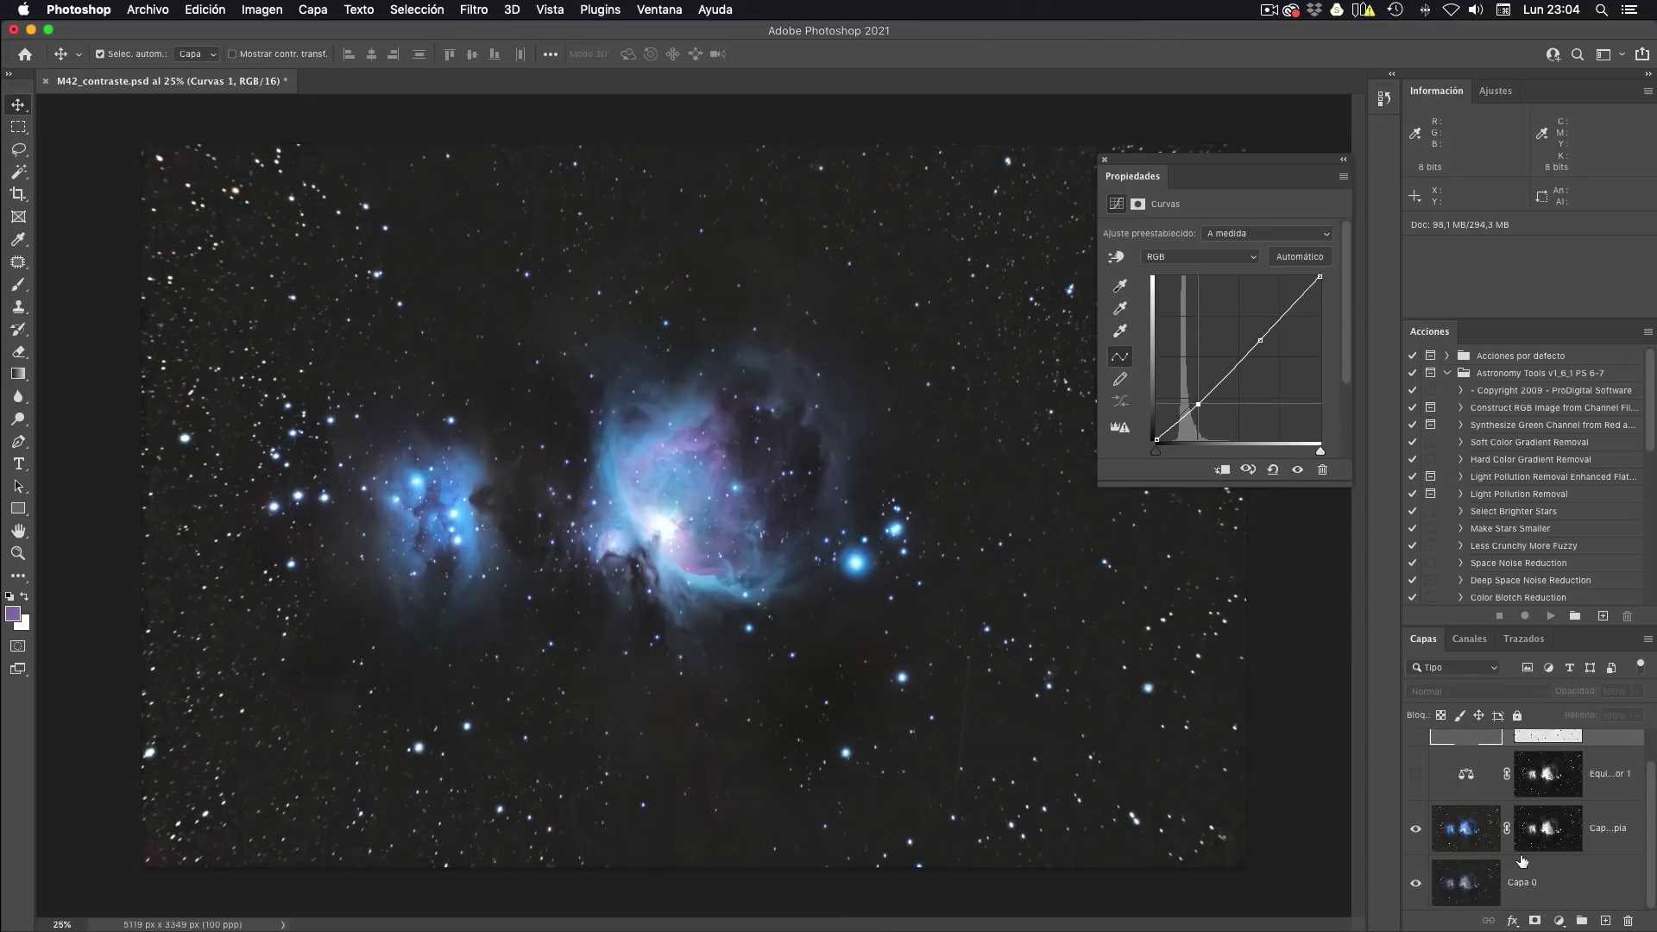
{"action": "left_click", "coordinate": [1465, 831]}
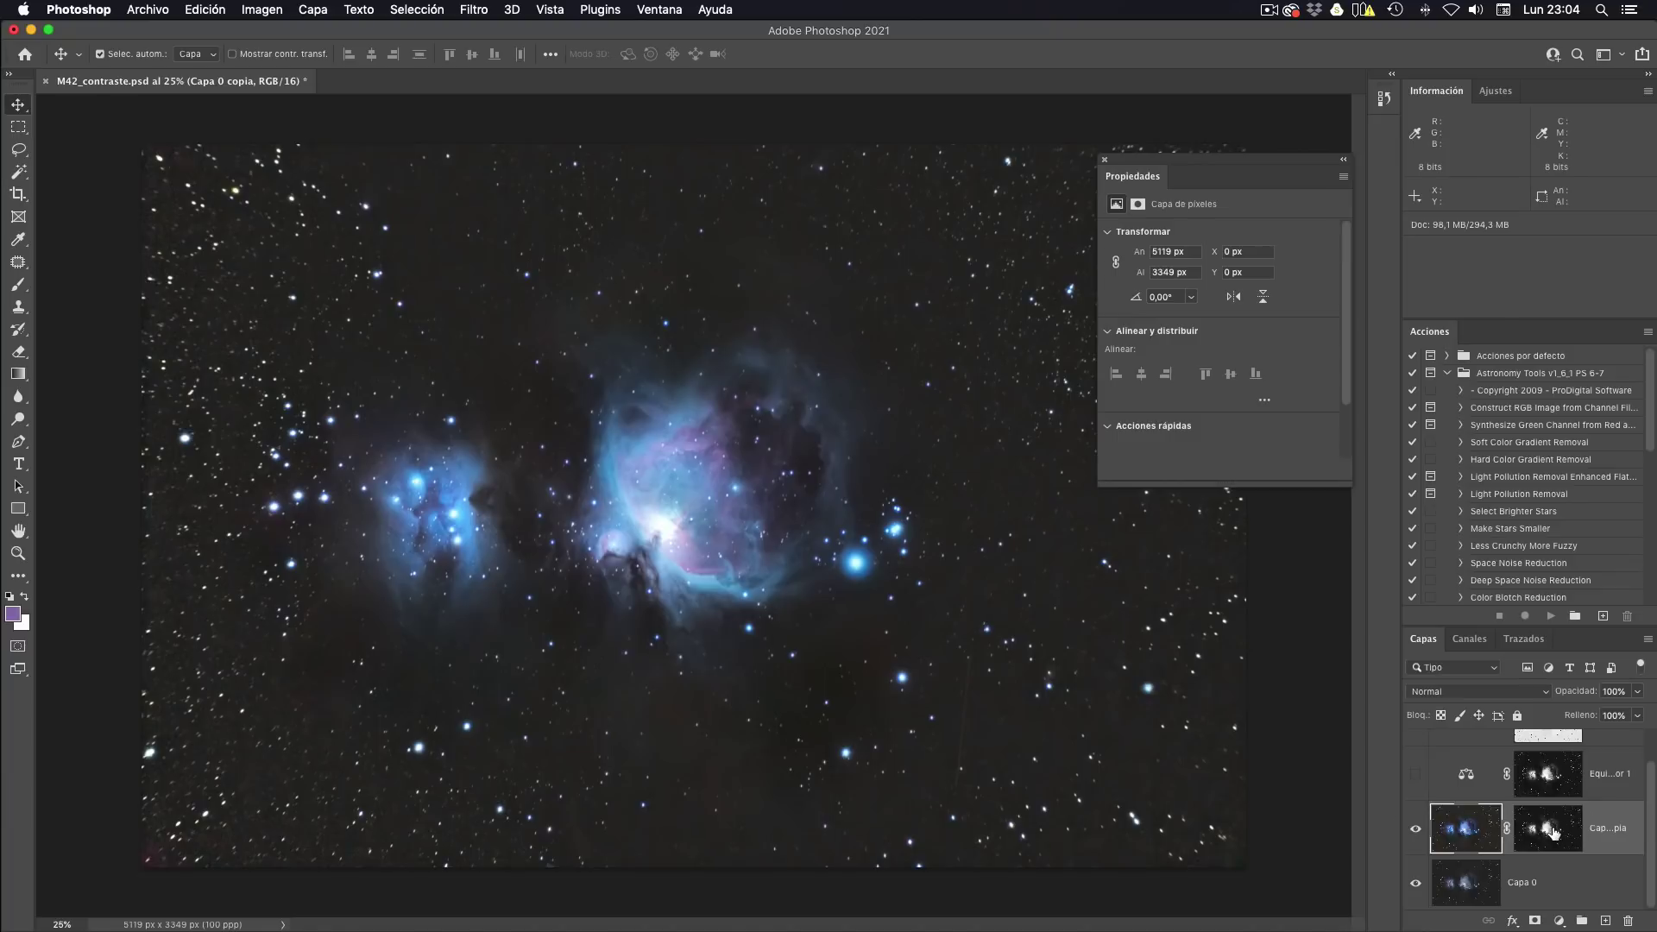
{"action": "scroll", "coordinate": [1558, 833], "scroll_direction": "up", "scroll_amount": 1}
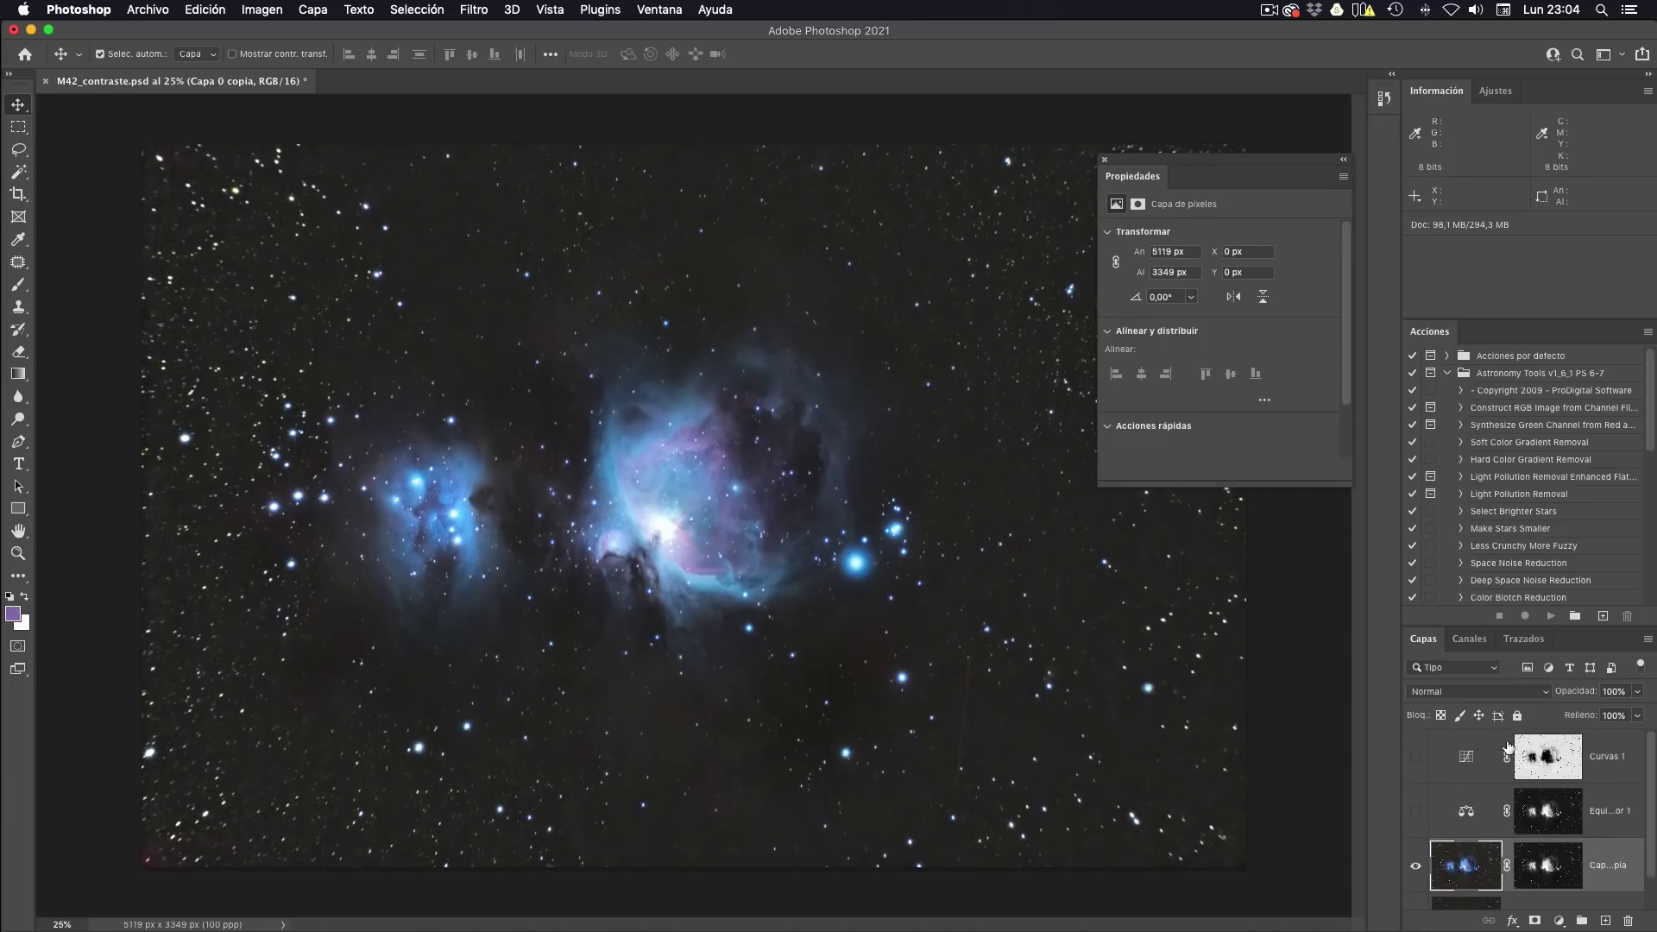
{"action": "left_click", "coordinate": [1416, 813]}
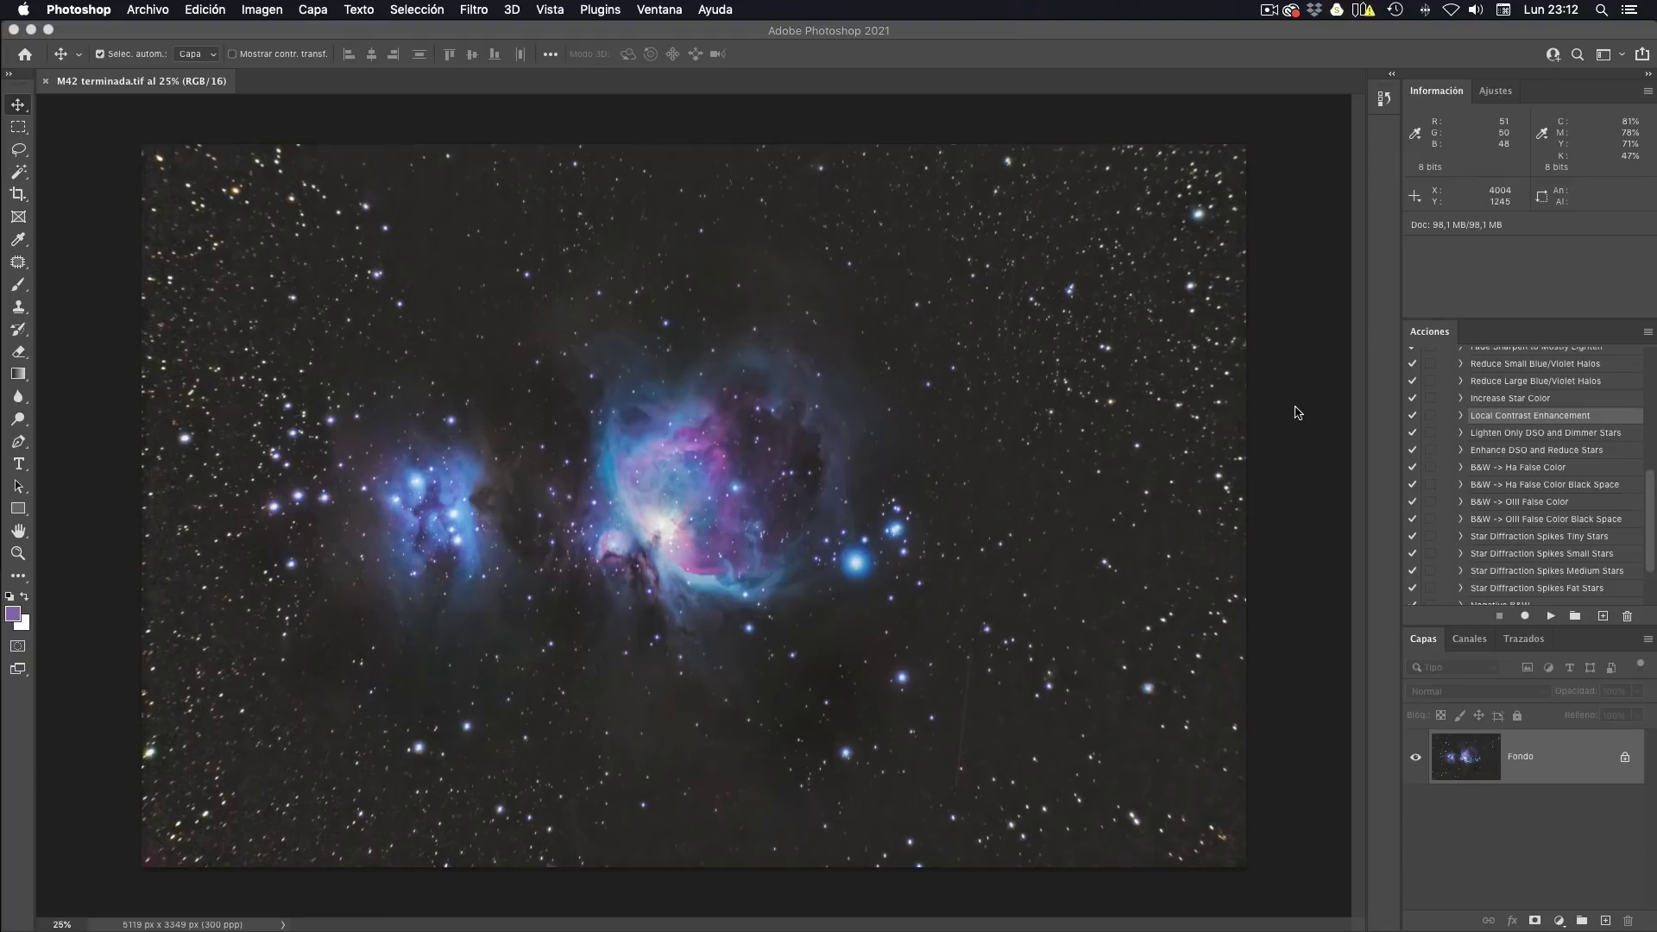
Play the Astronomy Tools 'Local Contrast Enhancement' action on M42 terminada.tif.
{"action": "scroll", "coordinate": [1541, 423], "scroll_direction": "up", "scroll_amount": 10}
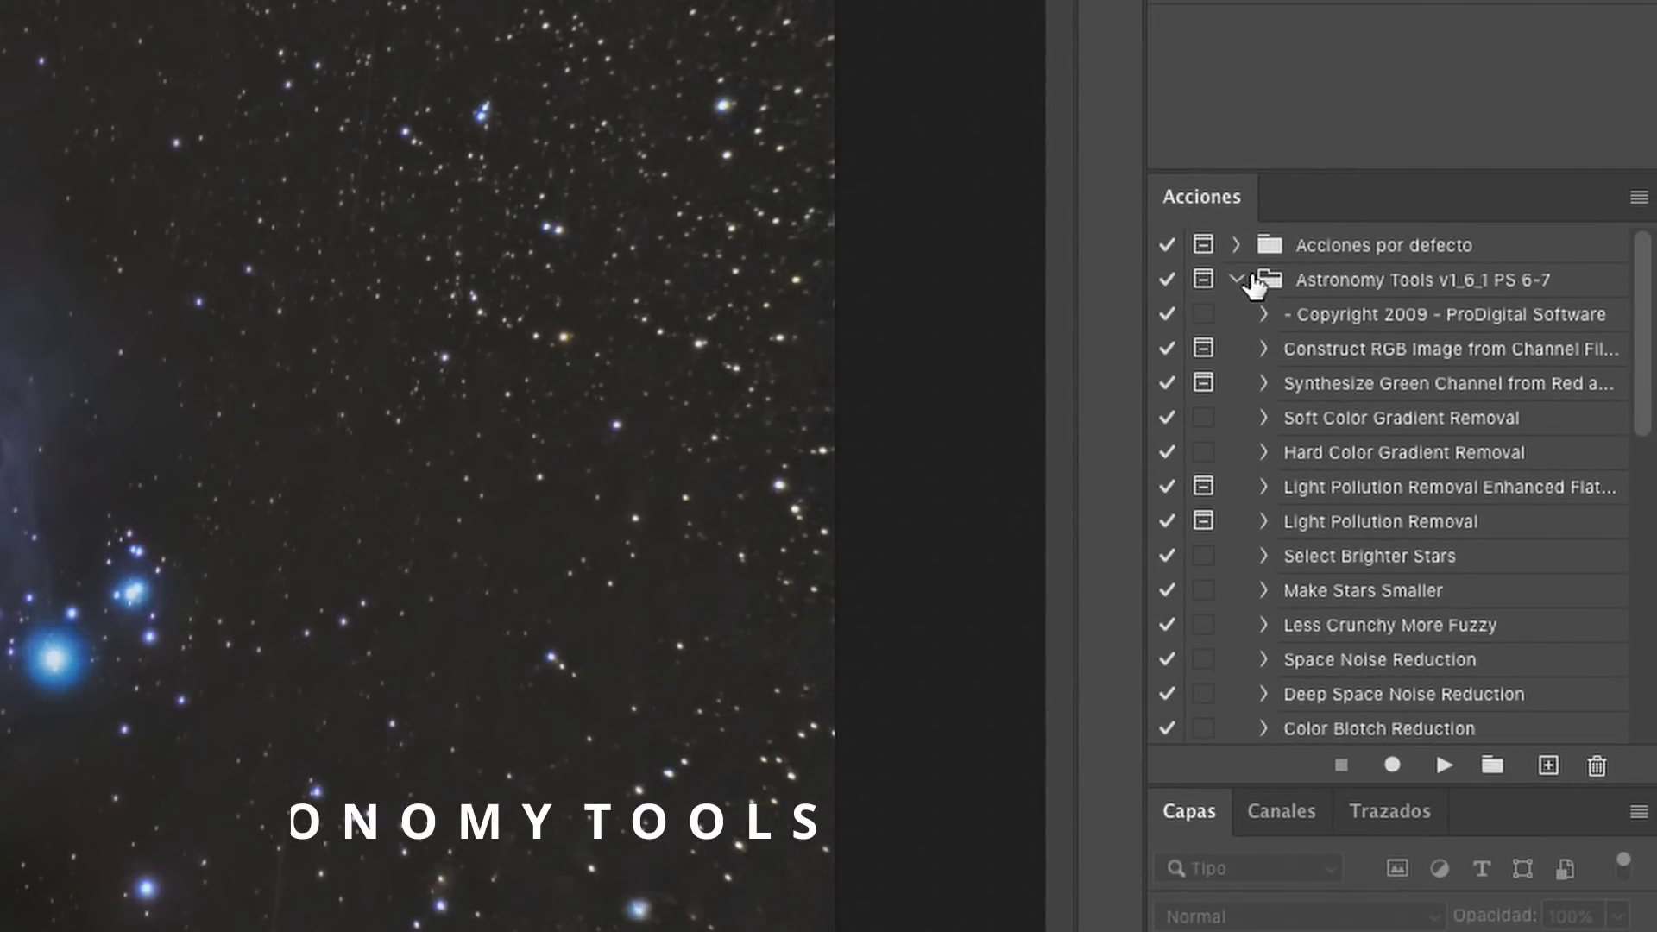
{"action": "left_click", "coordinate": [1275, 296]}
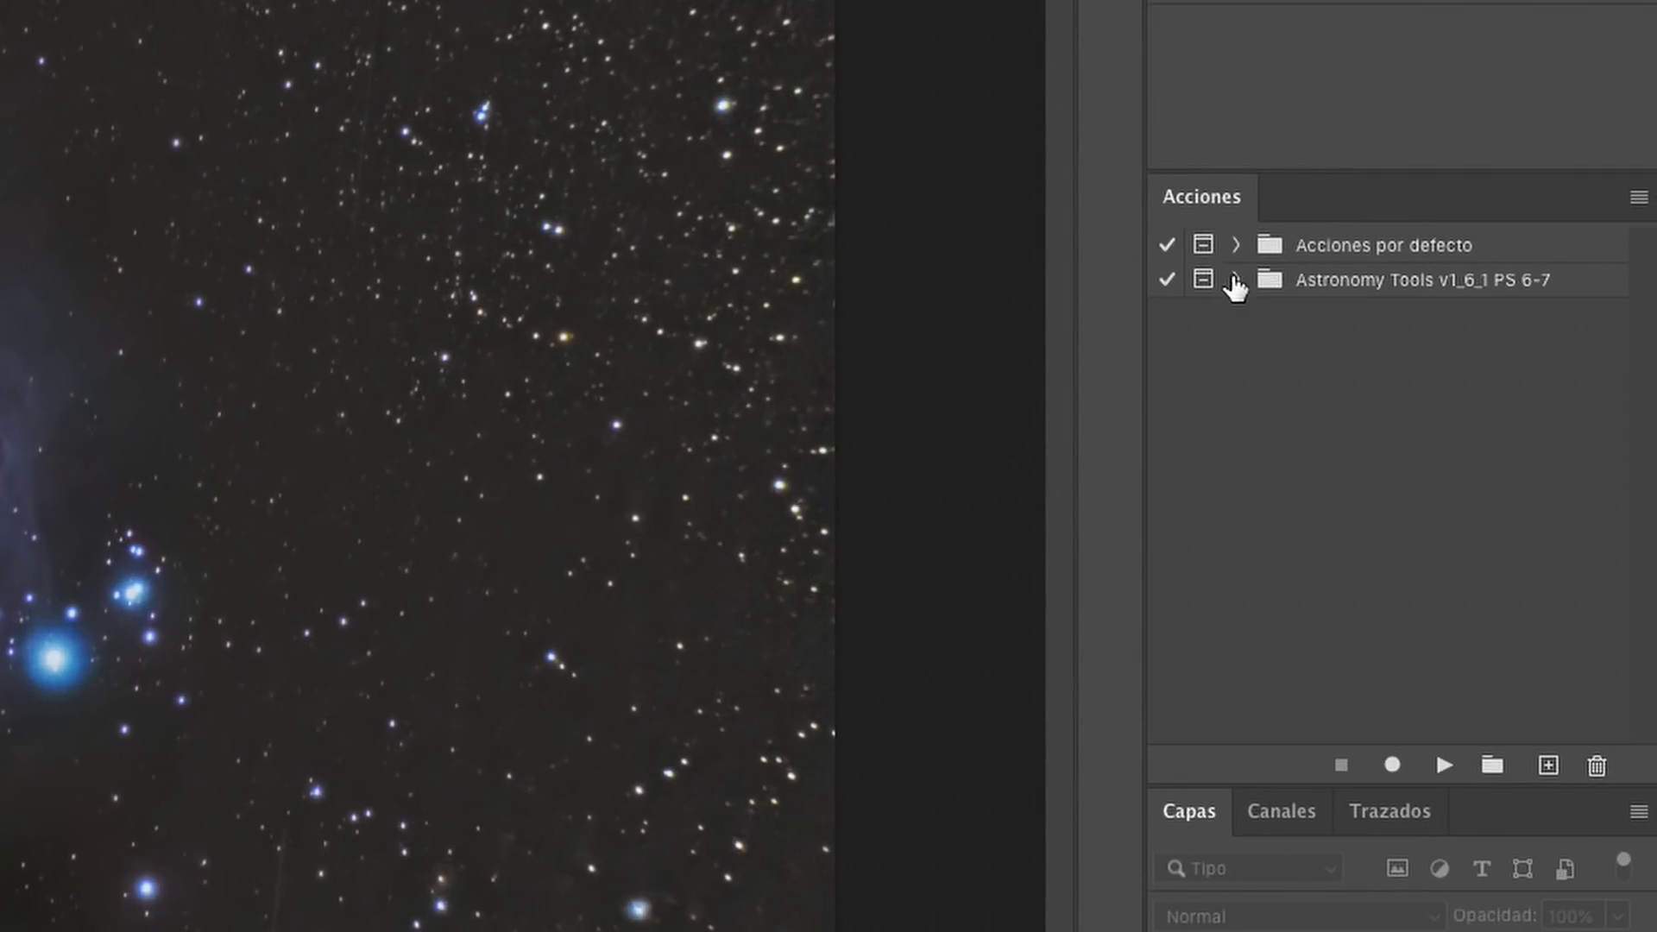
{"action": "left_click", "coordinate": [1235, 279]}
{"action": "left_click", "coordinate": [1236, 280]}
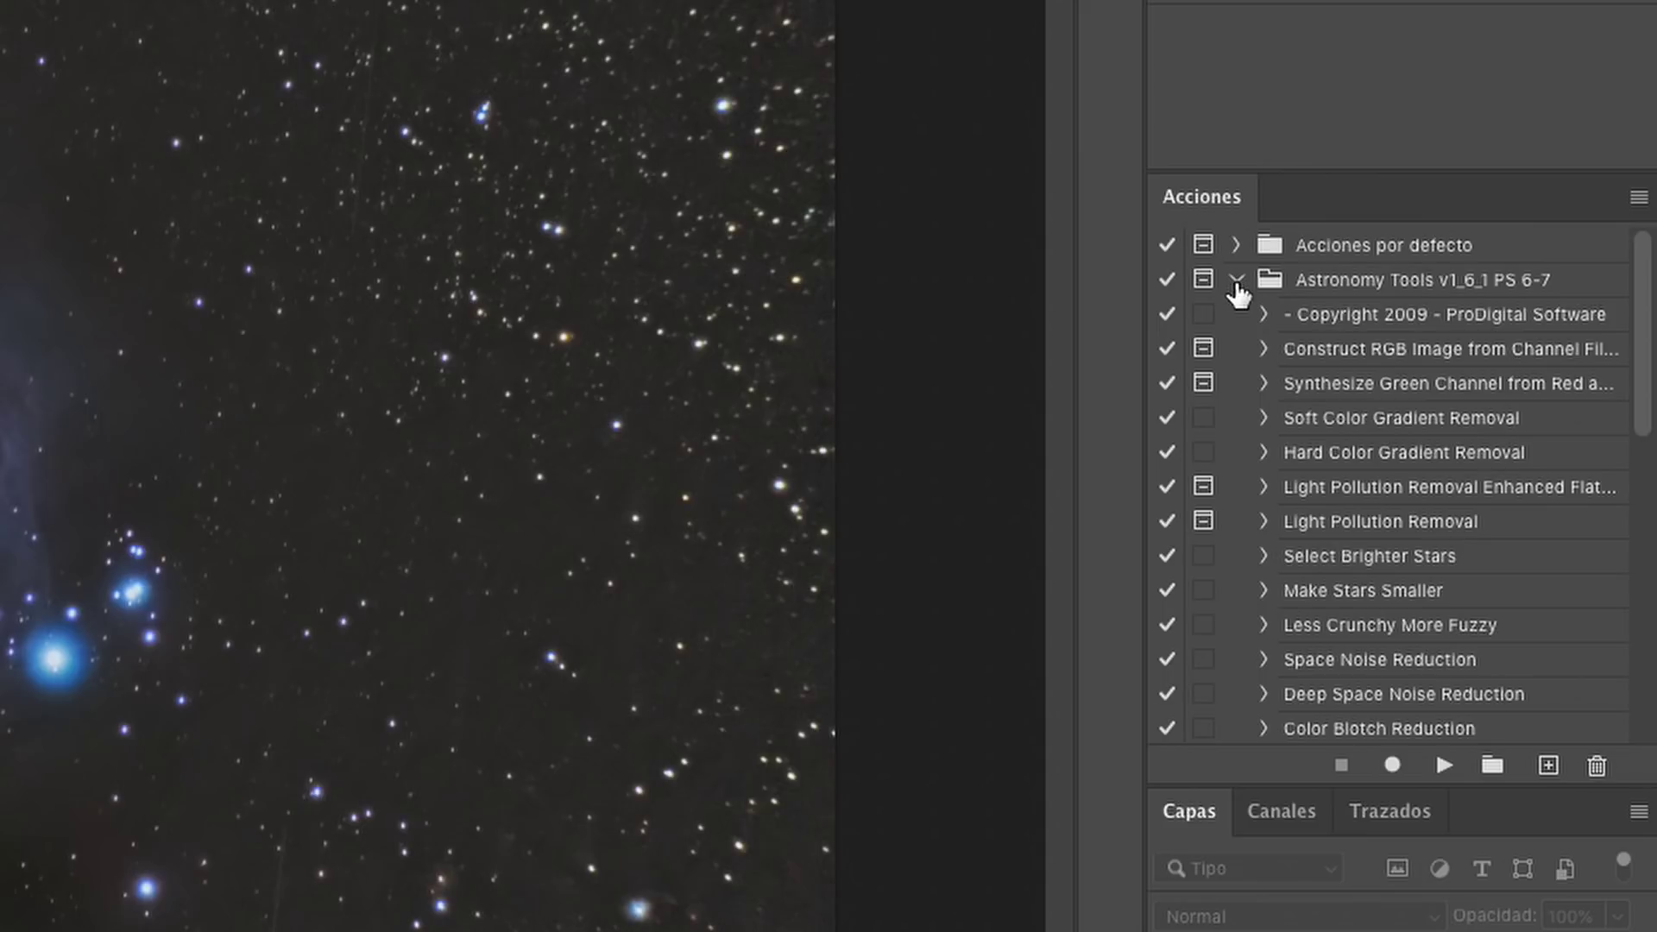
{"action": "scroll", "coordinate": [1413, 451], "scroll_direction": "down", "scroll_amount": 3}
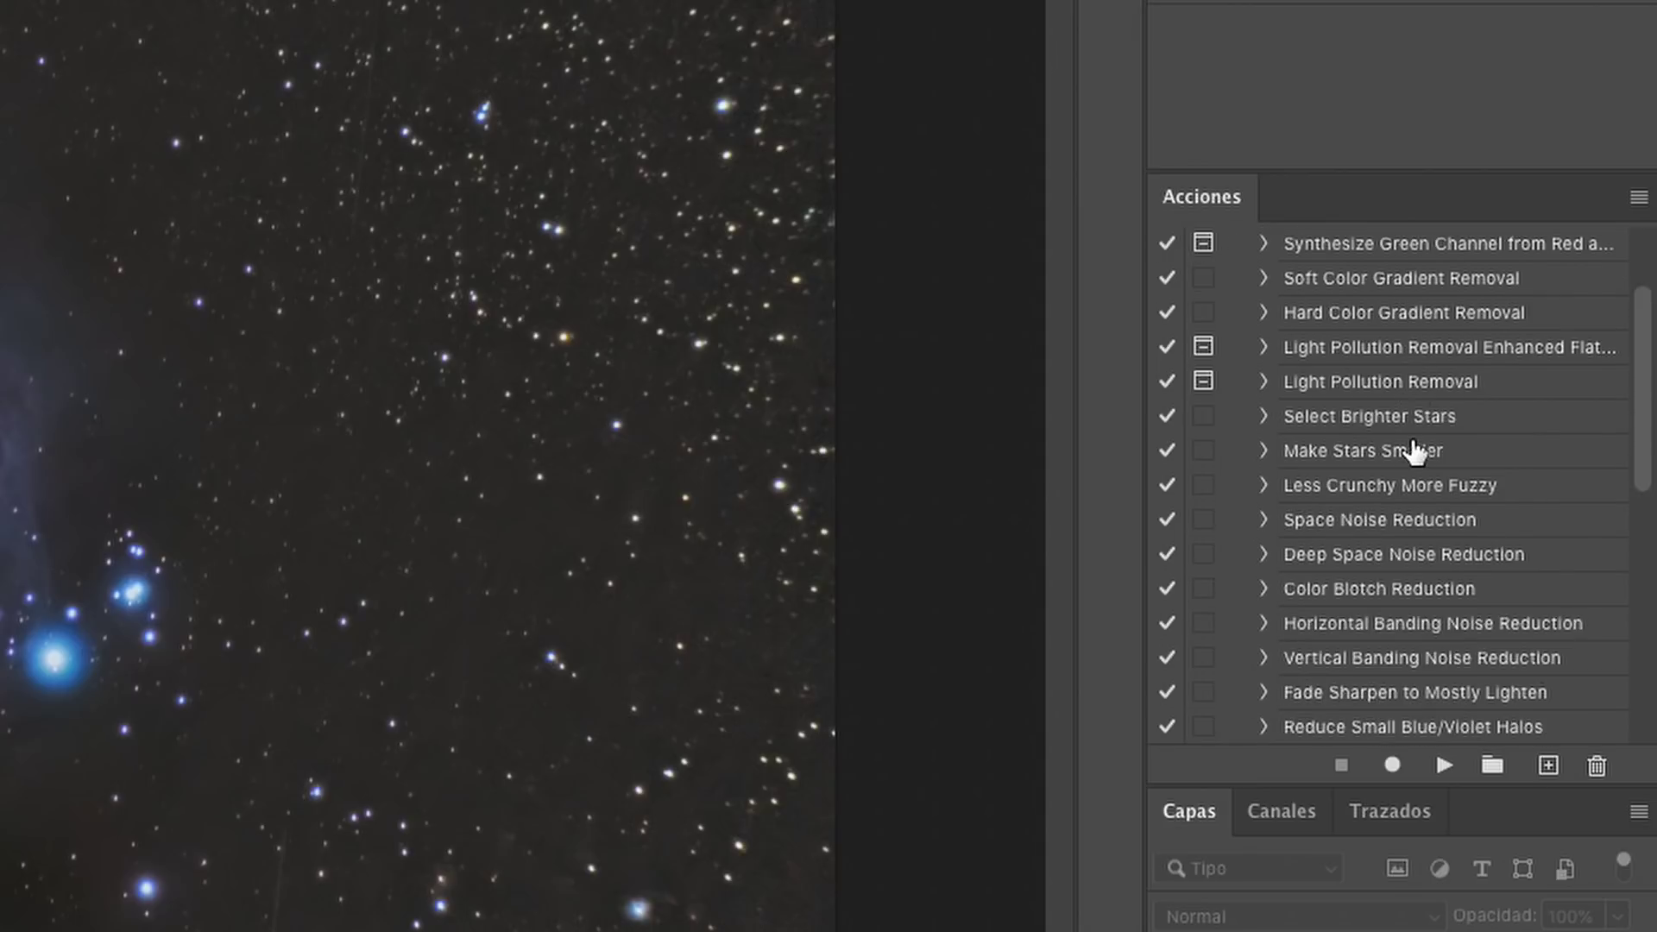
{"action": "scroll", "coordinate": [1413, 451], "scroll_direction": "down", "scroll_amount": 6}
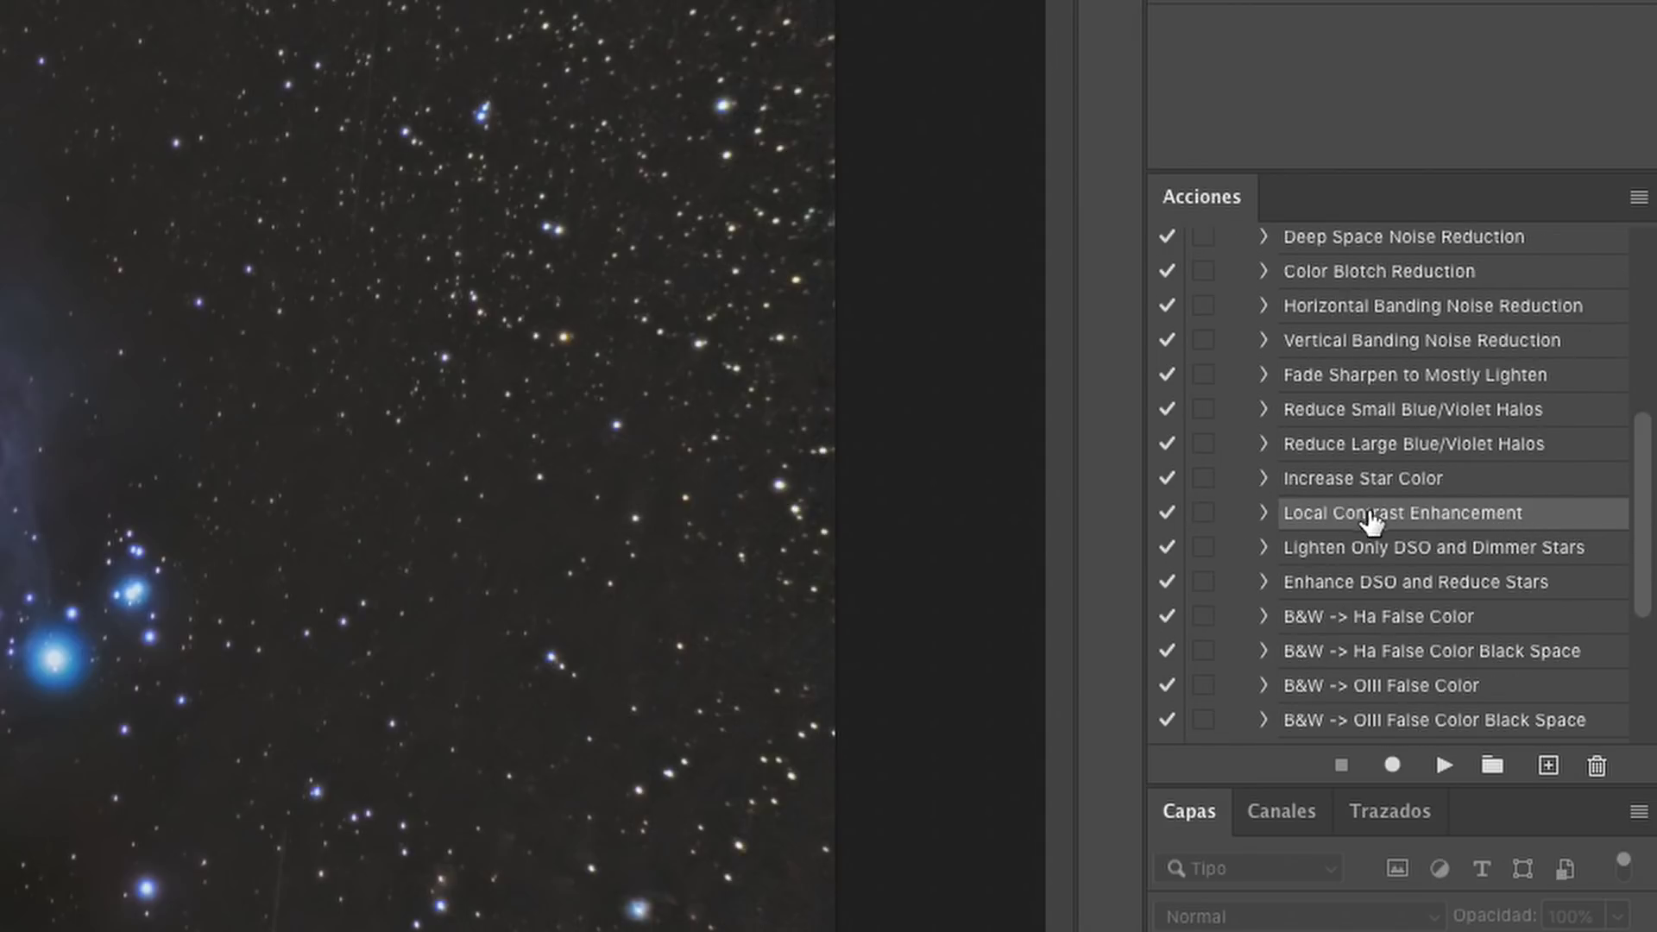
{"action": "left_click", "coordinate": [1443, 764]}
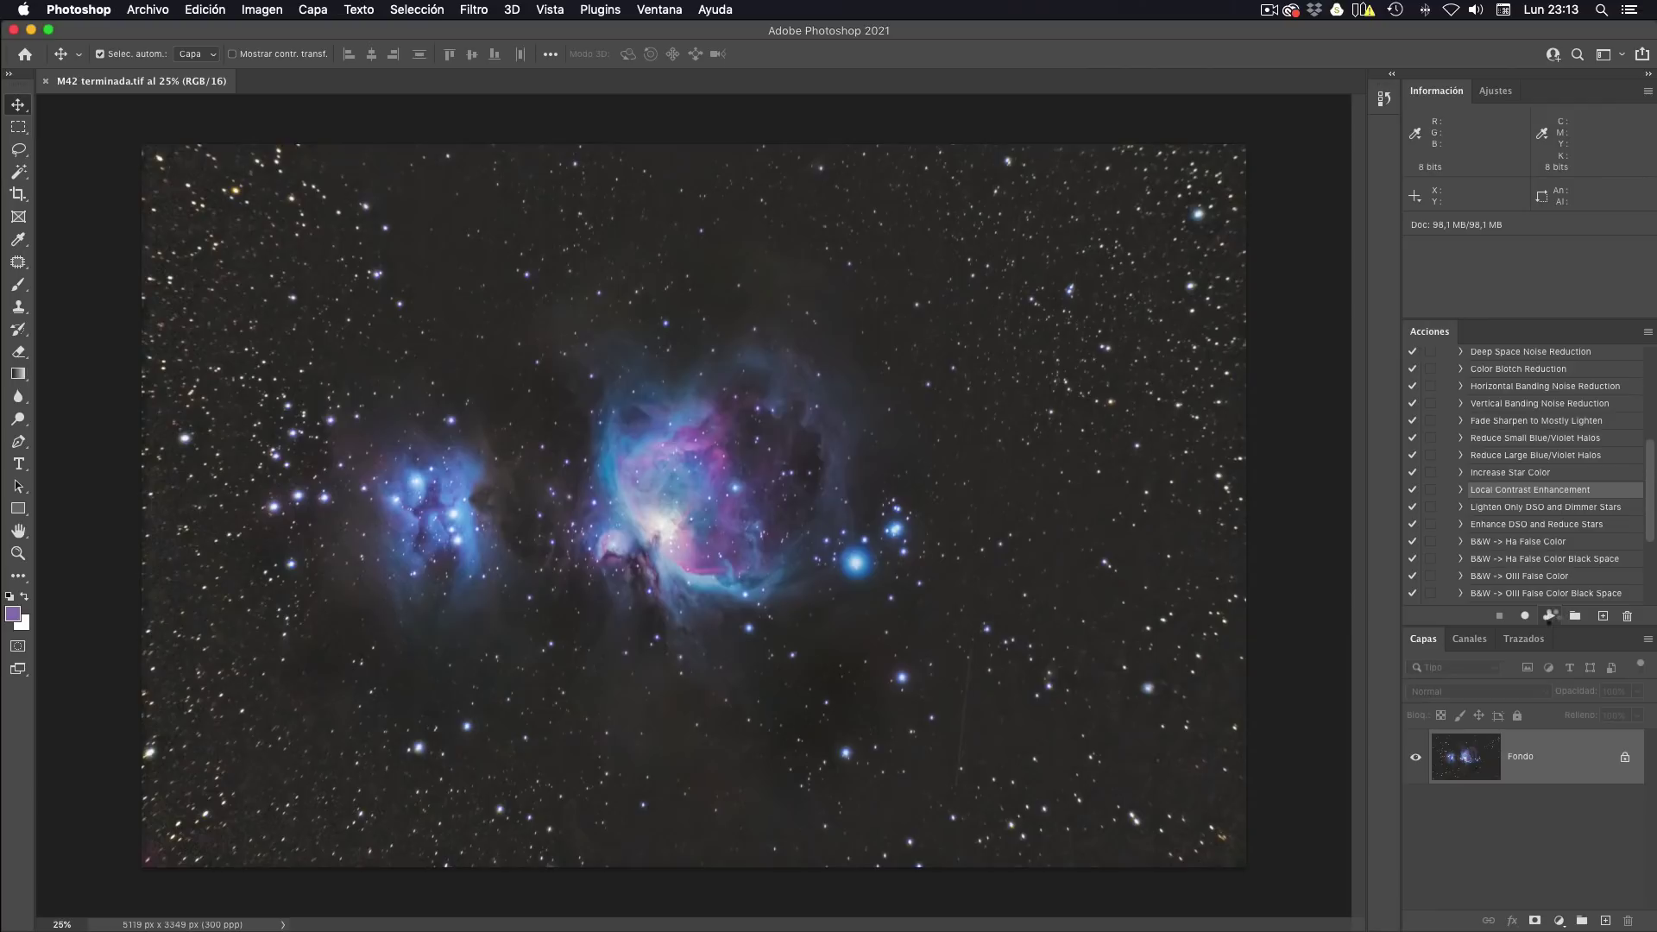
Compare history states before and after enhancement, finally reverting to the 'Abrir' state.
{"action": "left_click", "coordinate": [1384, 98]}
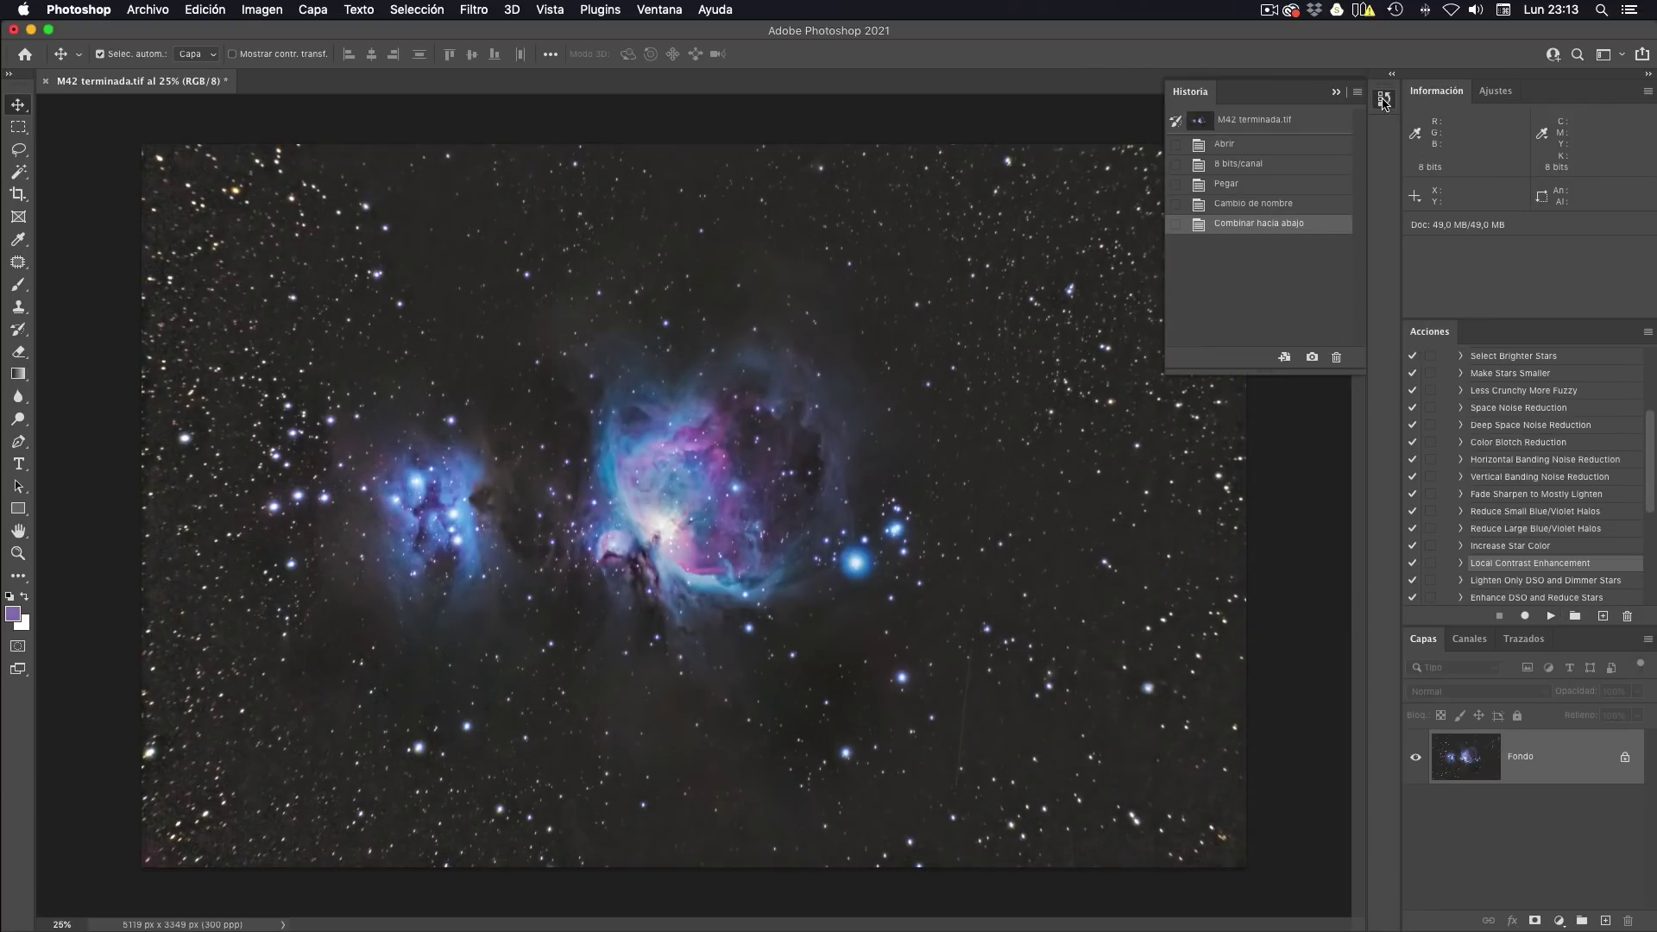
{"action": "left_click", "coordinate": [1254, 147]}
{"action": "left_click", "coordinate": [1267, 225]}
{"action": "left_click", "coordinate": [1270, 149]}
{"action": "left_click", "coordinate": [1270, 224]}
{"action": "left_click", "coordinate": [1269, 147]}
{"action": "left_click", "coordinate": [1275, 225]}
{"action": "left_click", "coordinate": [1286, 147]}
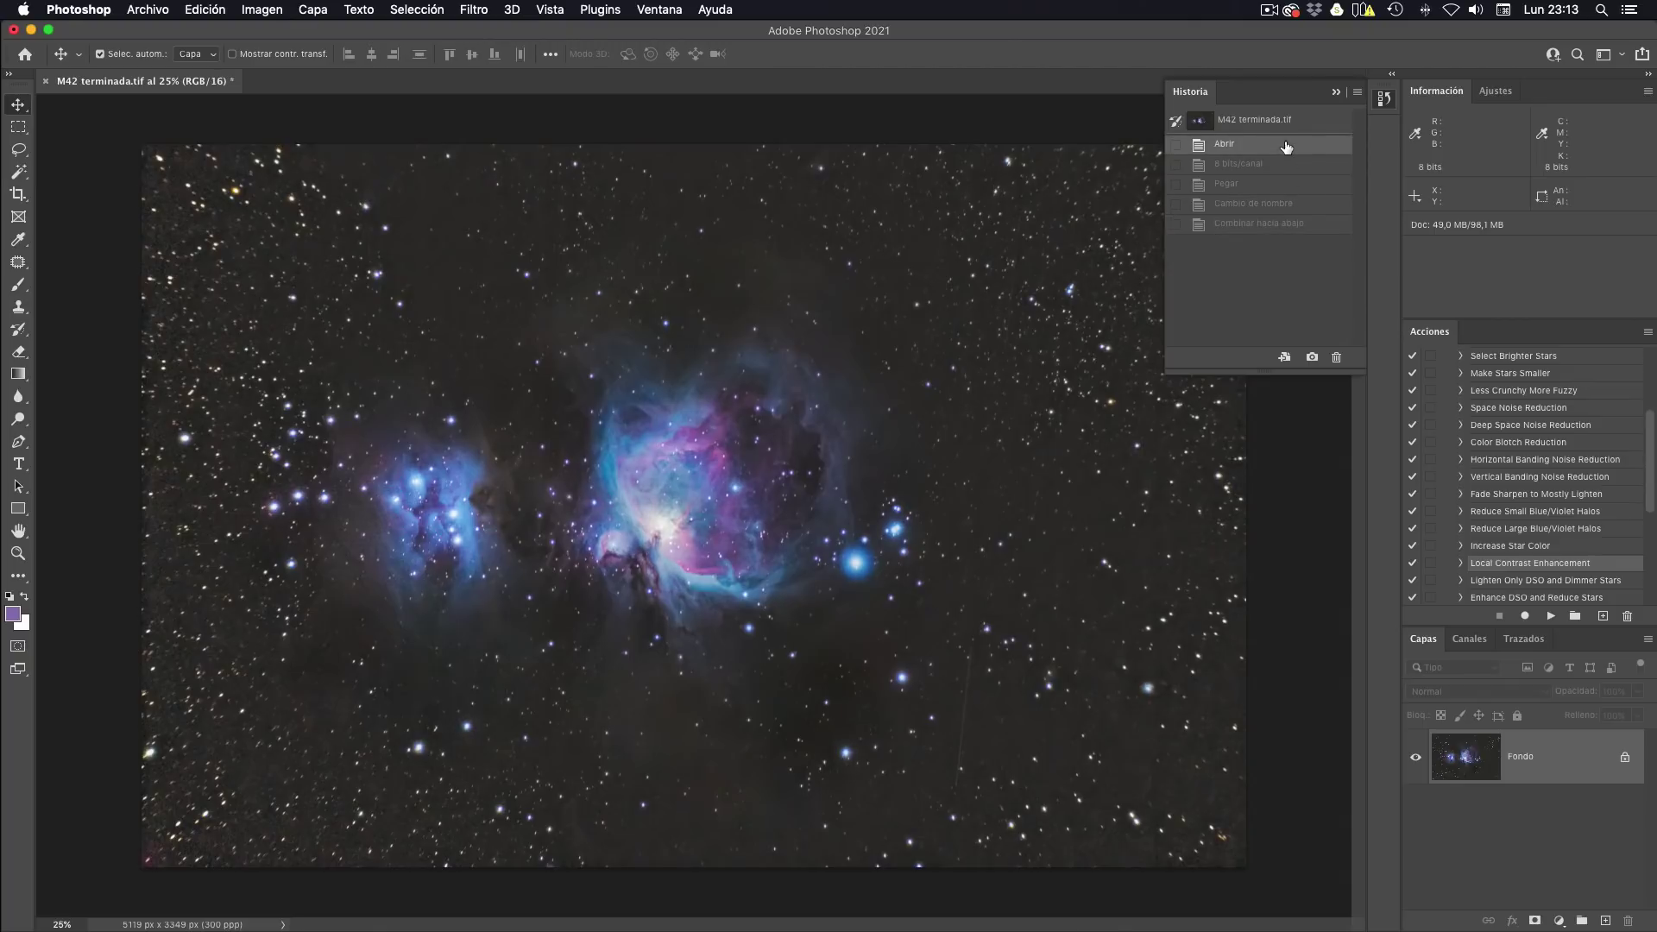
{"action": "left_click", "coordinate": [1268, 230]}
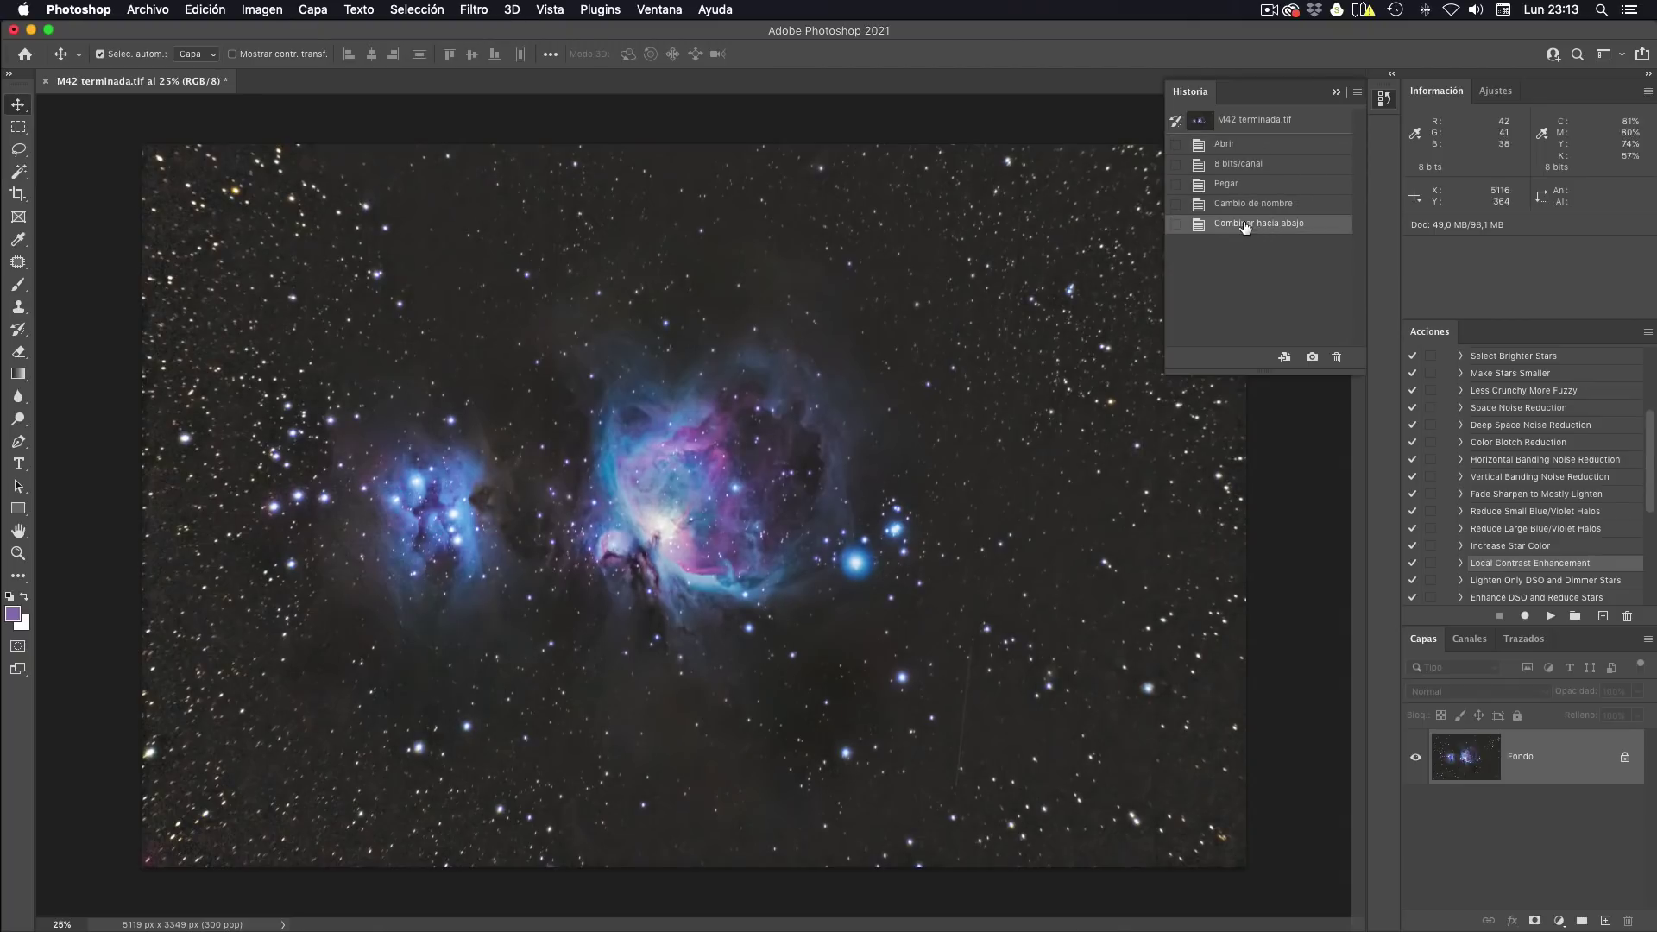
{"action": "left_click", "coordinate": [1274, 144]}
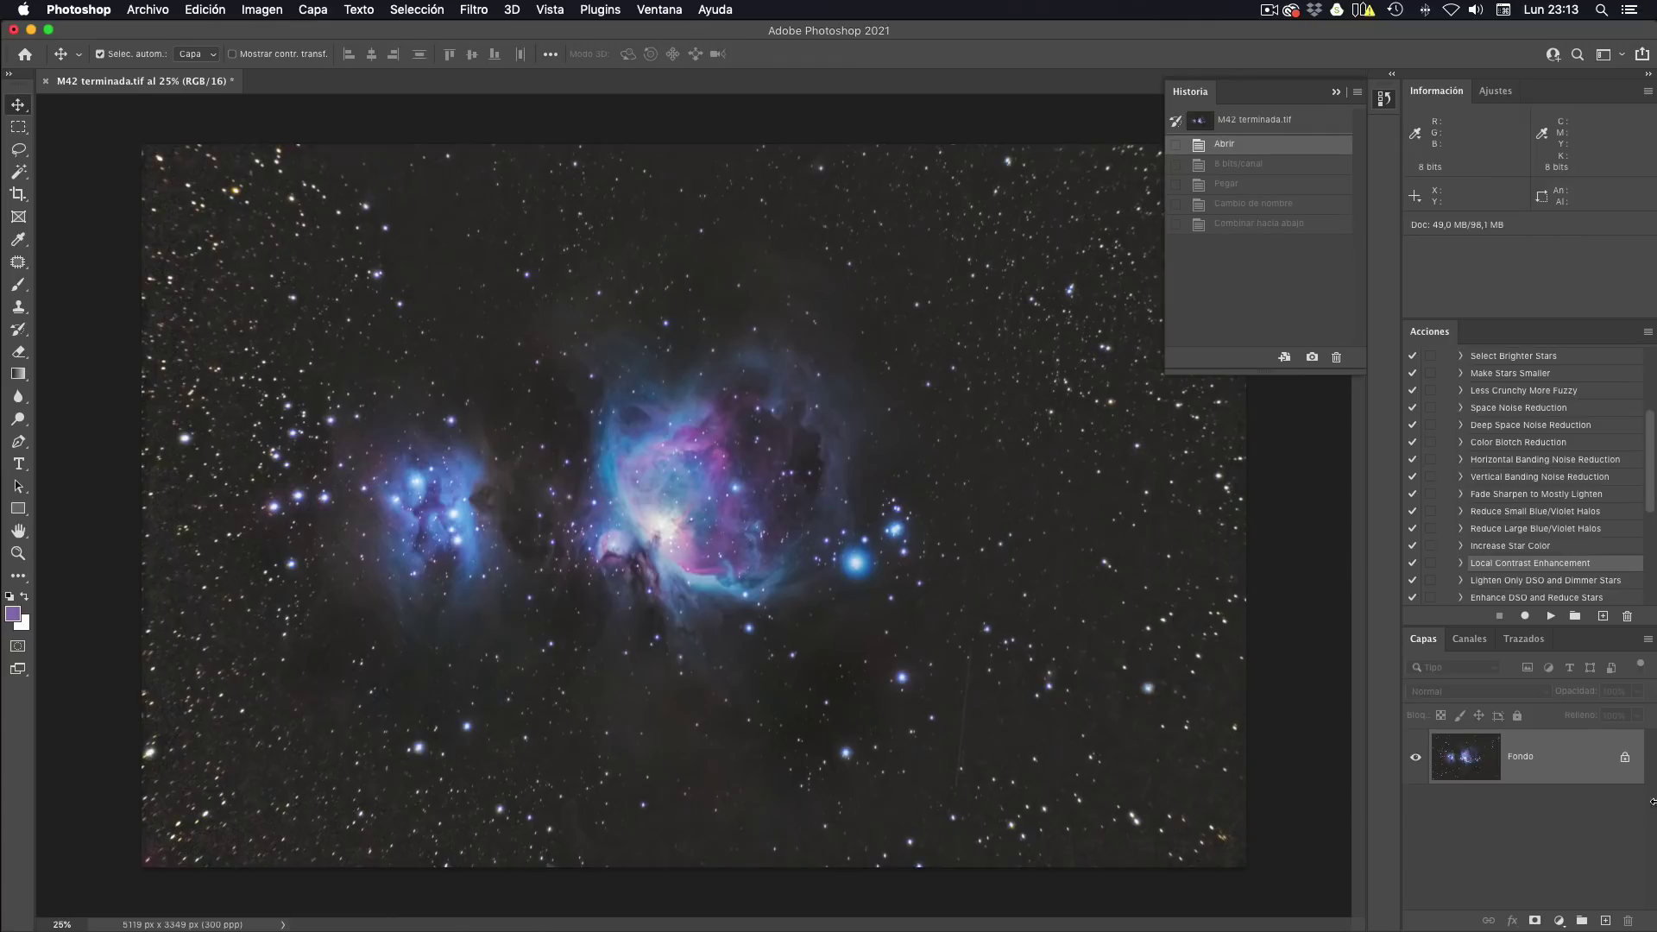
Convert Fondo into an editable layer and duplicate it.
{"action": "double_click", "coordinate": [1551, 760]}
{"action": "right_click", "coordinate": [1551, 760]}
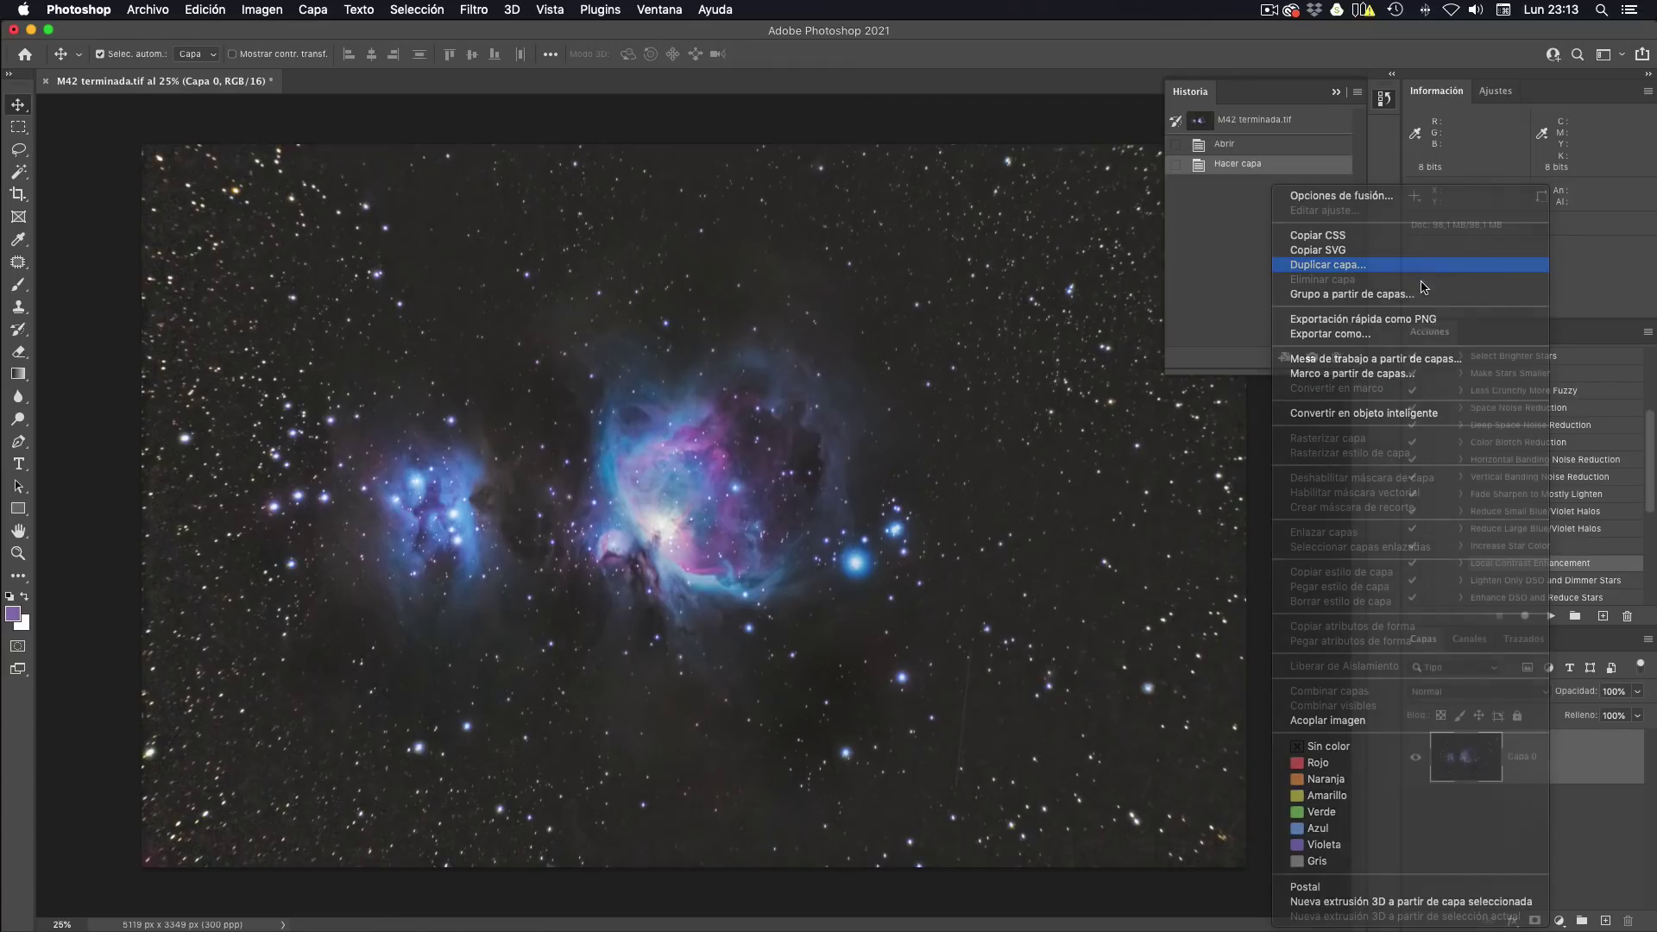
{"action": "left_click", "coordinate": [1330, 265]}
{"action": "left_click", "coordinate": [1029, 421]}
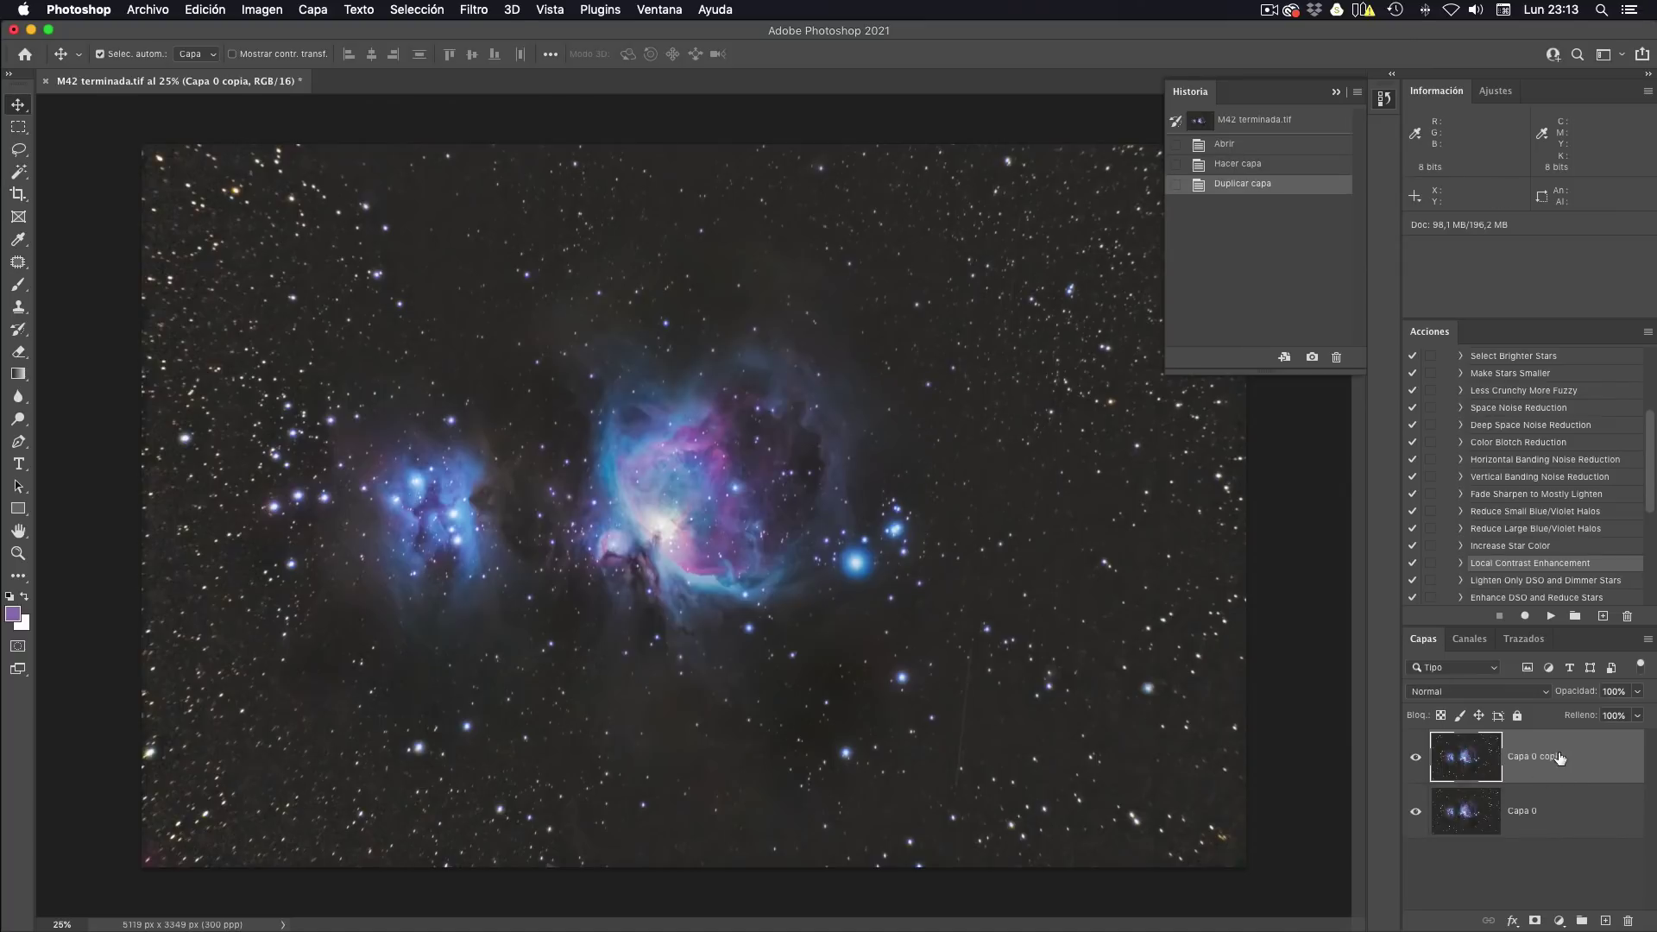
Run Local Contrast Enhancement on the copy, set it to 40% opacity, and toggle to compare.
{"action": "left_click", "coordinate": [1551, 616]}
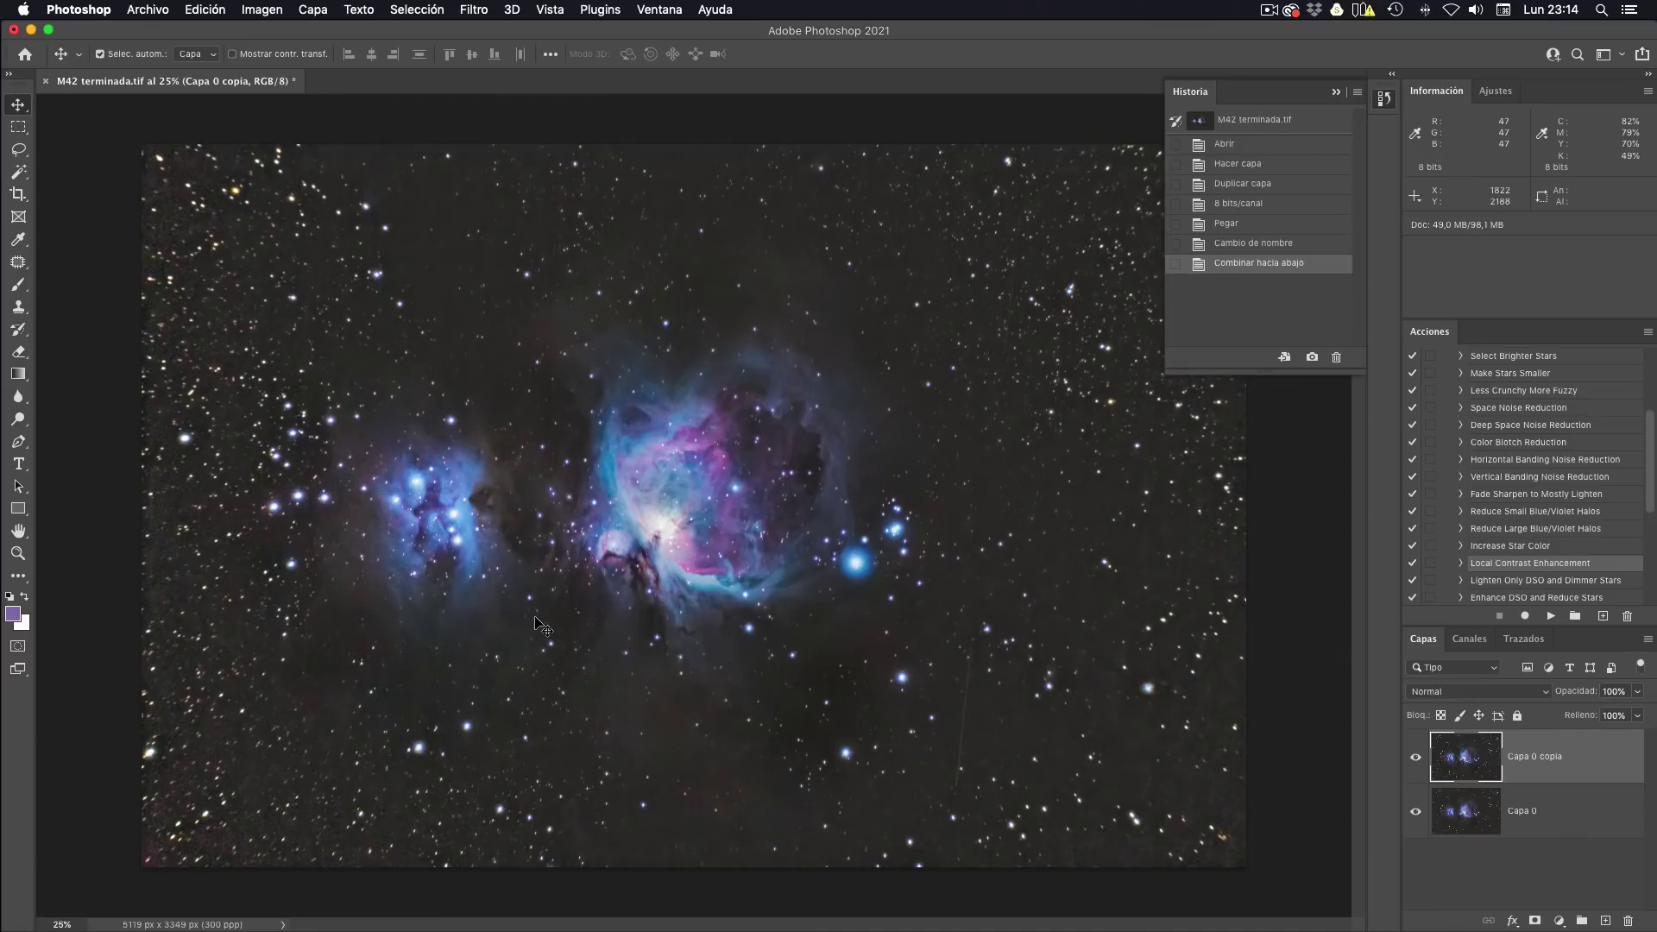
{"action": "left_click", "coordinate": [1639, 692]}
{"action": "mouse_move", "coordinate": [1639, 713]}
{"action": "left_mouse_down"}
{"action": "mouse_move", "coordinate": [1577, 716]}
{"action": "mouse_move", "coordinate": [1602, 712]}
{"action": "left_mouse_up"}
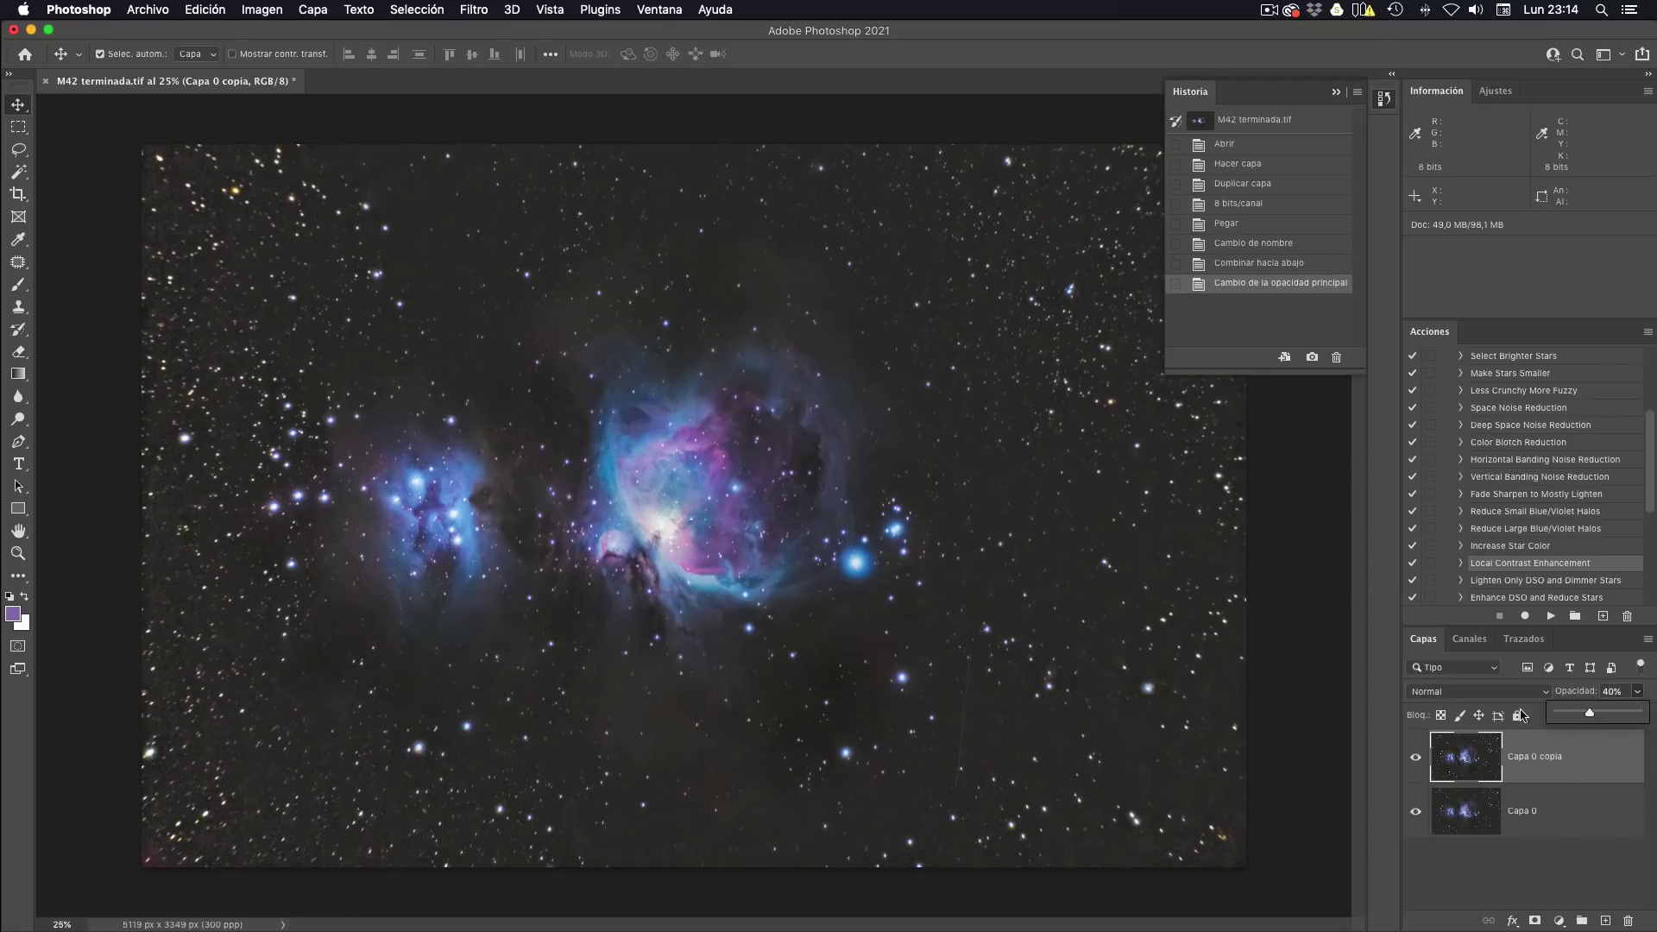
{"action": "left_click", "coordinate": [1415, 759]}
{"action": "left_click", "coordinate": [1416, 759]}
{"action": "left_click", "coordinate": [1416, 759]}
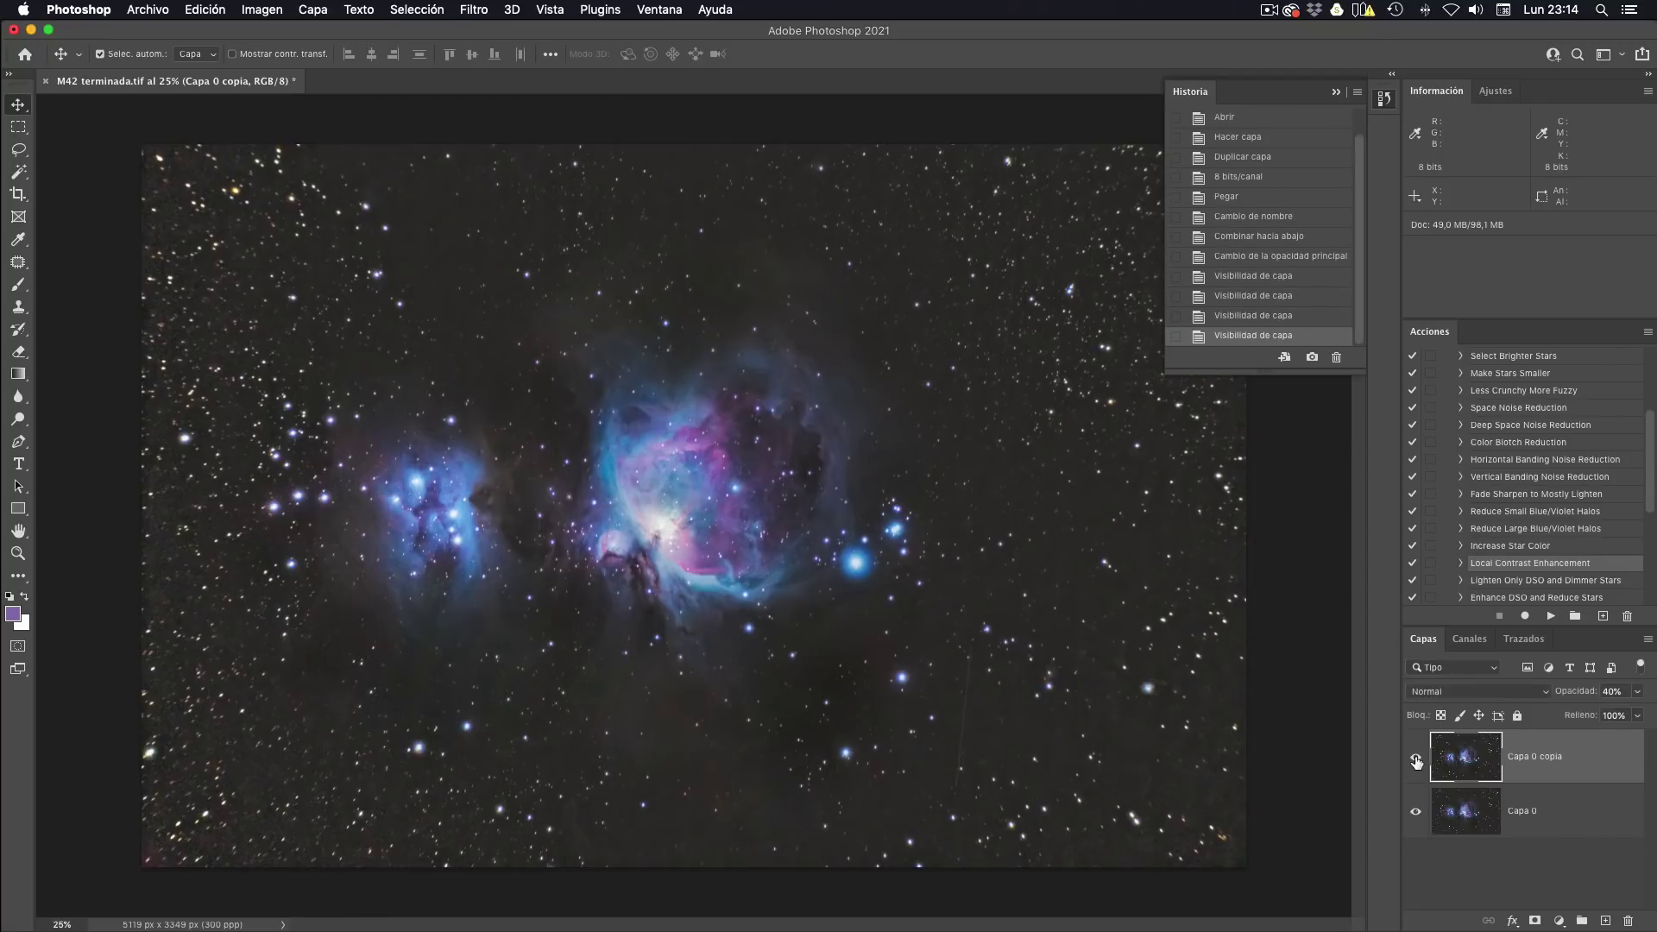
{"action": "left_click", "coordinate": [1416, 760]}
{"action": "left_click", "coordinate": [1417, 760]}
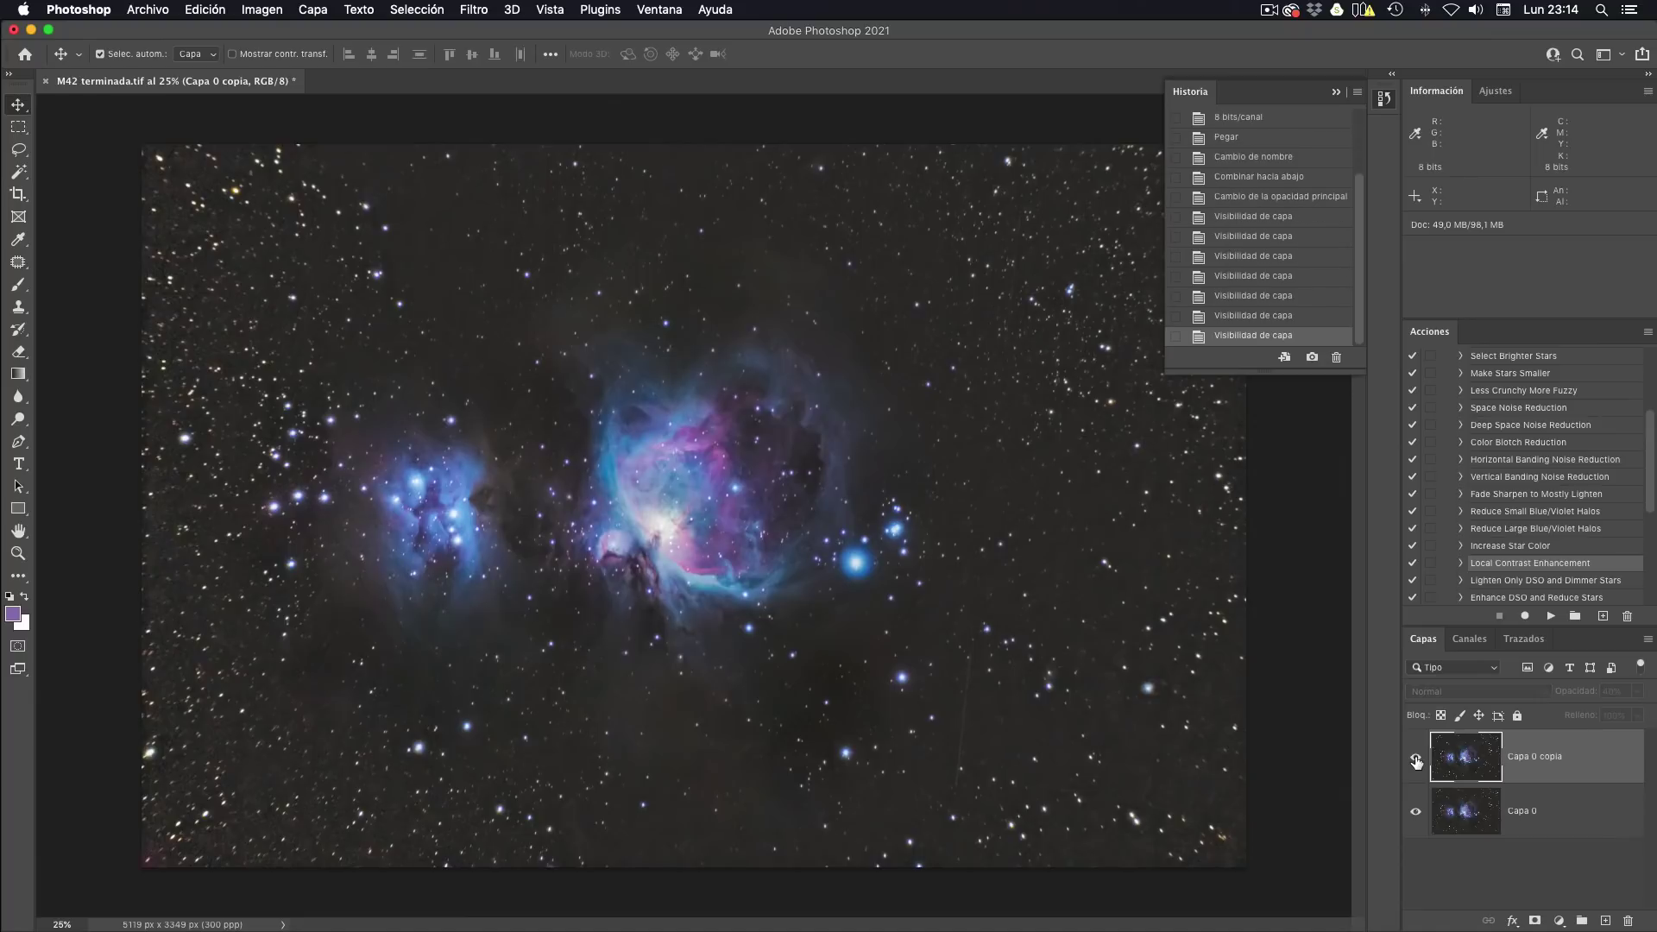
{"action": "left_click", "coordinate": [1416, 761]}
{"action": "left_click", "coordinate": [1416, 761]}
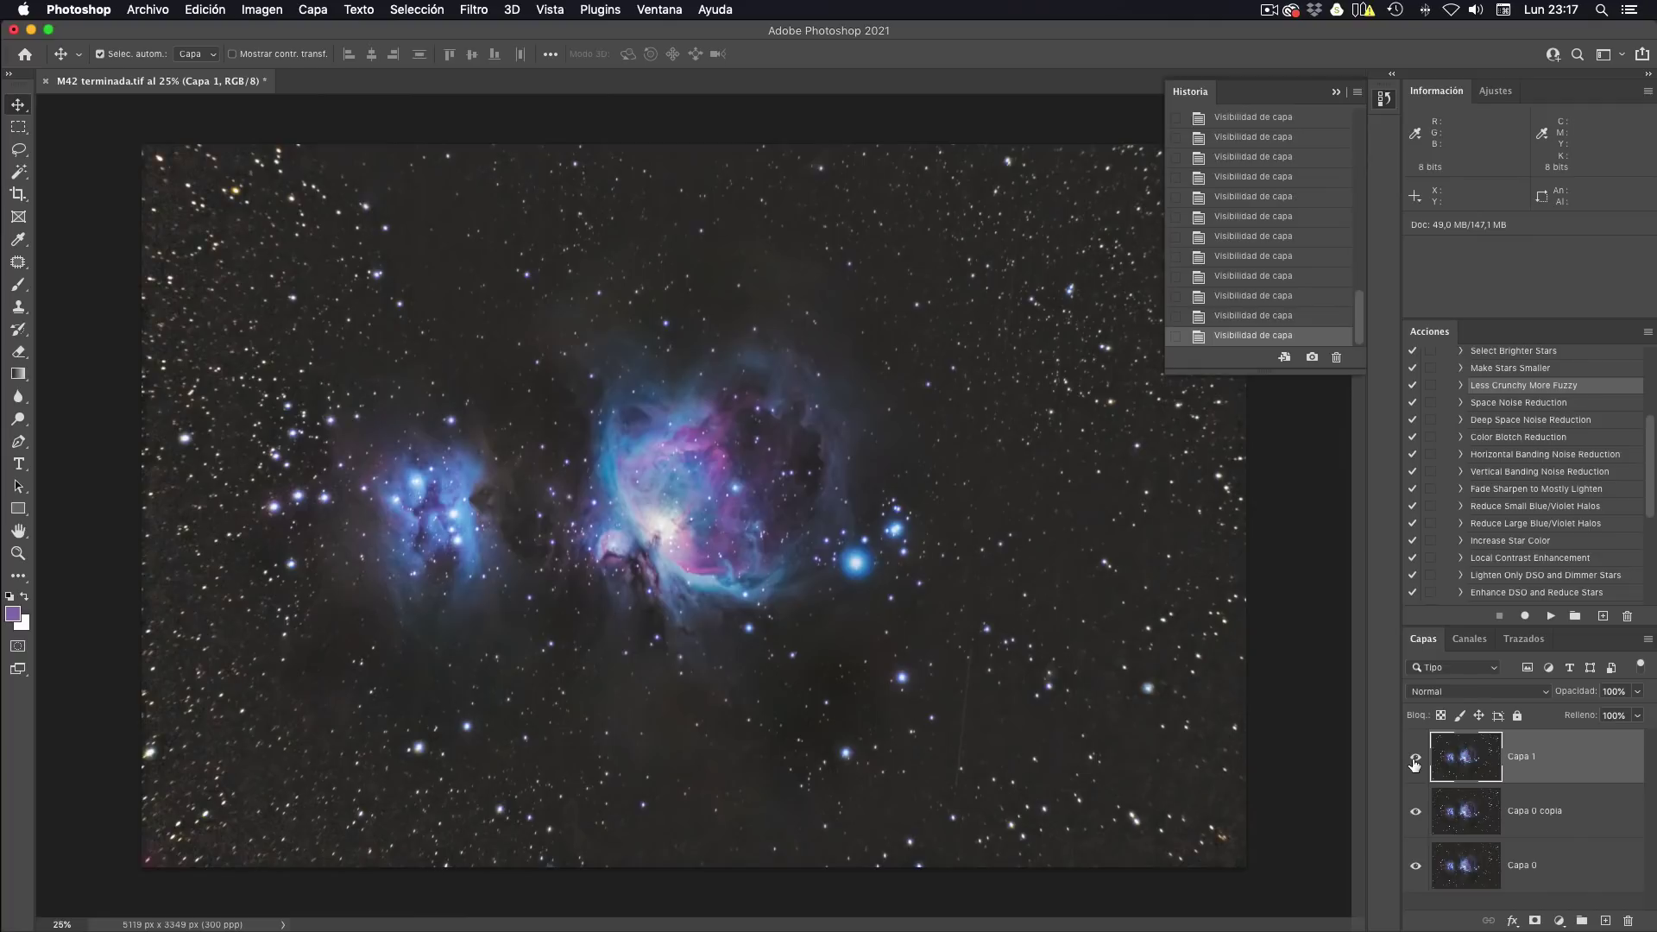
Run Filtro > Topaz Labs > Topaz DeNoise AI on Capa 1.
{"action": "left_click", "coordinate": [600, 11]}
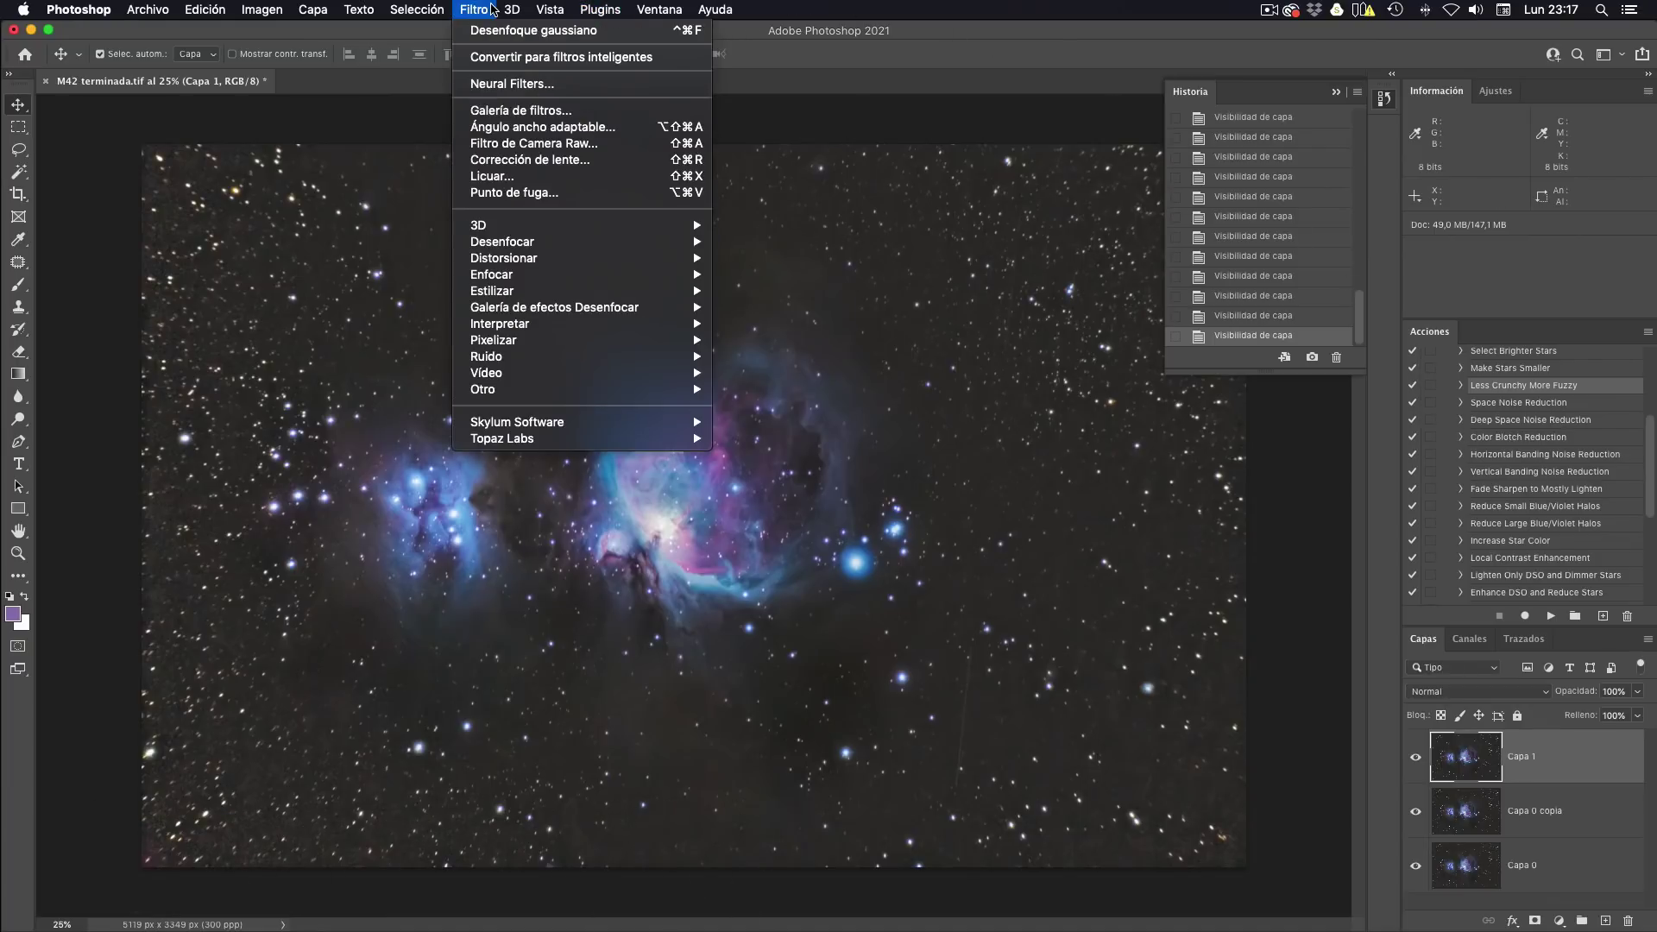
{"action": "mouse_move", "coordinate": [518, 438]}
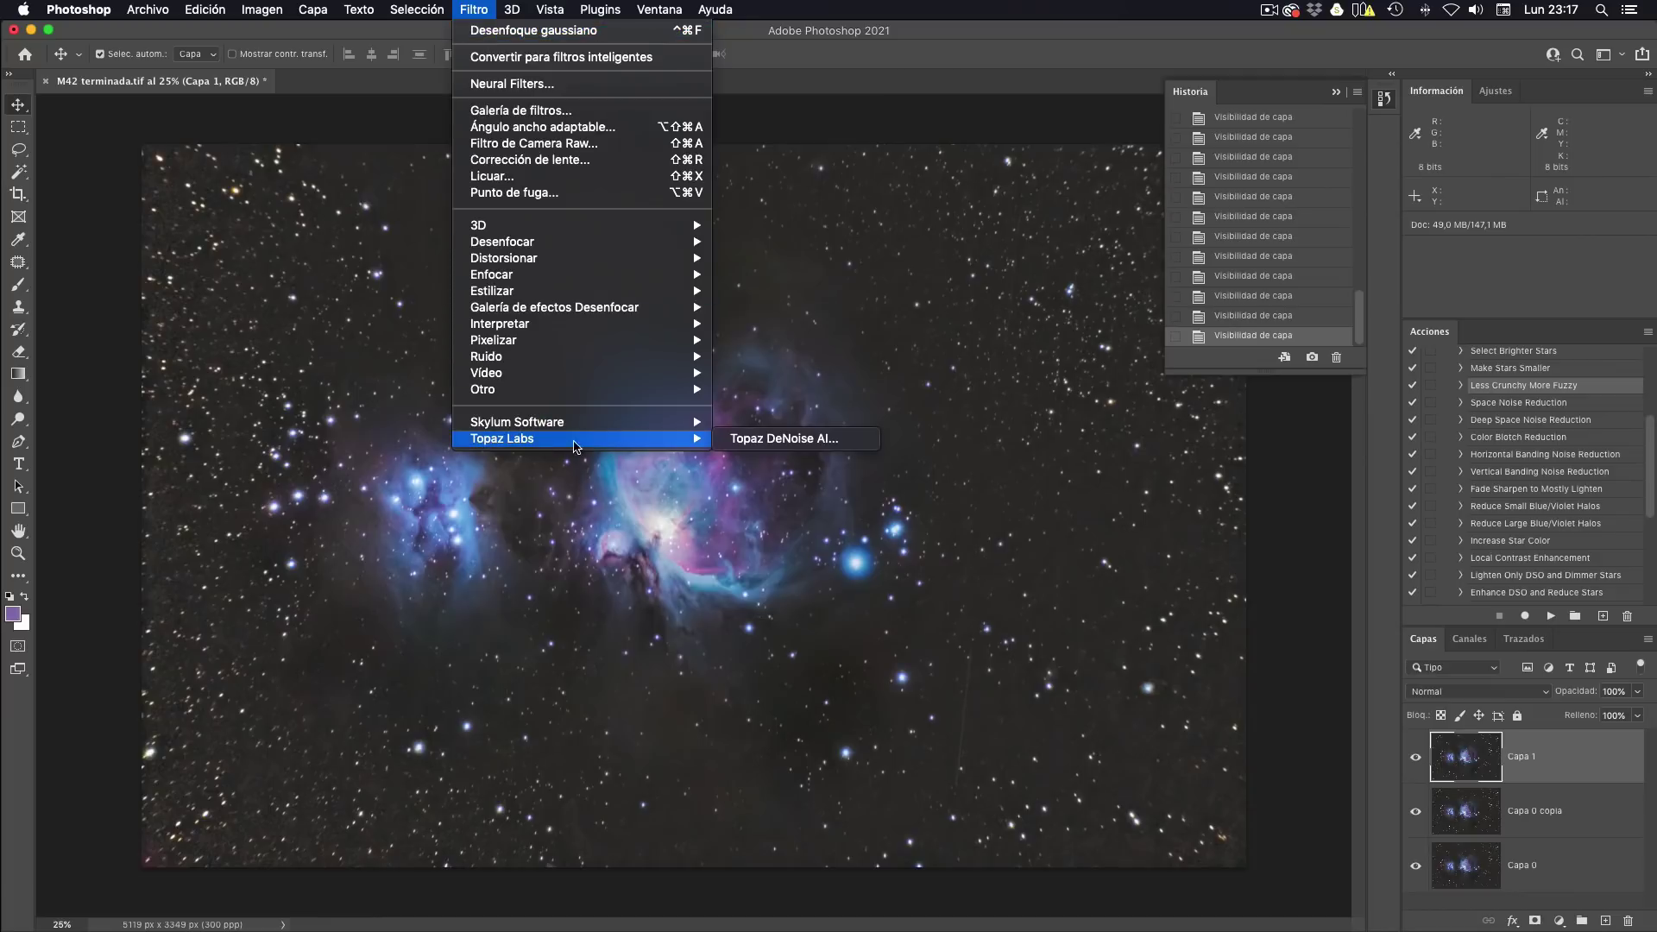
{"action": "left_click", "coordinate": [763, 446]}
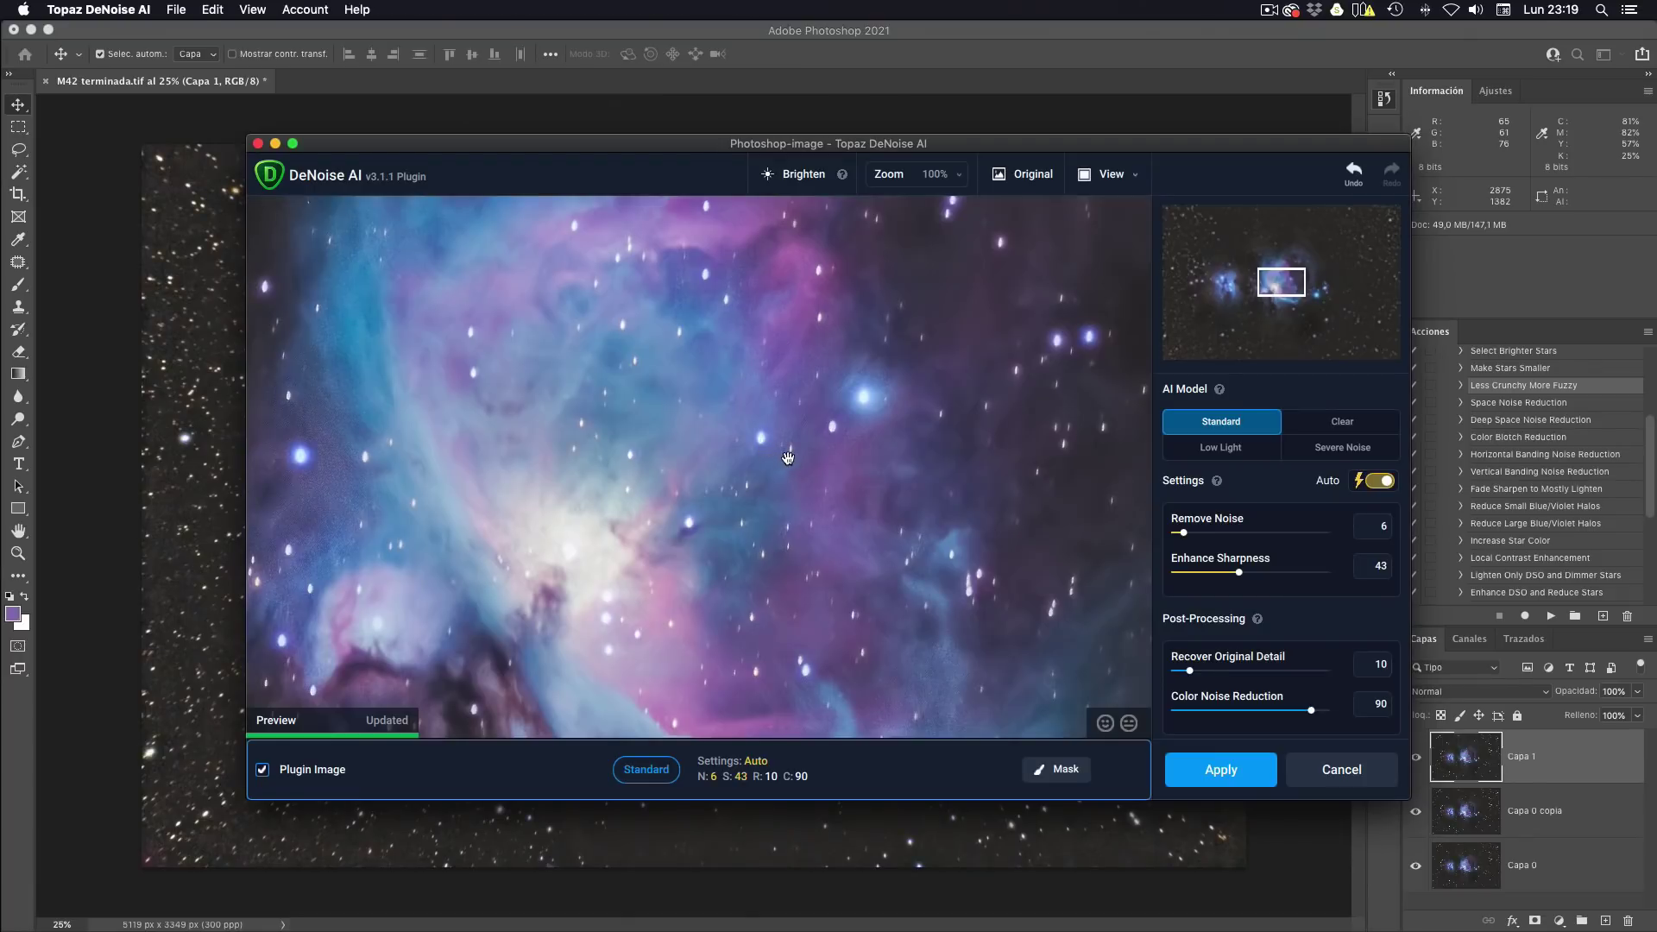
Check the nebula and star field in the preview, then apply Standard model (Remove Noise 6, Sharpness 43).
{"action": "left_click_drag", "start_coordinate": [1041, 320], "coordinate": [739, 573]}
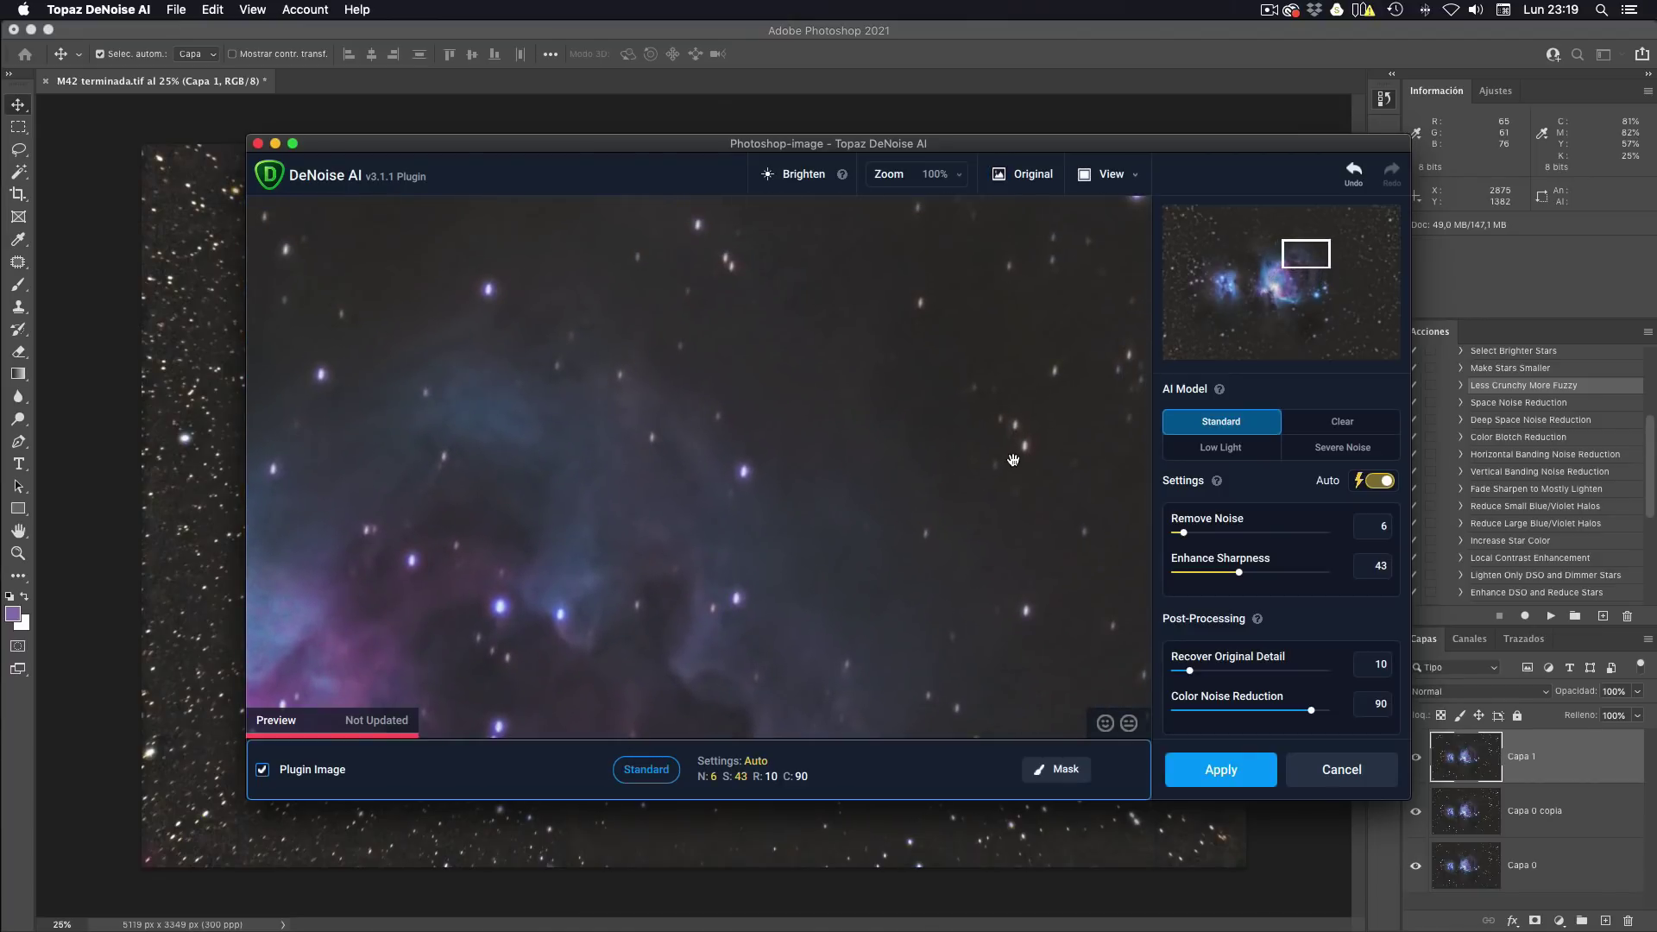
{"action": "mouse_move", "coordinate": [1018, 455]}
{"action": "left_mouse_down"}
{"action": "mouse_move", "coordinate": [839, 554]}
{"action": "mouse_move", "coordinate": [729, 471]}
{"action": "left_mouse_up"}
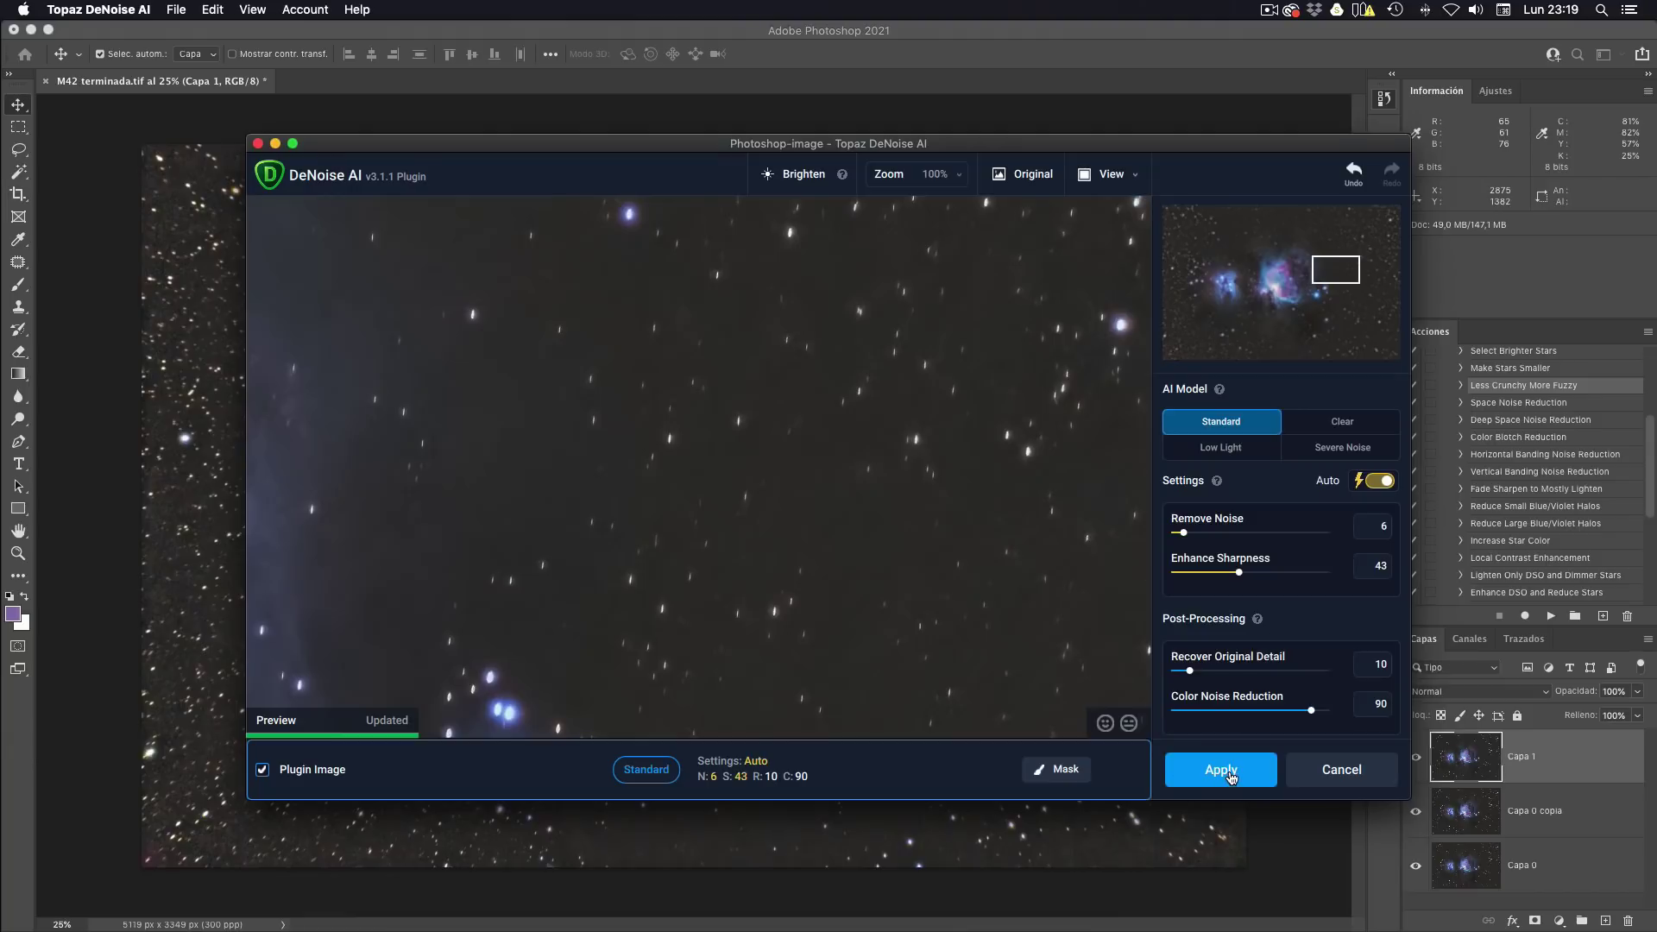
{"action": "left_click", "coordinate": [1232, 778]}
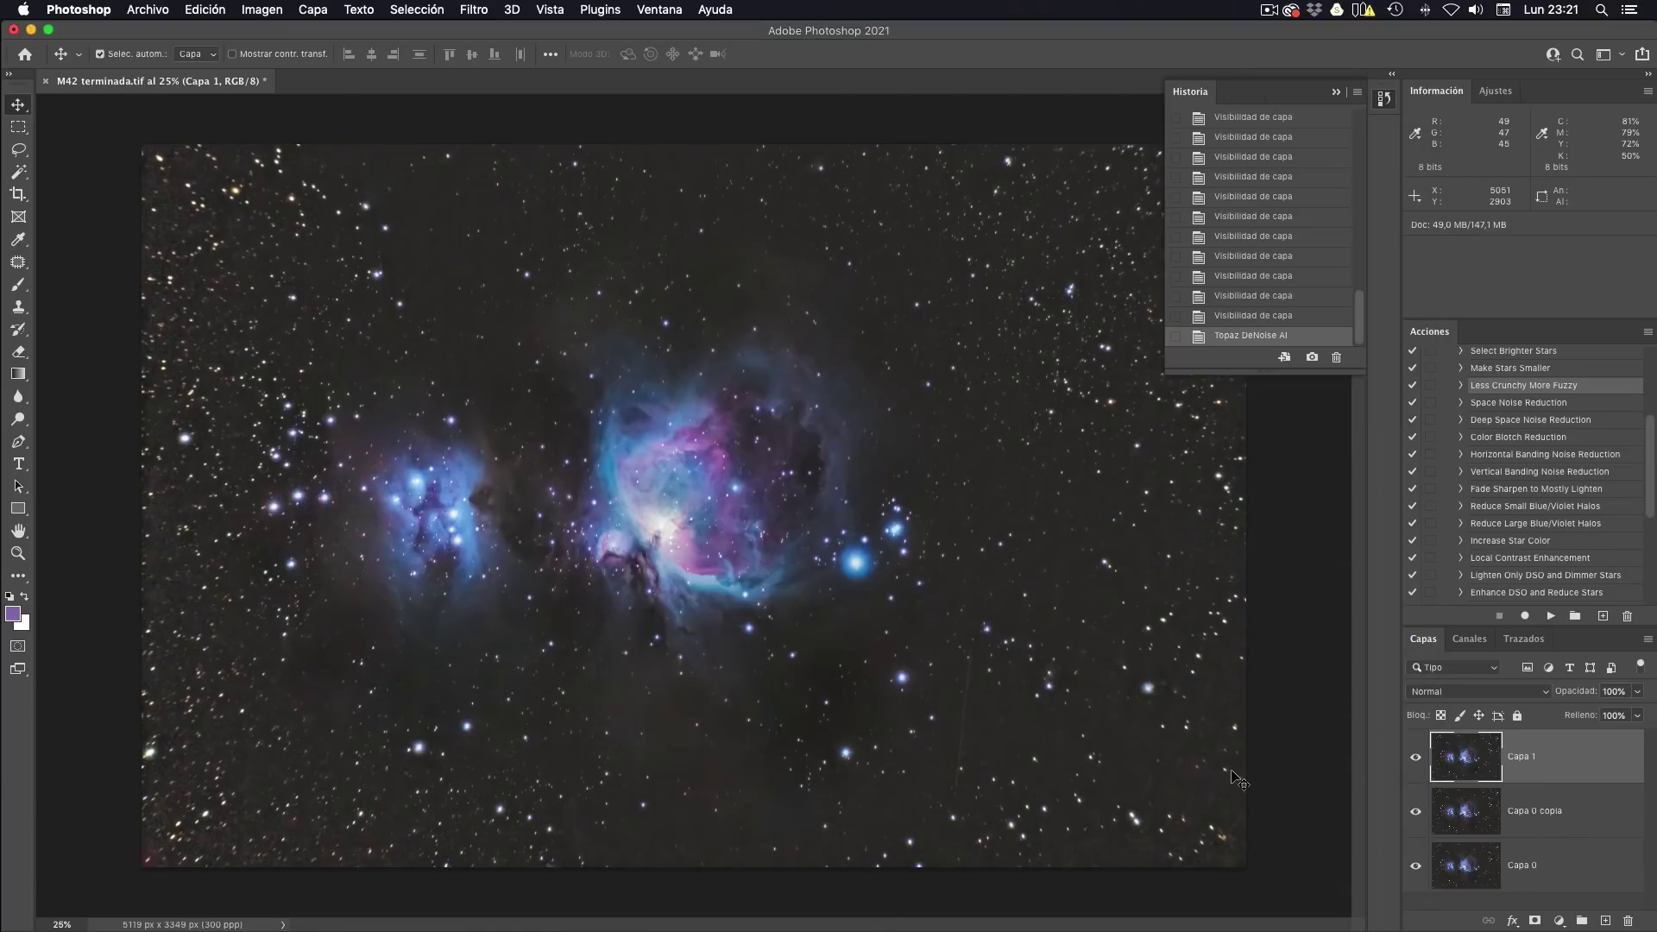
{"action": "key", "text": "super+plus"}
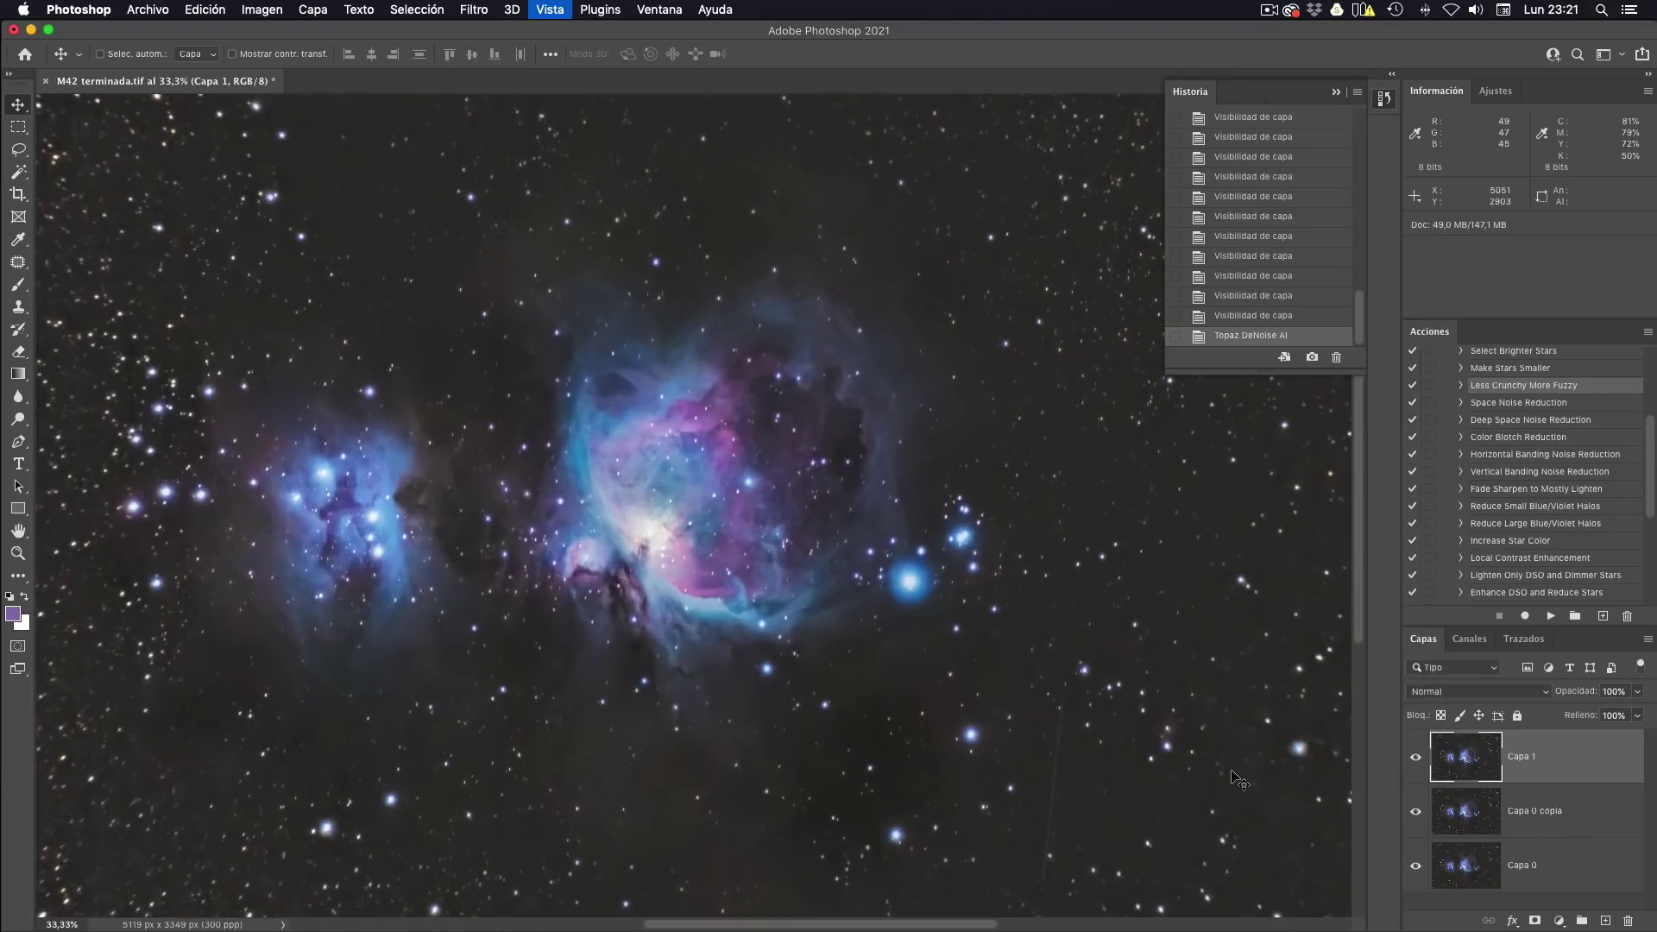
{"action": "key", "text": "super+plus"}
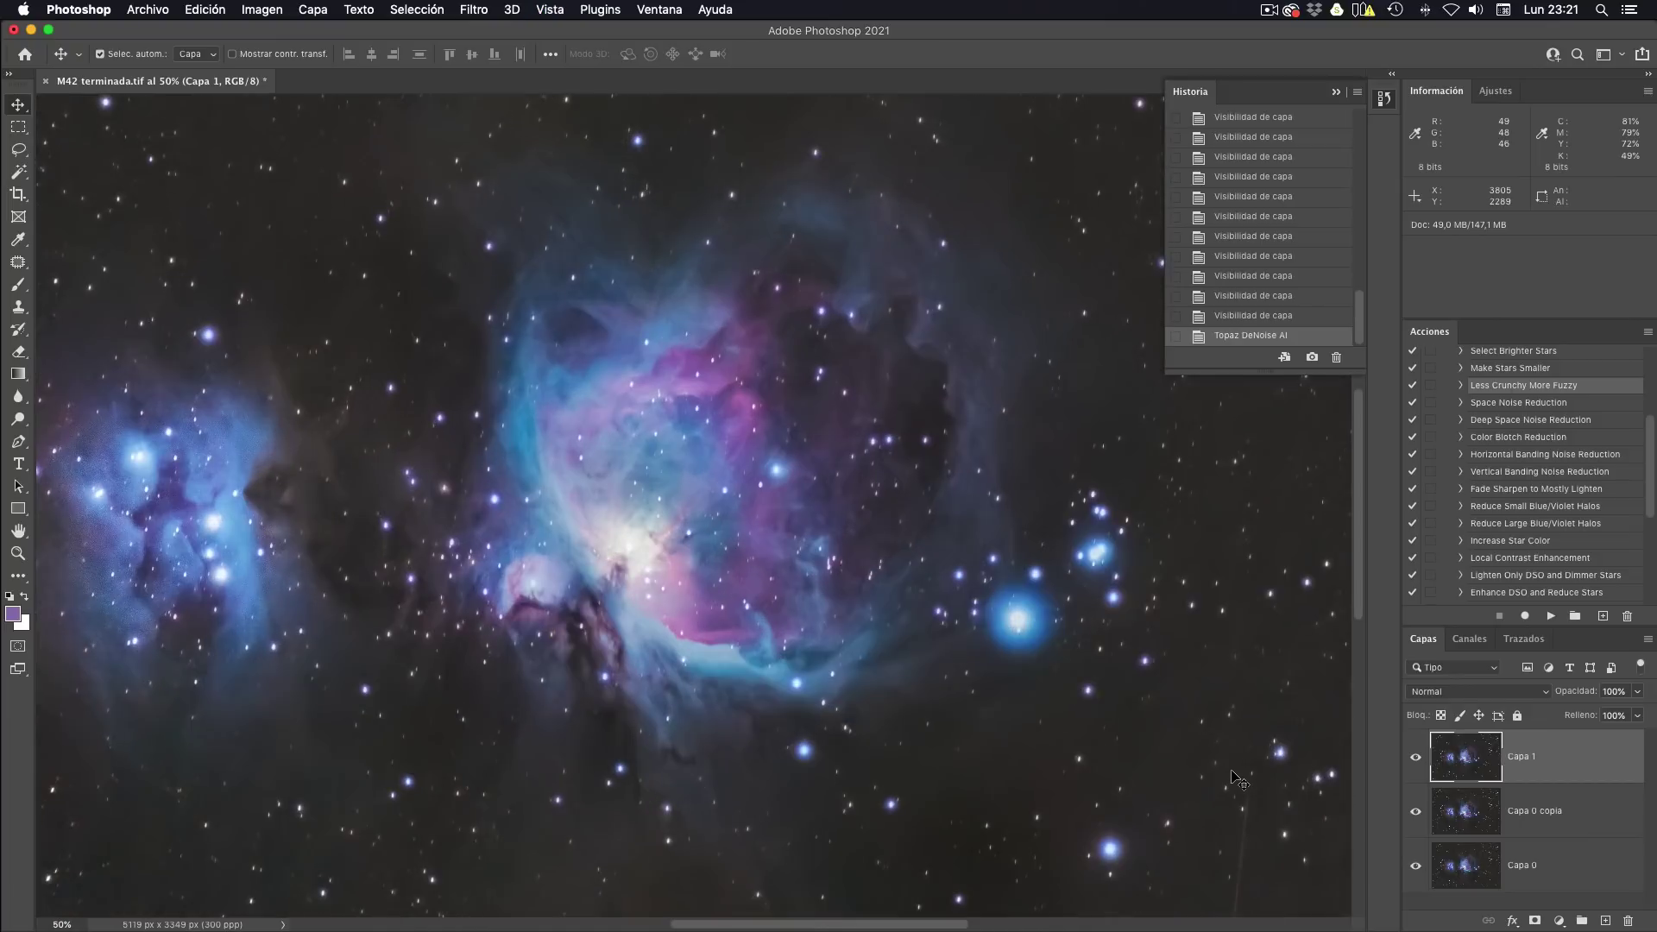
{"action": "left_click", "coordinate": [1268, 316]}
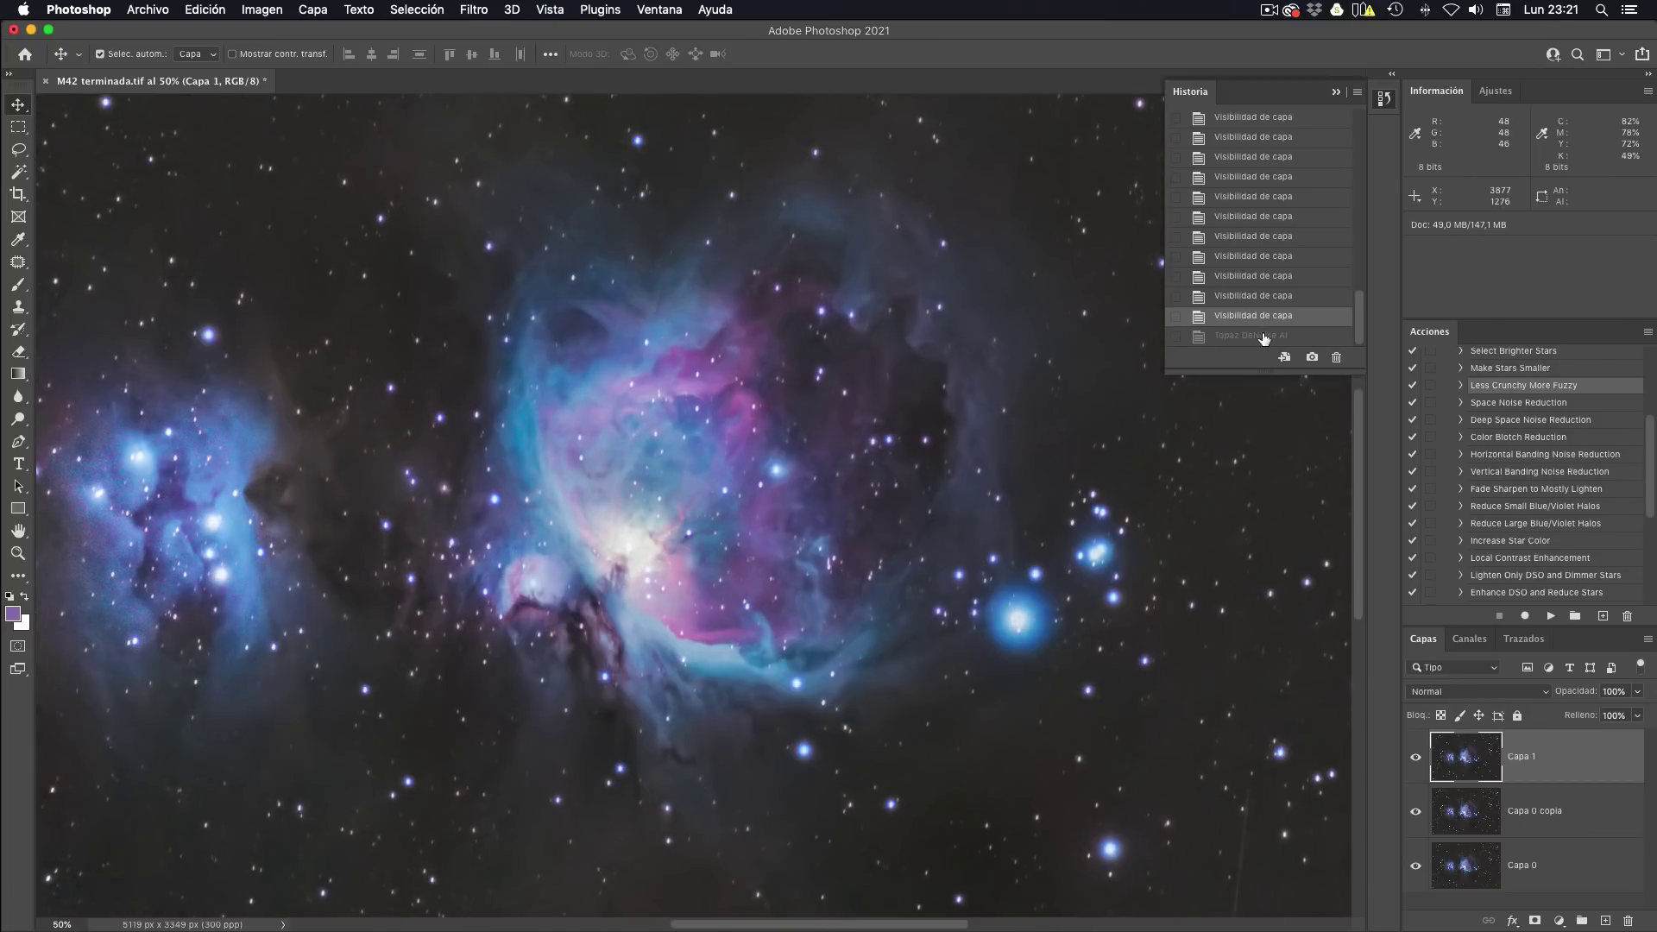
{"action": "left_click", "coordinate": [1265, 336]}
{"action": "scroll", "coordinate": [665, 661], "scroll_direction": "right", "scroll_amount": 5}
{"action": "scroll", "coordinate": [665, 660], "scroll_direction": "down", "scroll_amount": 2}
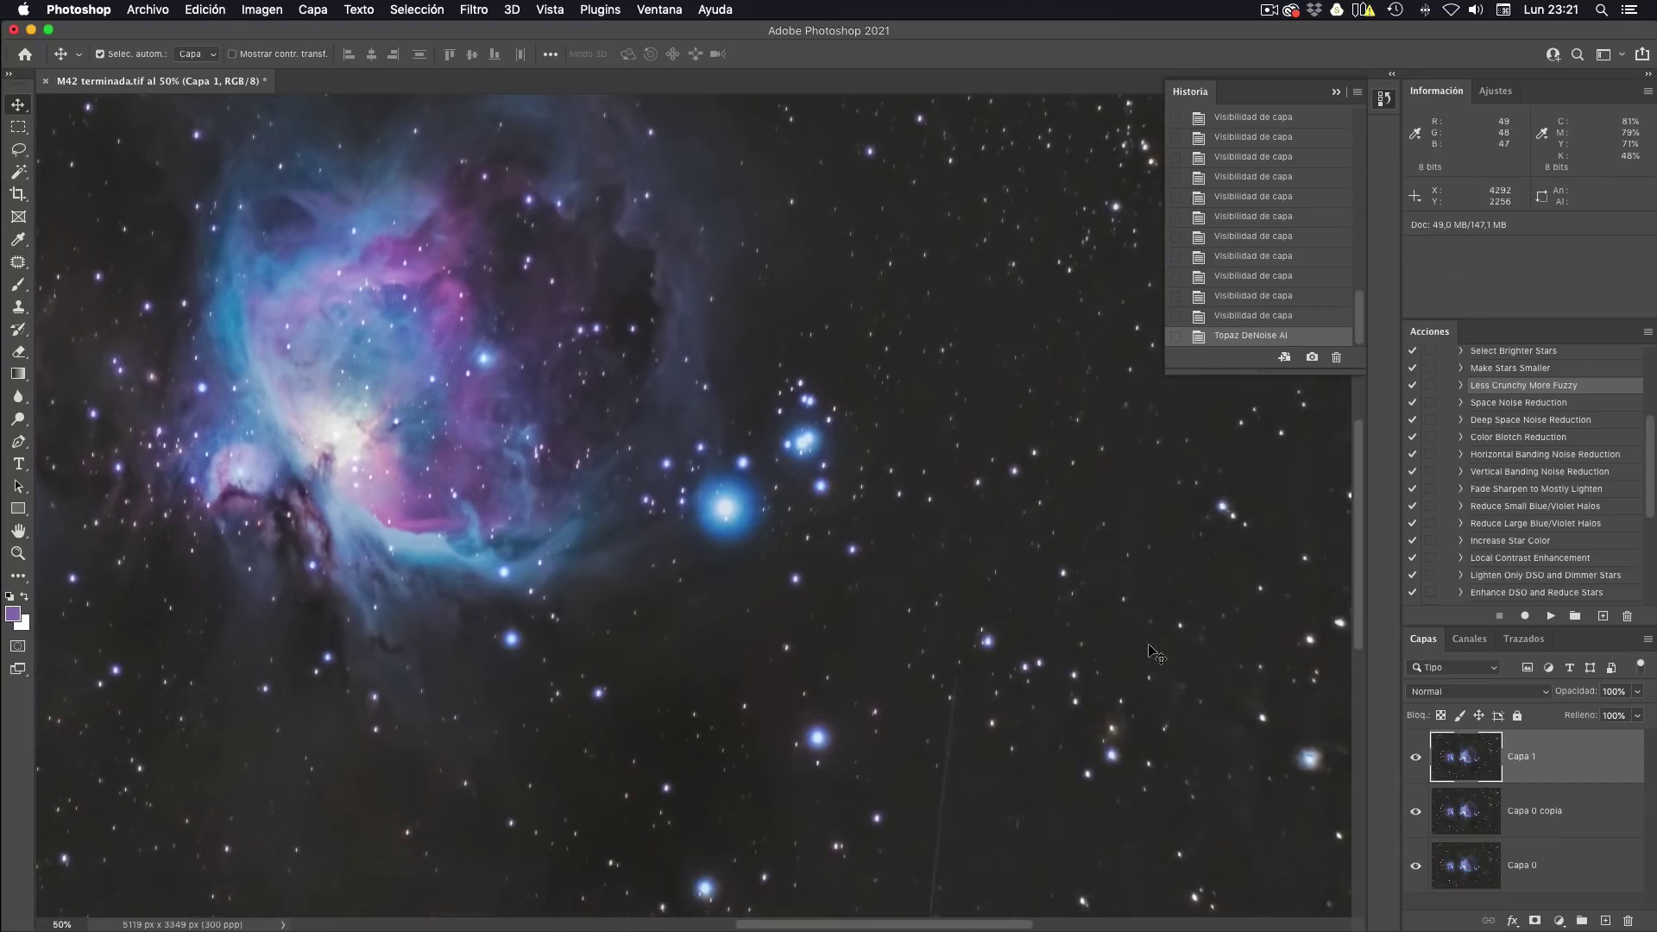
{"action": "left_click", "coordinate": [1290, 317]}
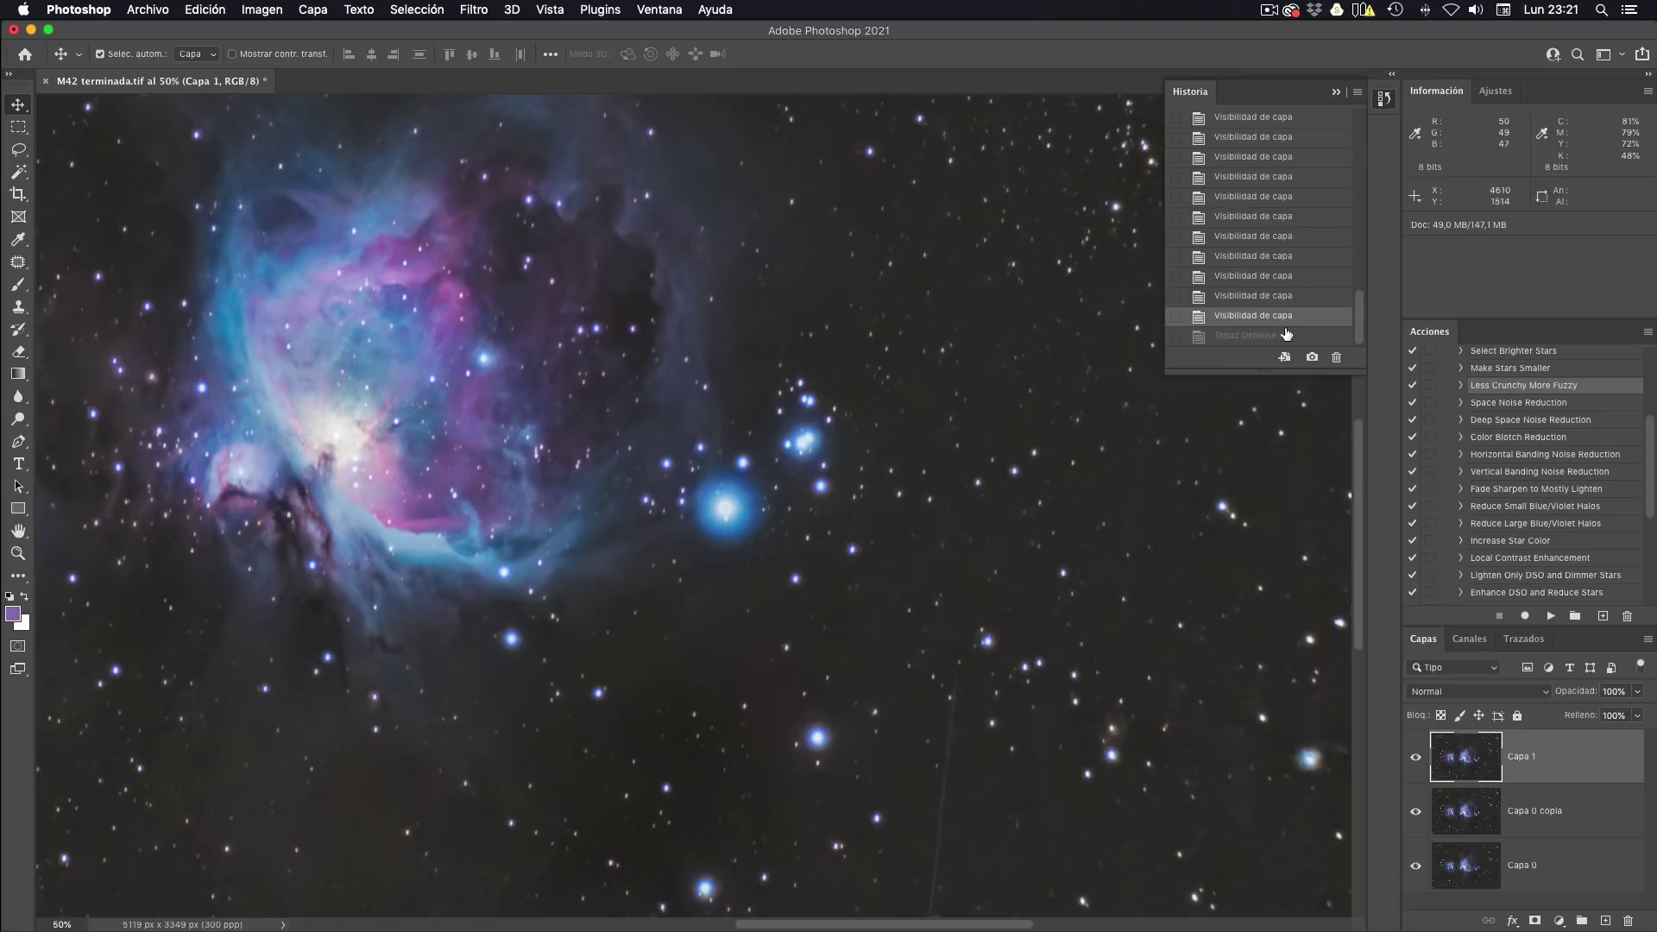
{"action": "left_click", "coordinate": [1286, 335]}
{"action": "left_click", "coordinate": [1291, 316]}
{"action": "left_click", "coordinate": [1290, 336]}
{"action": "left_click", "coordinate": [1288, 336]}
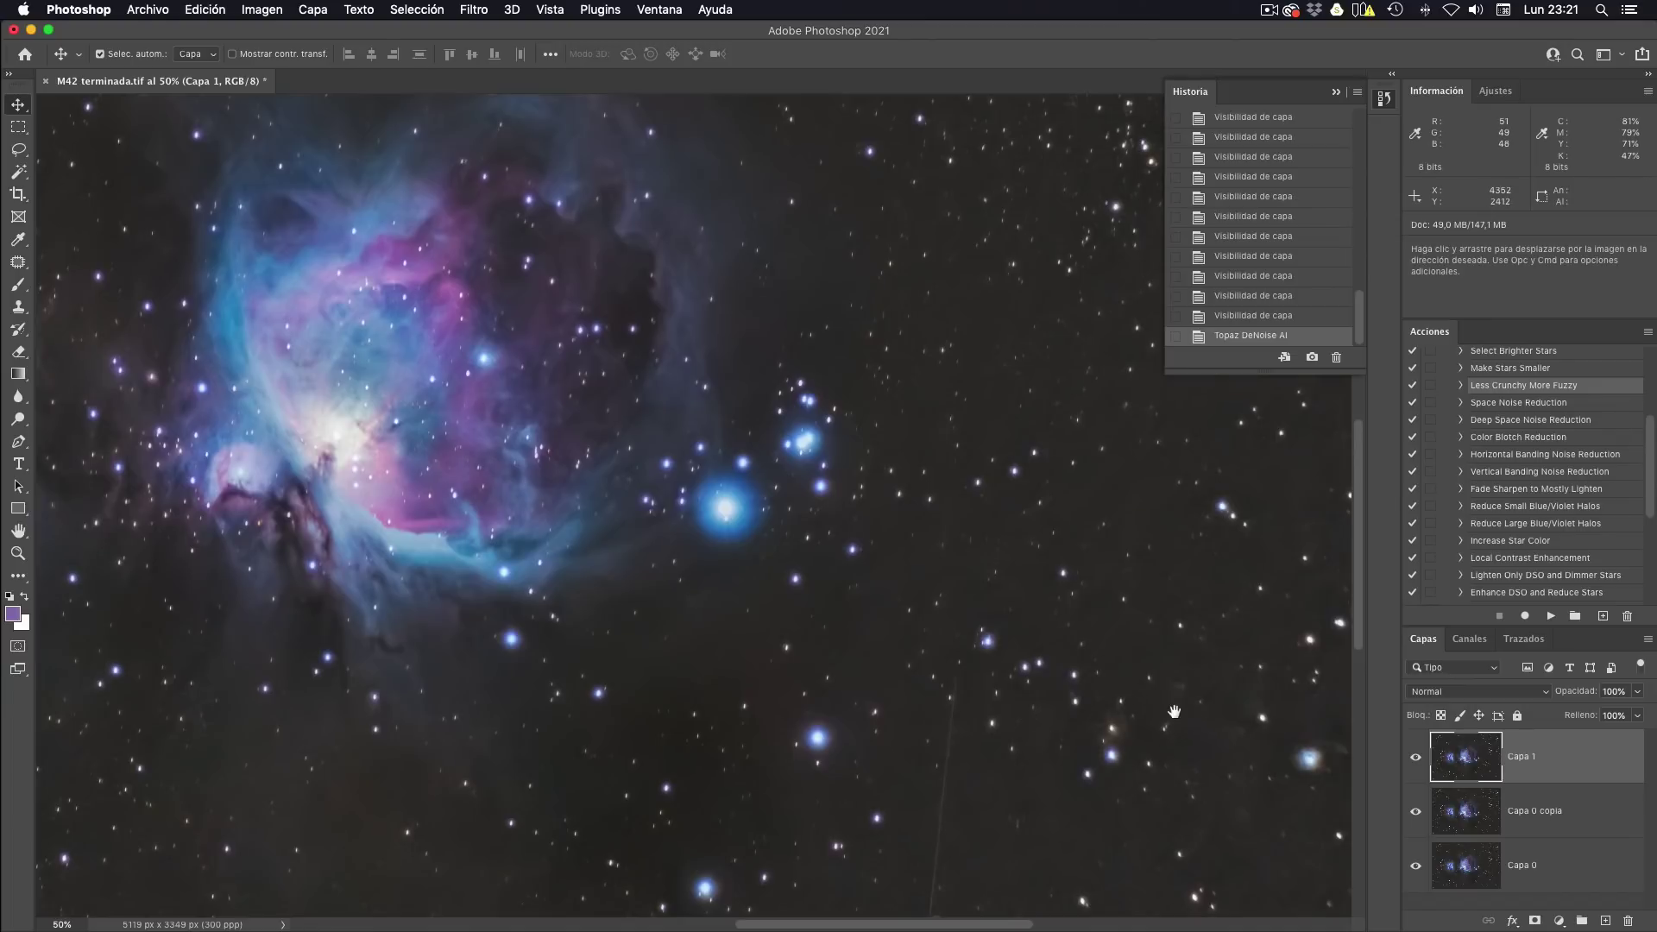
{"action": "left_click_drag", "start_coordinate": [1175, 711], "coordinate": [979, 657]}
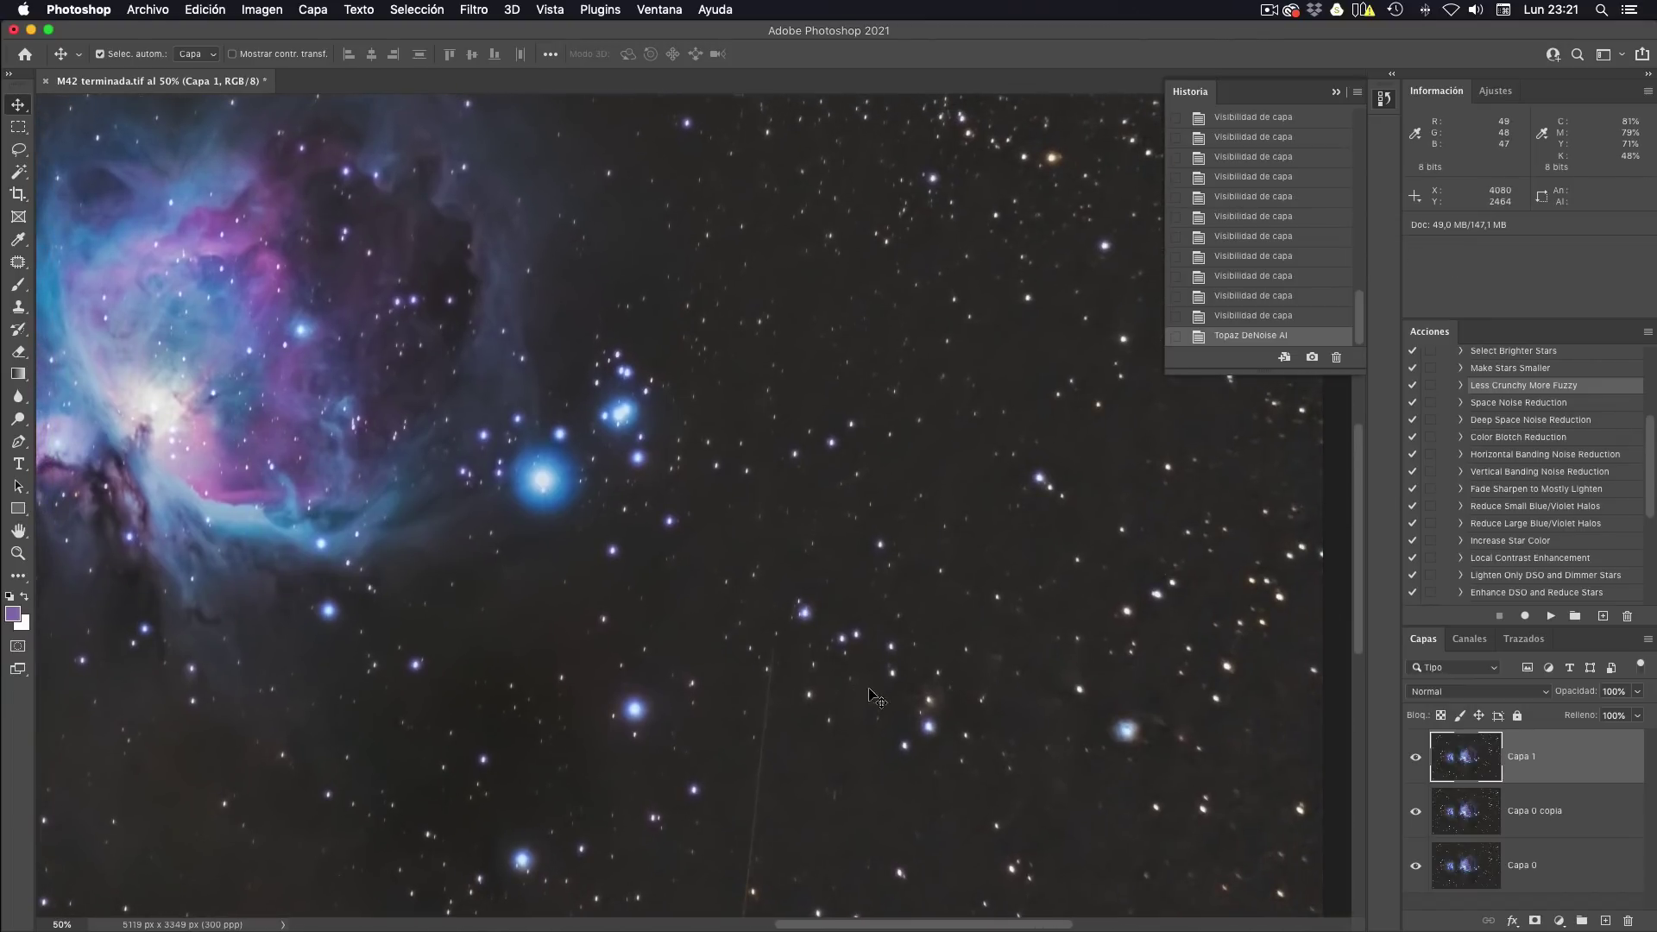
{"action": "left_click", "coordinate": [1249, 319]}
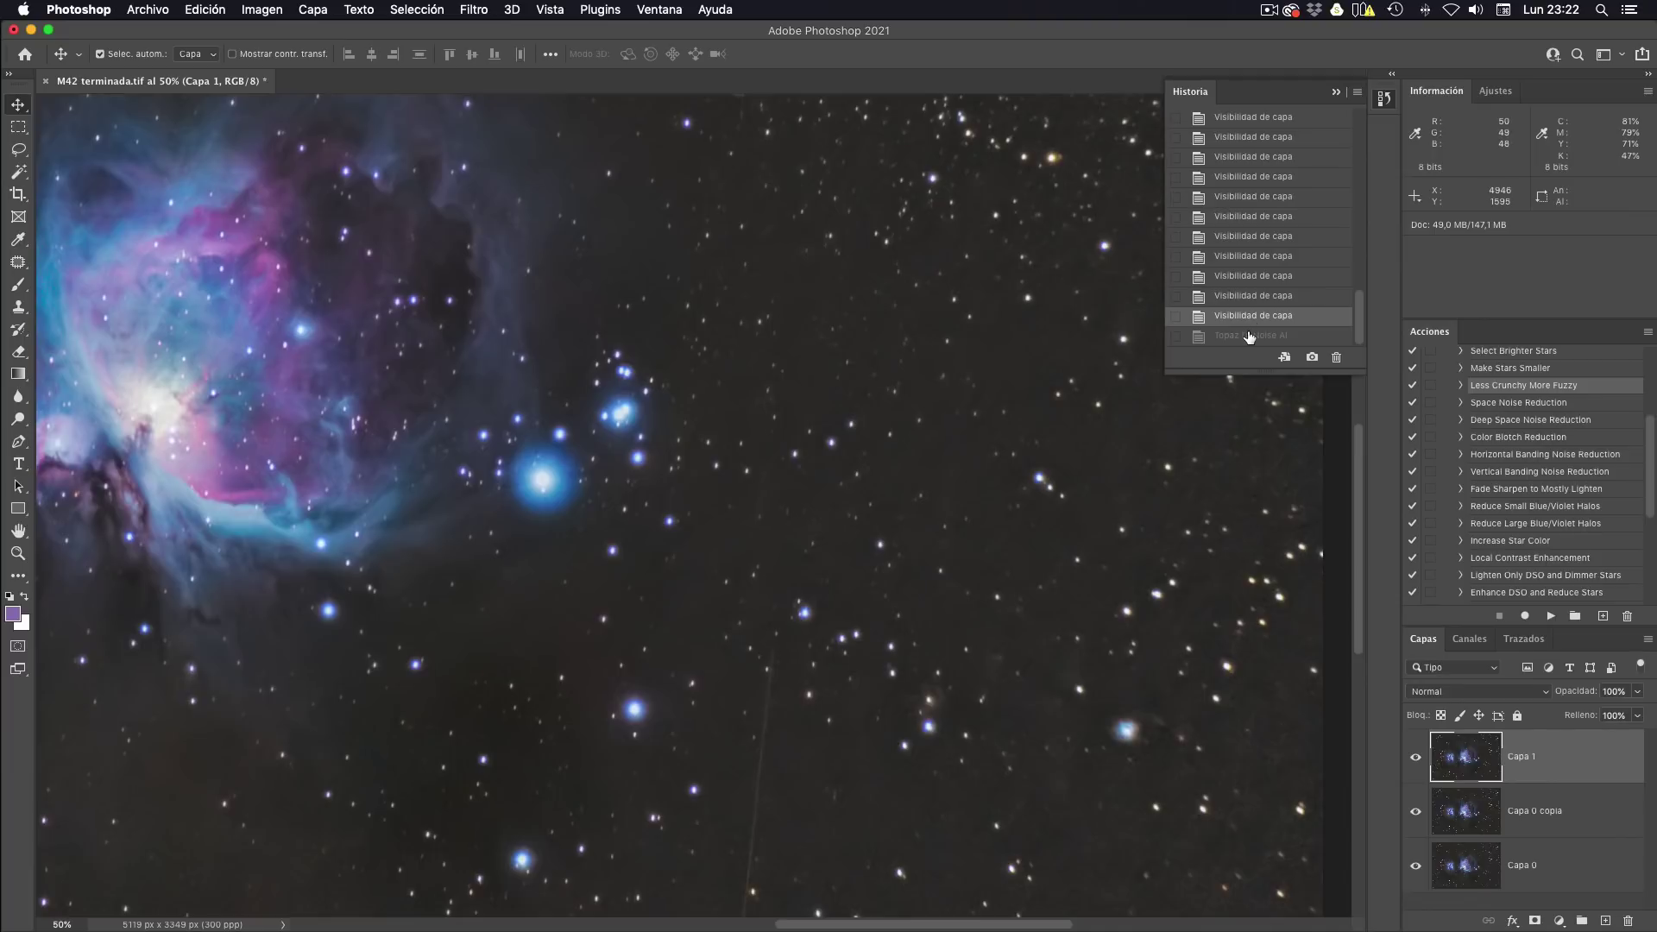
{"action": "left_click", "coordinate": [1249, 335]}
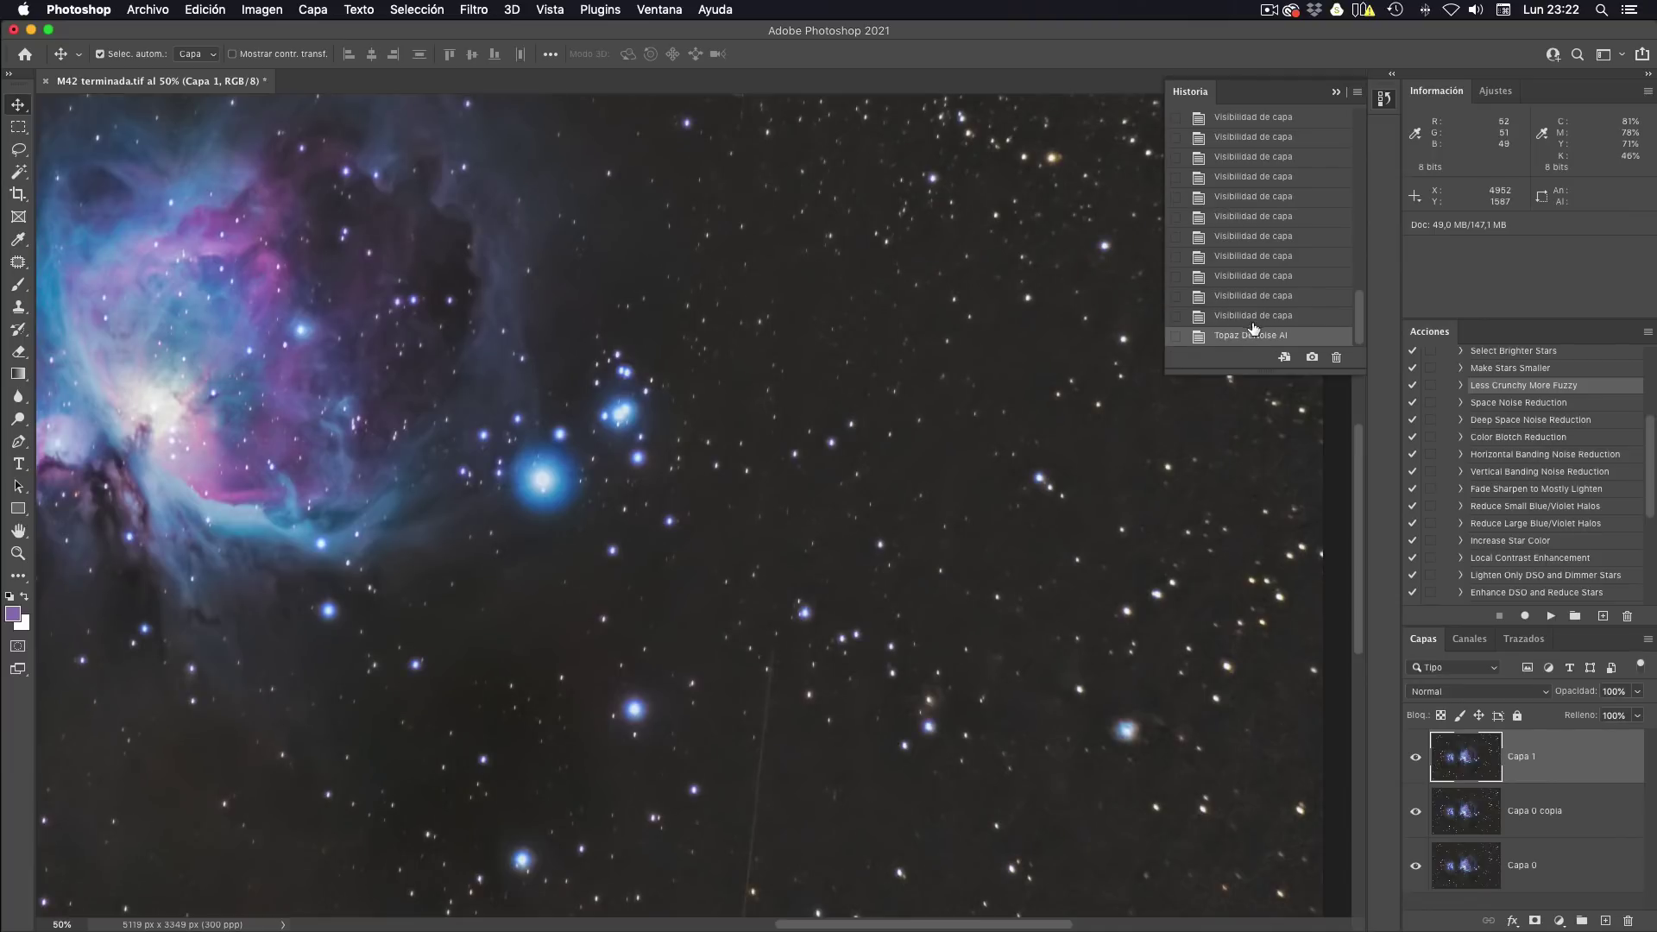
{"action": "left_click", "coordinate": [1254, 318]}
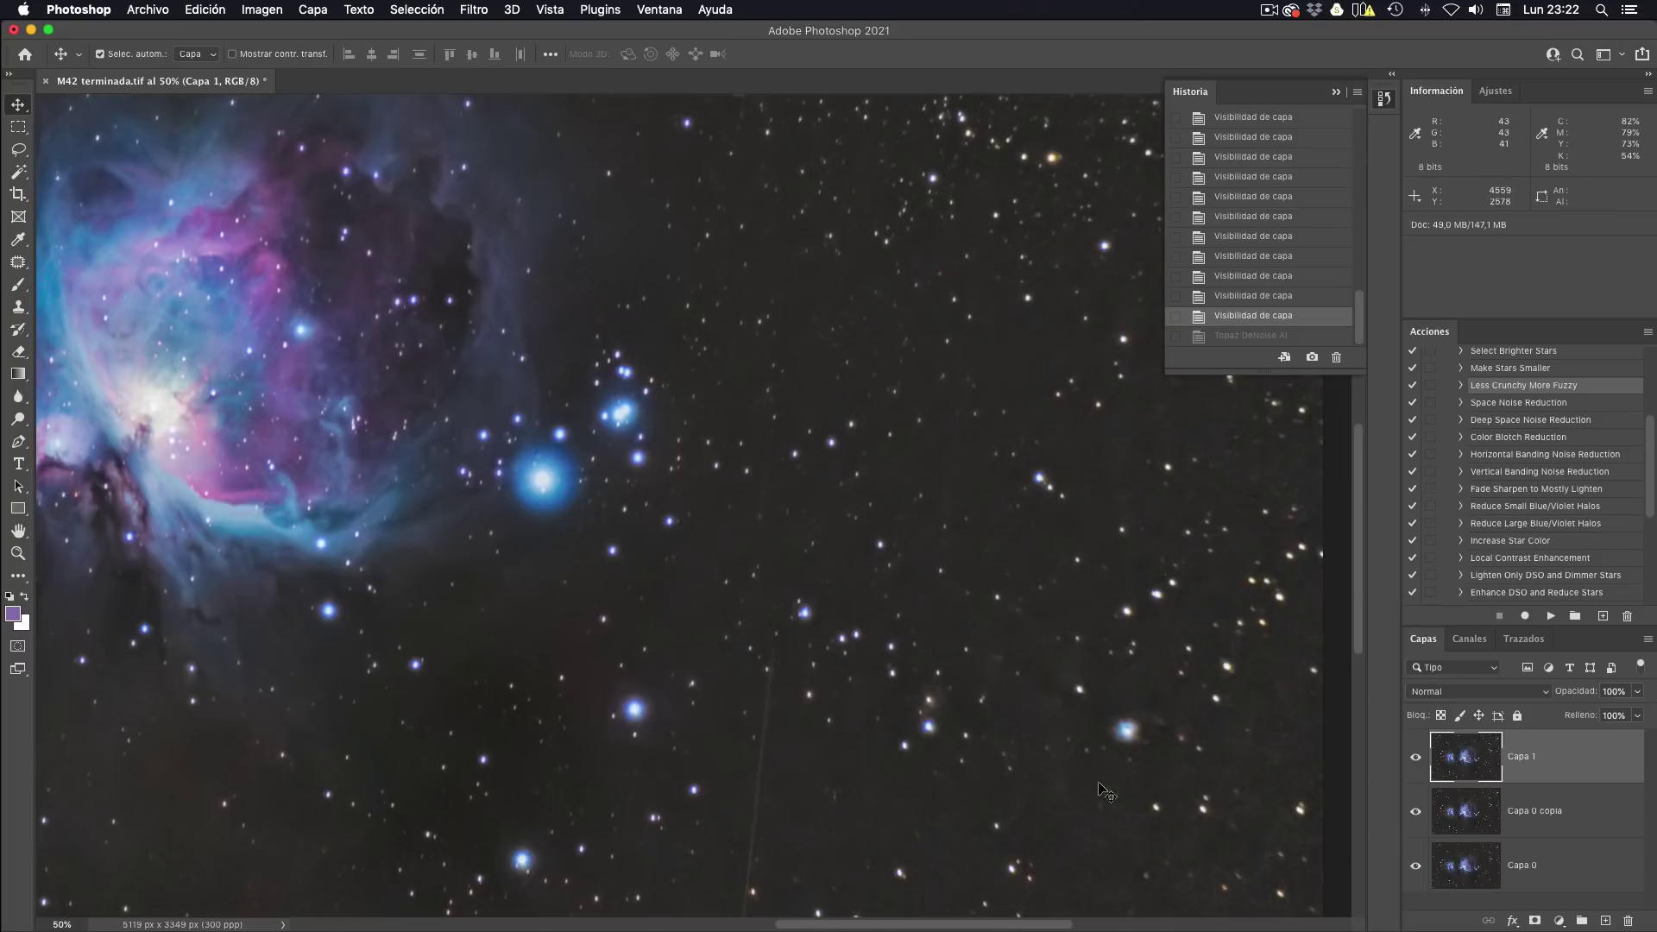
{"action": "left_click", "coordinate": [1265, 337]}
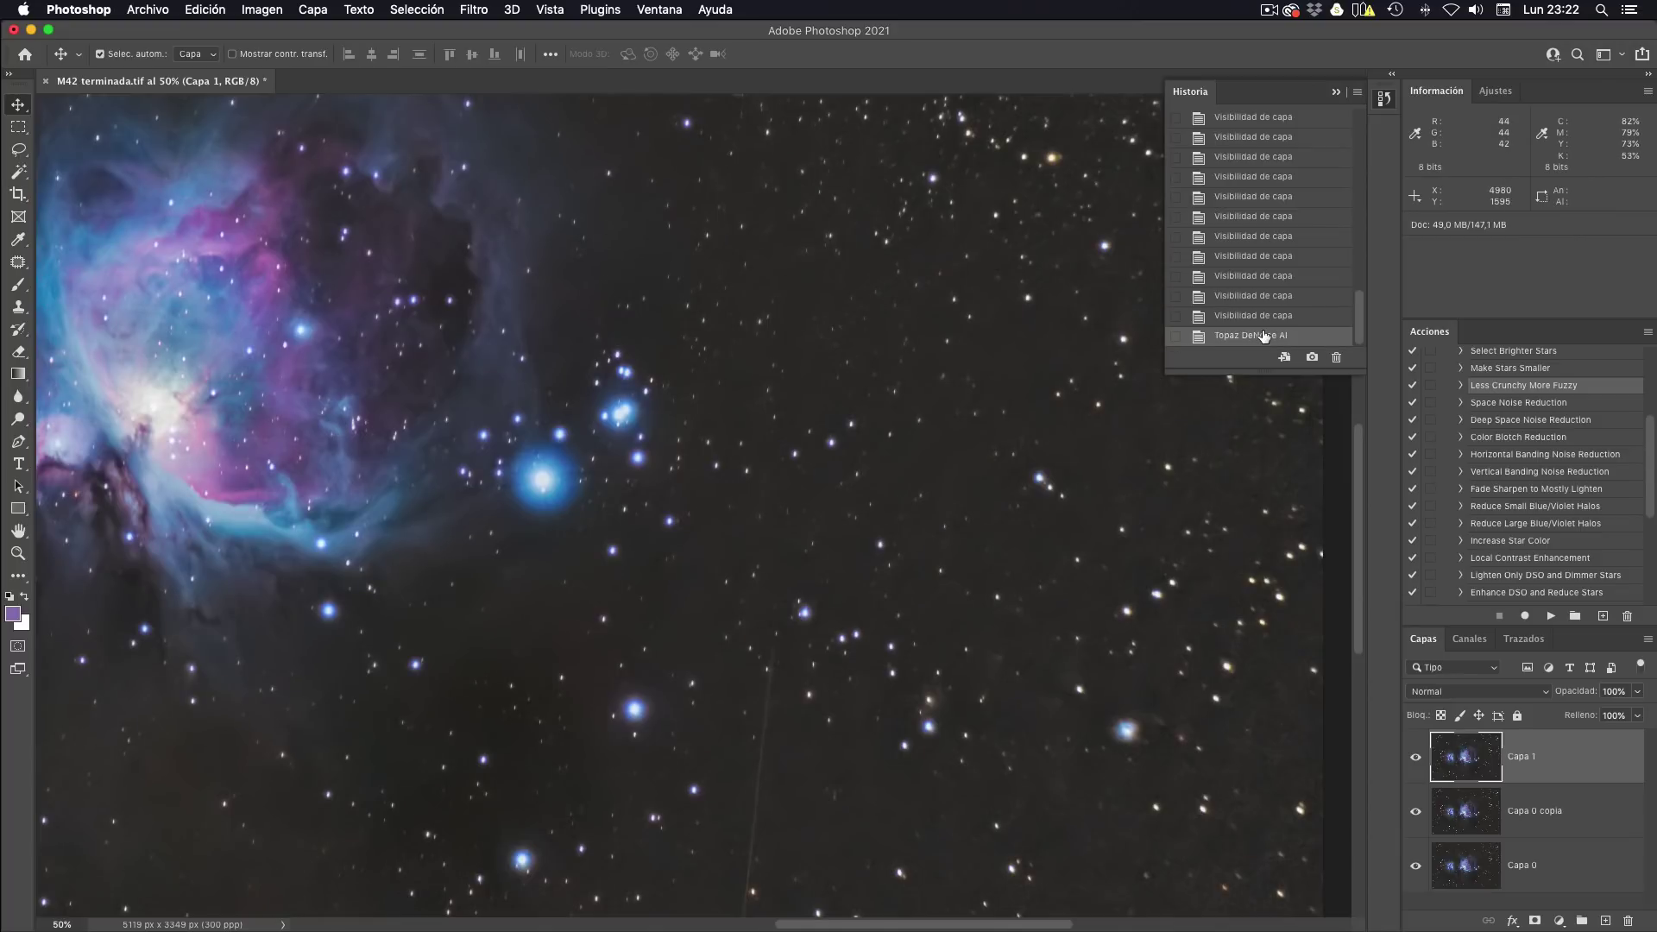
{"action": "left_click", "coordinate": [1264, 318]}
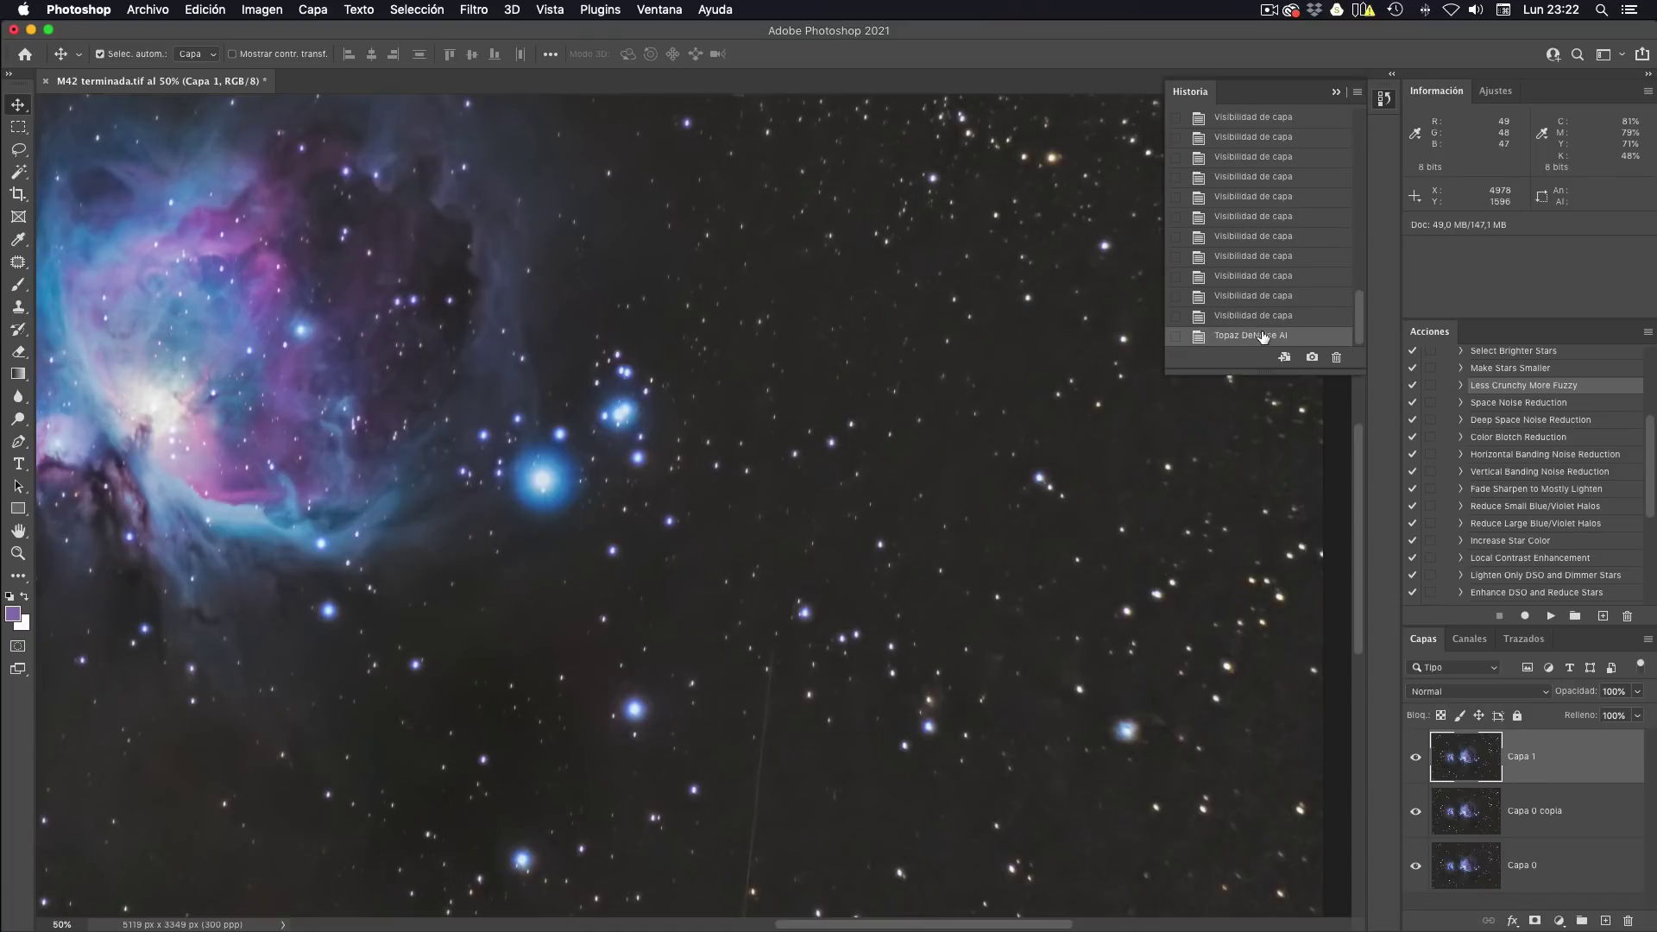